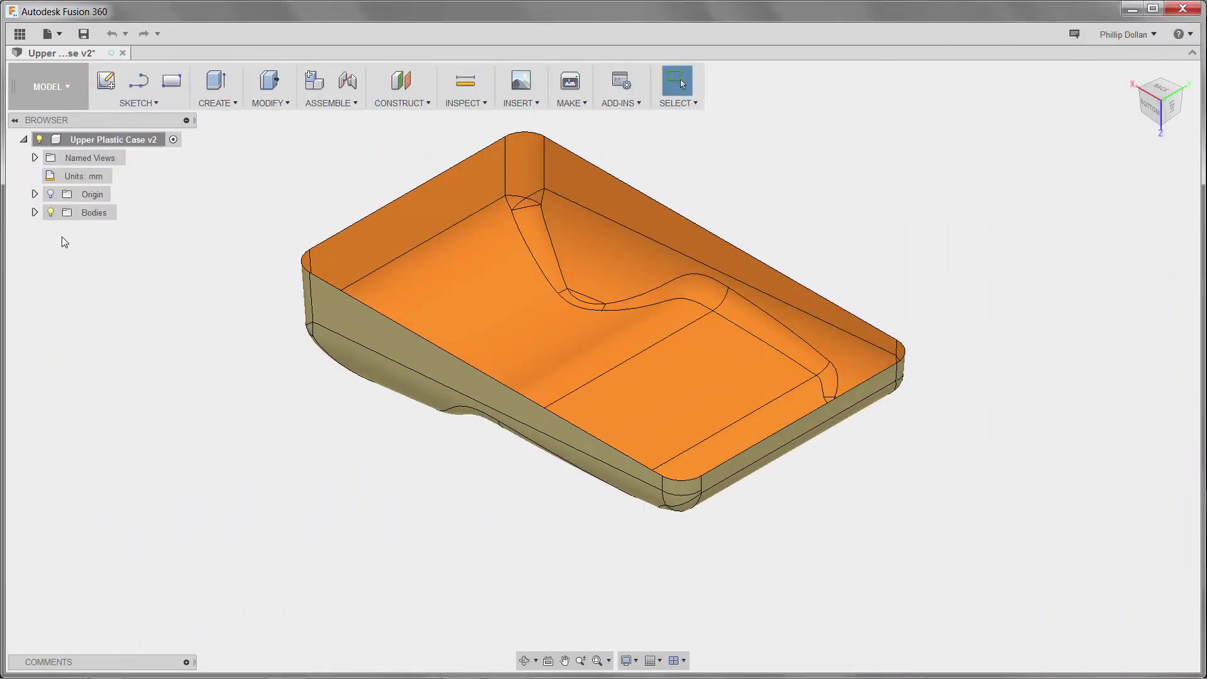
Thicken the case surface by 2 mm, one-sided, into a new solid body.
left_click(34, 213)
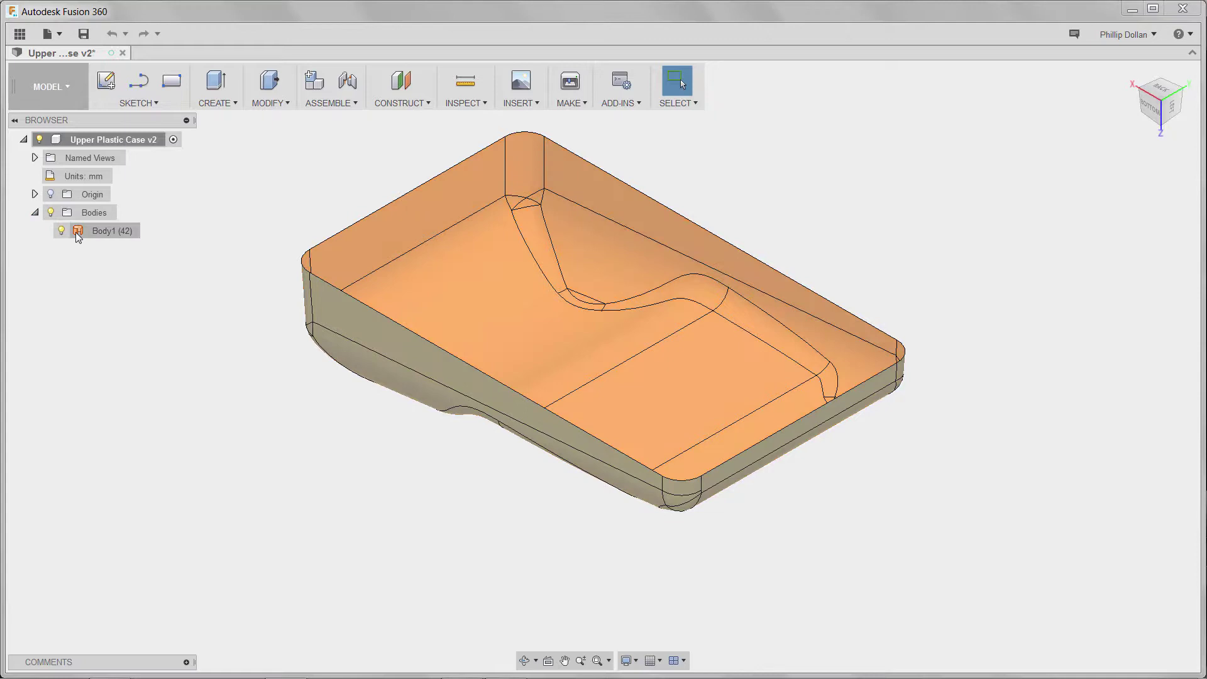
left_click(35, 213)
left_click(220, 103)
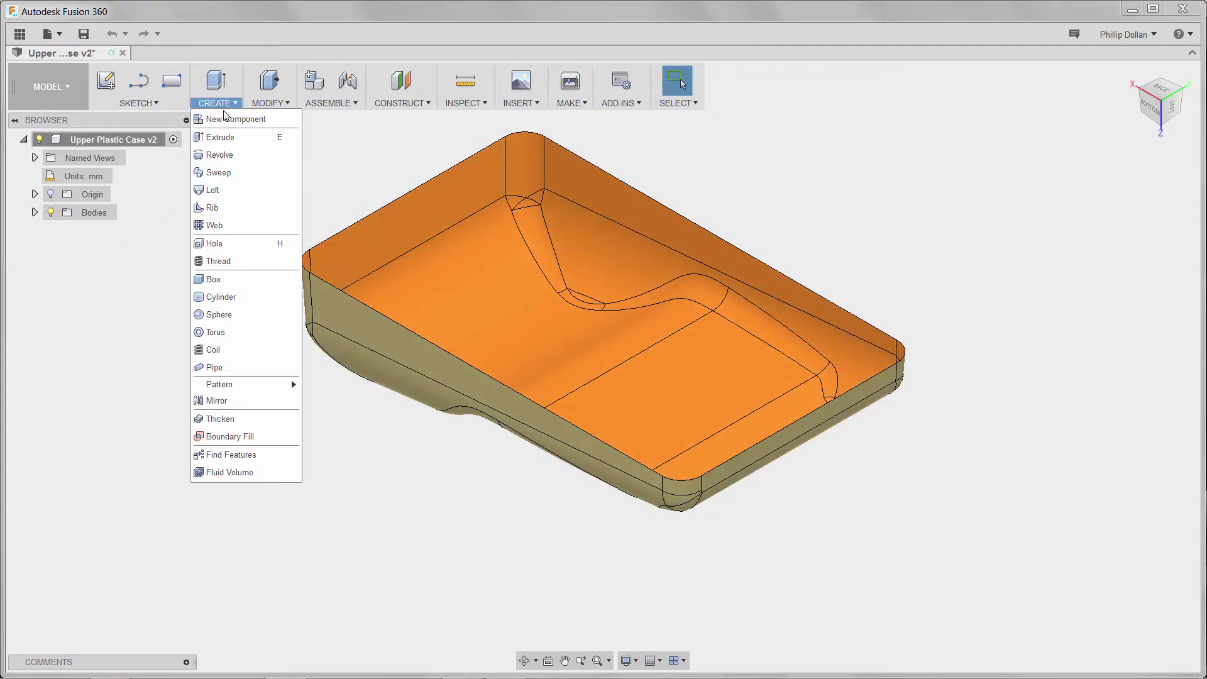
left_click(218, 420)
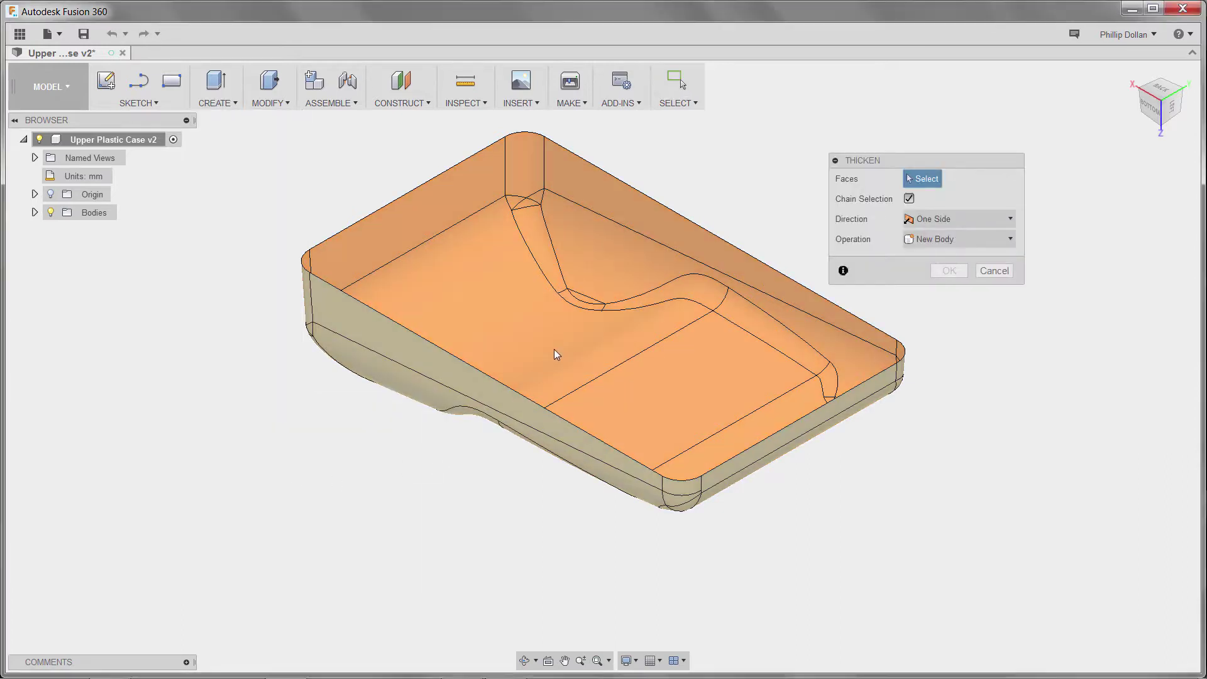
left_click(553, 349)
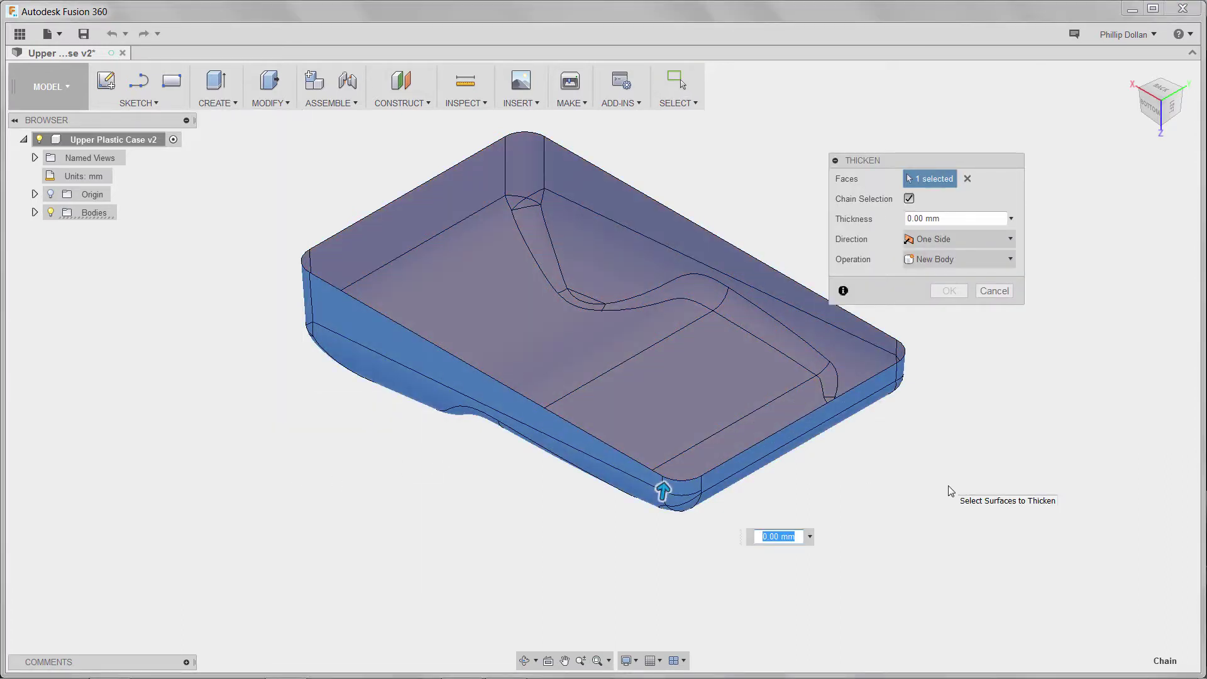
type("2")
key("Return")
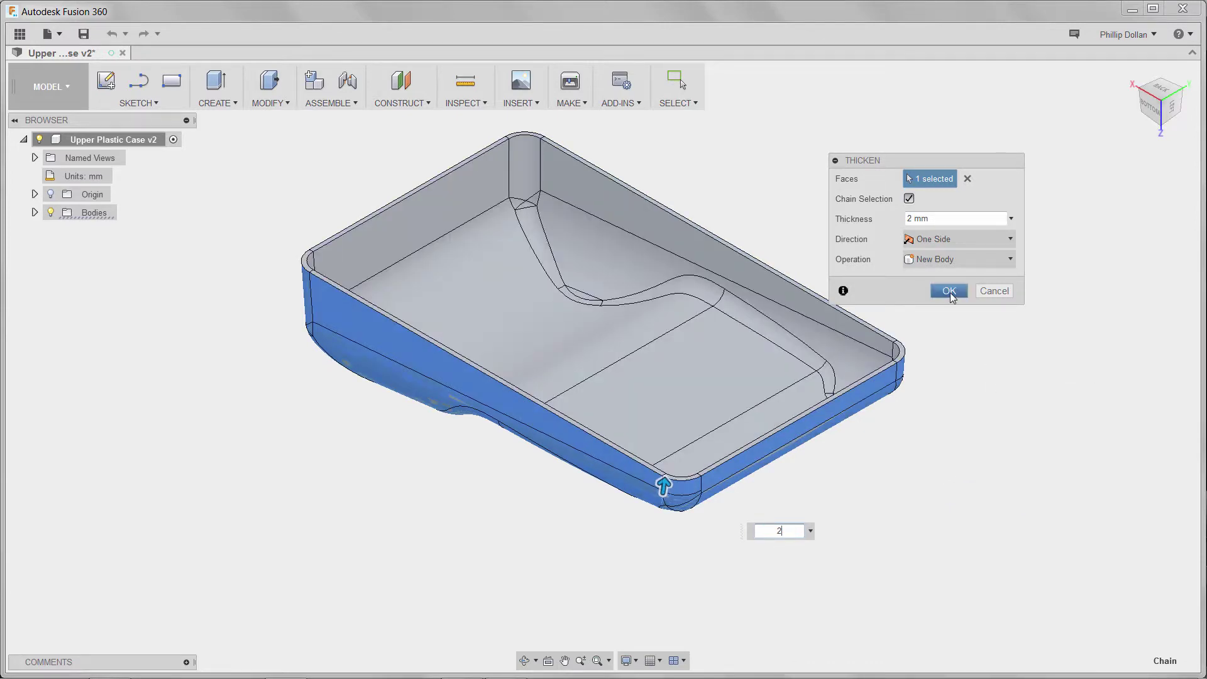
left_click(950, 292)
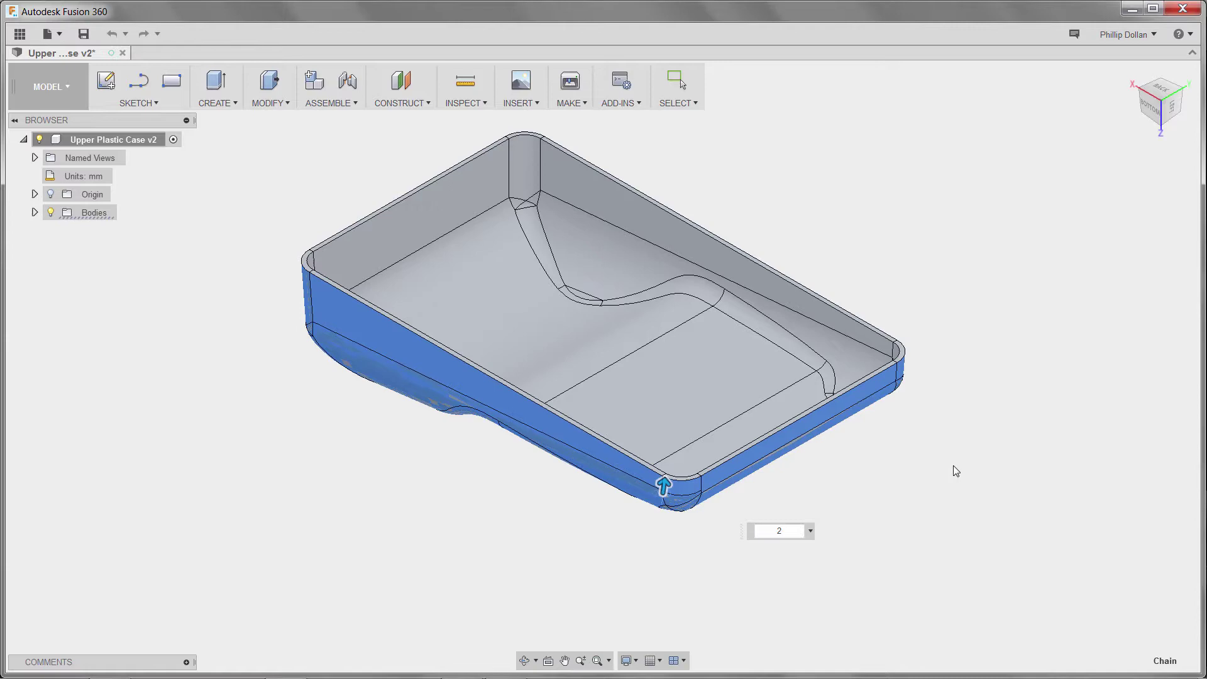
Apply the design's orange appearance to the thickened case body.
mouse_move(876, 473)
middle_mouse_down("shift")
mouse_move(873, 393)
mouse_move(830, 453)
mouse_move(820, 440)
mouse_move(851, 466)
mouse_move(863, 454)
middle_mouse_up("shift")
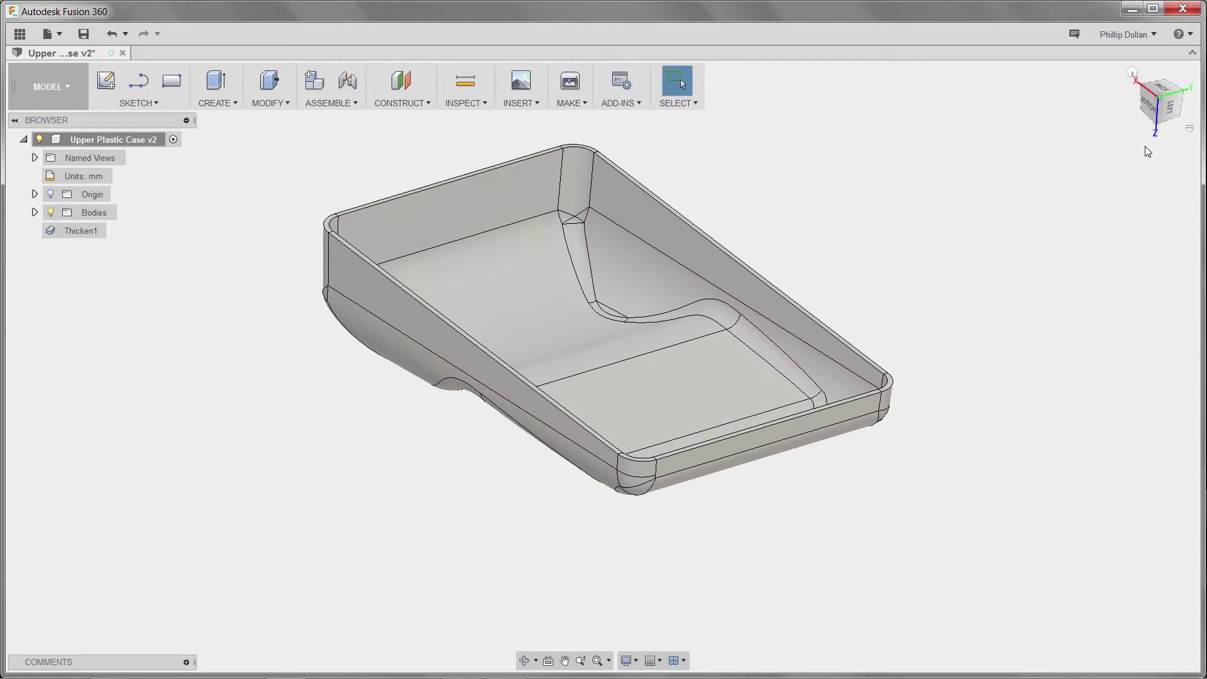
left_click(1135, 73)
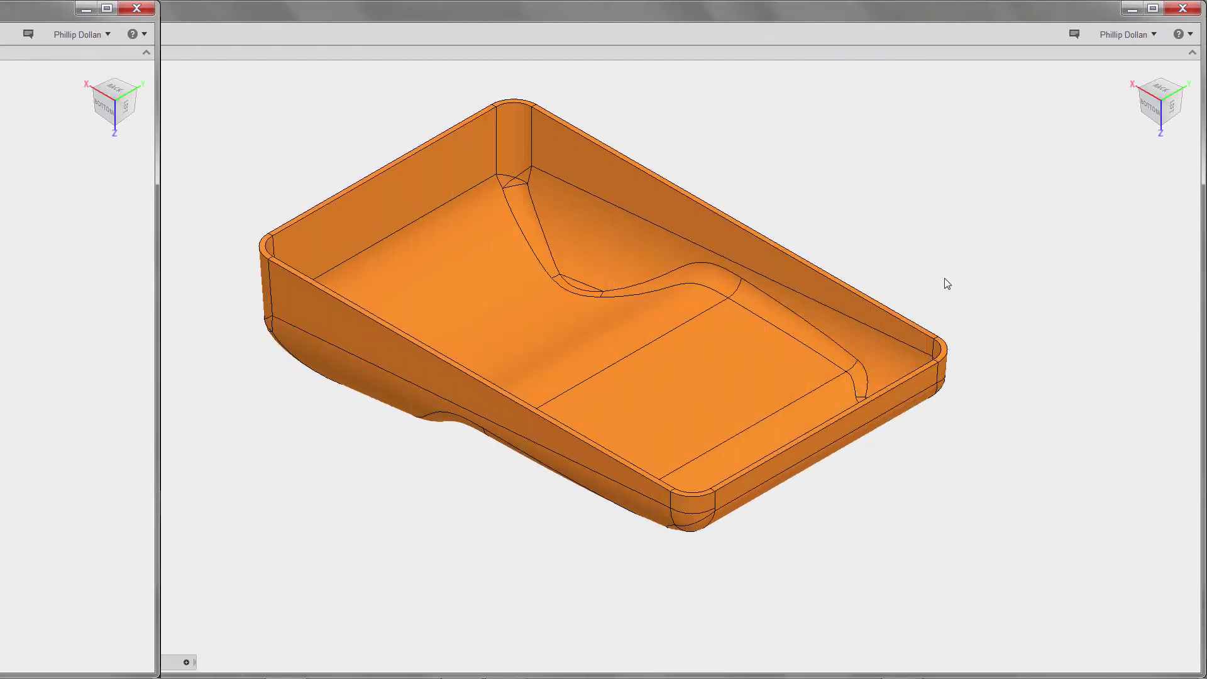
right_click(944, 280)
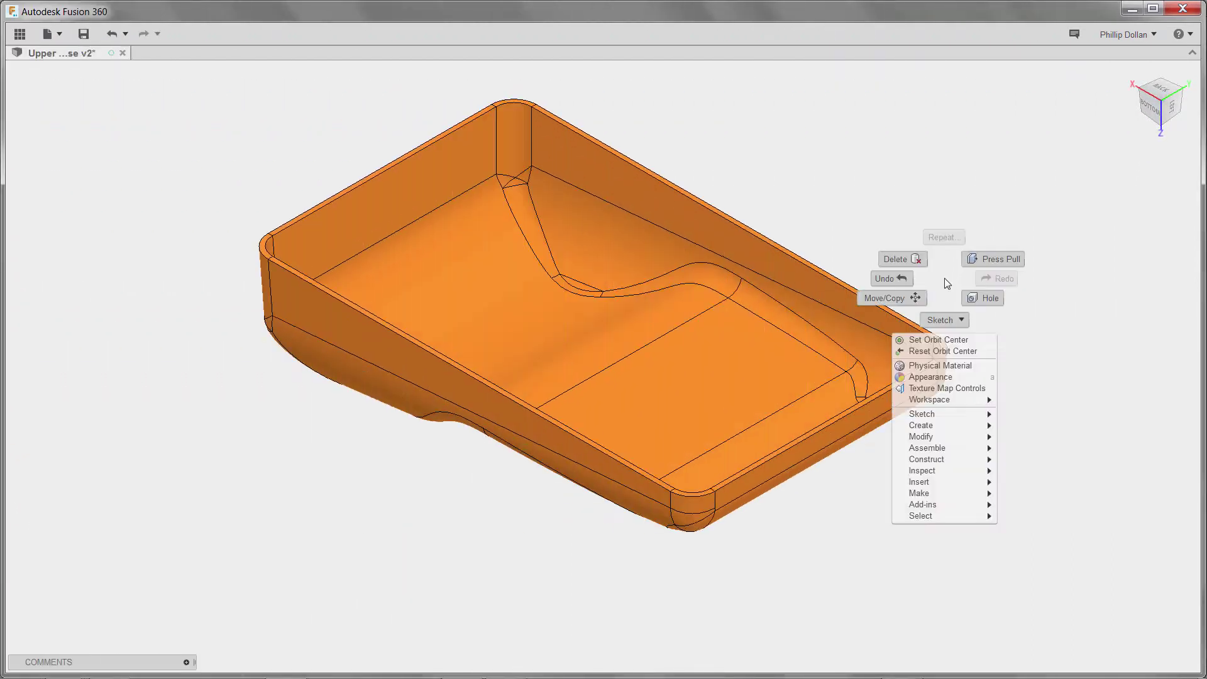
left_click(937, 377)
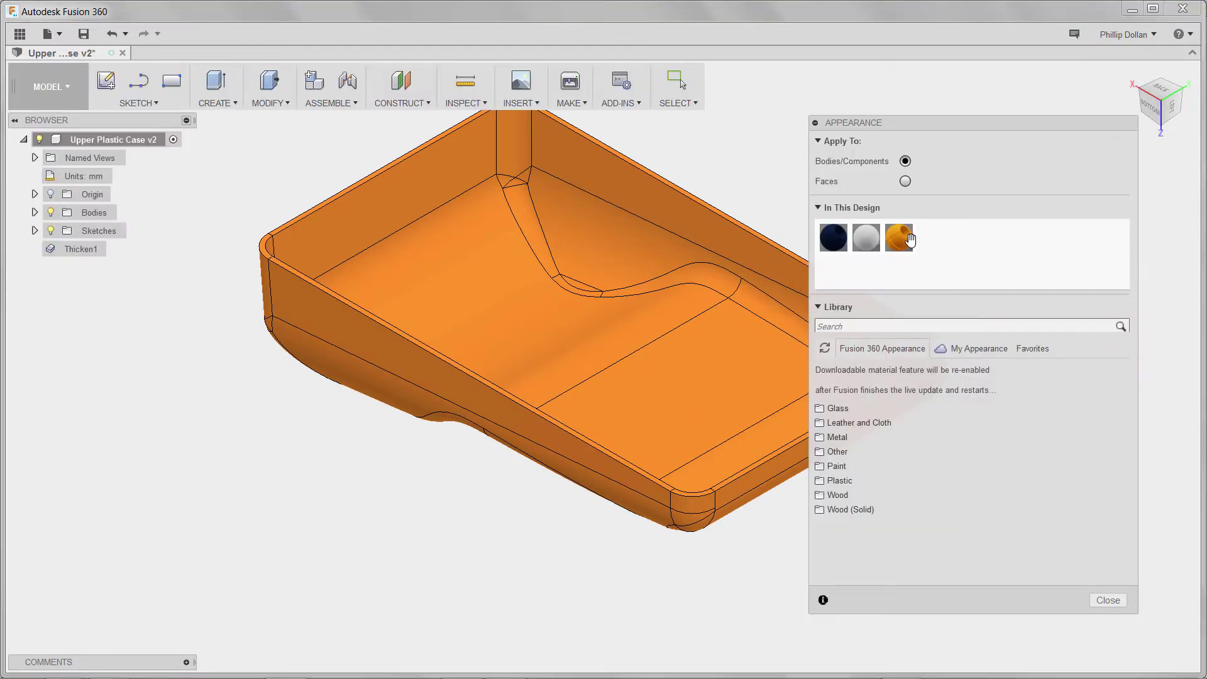
left_click_drag(899, 238, 742, 355)
Browse the Paint and Plastic appearance libraries, then close the Appearance dialog.
left_click(822, 468)
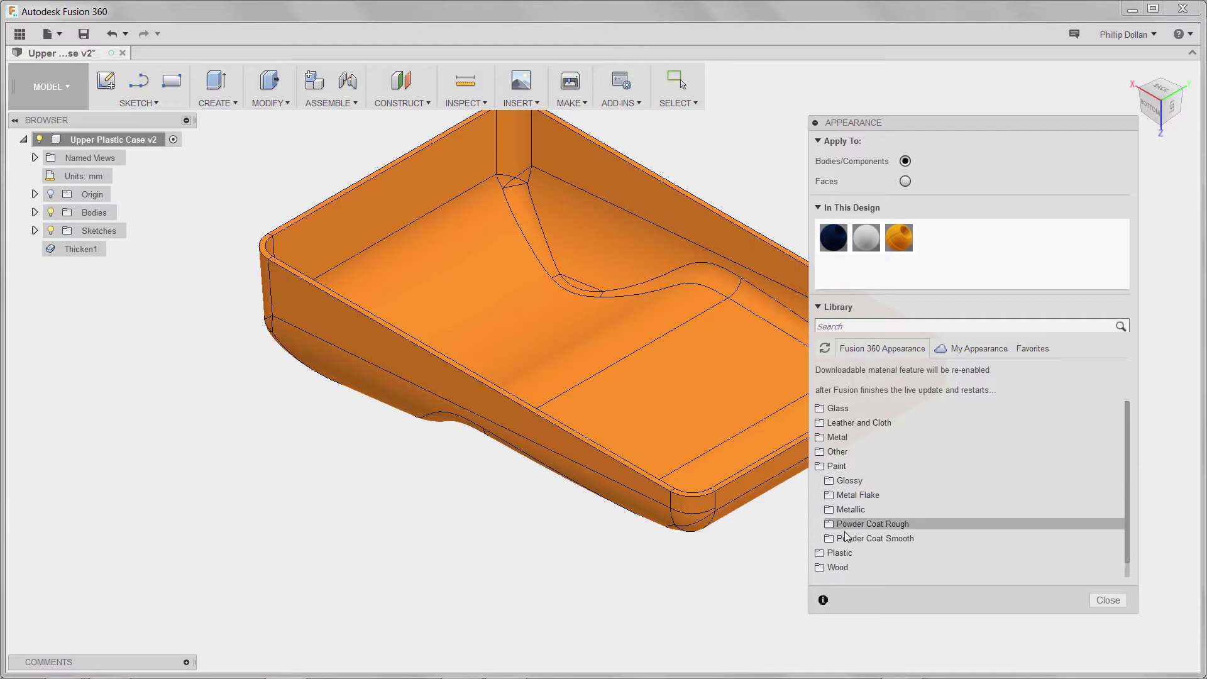
left_click(840, 467)
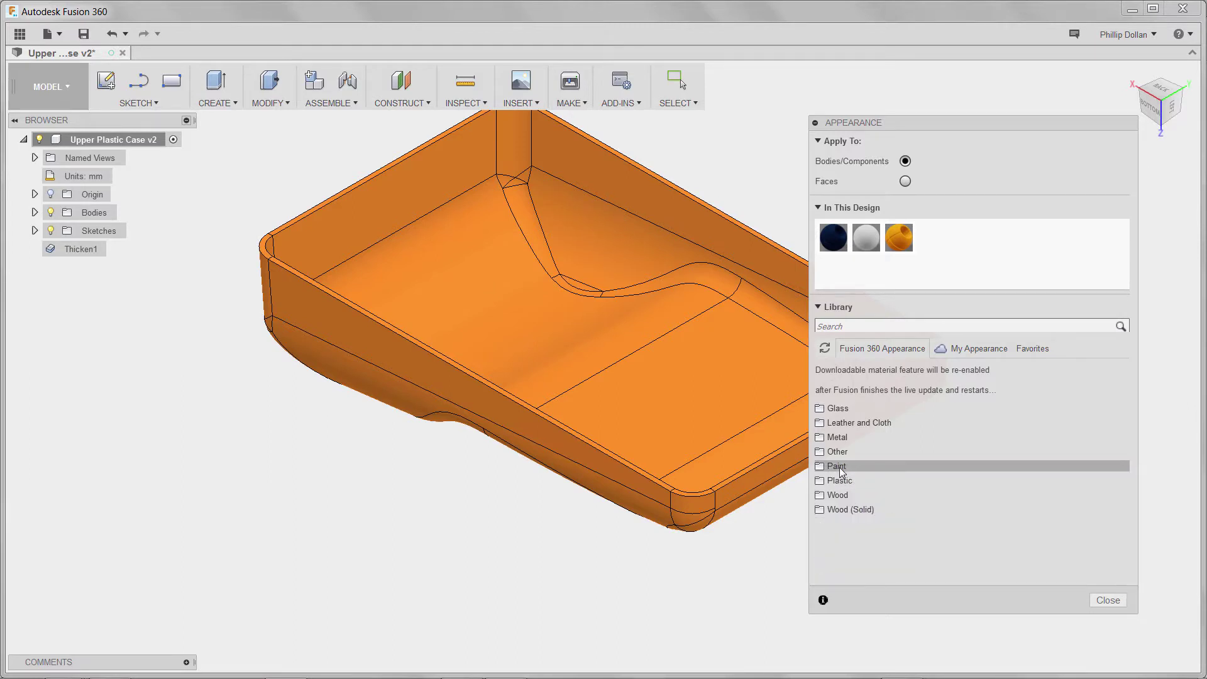
left_click(844, 482)
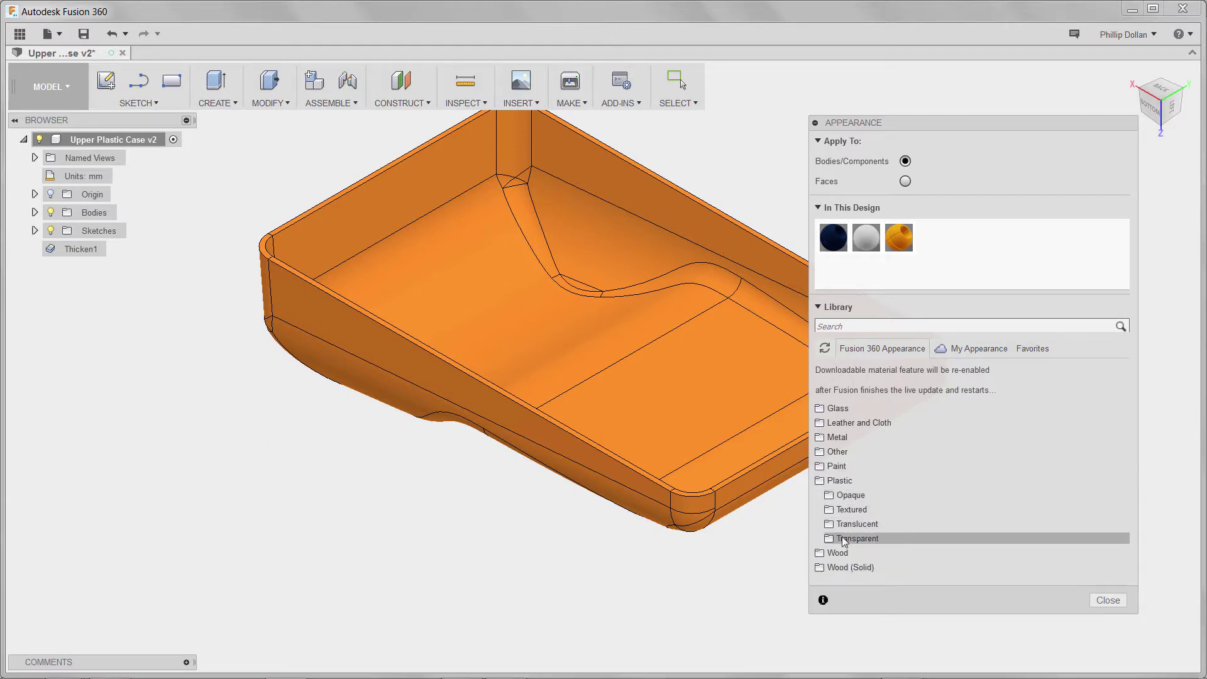
left_click(843, 483)
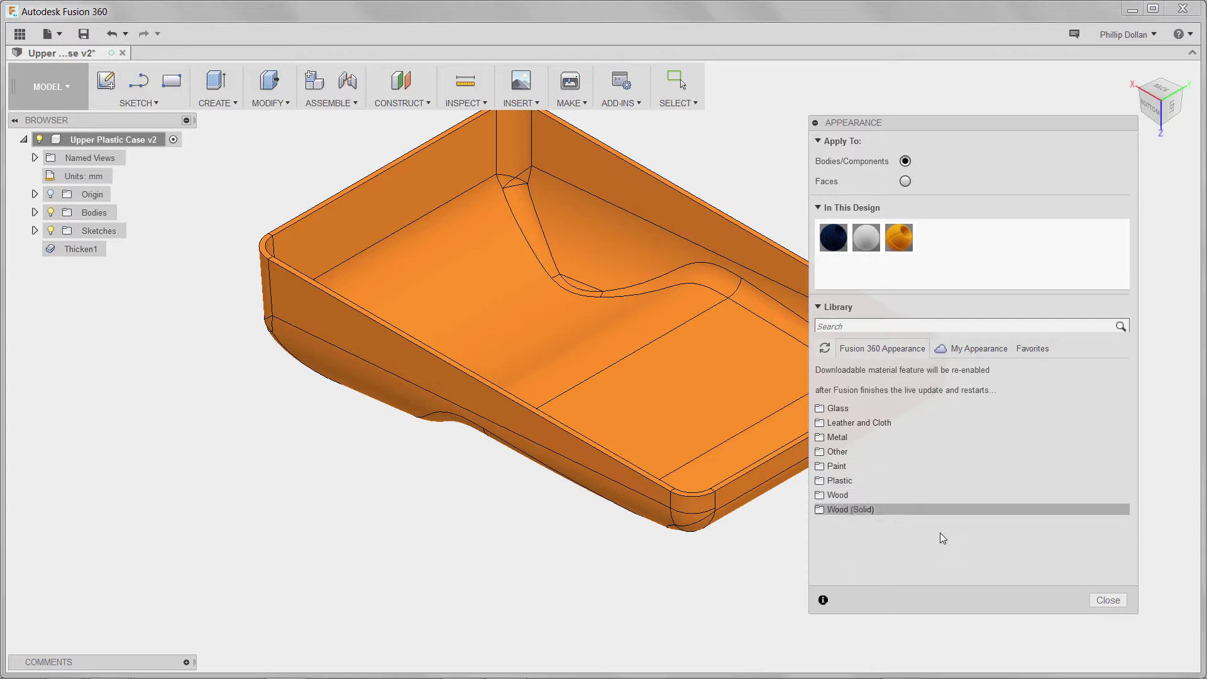
left_click(1097, 596)
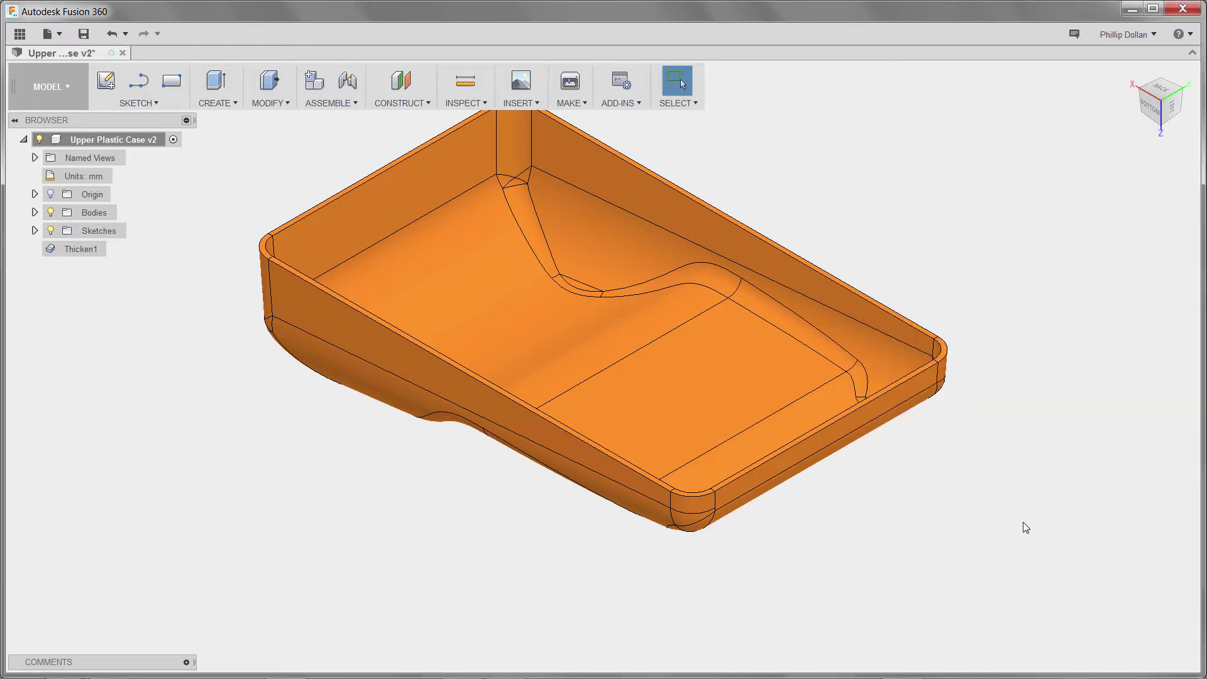
Start a sketch on the front plane and draw a 40 × 80 mm rectangle.
middle_click_drag(1024, 527, 641, 360, "shift")
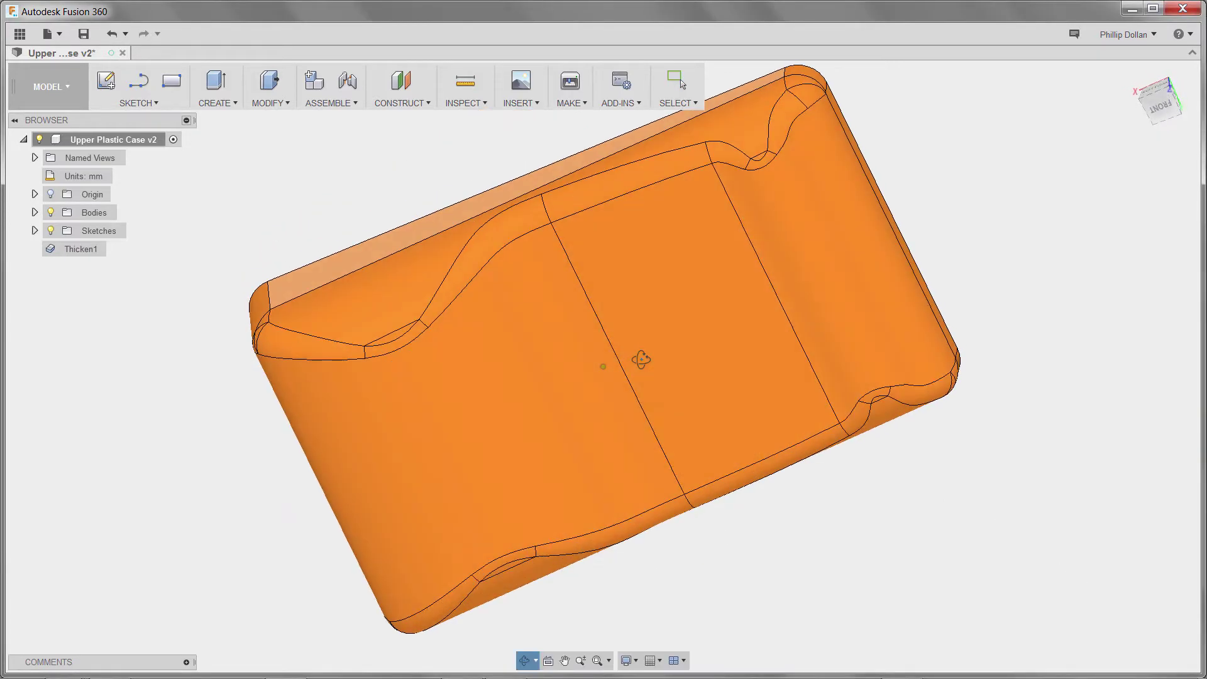
left_click(1161, 102)
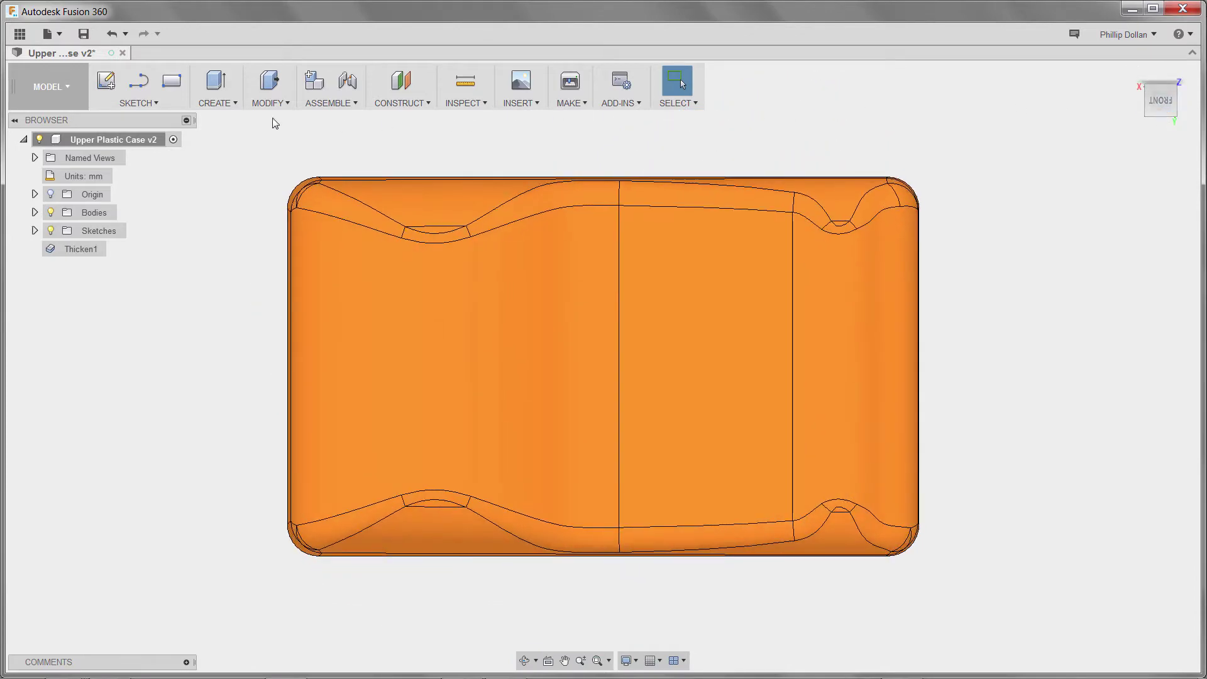
left_click(106, 80)
left_click(566, 399)
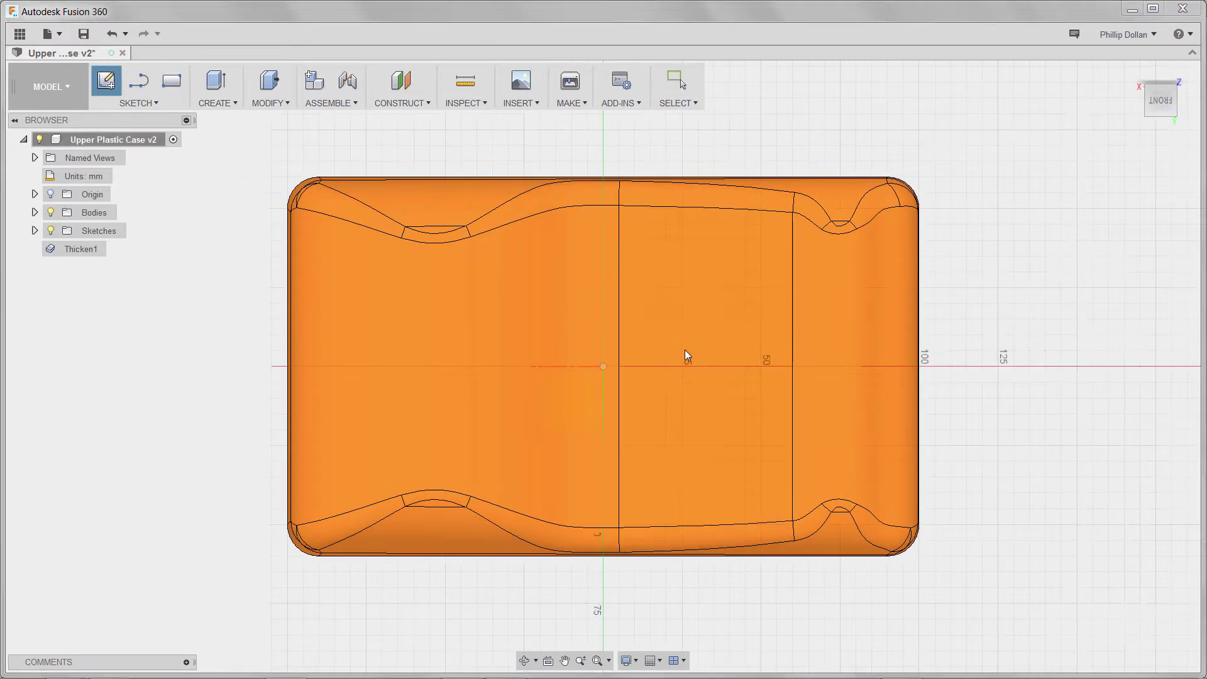
left_click(176, 91)
left_click(632, 237)
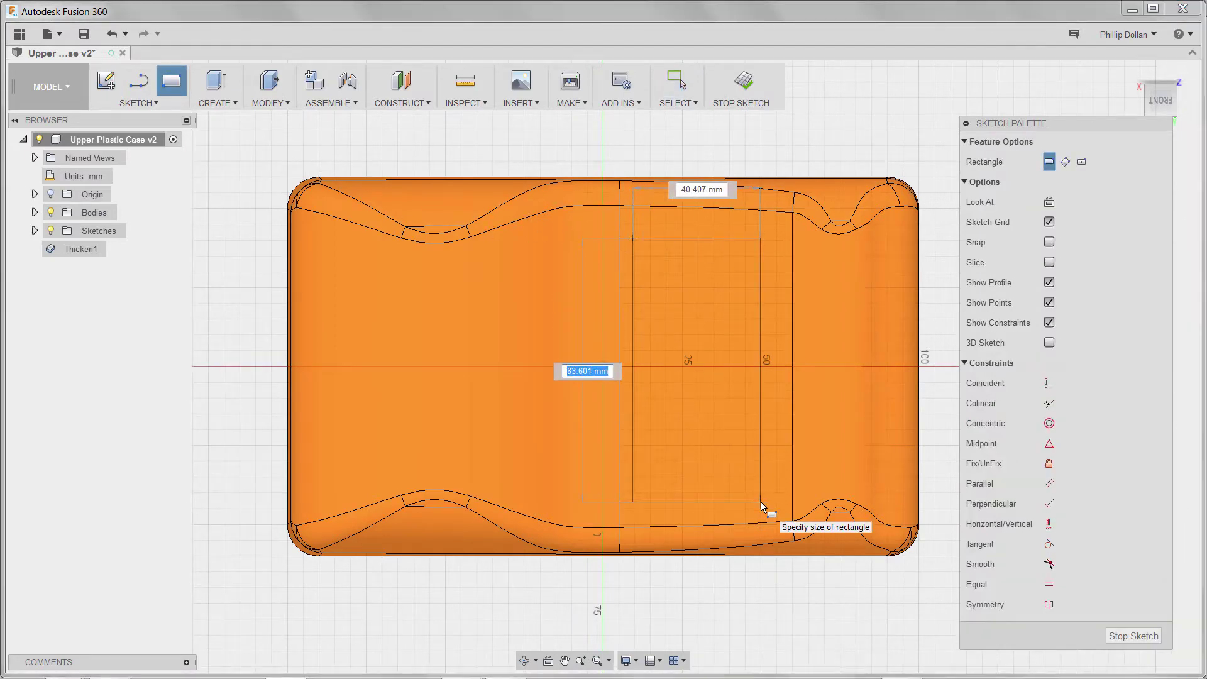
type("80")
key("Tab")
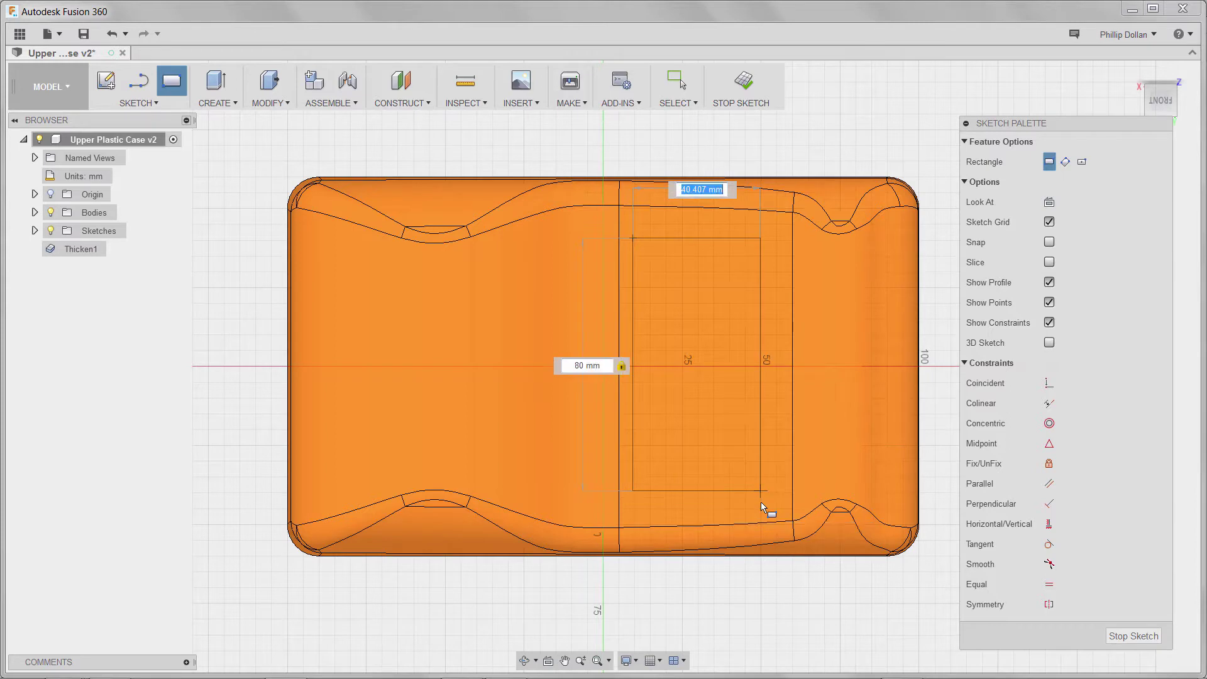
type("40")
key("Return")
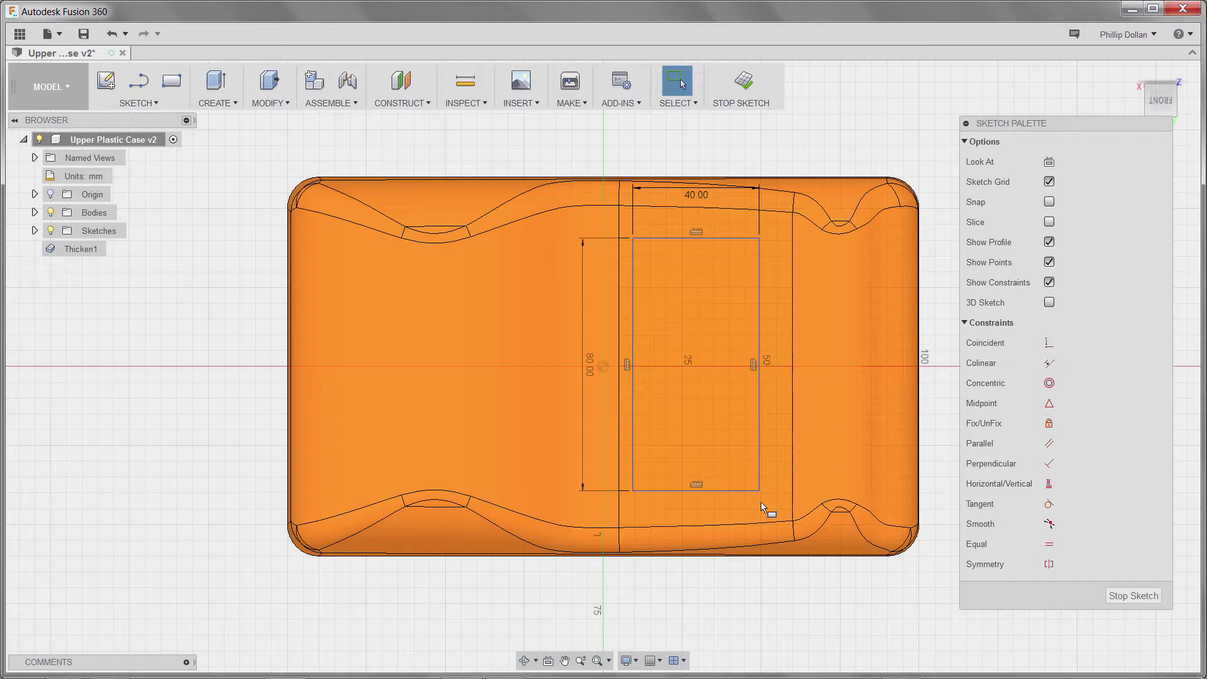
Dimension the rectangle's top-left corner 40 mm vertically from the sketch origin.
key("d")
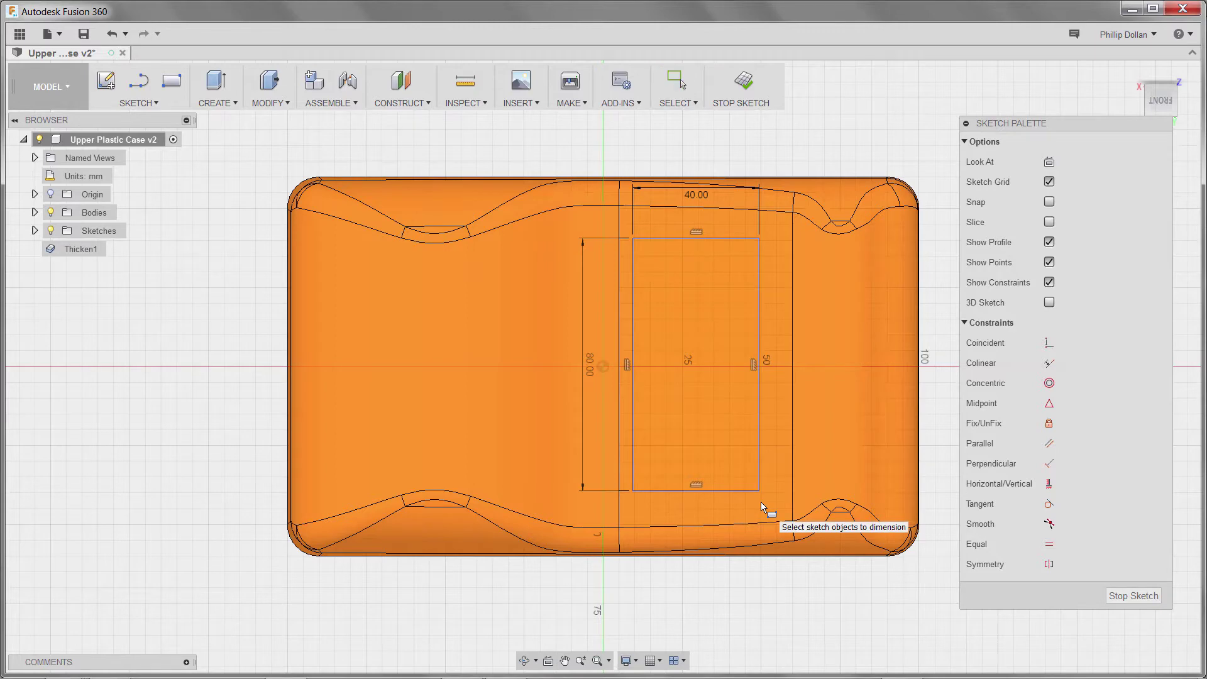
left_click(603, 366)
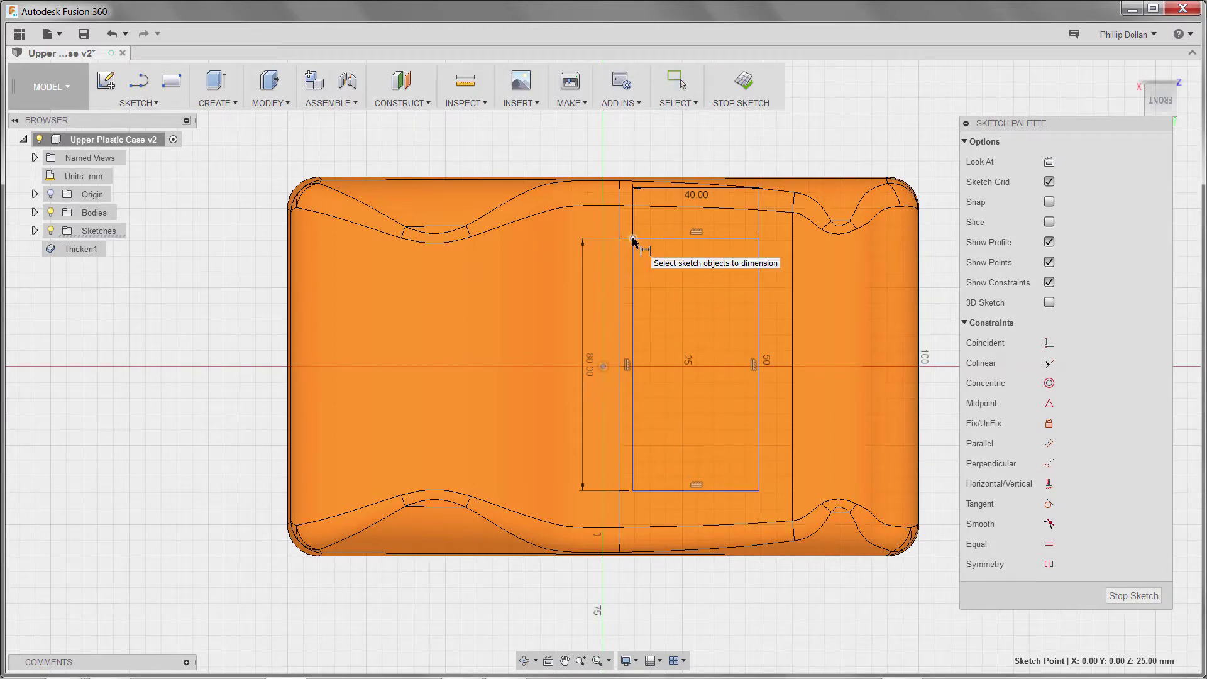
left_click(634, 240)
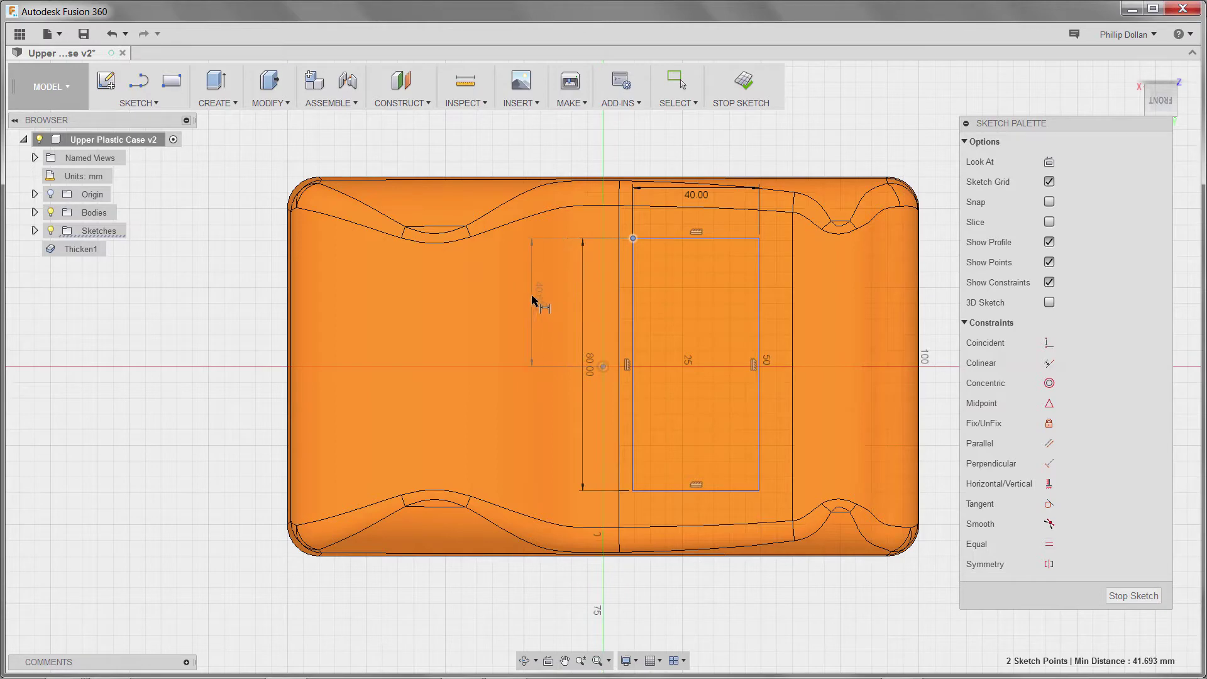
left_click(534, 301)
type("40")
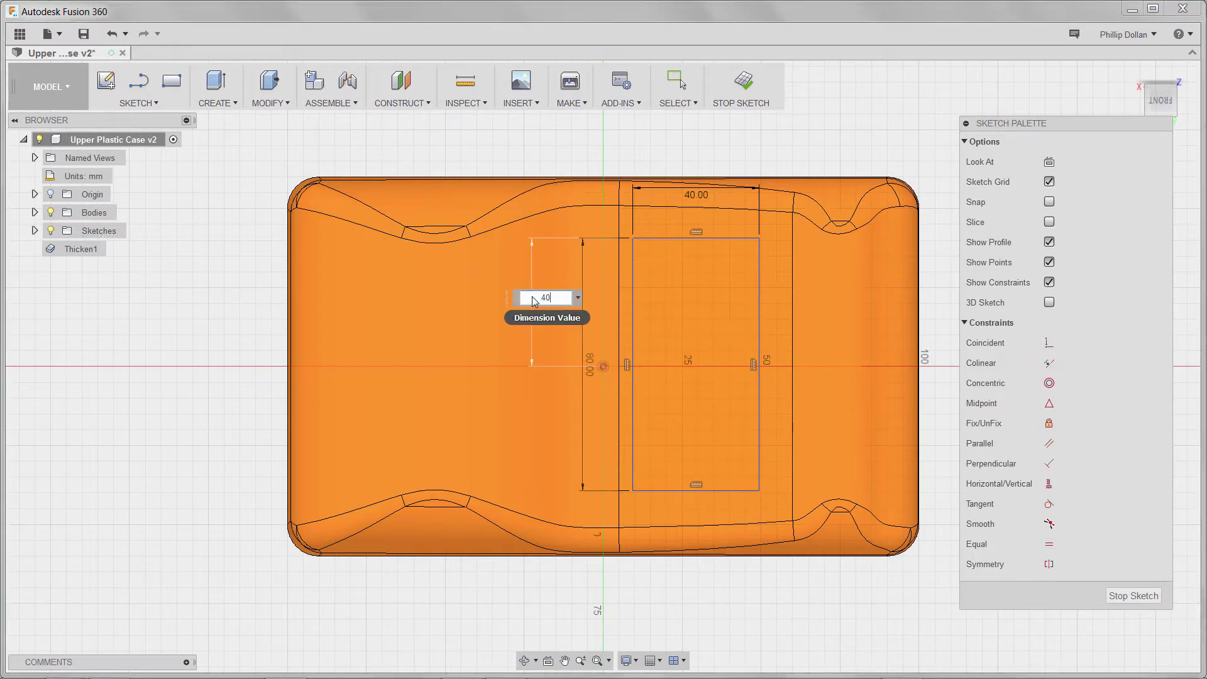
key("Return")
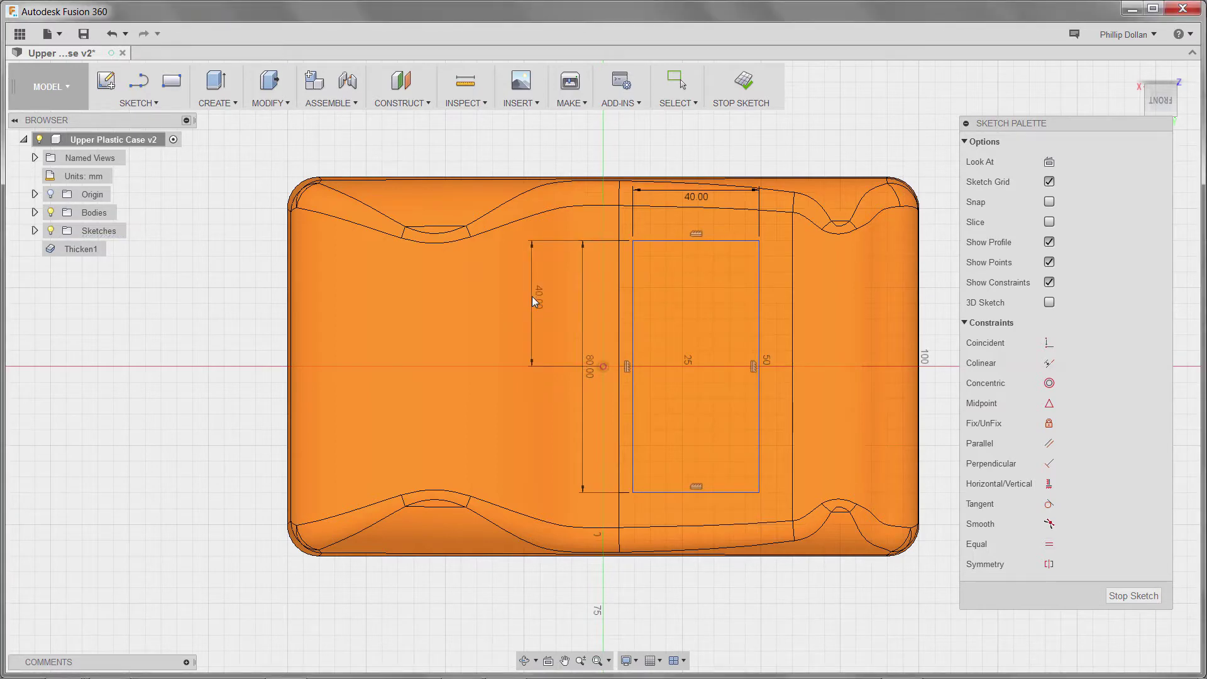
Dimension the rectangle's right corner 6 mm from the ridge line.
right_click(556, 317)
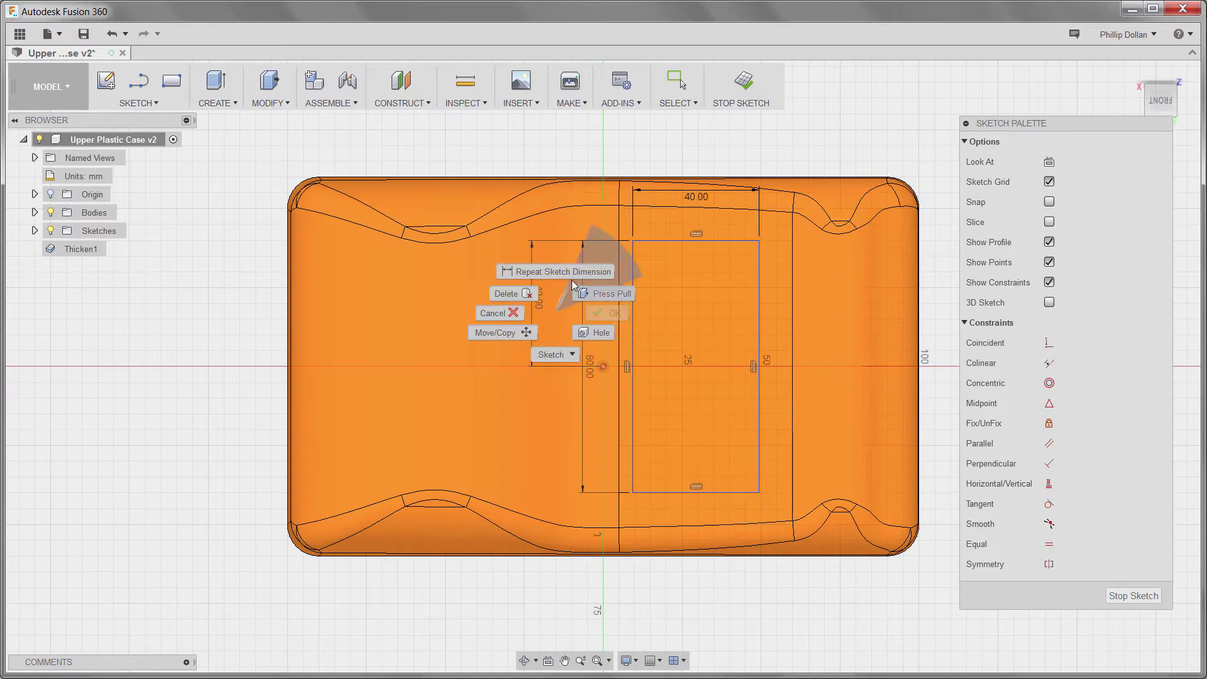
left_click(571, 276)
left_click(759, 240)
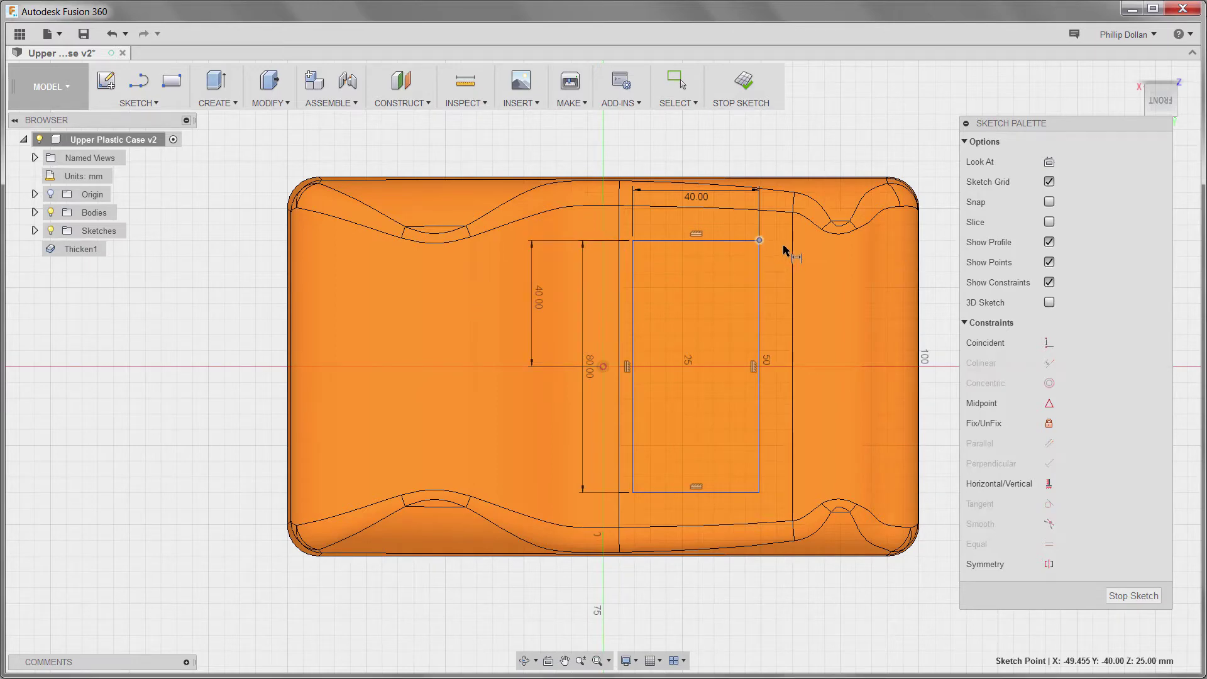
left_click(793, 252)
left_click(778, 141)
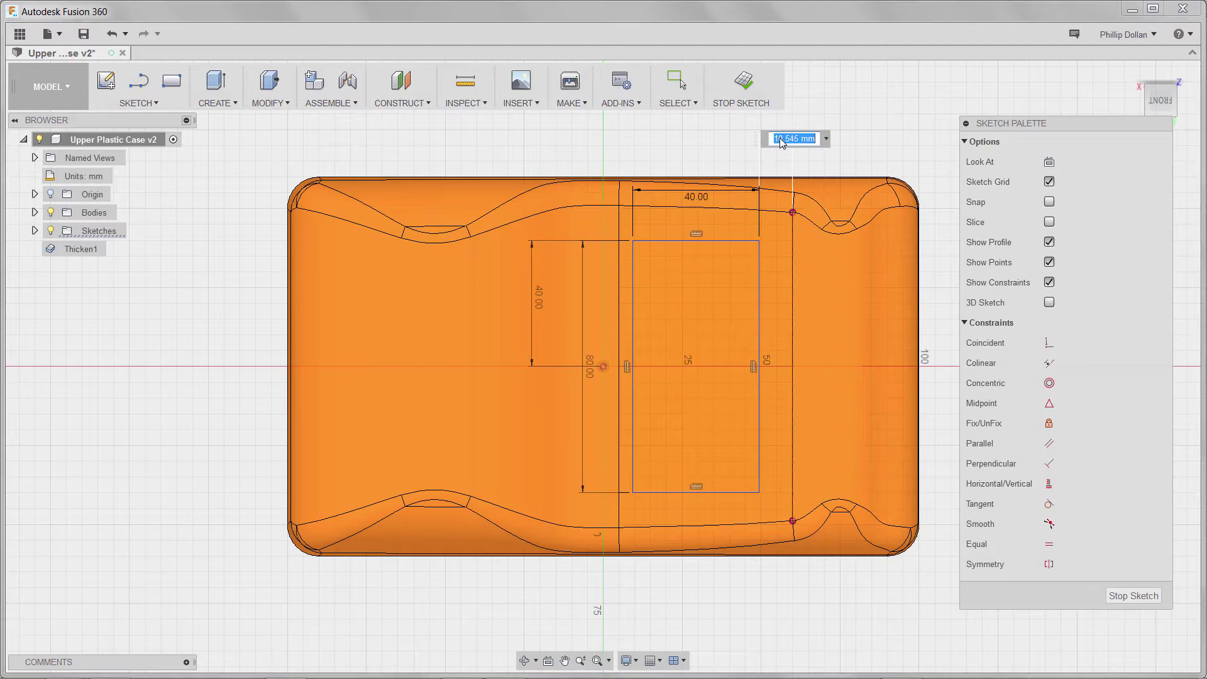
type("6")
key("Return")
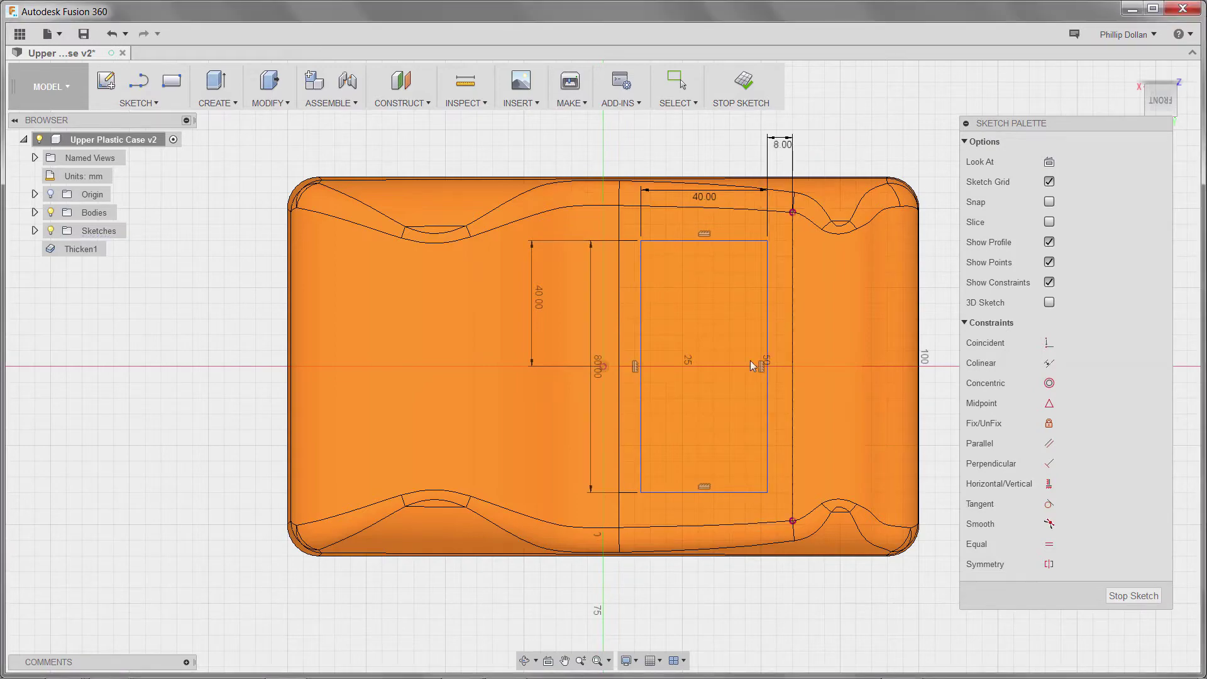
middle_click_drag(753, 366, 646, 377, "shift")
Press Pull the window rectangle as a cut with extent All through the case top.
left_click(270, 80)
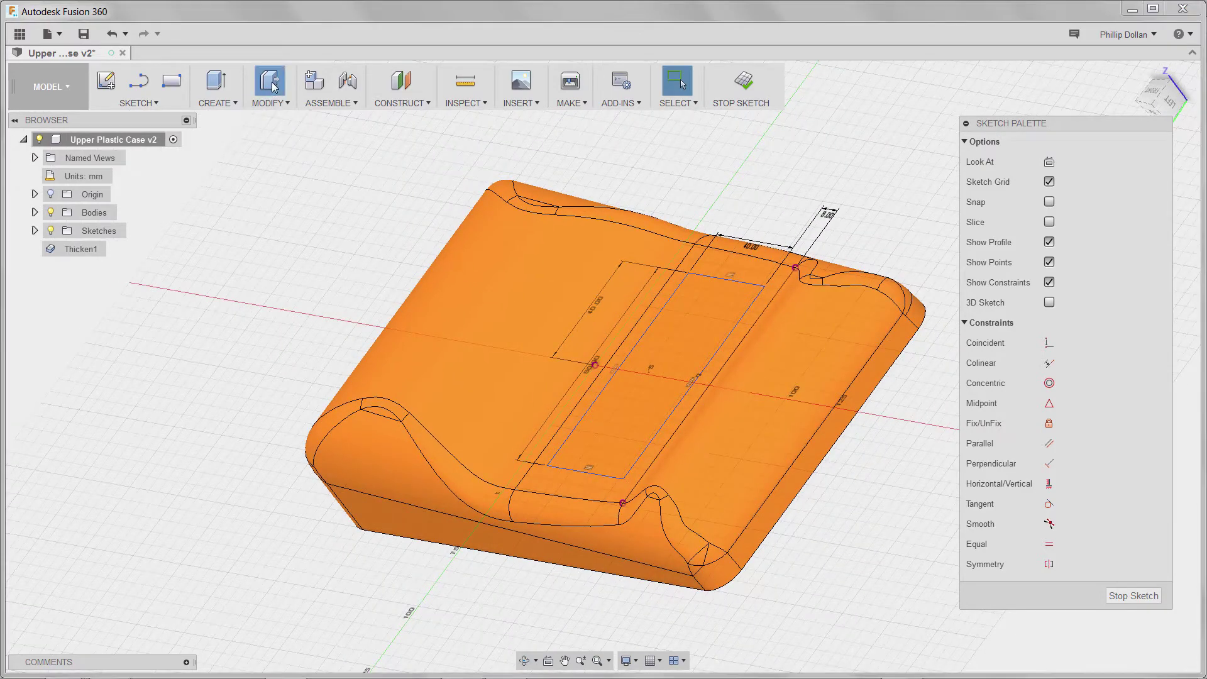
left_click(693, 347)
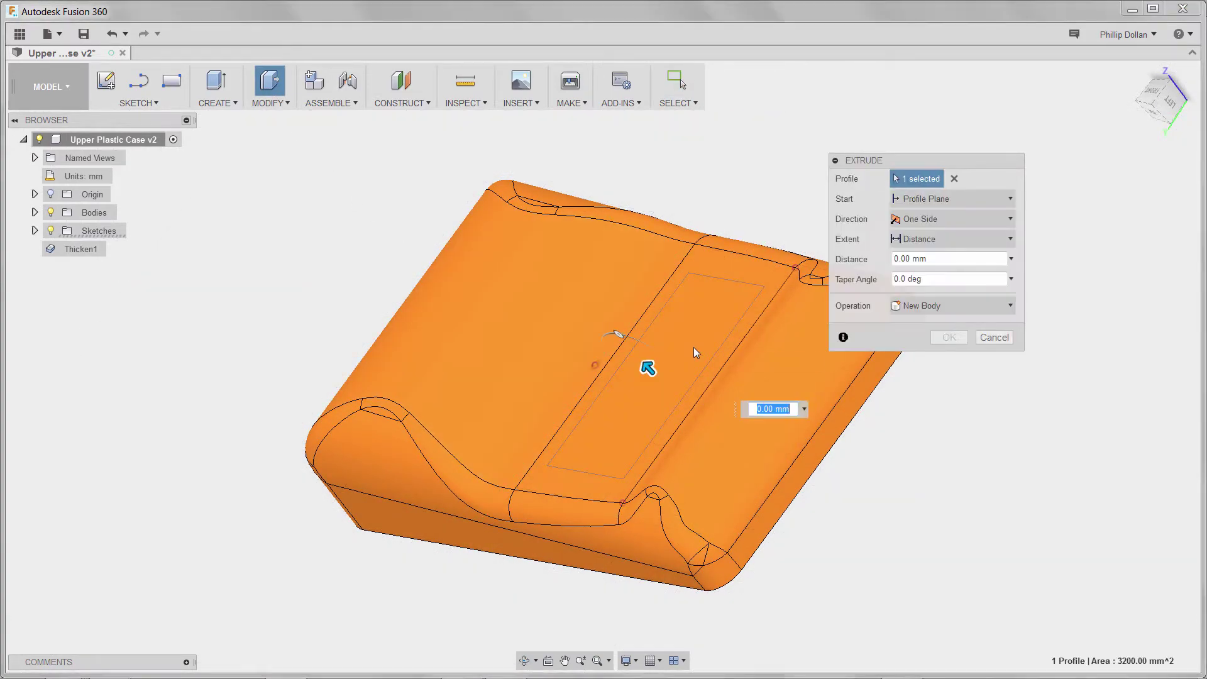
left_click_drag(649, 369, 676, 397)
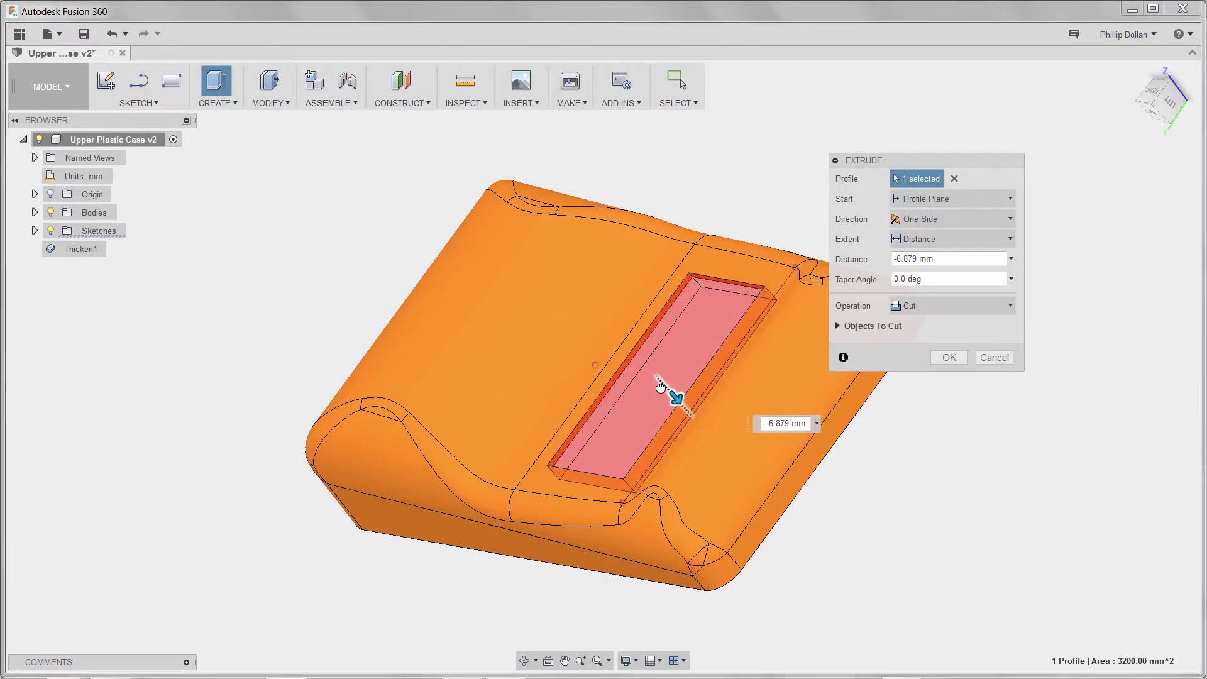
left_click(1011, 259)
left_click(931, 307)
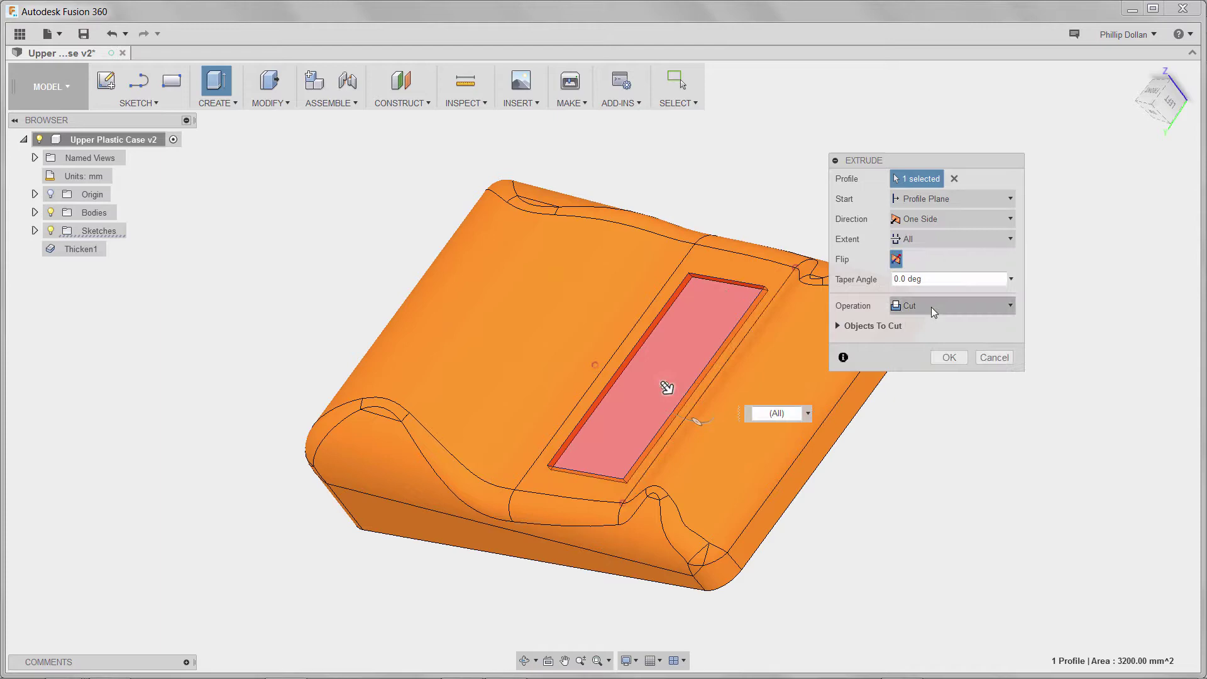
left_click(949, 358)
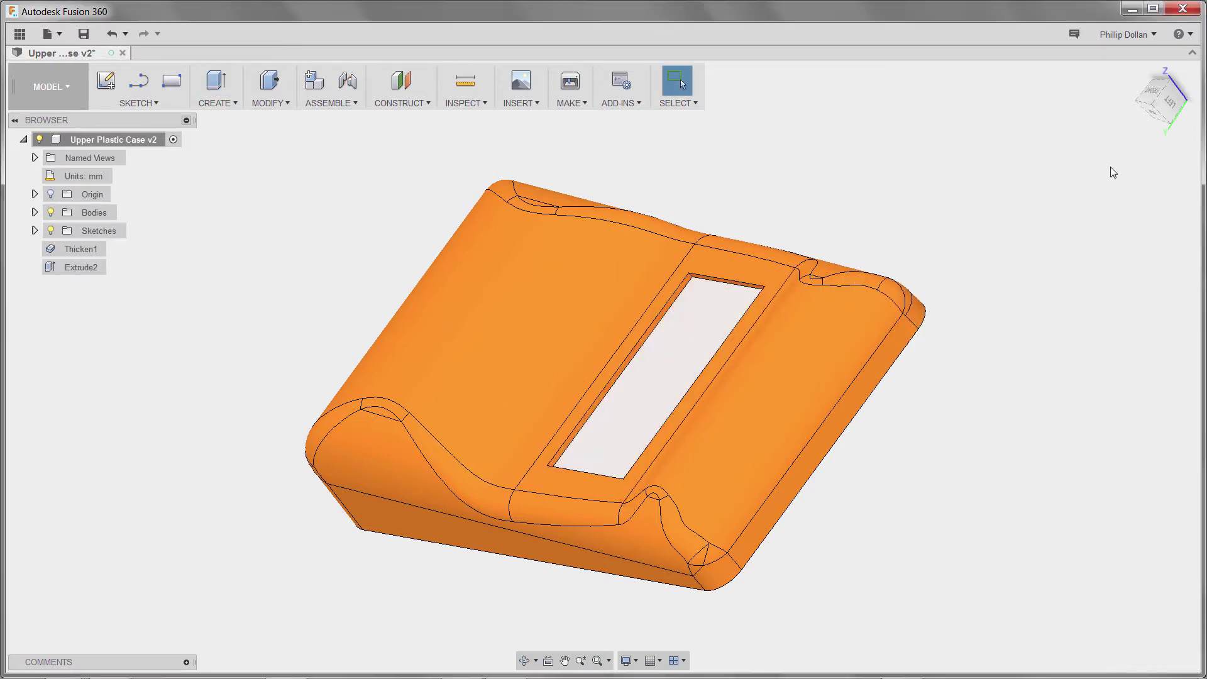
left_click(1148, 92)
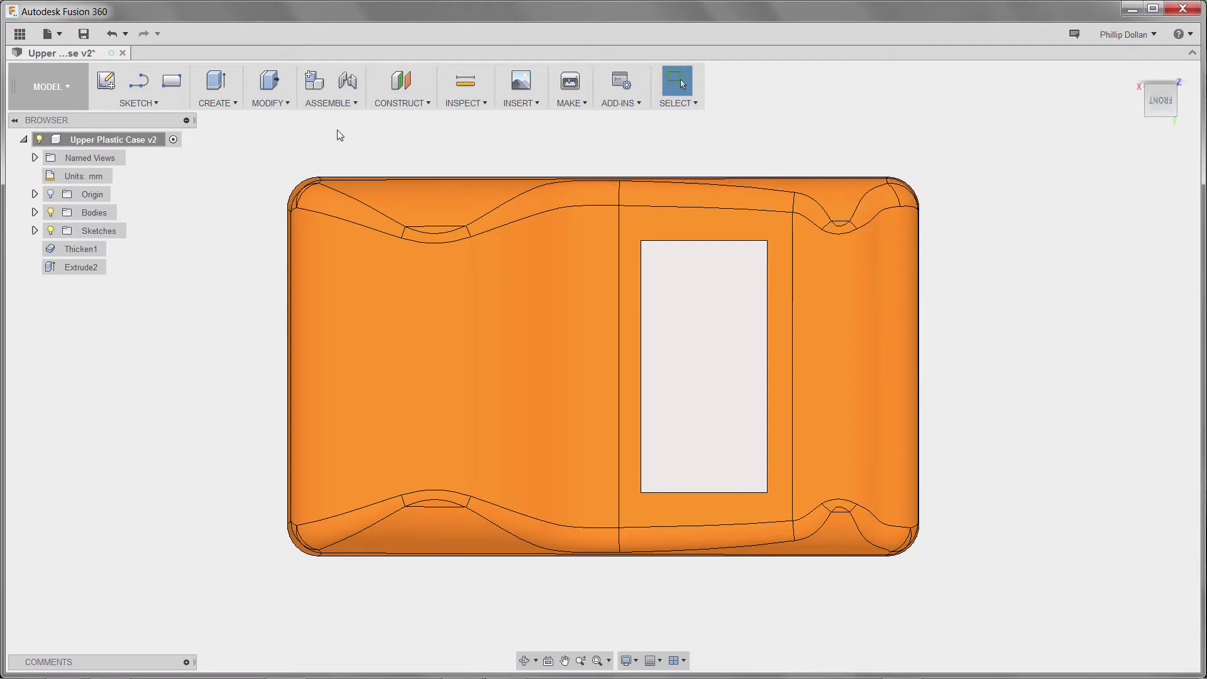
Start a fillet and select the first two vertical corner edges of the window opening.
left_click(275, 105)
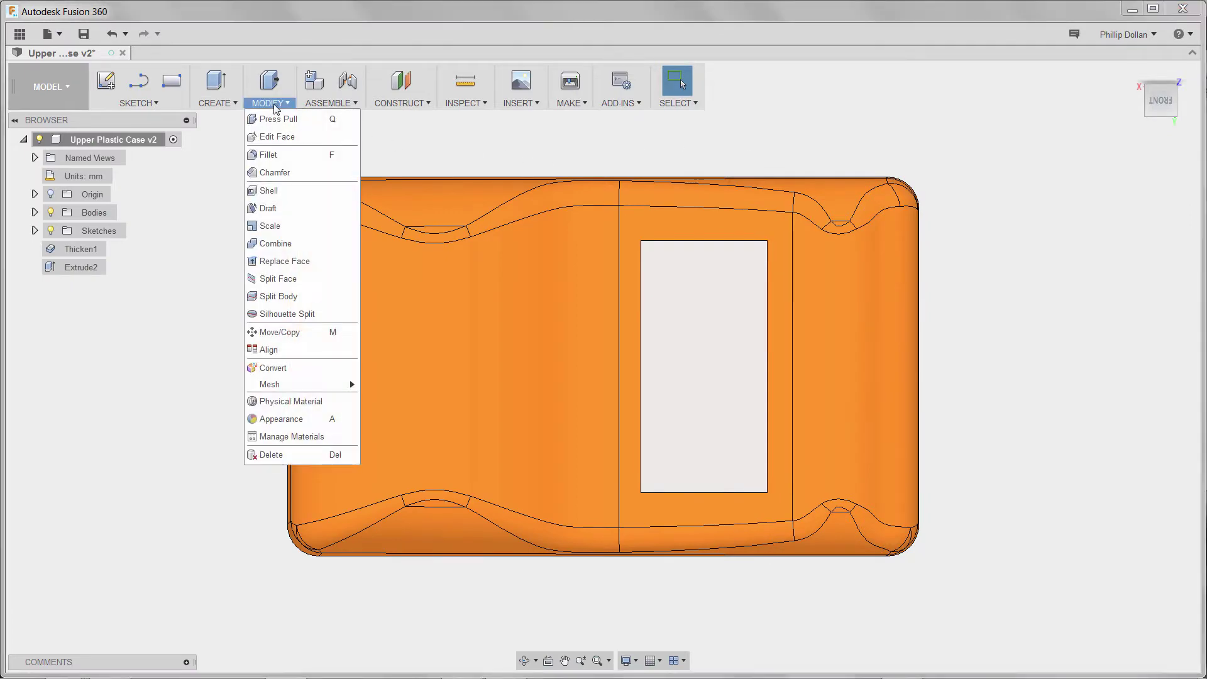
left_click(274, 157)
middle_click_drag(870, 398, 764, 342, "shift")
scroll(663, 287, "up", 5)
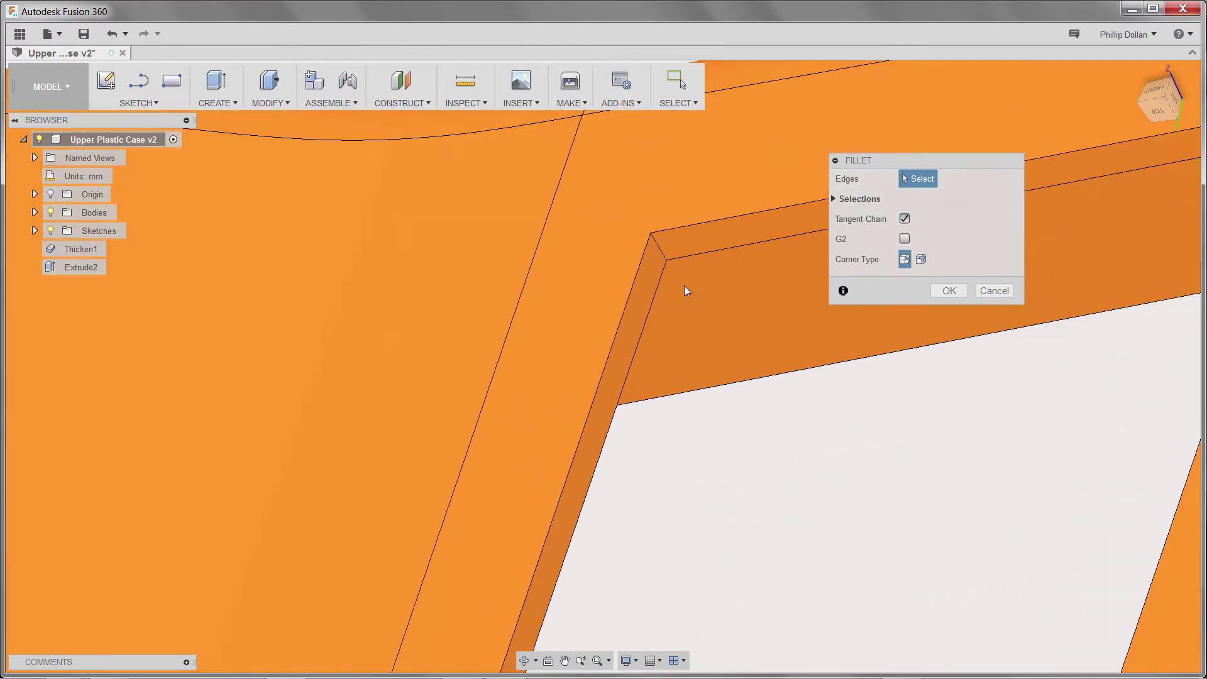
left_click(663, 254)
middle_click_drag(757, 331, 832, 304, "shift")
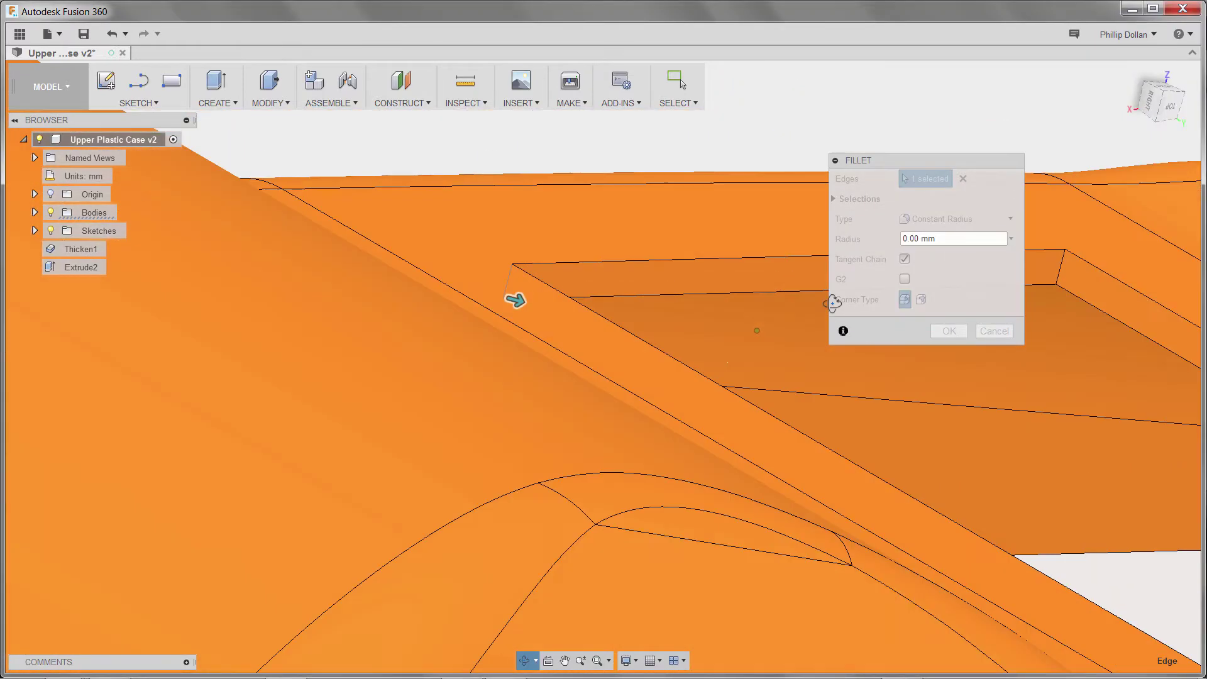
left_click(1062, 269)
Add the remaining two corner edges and apply the fillet at 5 mm radius.
scroll(1069, 302, "down", 8)
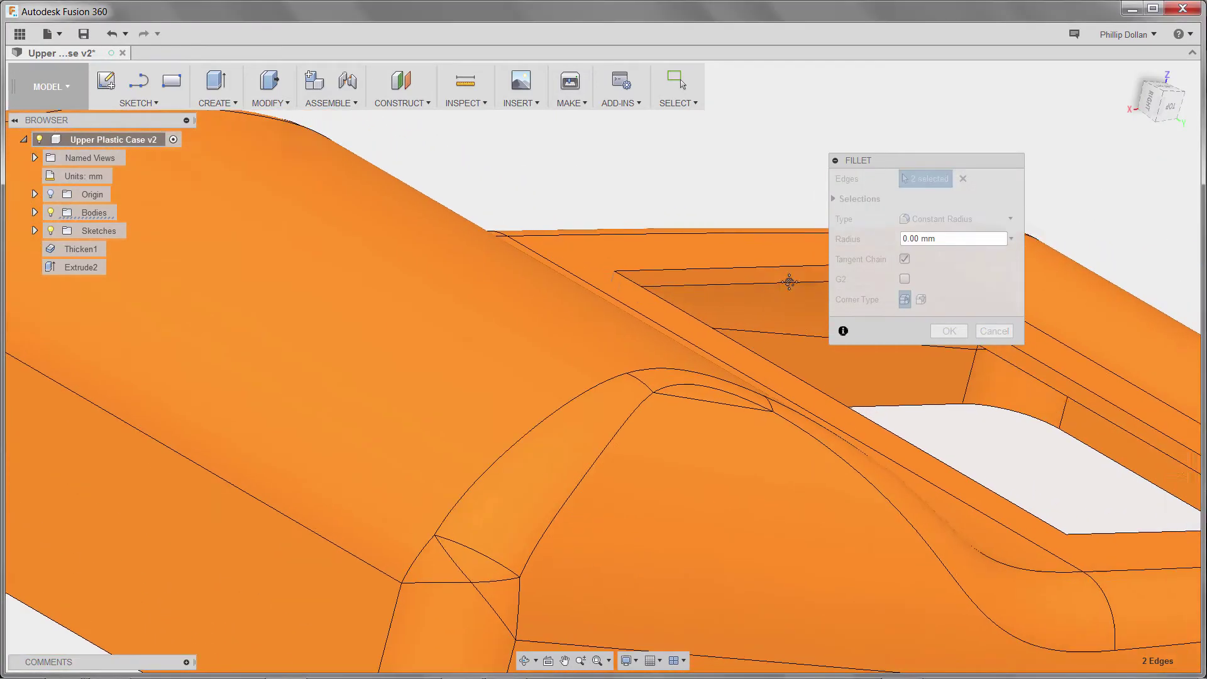
middle_click_drag(722, 415, 768, 400, "shift")
scroll(742, 342, "up", 5)
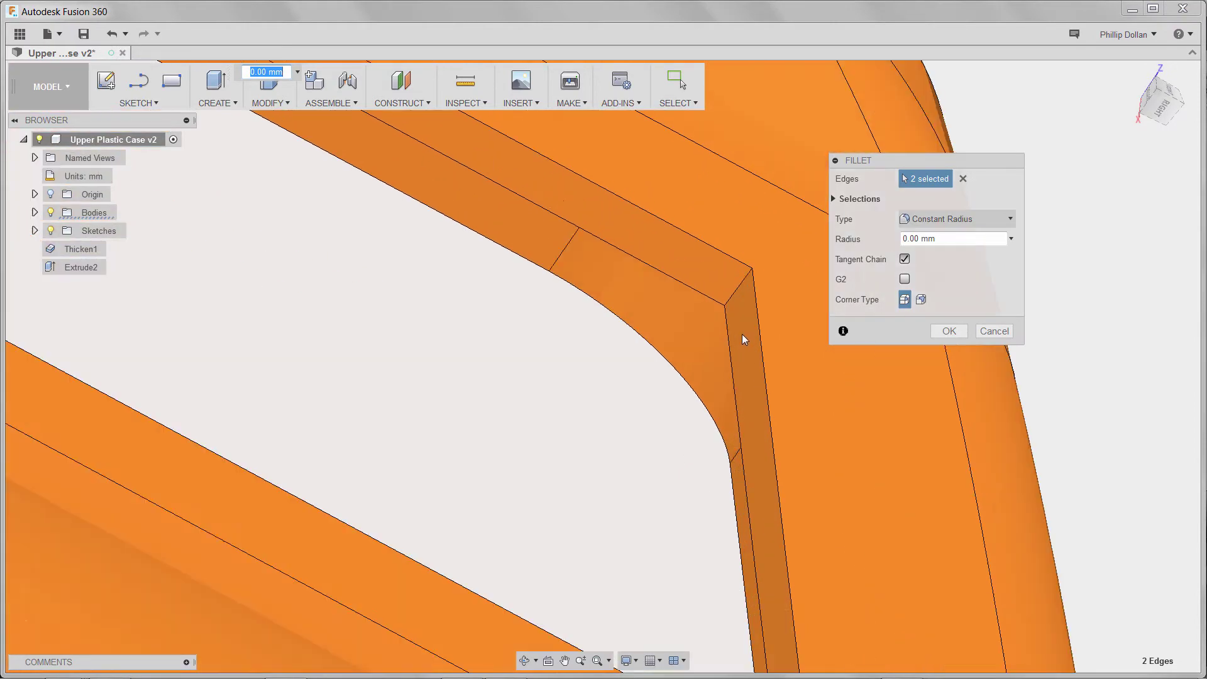
left_click(740, 293)
scroll(774, 340, "down", 4)
middle_click_drag(791, 365, 715, 520, "shift")
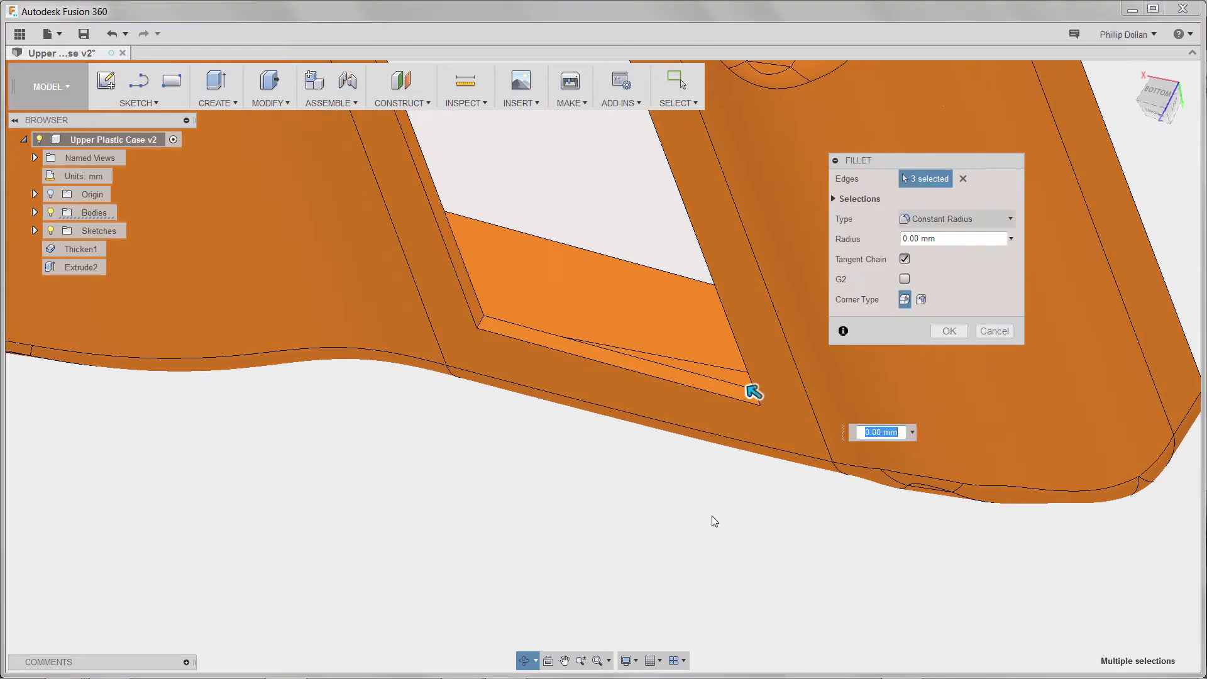
left_click(481, 325)
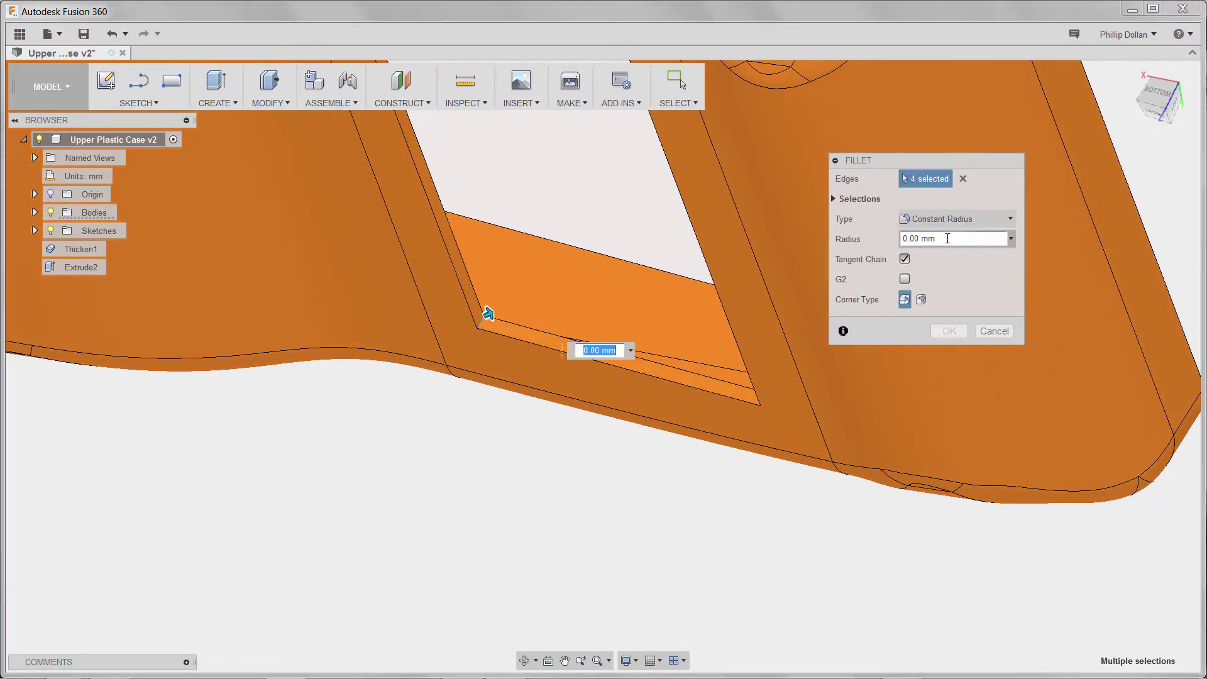
type("5")
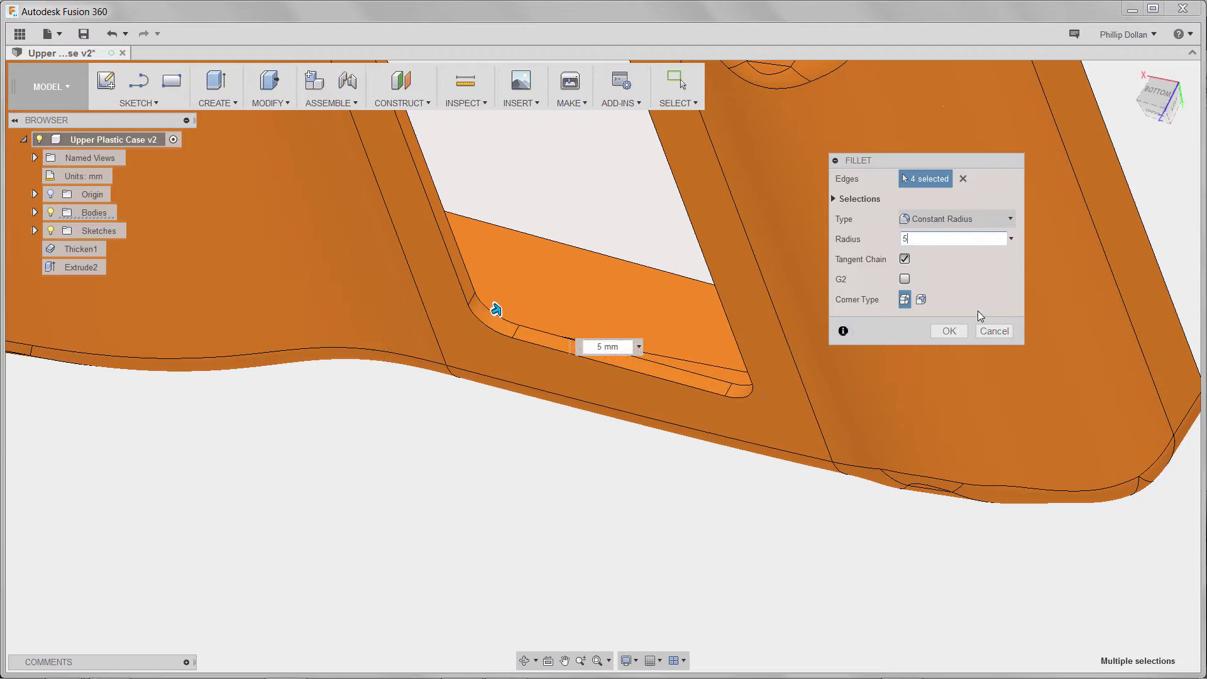
left_click(958, 332)
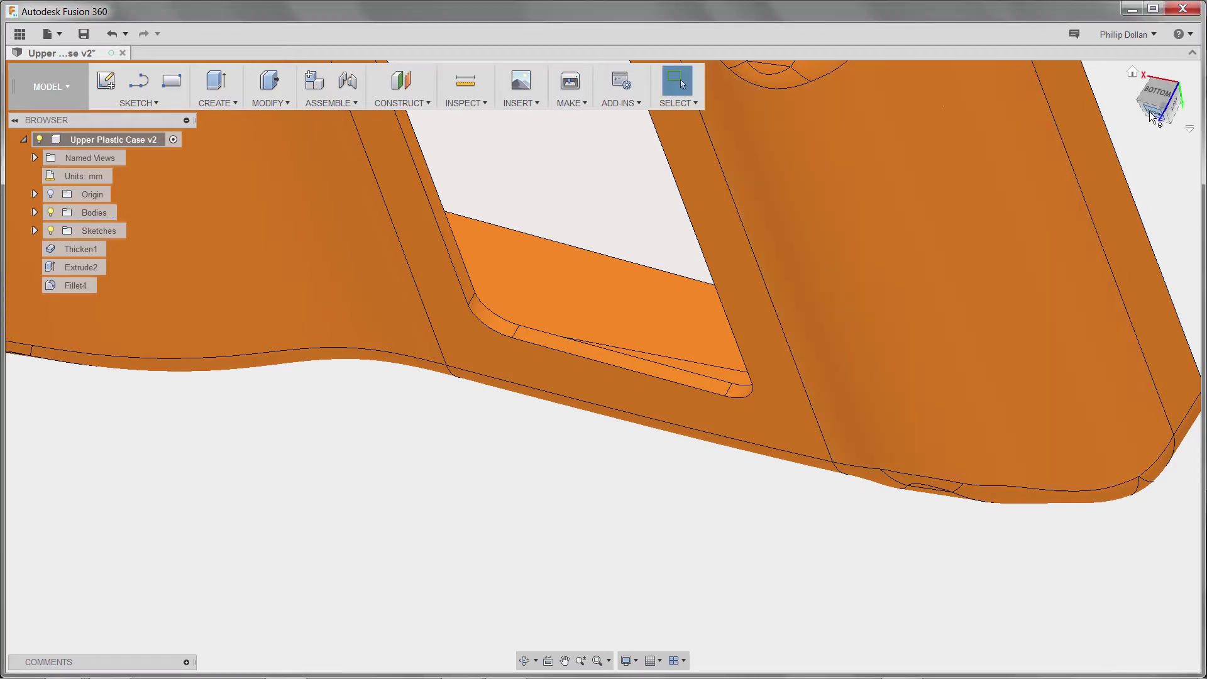
left_click(1153, 115)
middle_click_drag(876, 340, 851, 539)
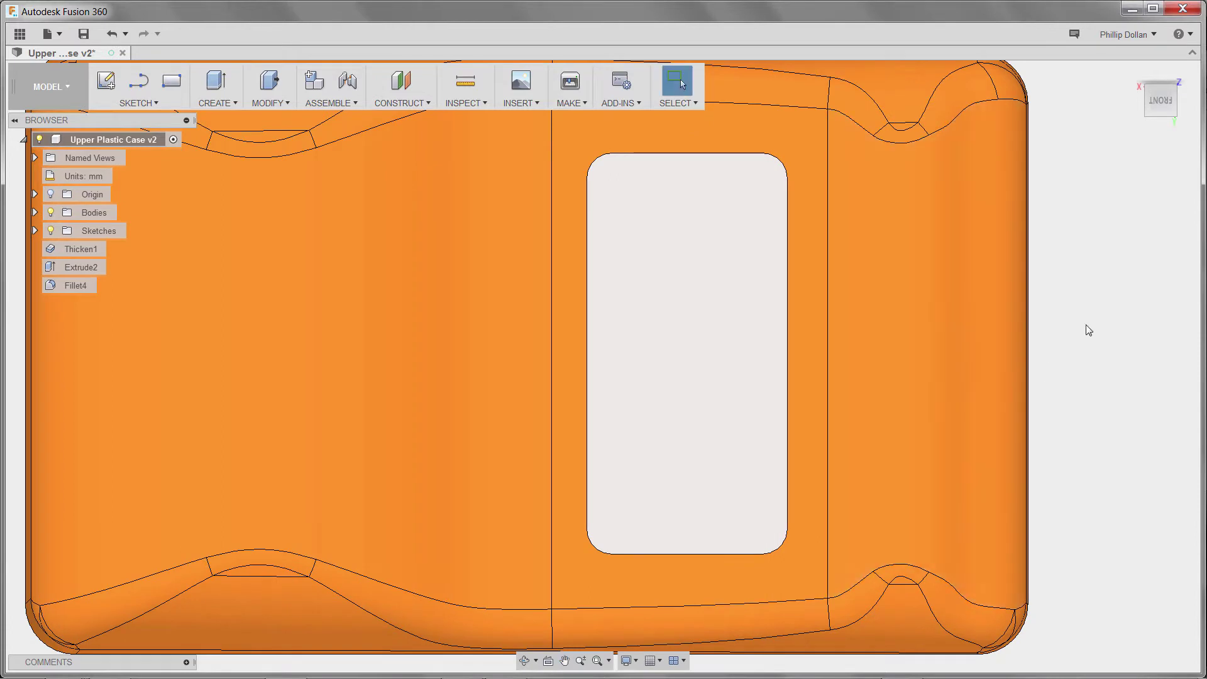
Start a sketch on the case top face and project the window opening's edges into it.
left_click(106, 80)
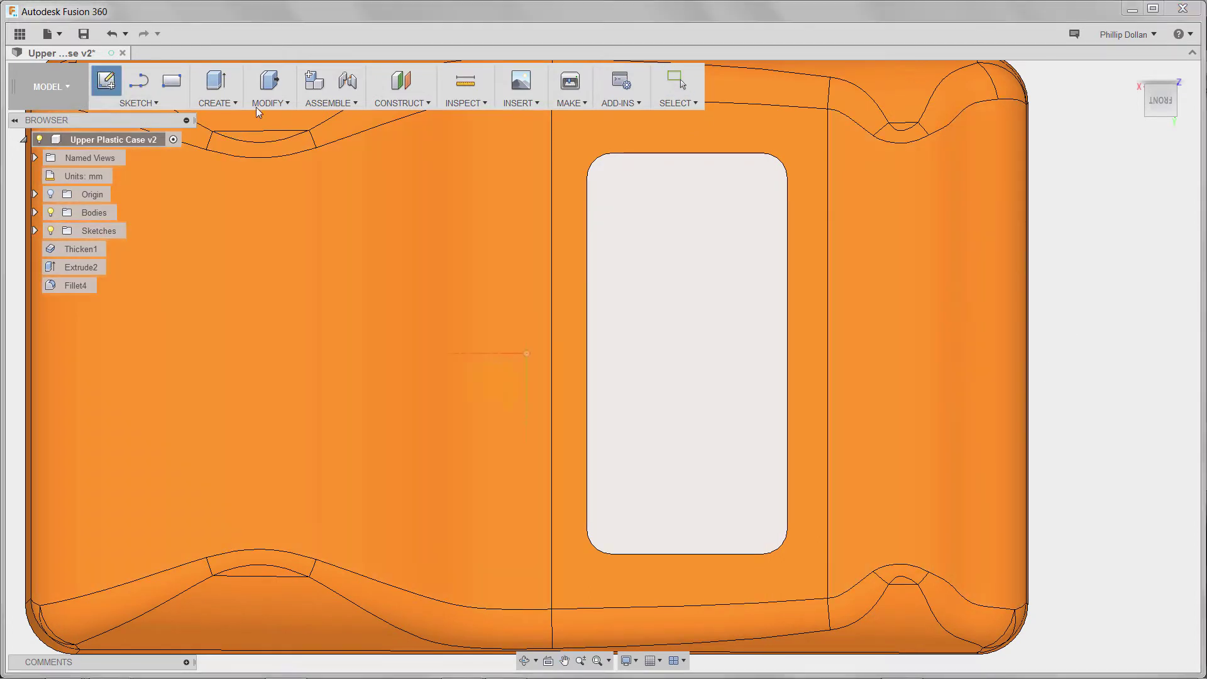
left_click(712, 131)
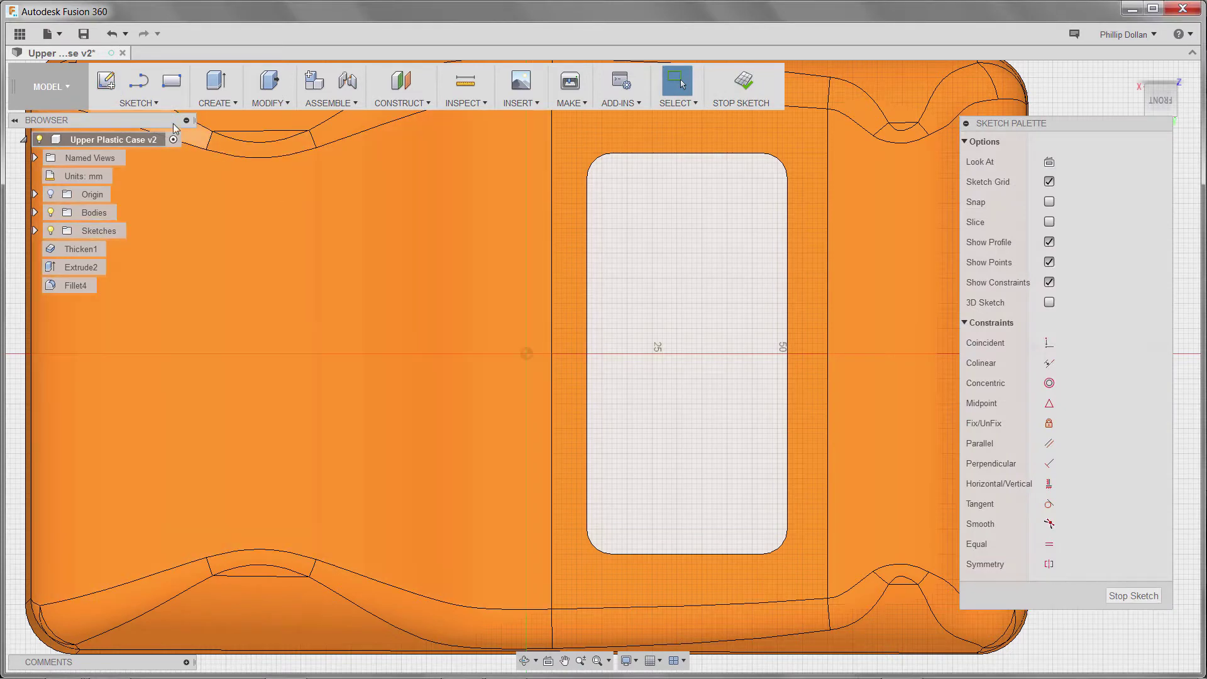
left_click(139, 102)
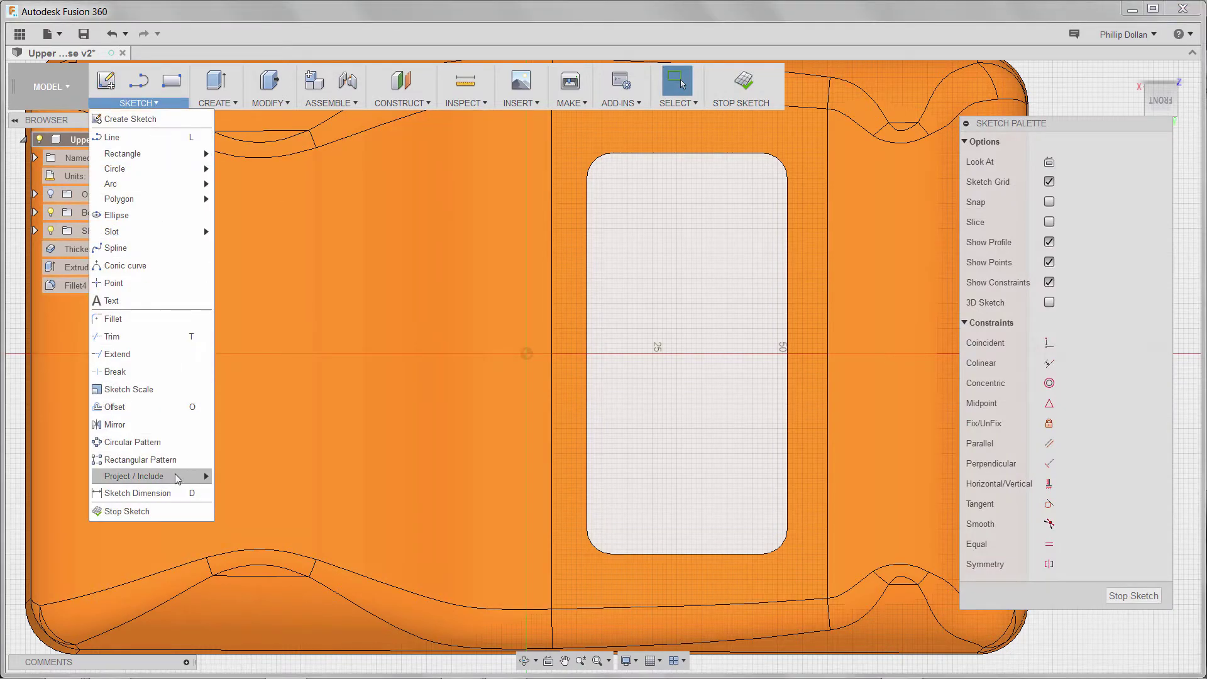
mouse_move(182, 479)
left_click(229, 485)
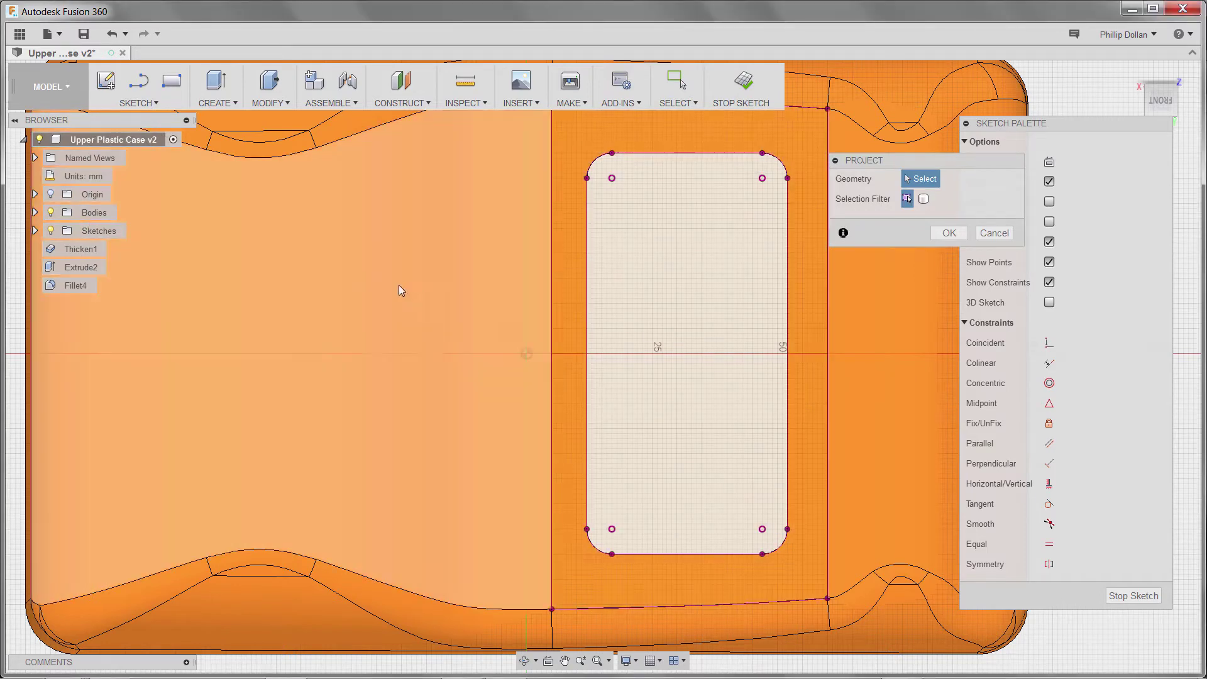
Offset the projected window outline by -1 mm to form an outer loop.
left_click(137, 105)
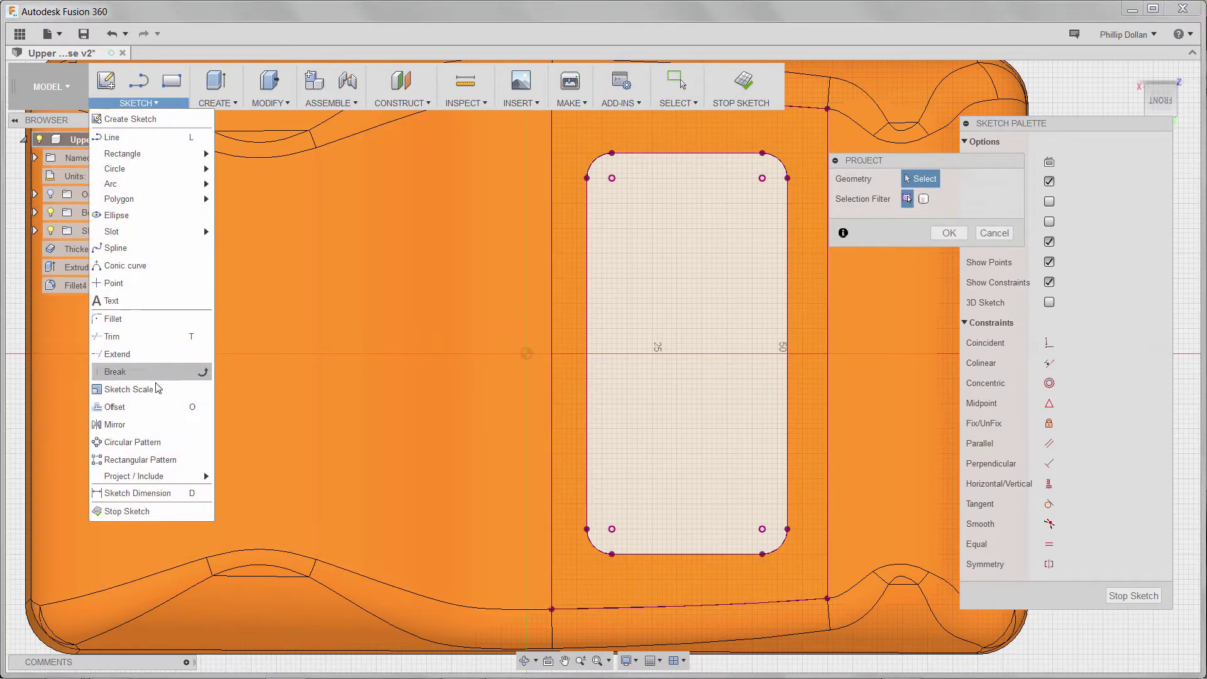
left_click(145, 404)
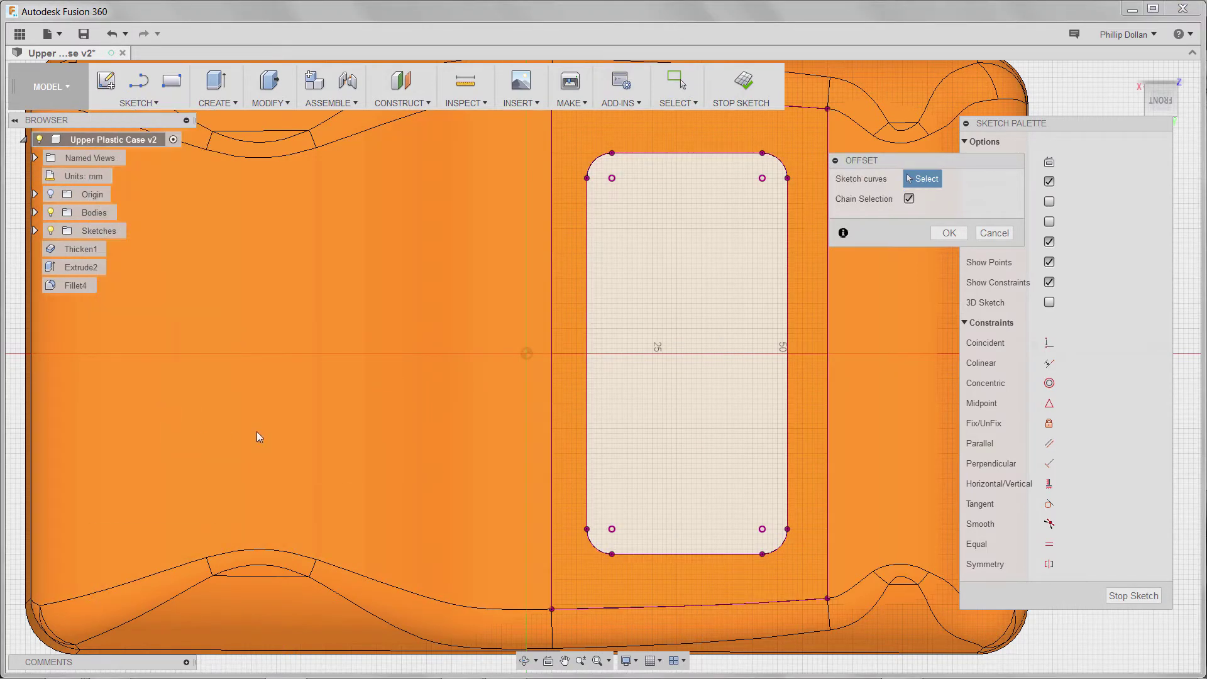
left_click(787, 330)
left_click_drag(796, 329, 800, 330)
type("-")
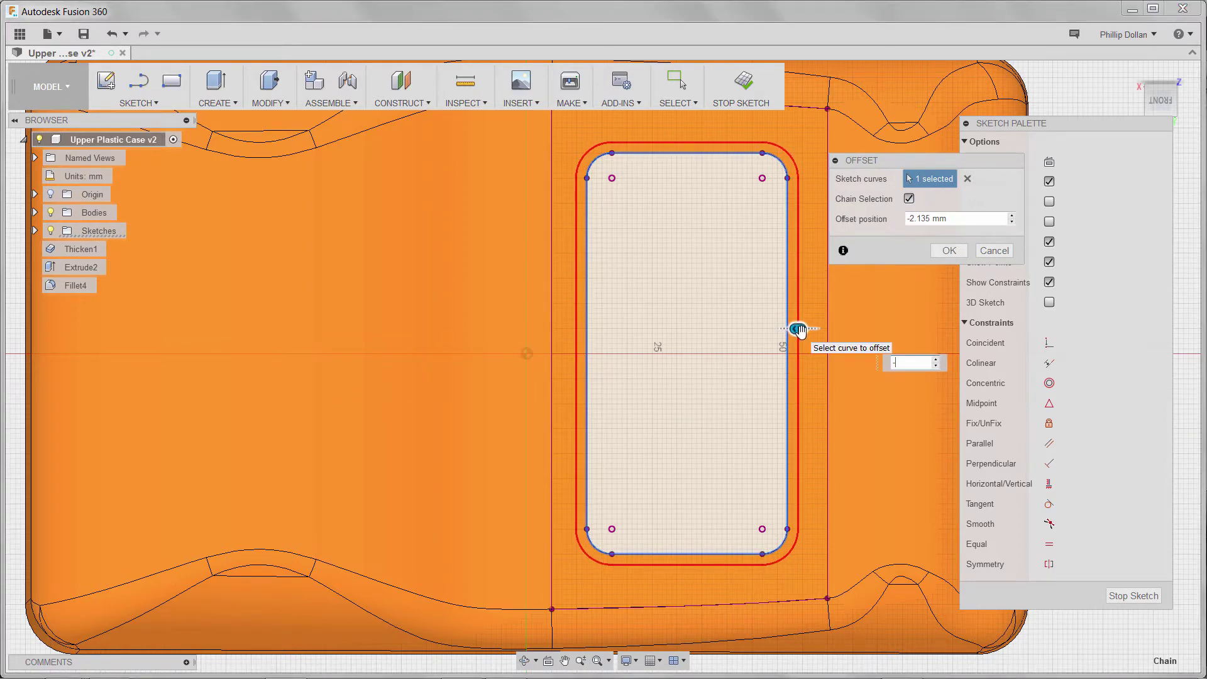
type("1")
key("Return")
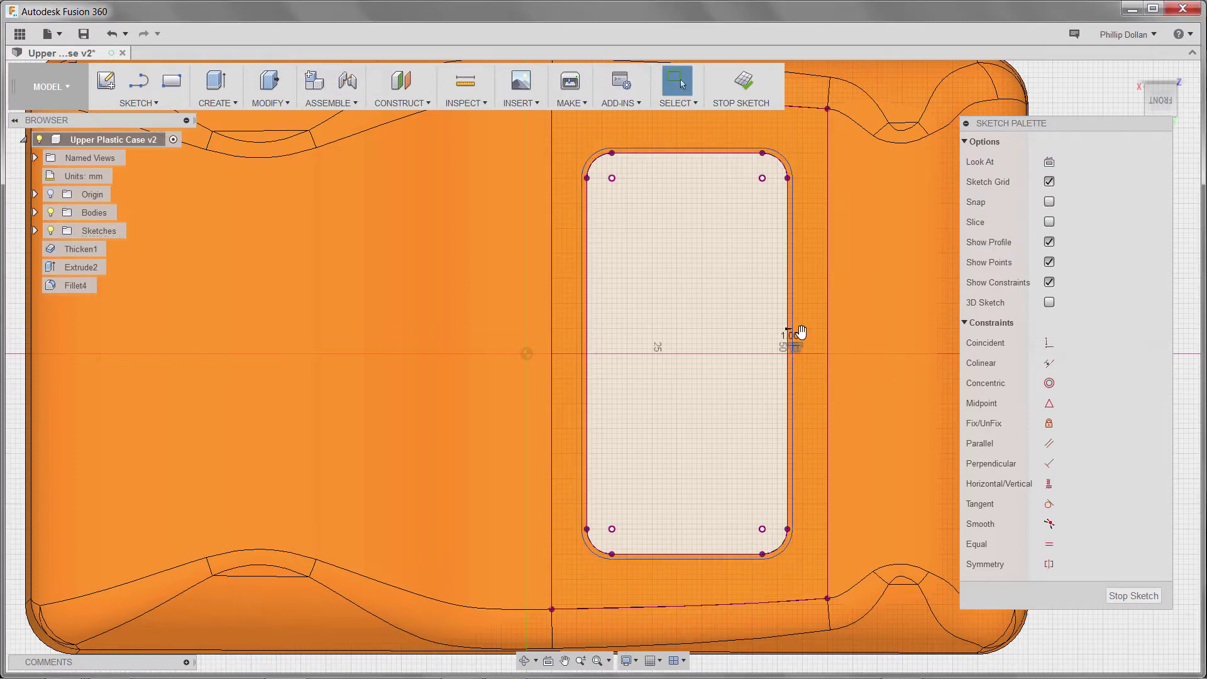
middle_click_drag(794, 334, 463, 223, "shift")
Extrude the thin band around the opening 1.5 mm, joined to the case.
key("q")
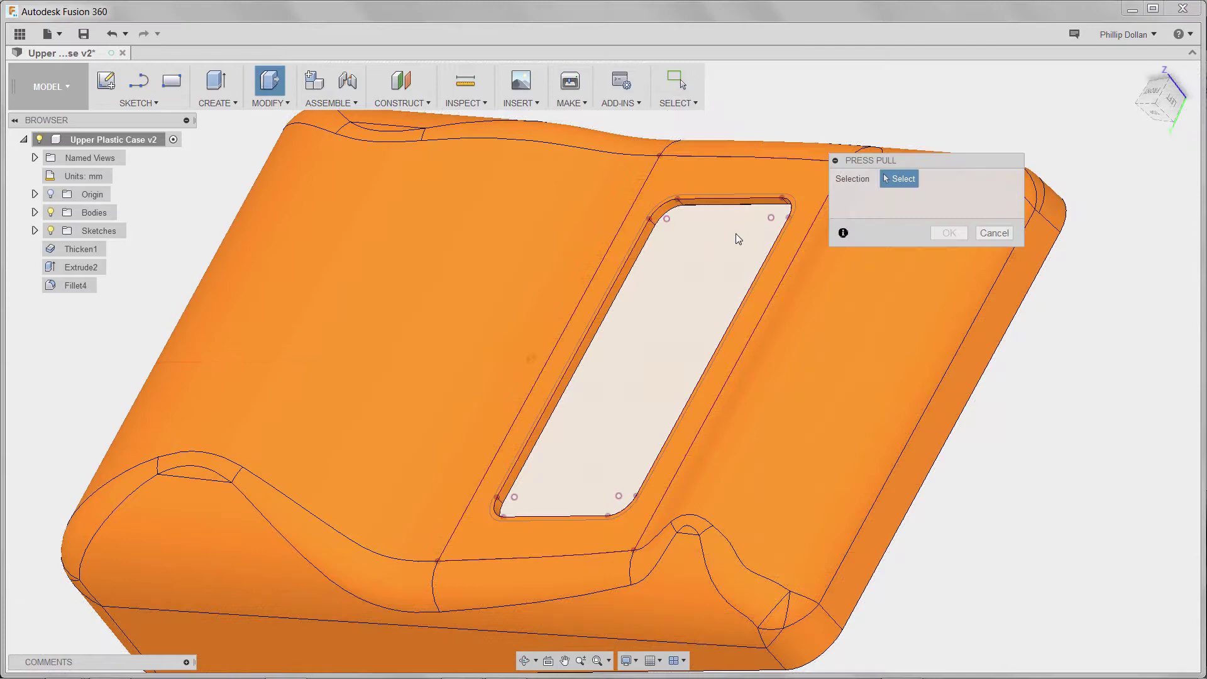
scroll(809, 225, "up", 5)
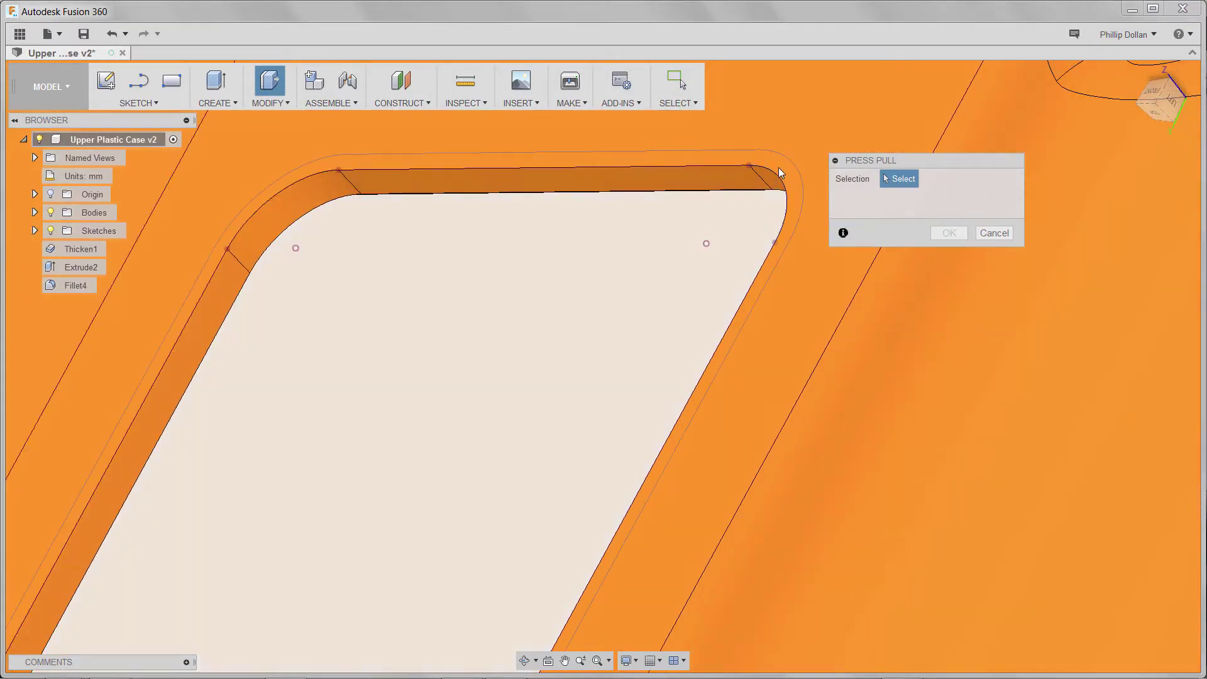
left_click(779, 169)
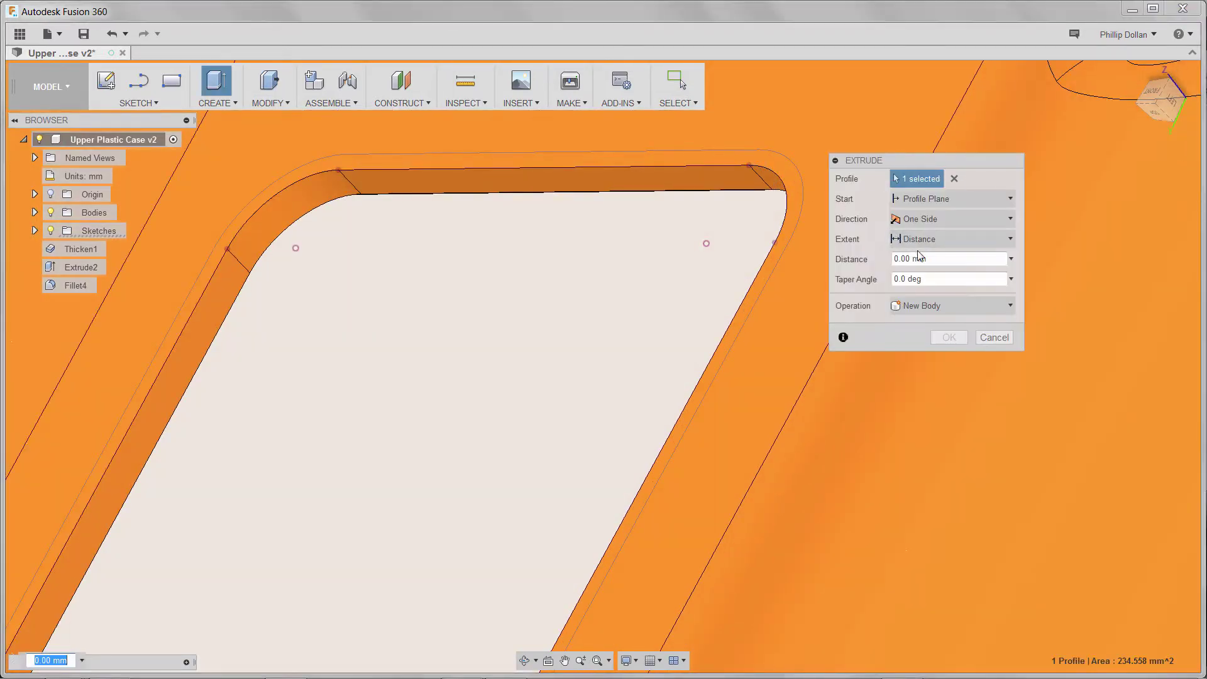
left_click_drag(935, 258, 883, 261)
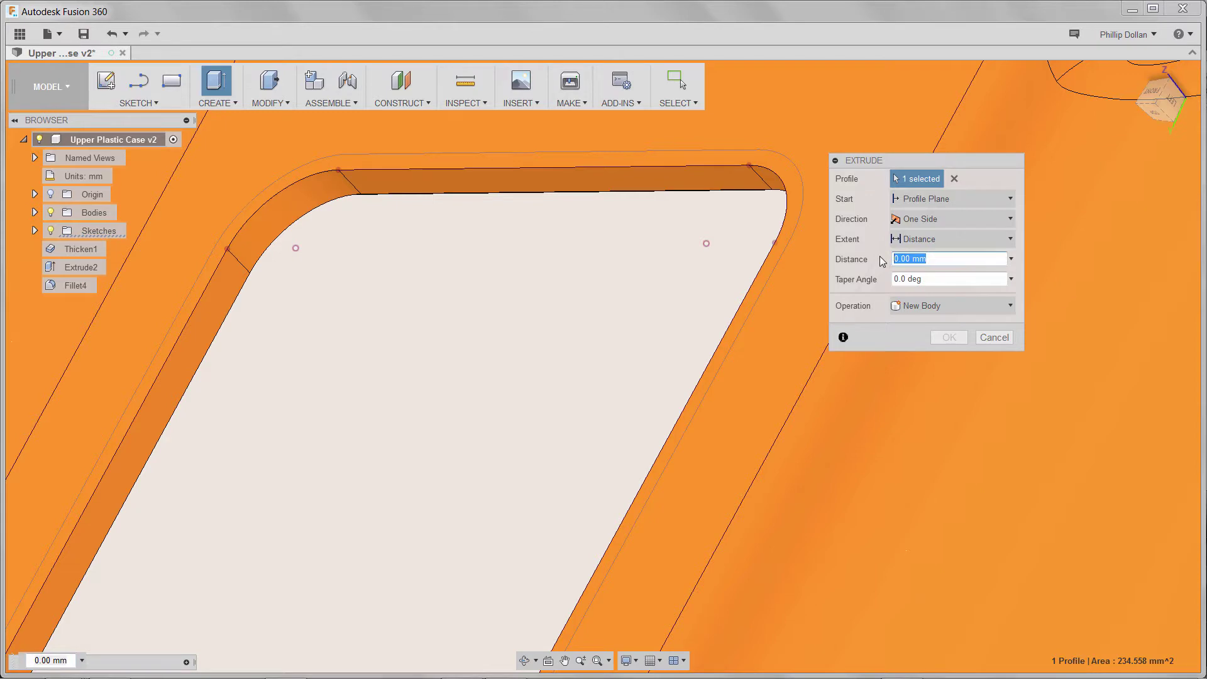
type("1.5")
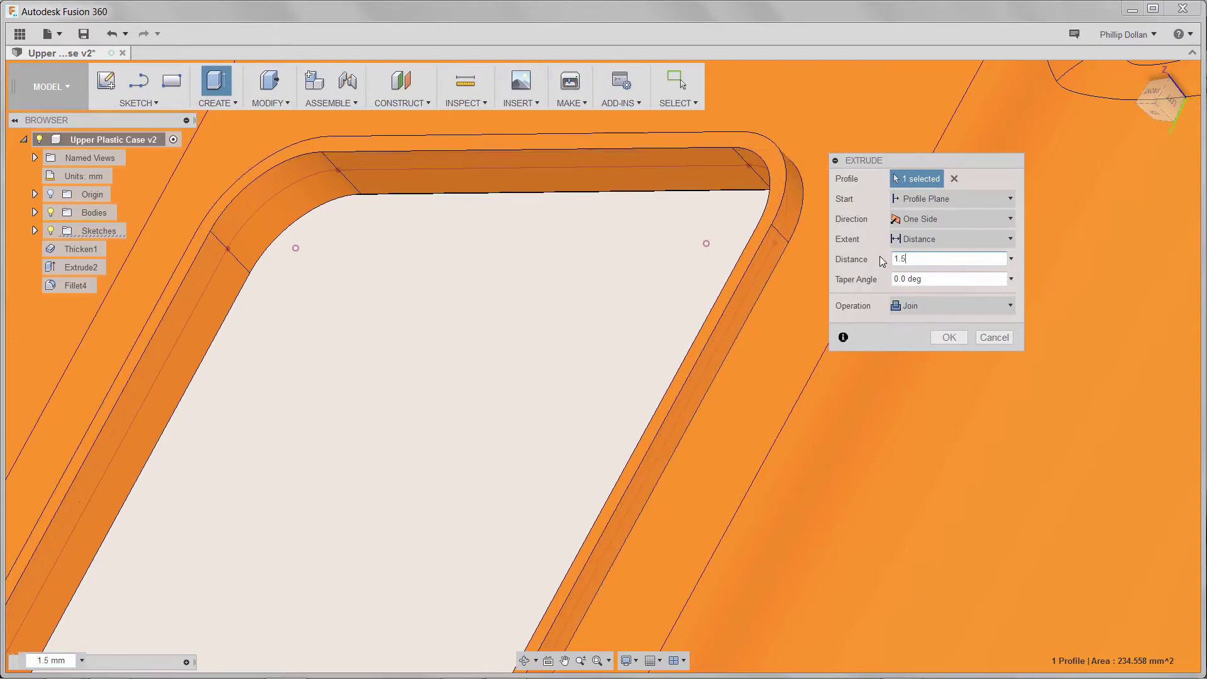
left_click(949, 337)
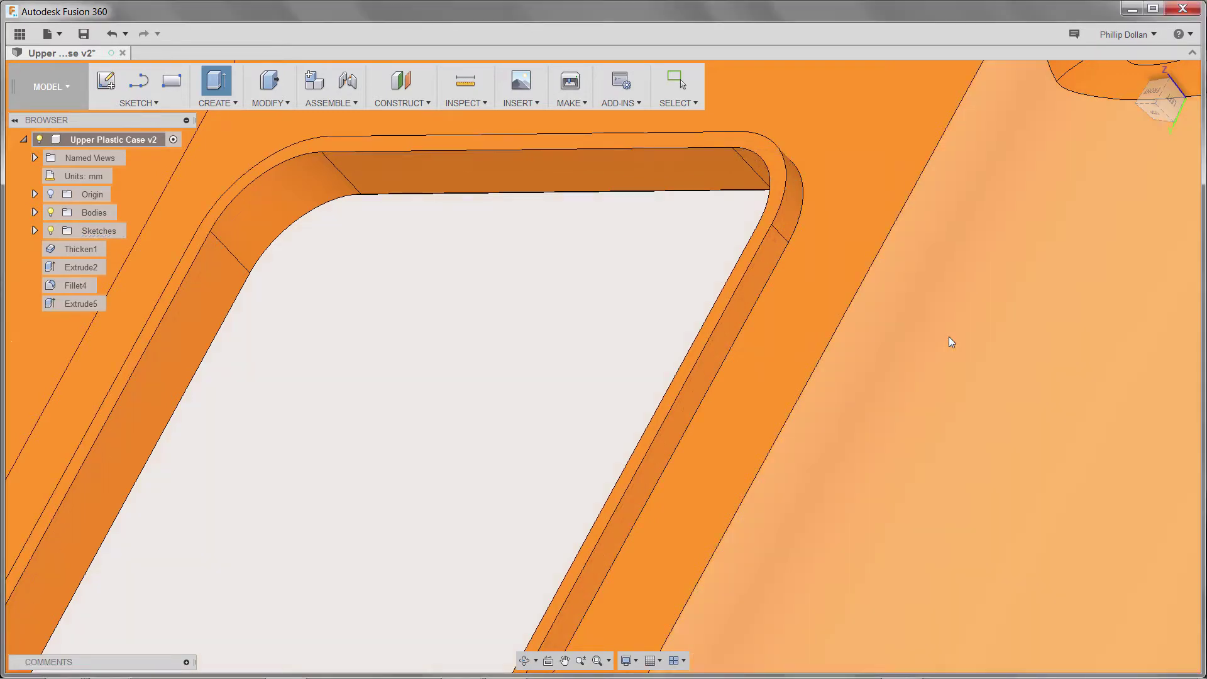
Fillet the lip's outer edge with a 1 mm radius.
left_click(281, 106)
left_click(276, 155)
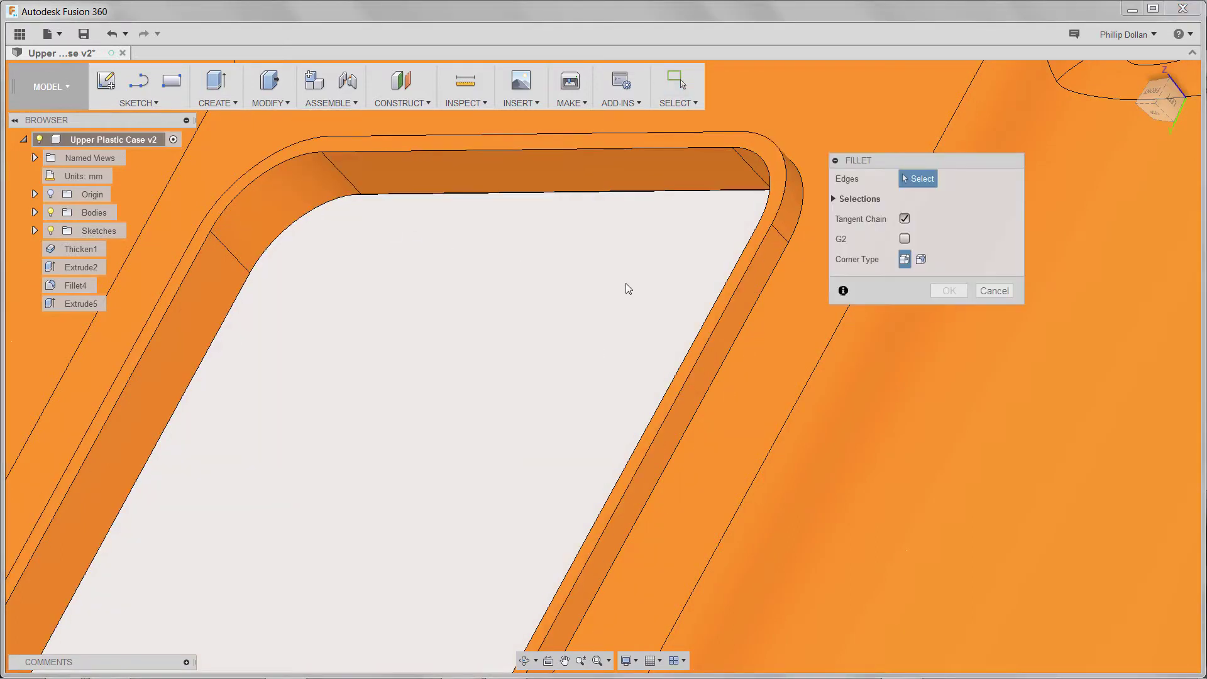
left_click(737, 293)
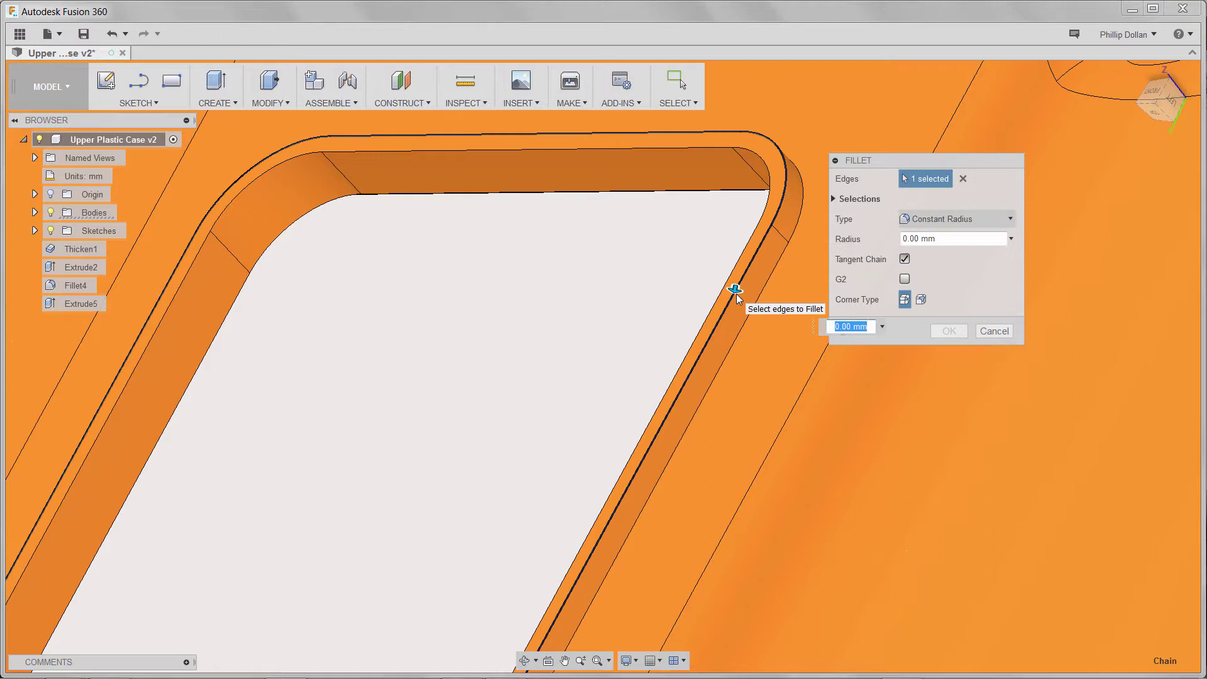
type("1")
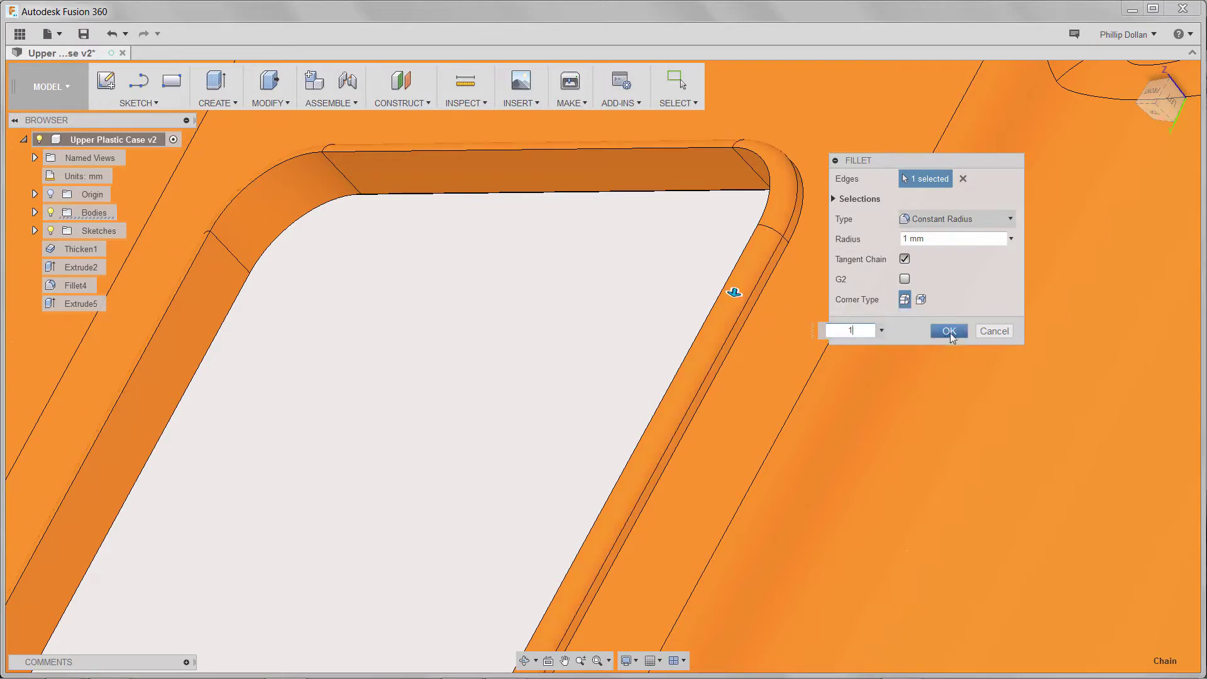
left_click(951, 333)
Repeat the fillet on the next lip edge with a 0.25 mm radius.
right_click(952, 331)
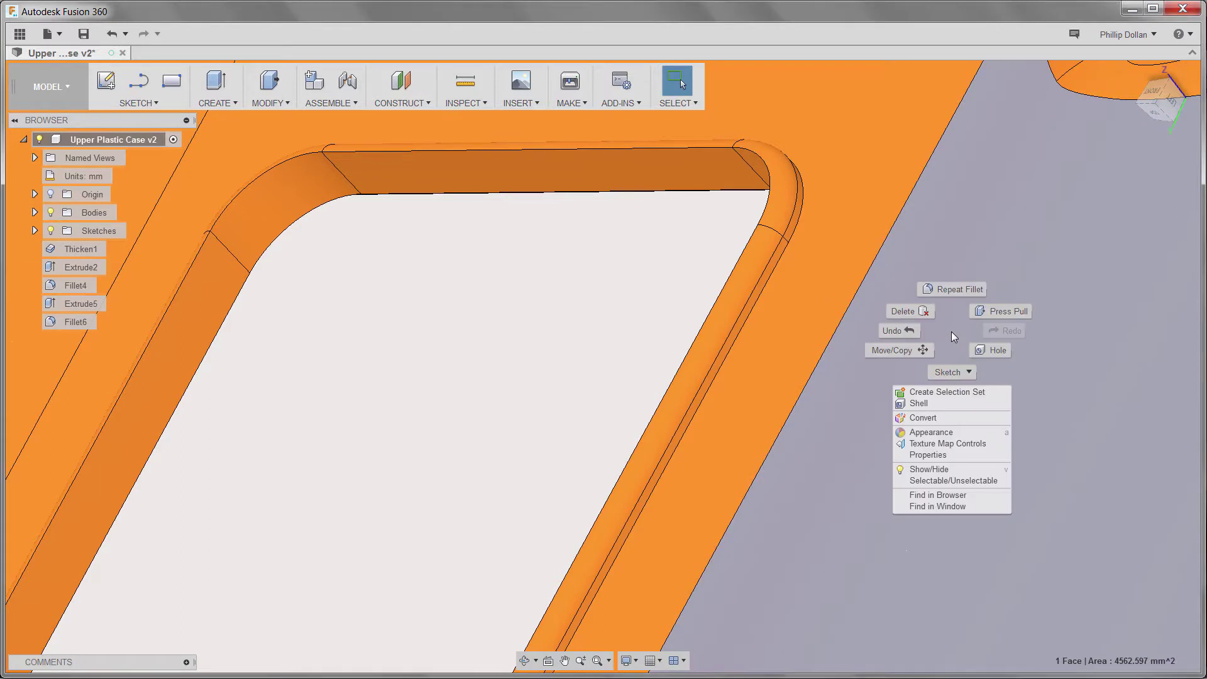
left_click(952, 290)
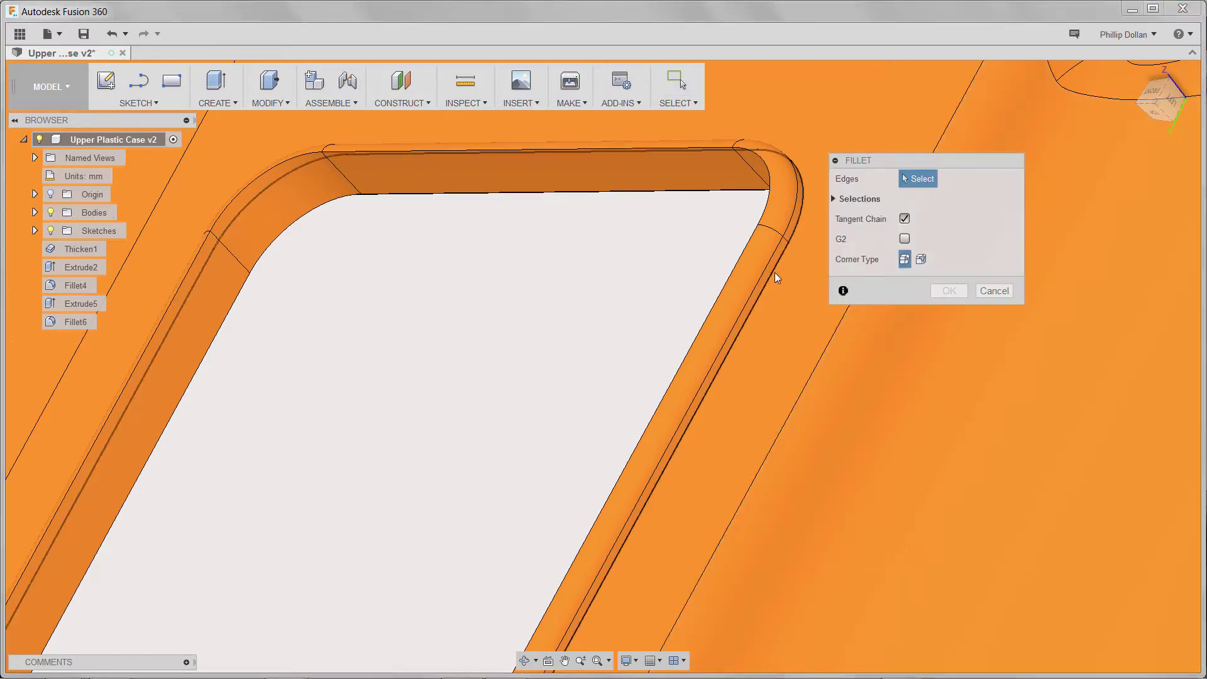
left_click(777, 277)
type("0.2")
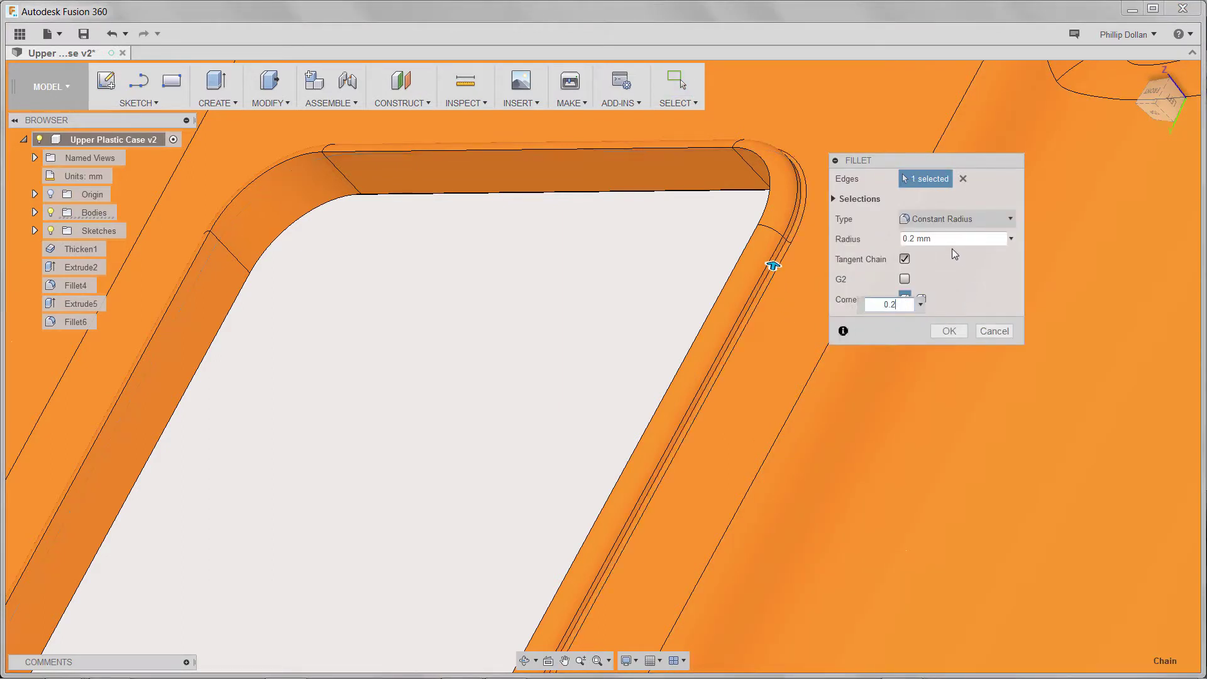
type("5")
key("Return")
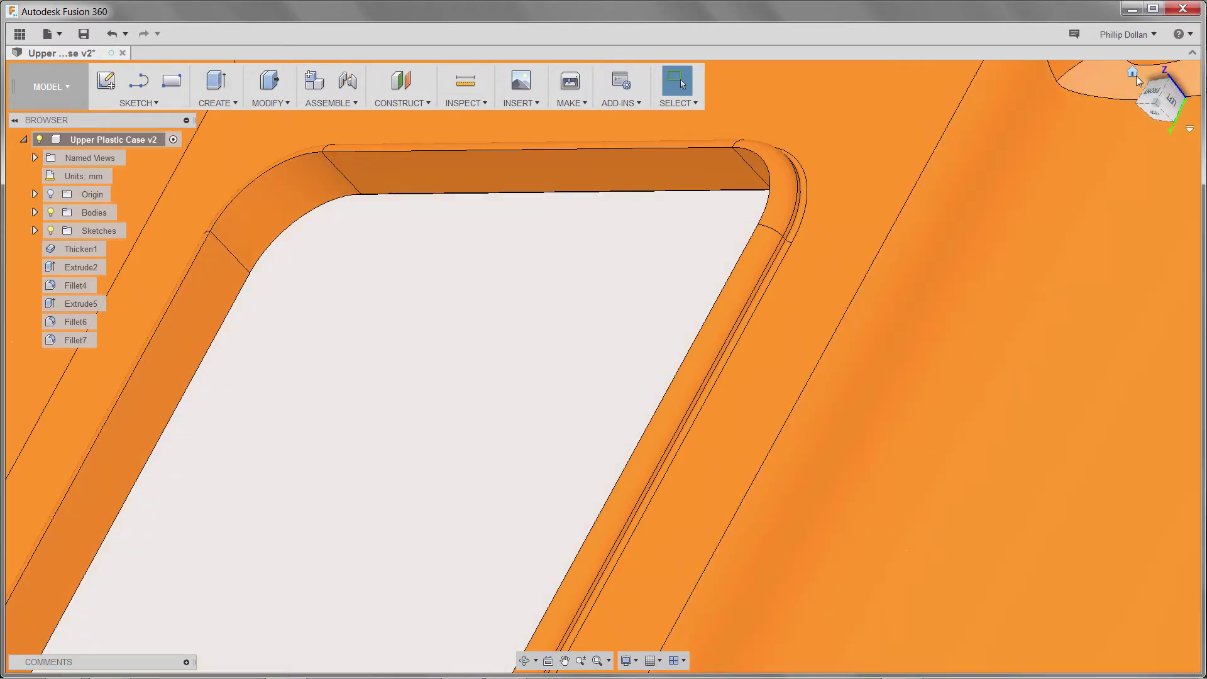
left_click(1133, 72)
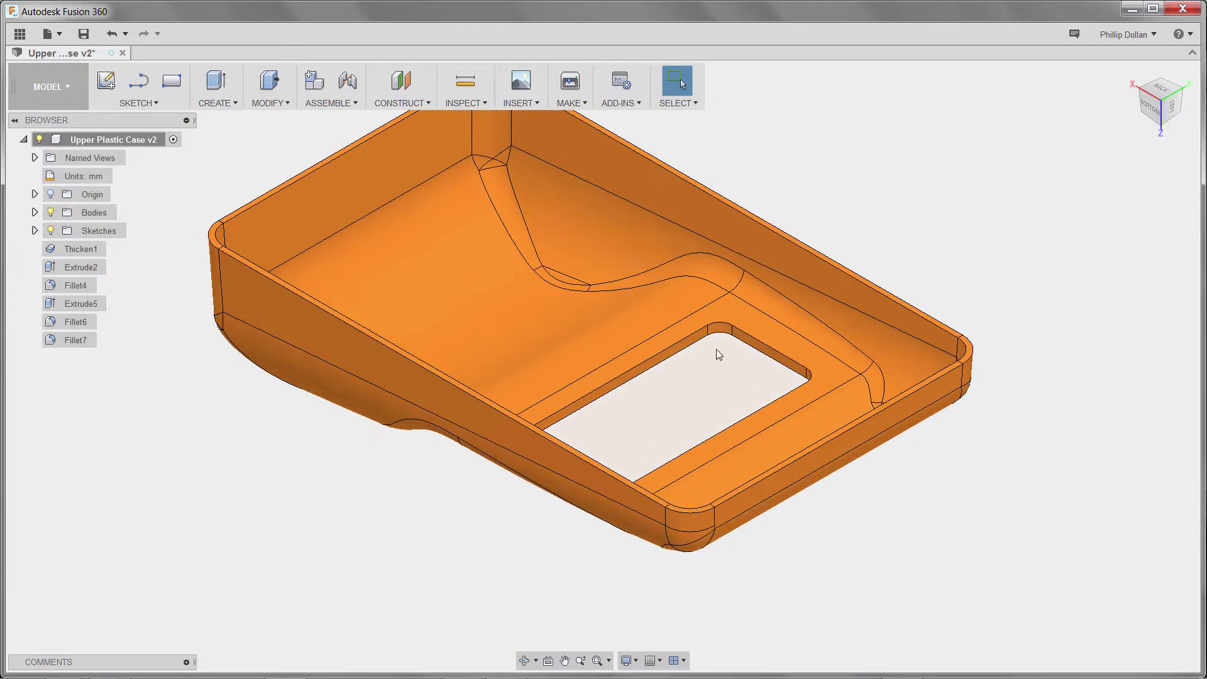
scroll(718, 350, "up", 8)
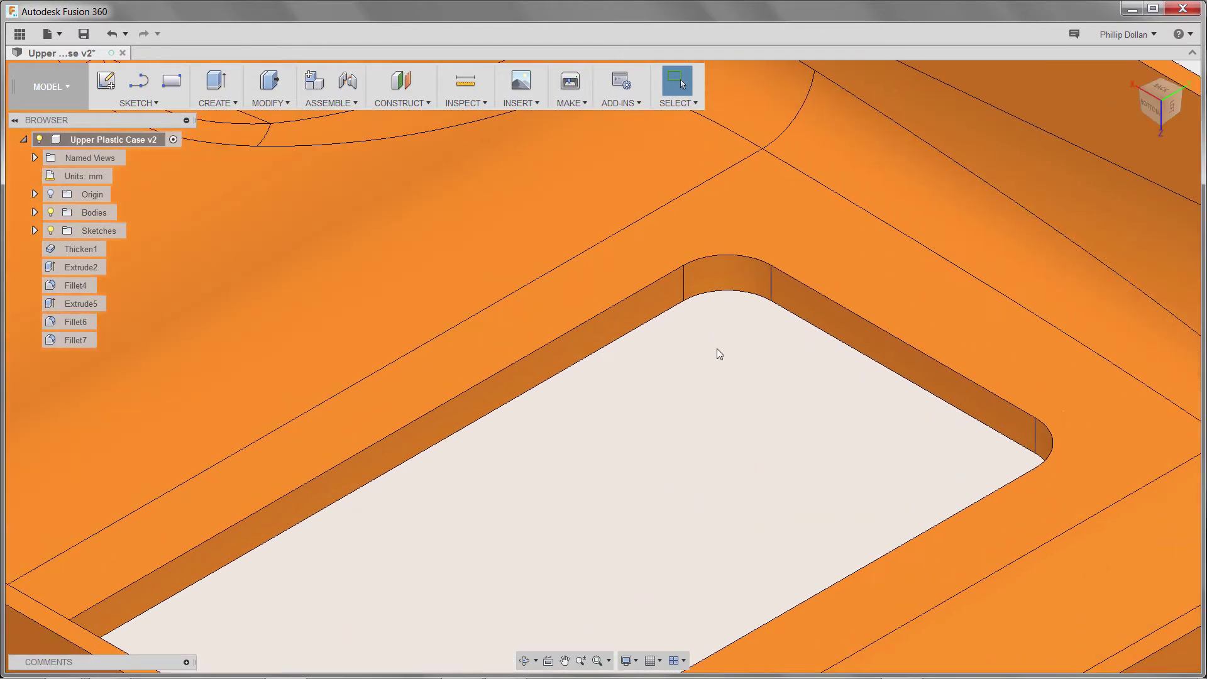
Draft the pocket's side wall 2.5° using the surrounding top face as the reference plane.
left_click(275, 103)
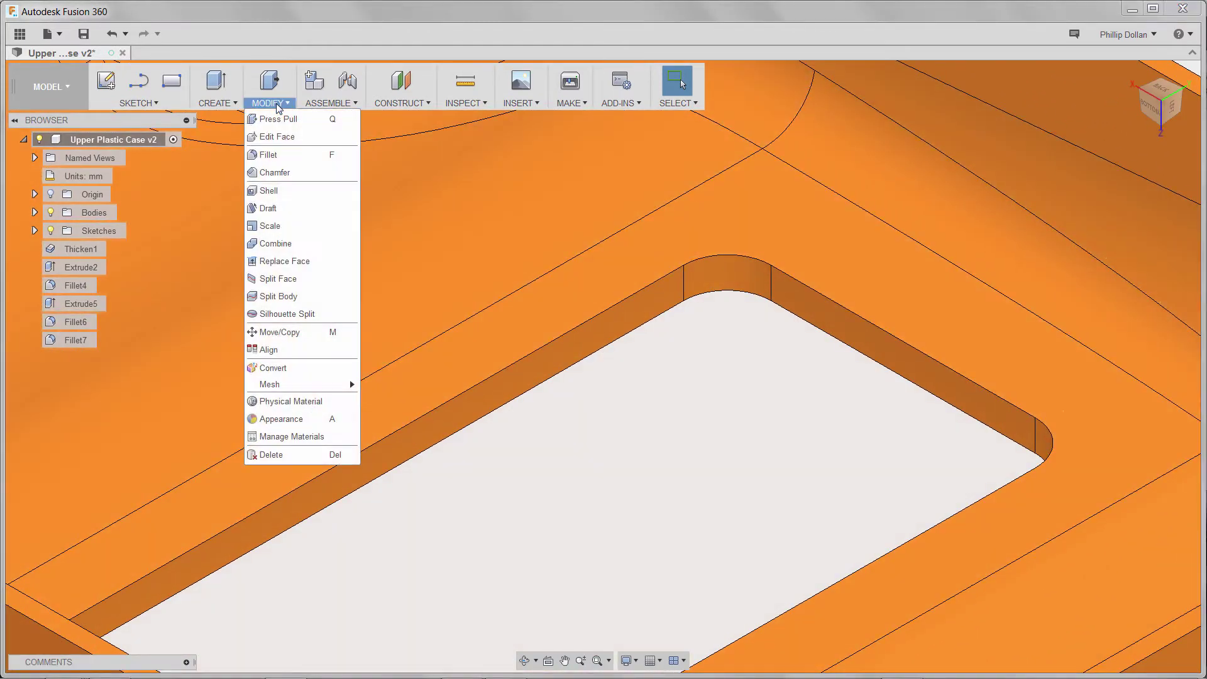
left_click(277, 209)
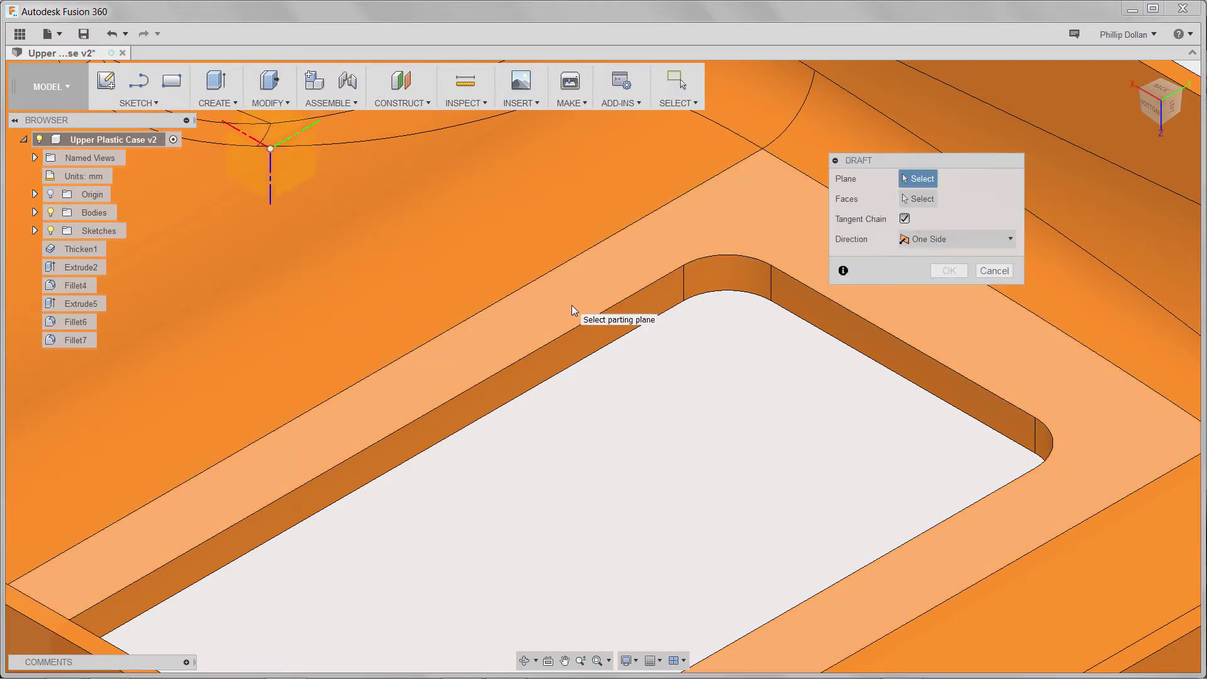
left_click(572, 304)
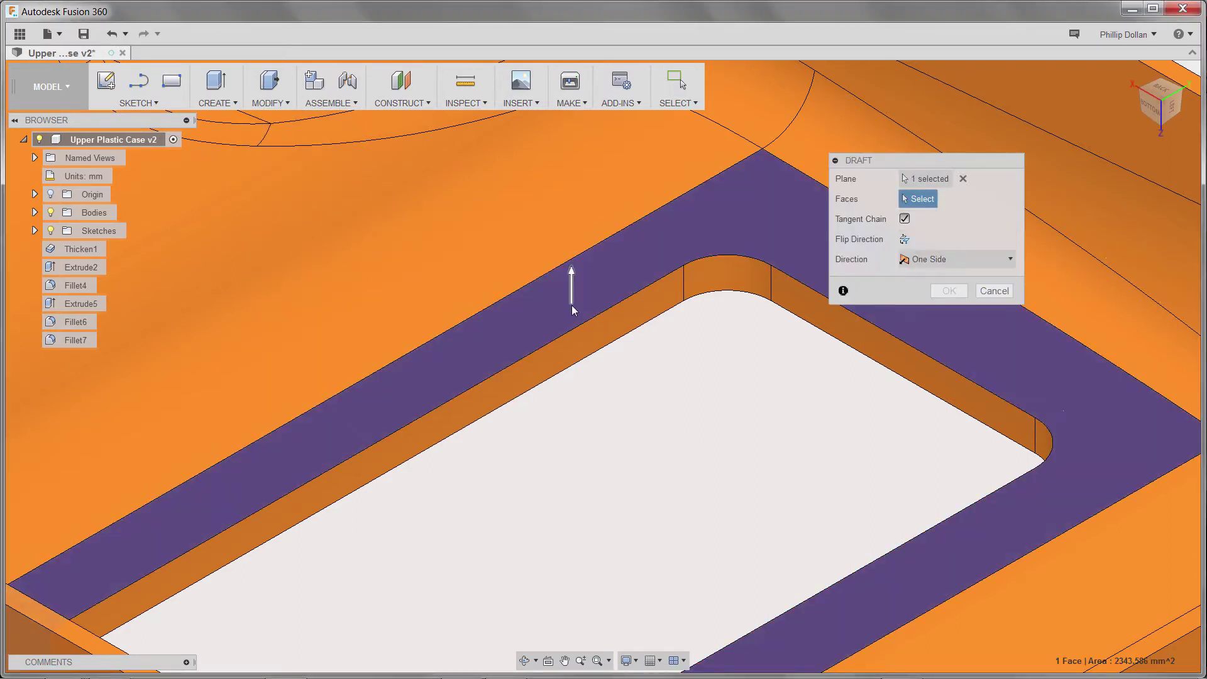
left_click(596, 335)
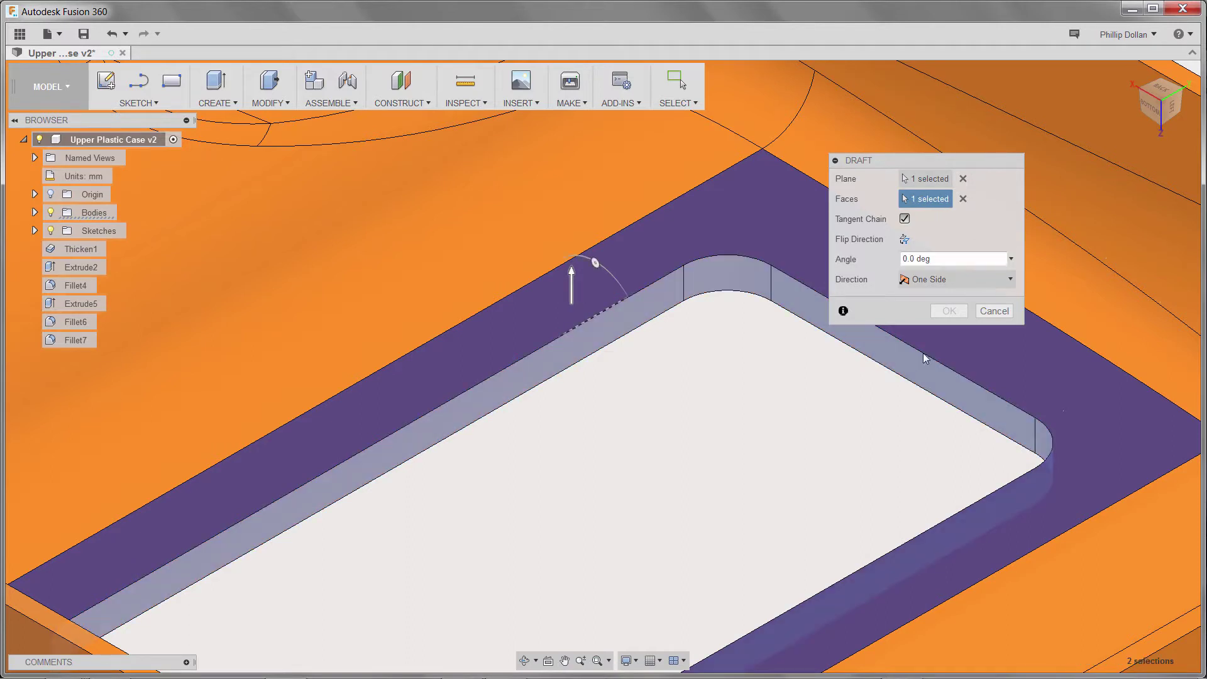
left_click(936, 261)
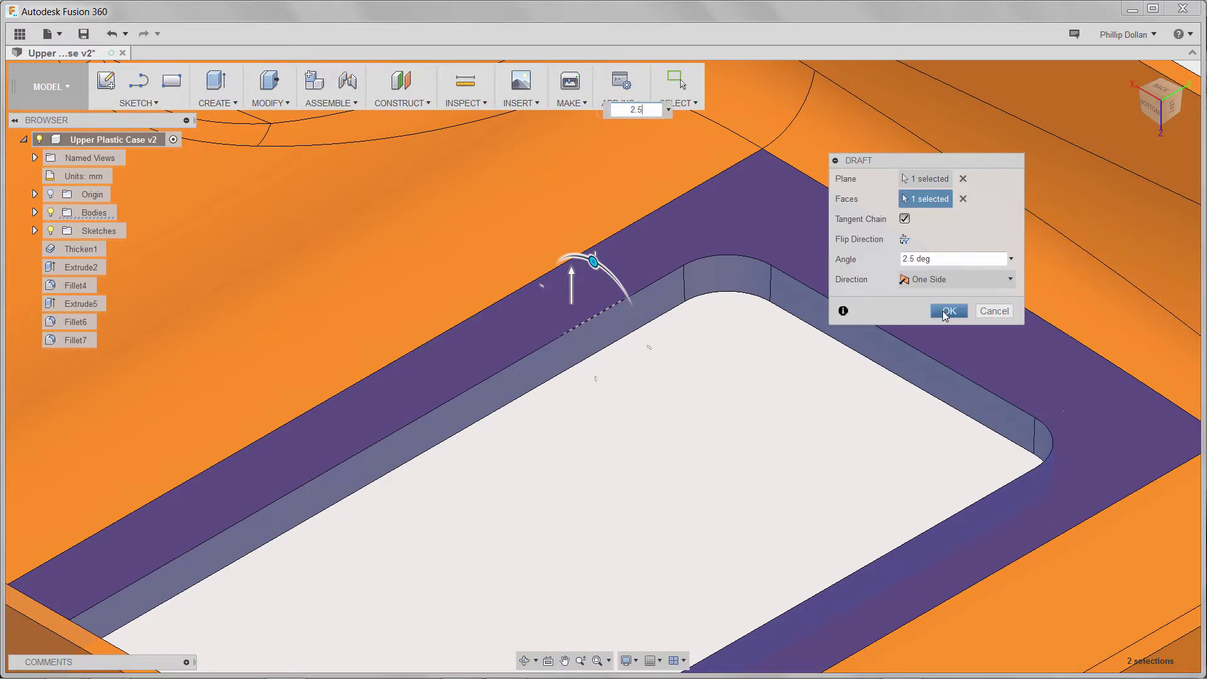
left_click(947, 311)
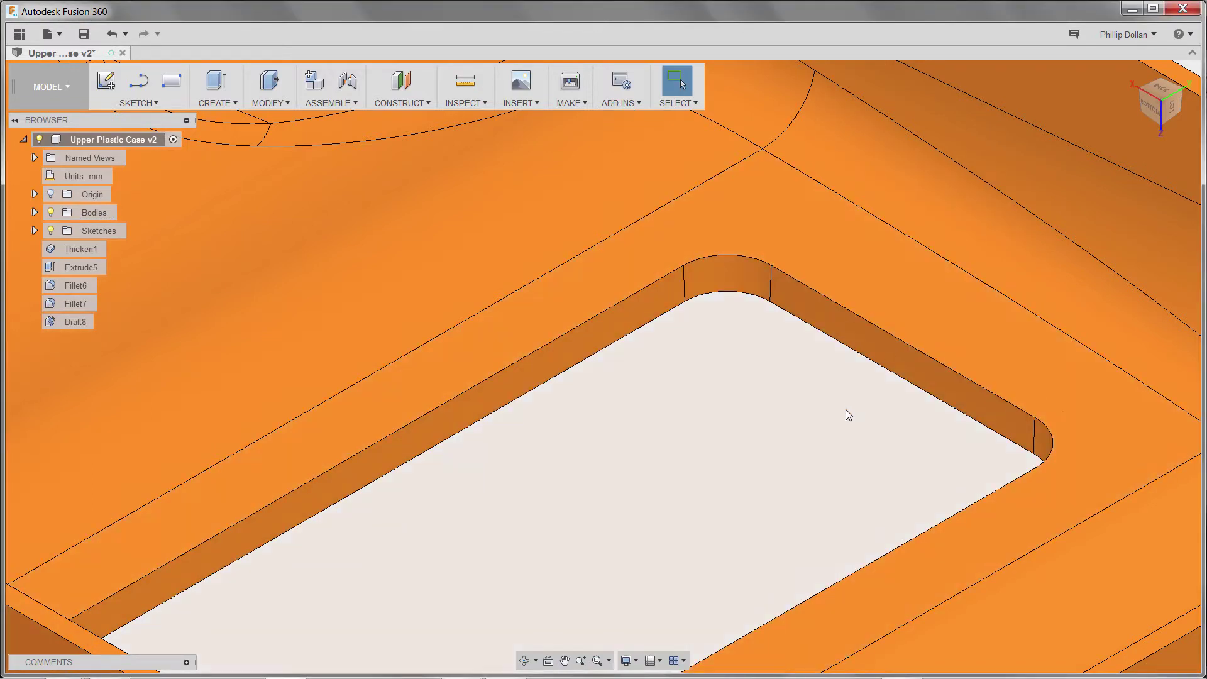
middle_click_drag(800, 417, 838, 418, "shift")
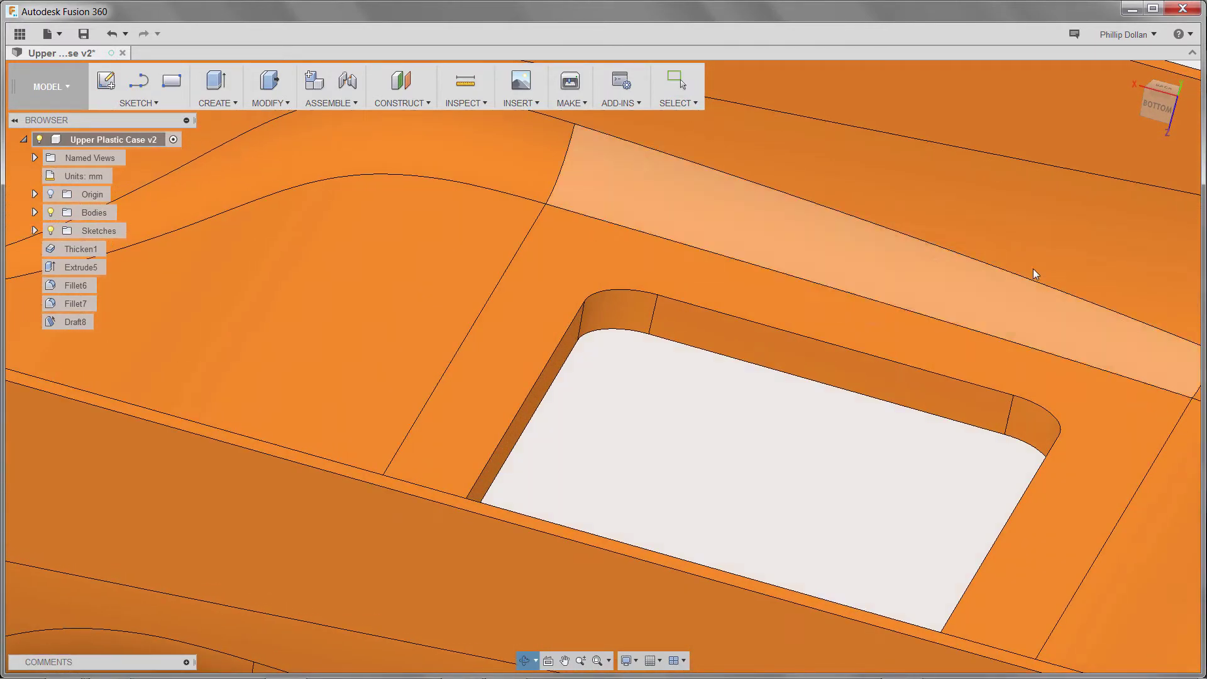
left_click(1153, 108)
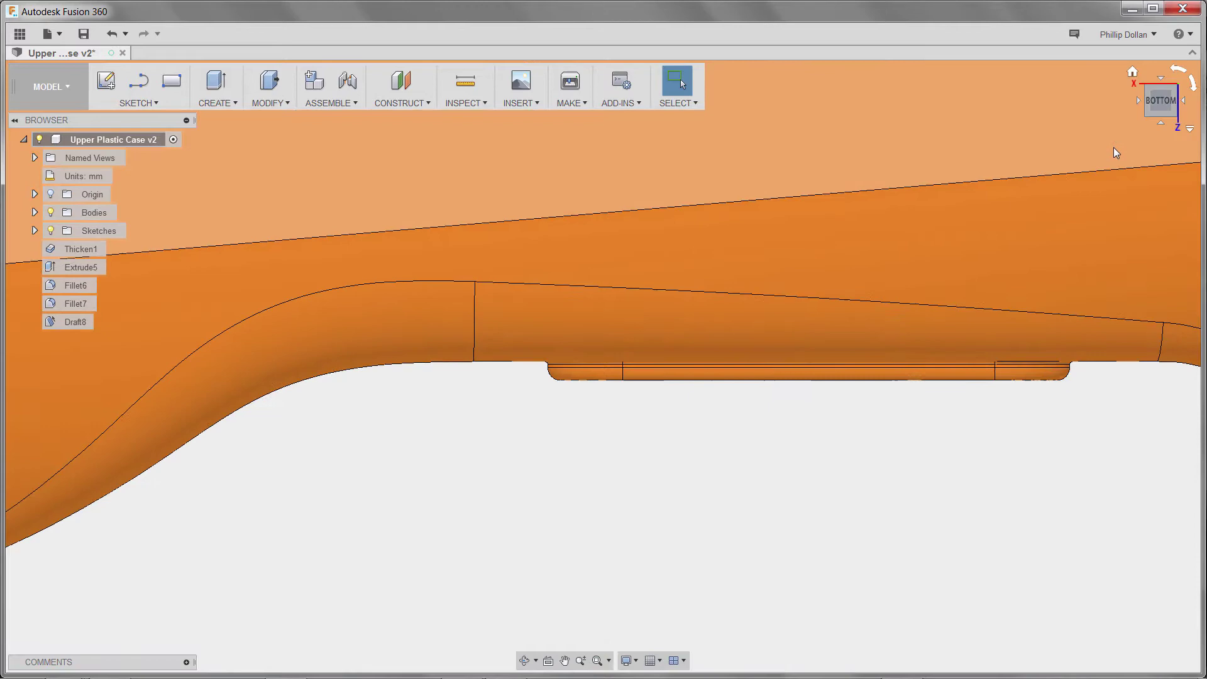
scroll(932, 417, "down", 2)
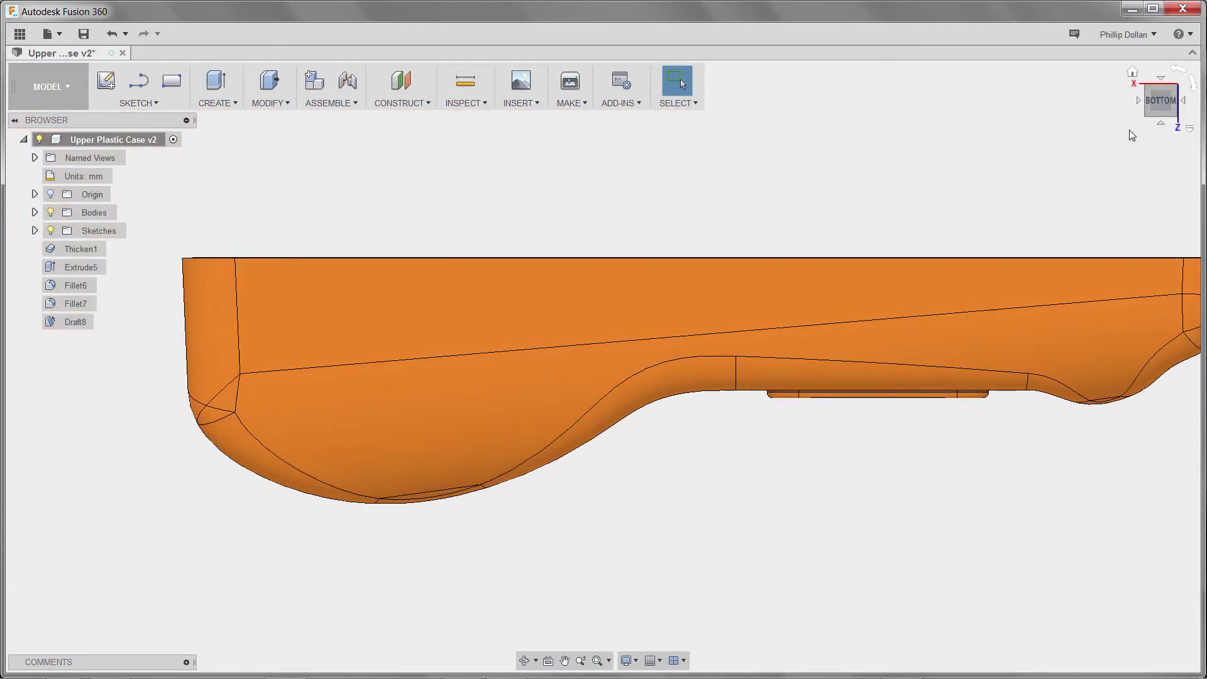
left_click(1134, 73)
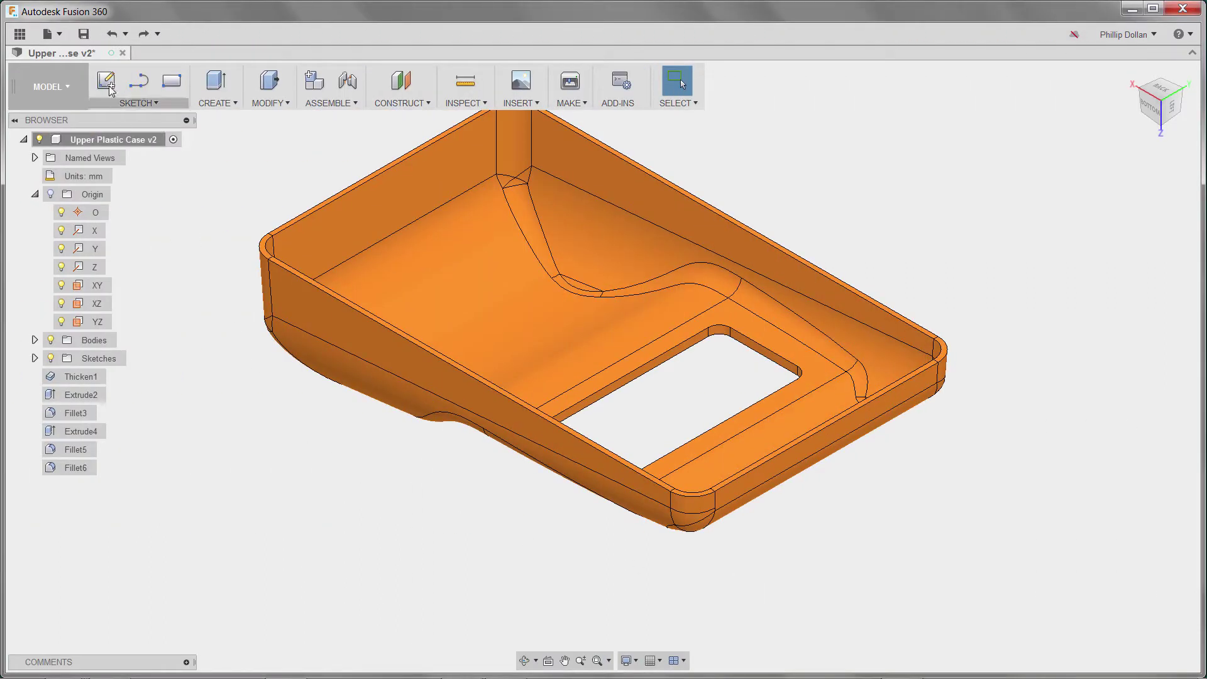
Start a sketch on an origin plane and draw a 130 × 80 mm rectangle.
left_click(106, 81)
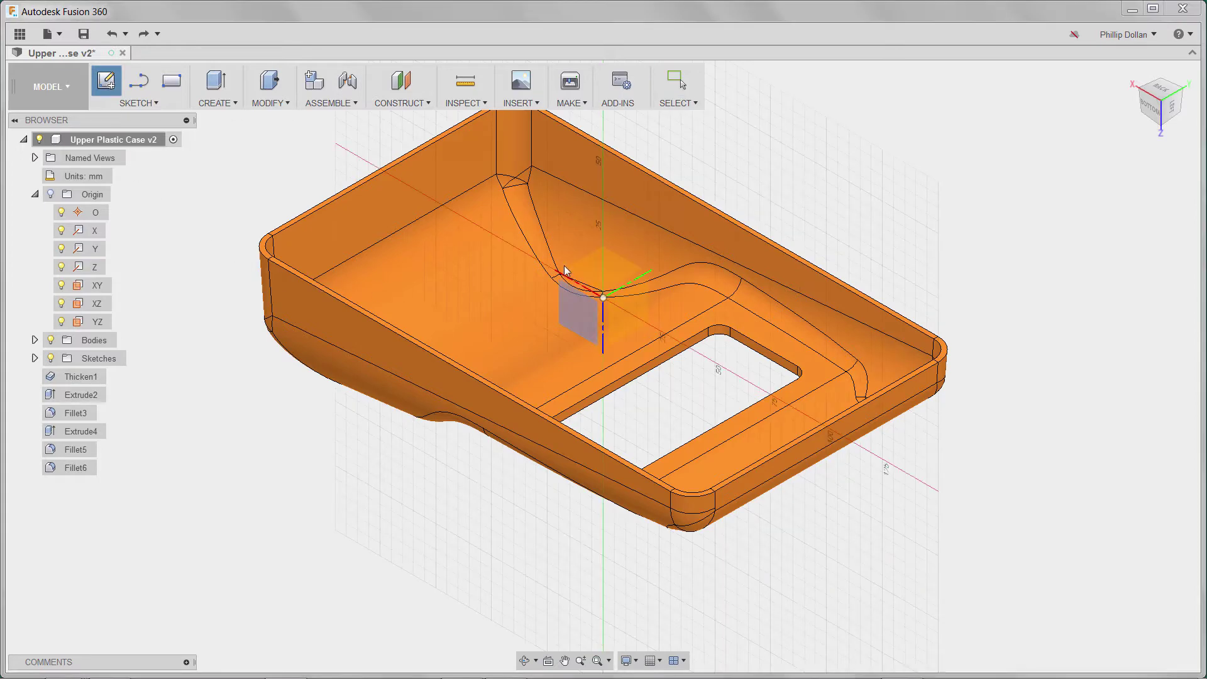
left_click(600, 266)
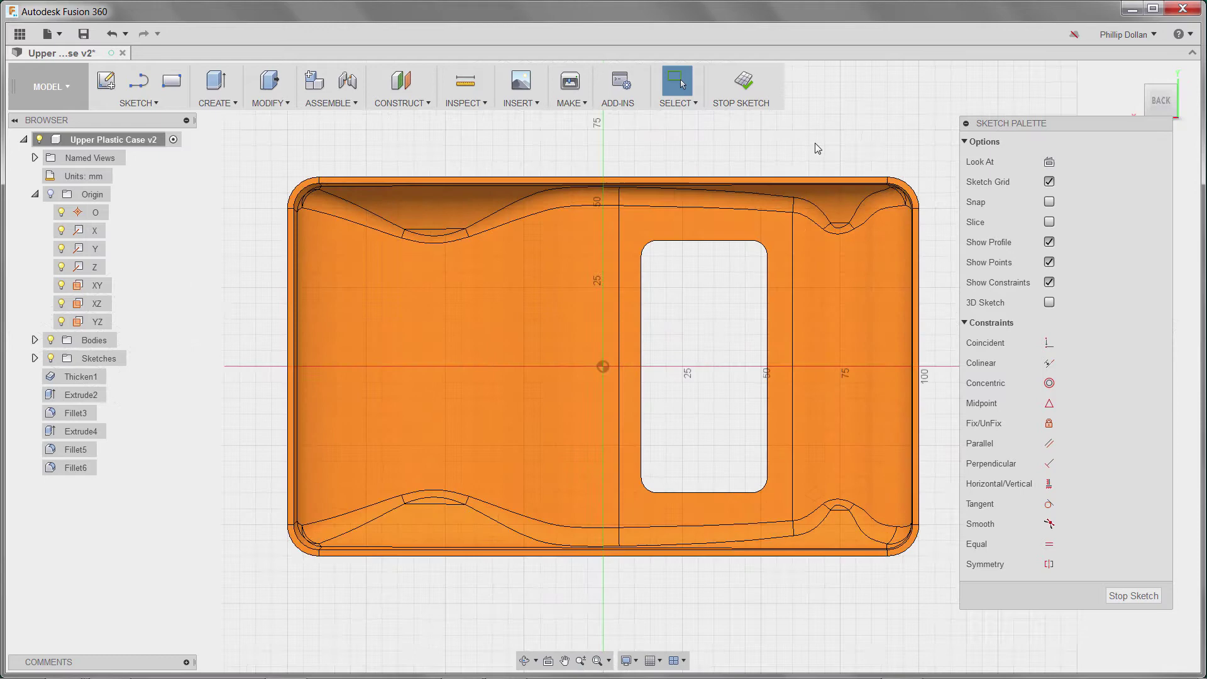
left_click(172, 81)
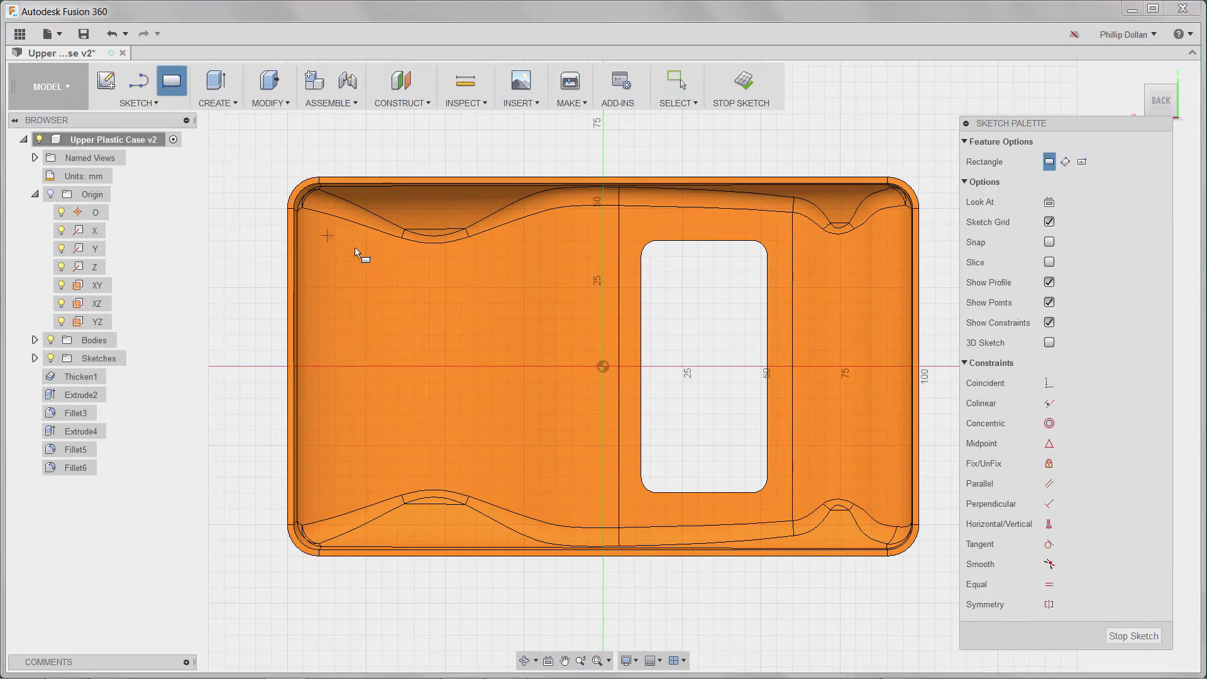
left_click(387, 251)
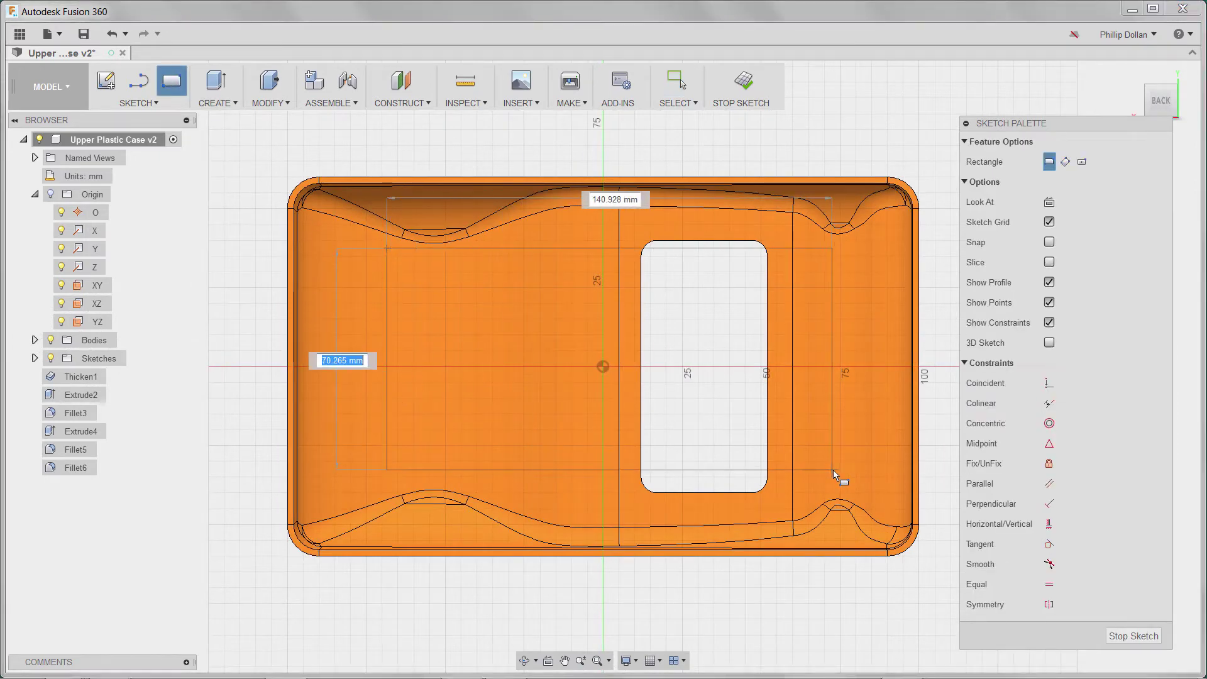
type("80")
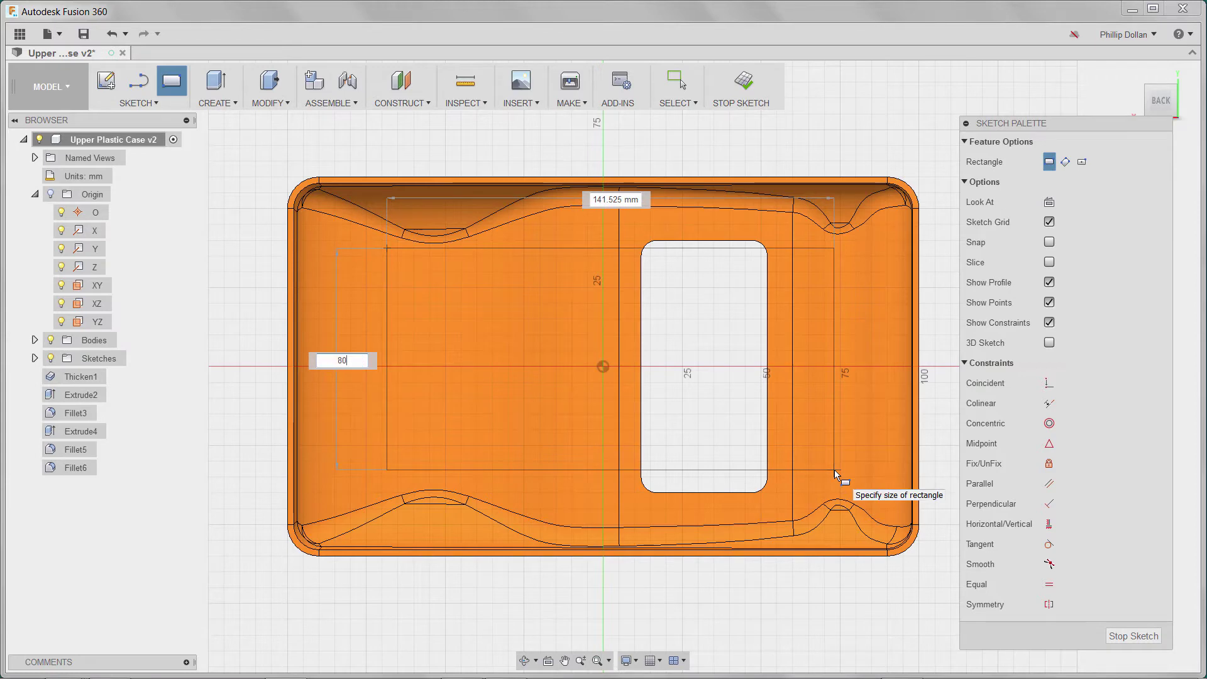
key("Tab")
type("130")
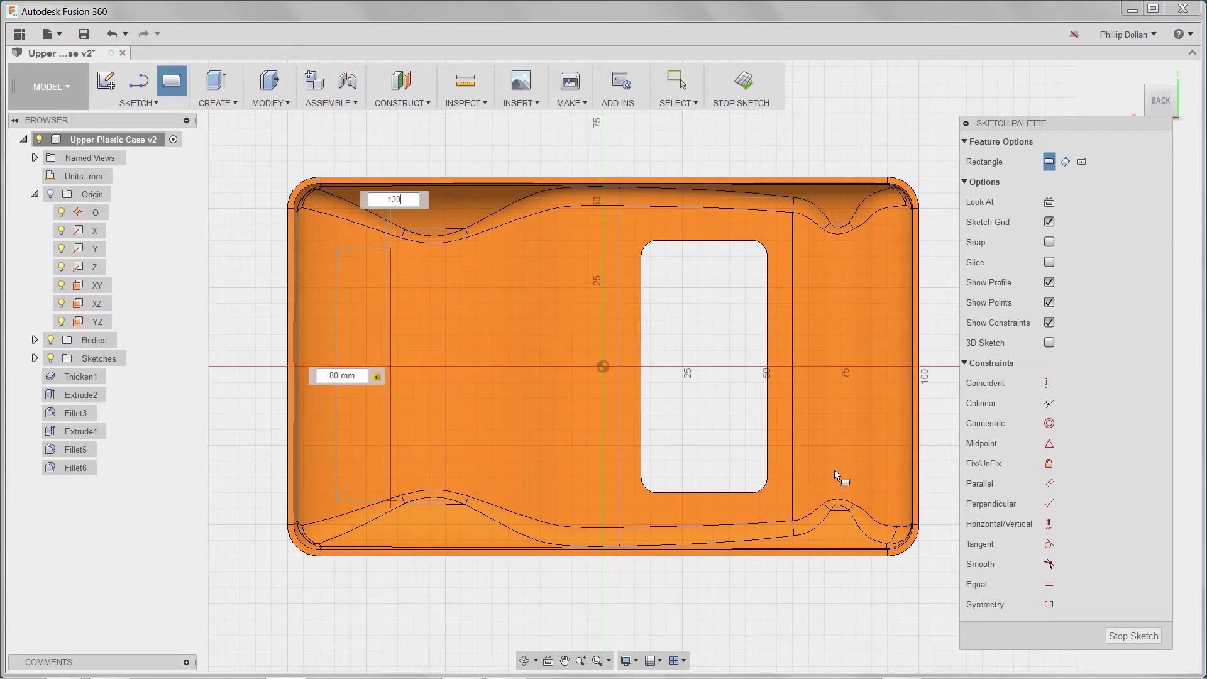
key("Return")
key("Escape")
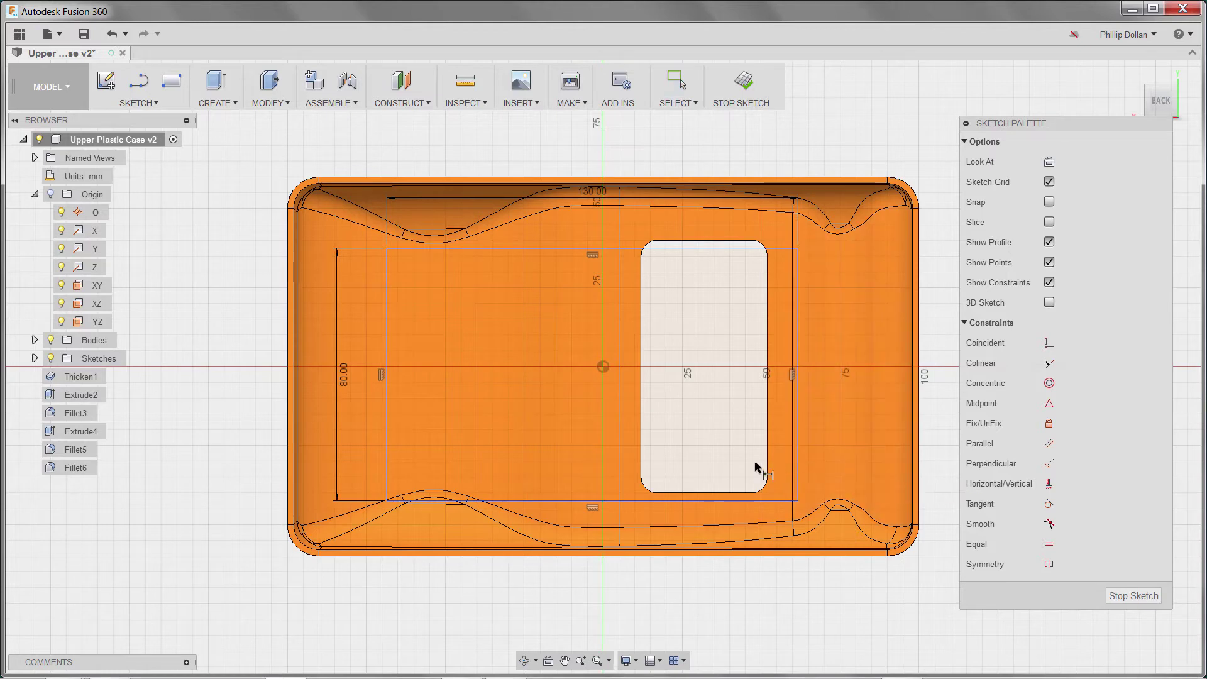
Dimension the rectangle's left edge 65 mm horizontally from the sketch origin.
left_click(603, 367)
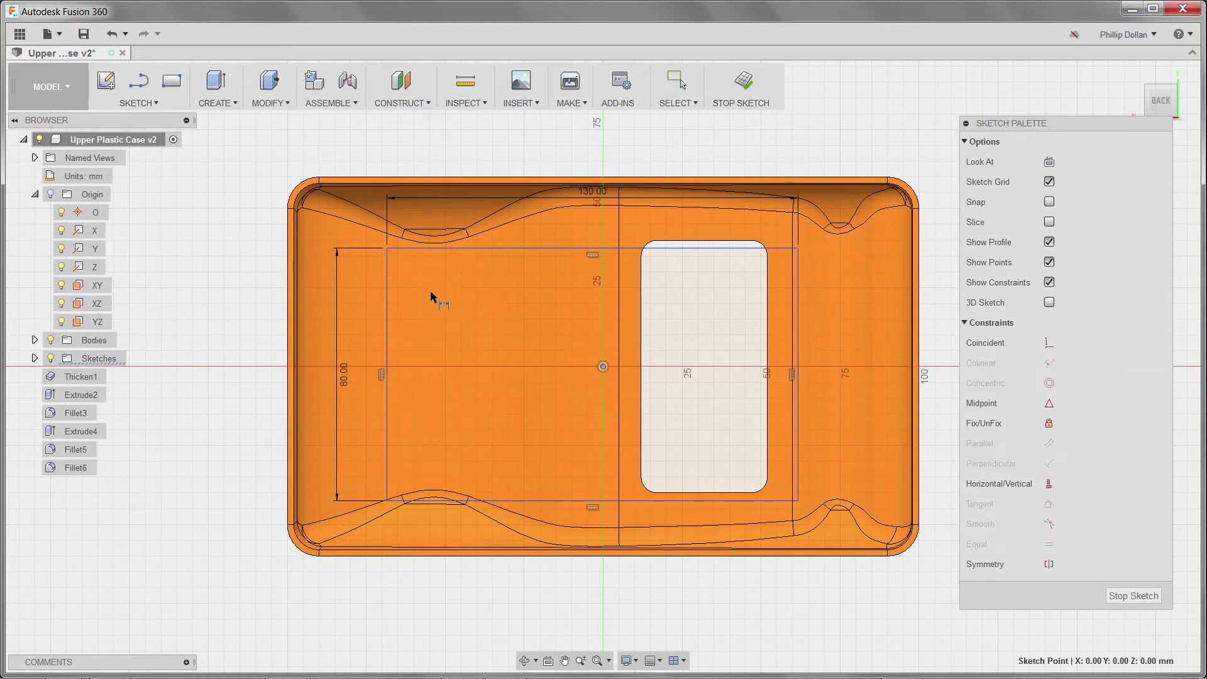
left_click(389, 258)
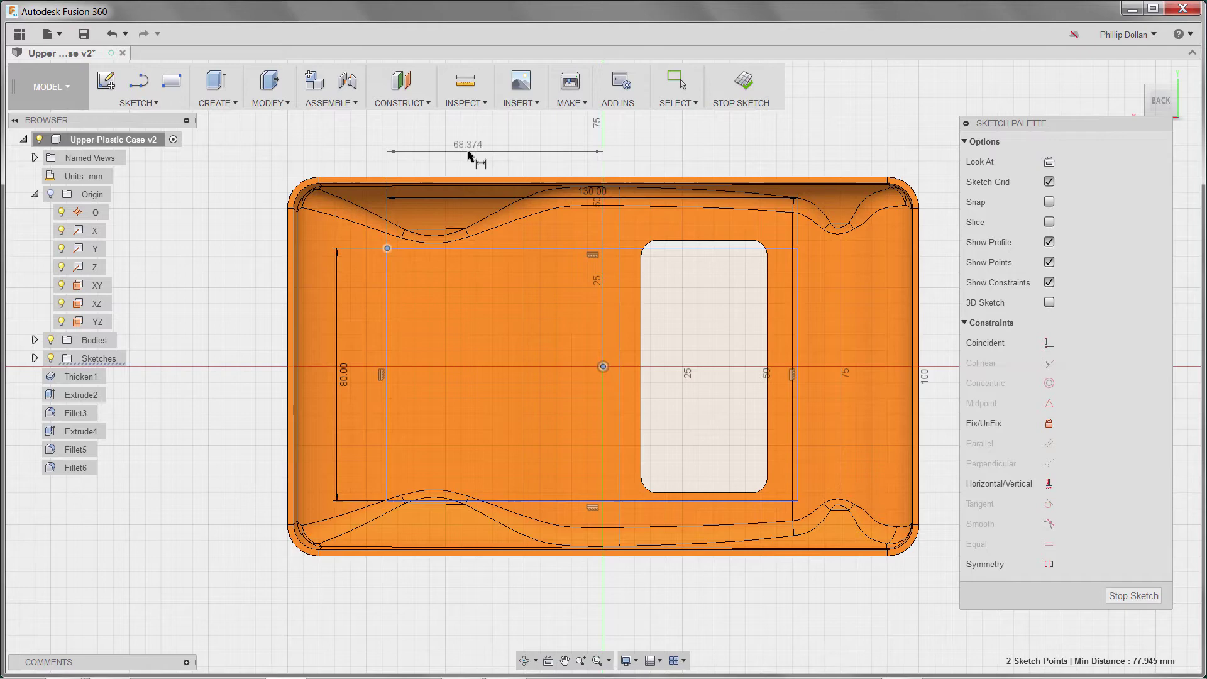
left_click(468, 156)
type("6")
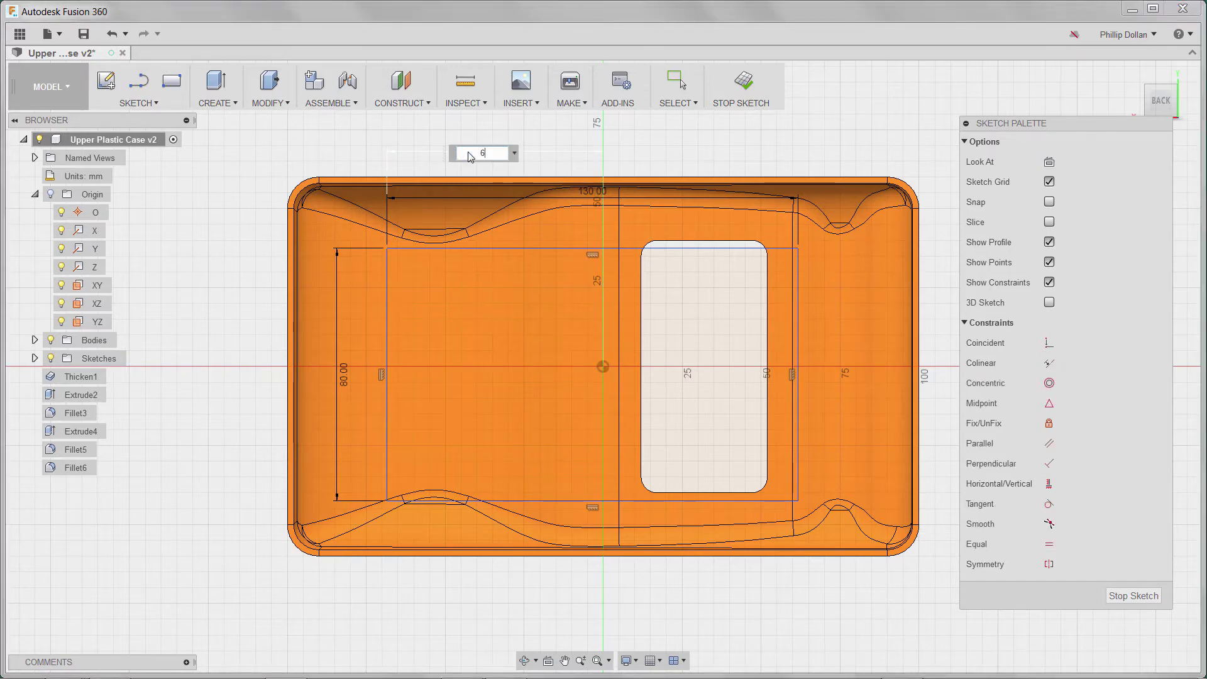
type("5")
key("Return")
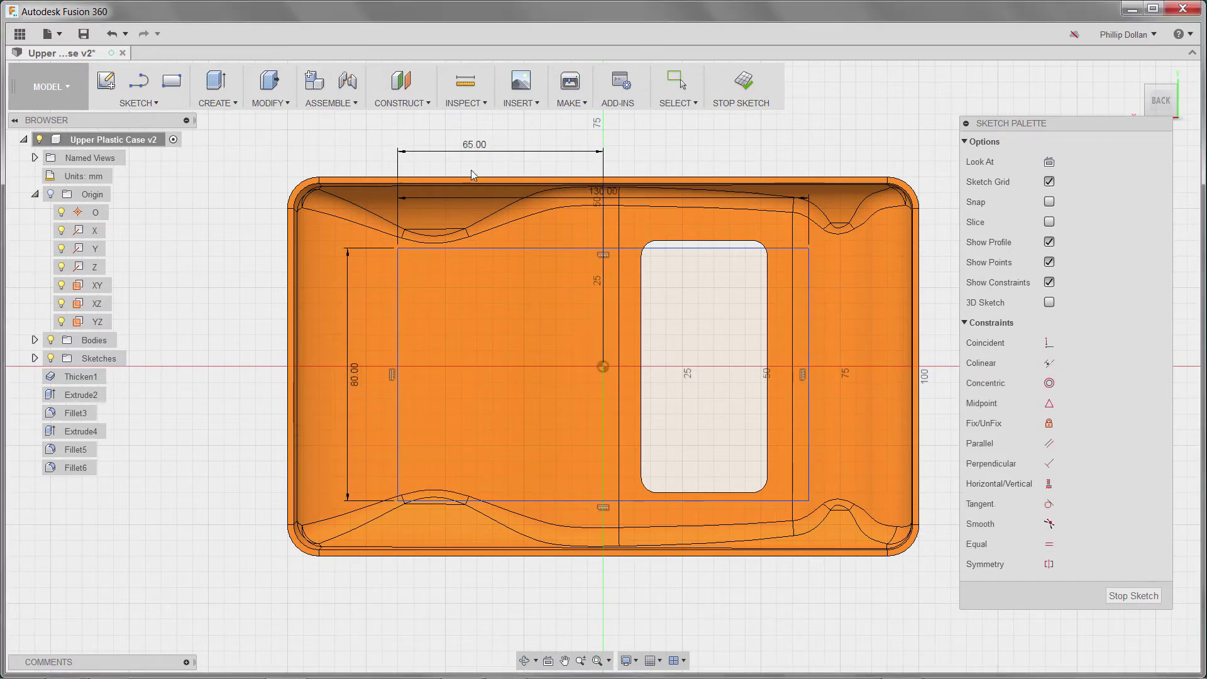
Dimension the rectangle's top-left corner 40 mm vertically from the sketch origin.
right_click(486, 205)
left_click(483, 151)
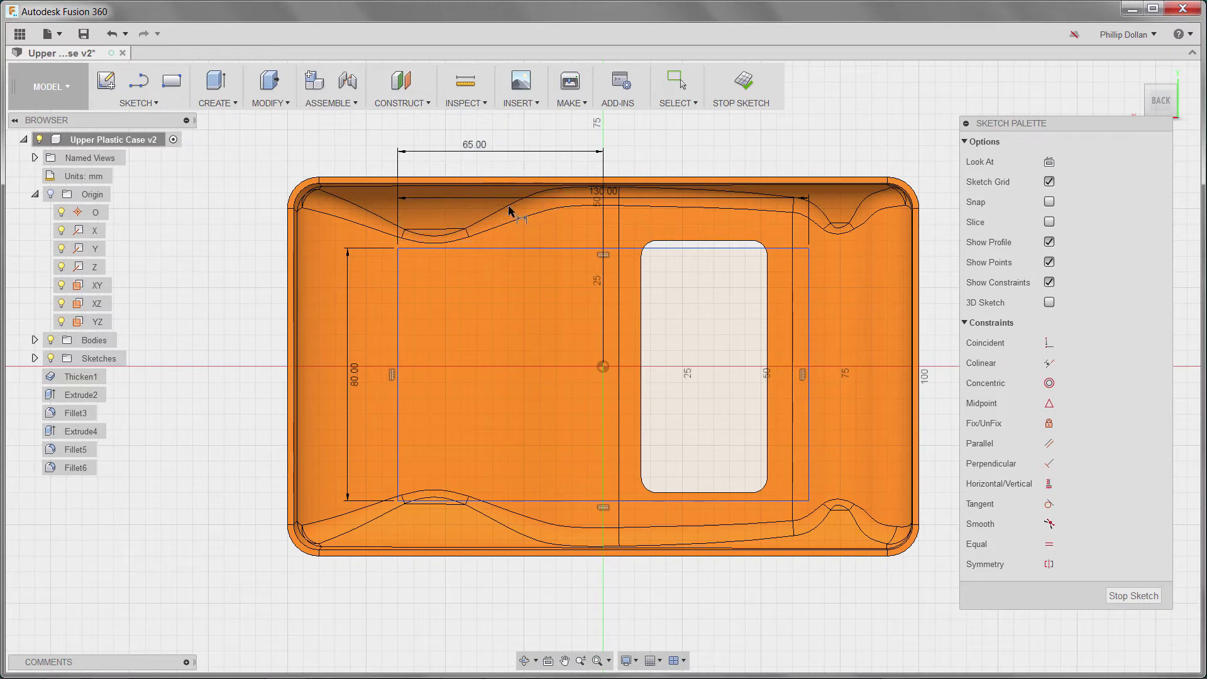
left_click(602, 367)
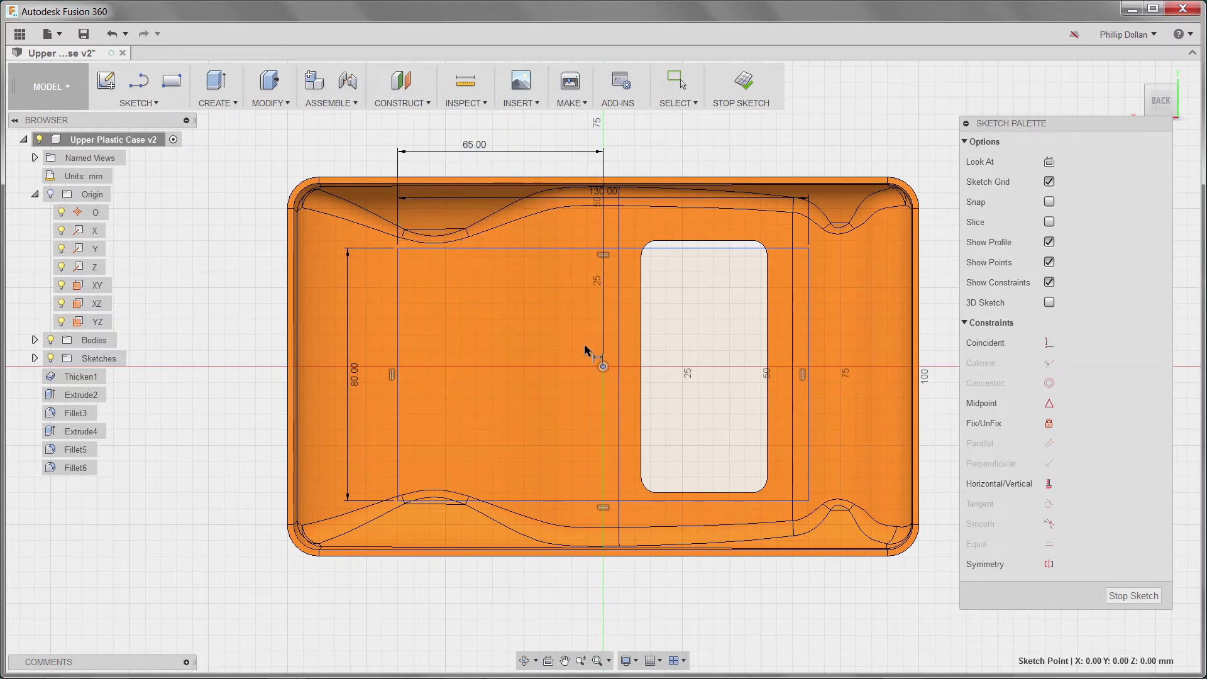
left_click(398, 249)
left_click(369, 310)
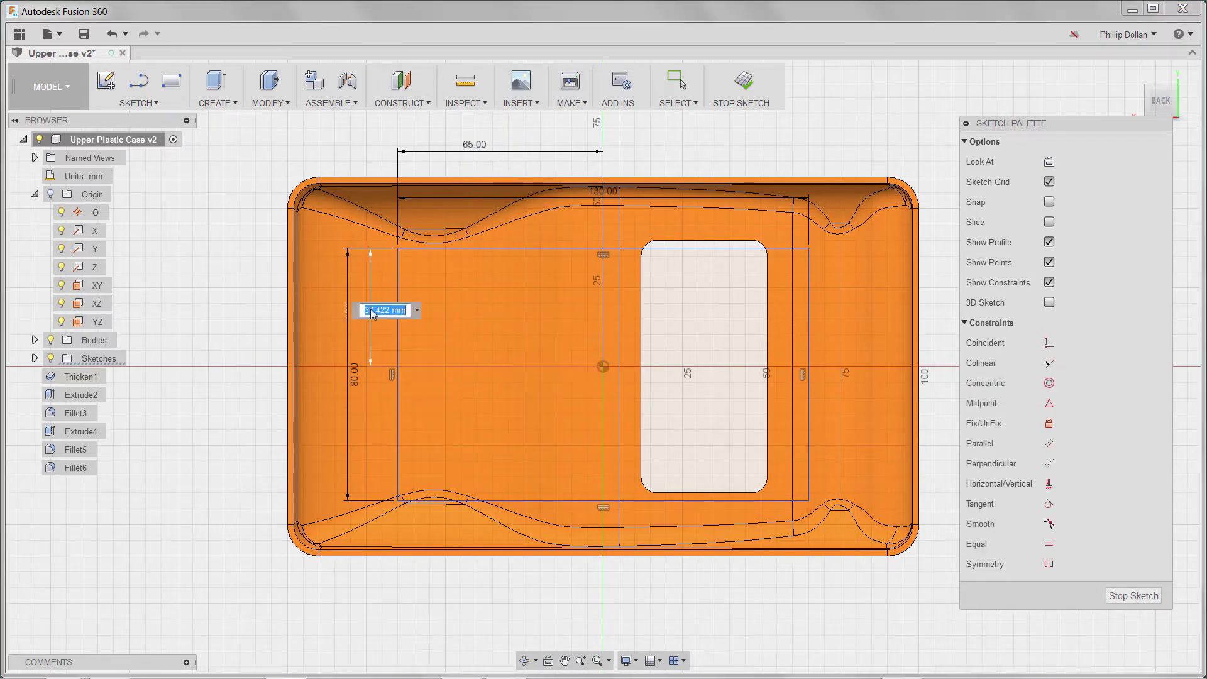
type("40")
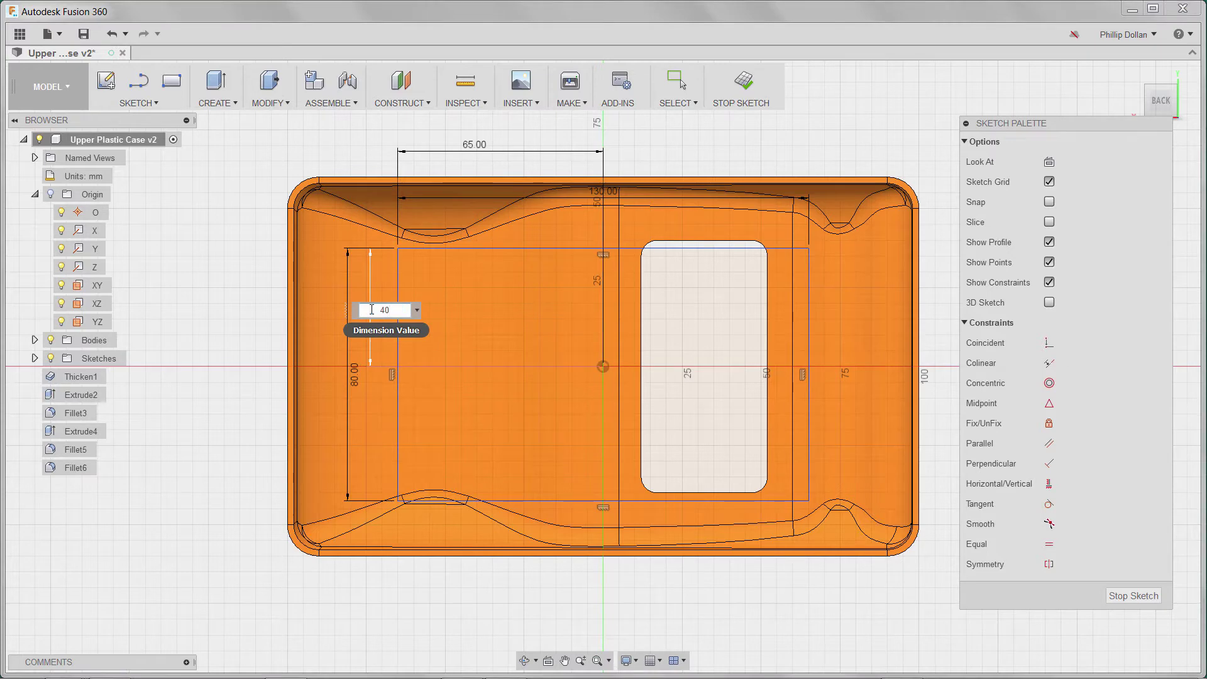
key("Return")
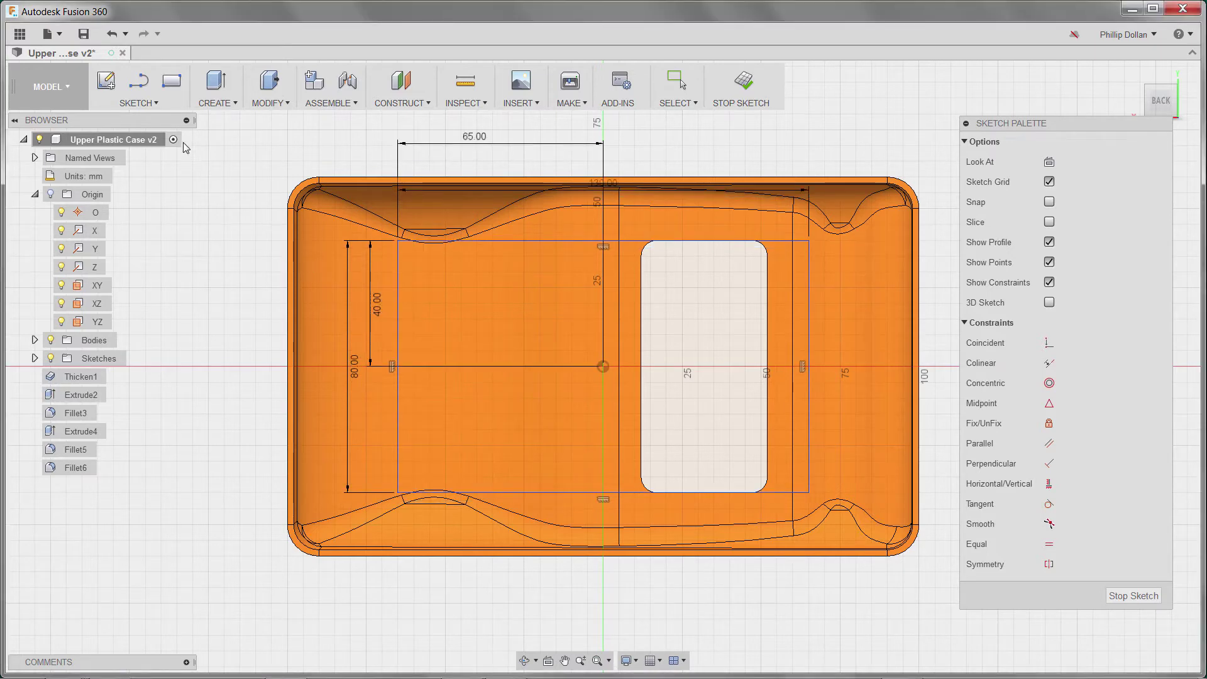
left_click(154, 106)
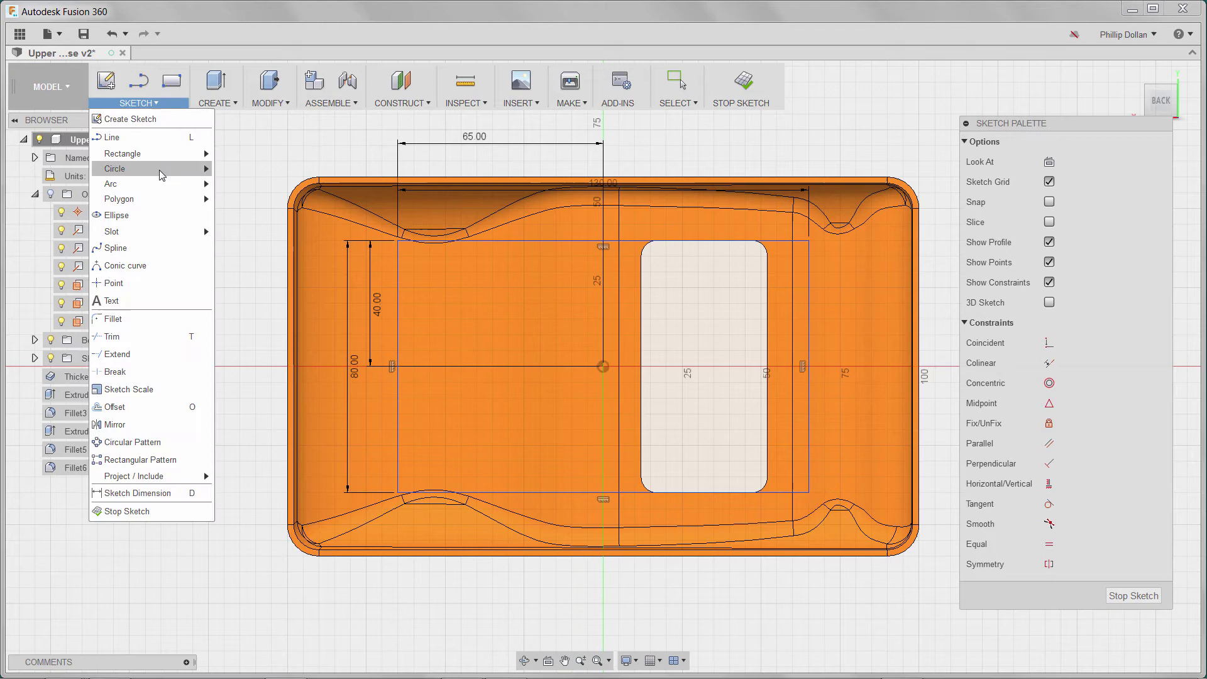
Draw 7 mm diameter circles centred on the rectangle's top-left and bottom-left corners.
mouse_move(163, 169)
left_click(230, 173)
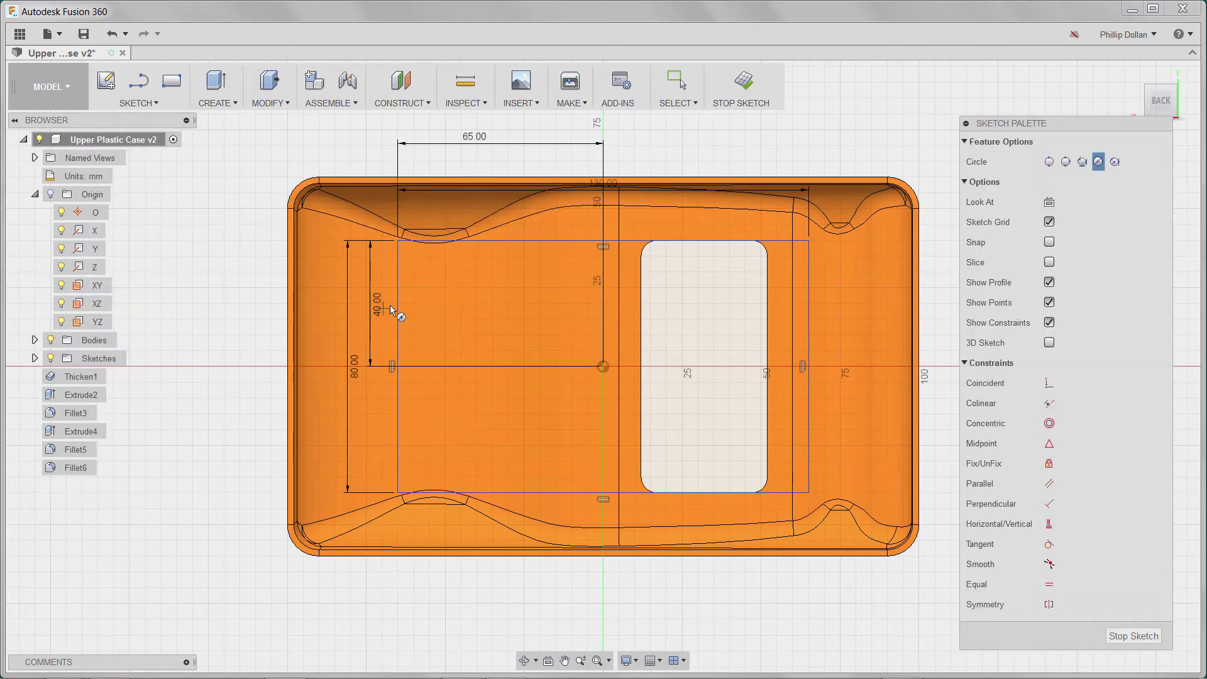
left_click(398, 242)
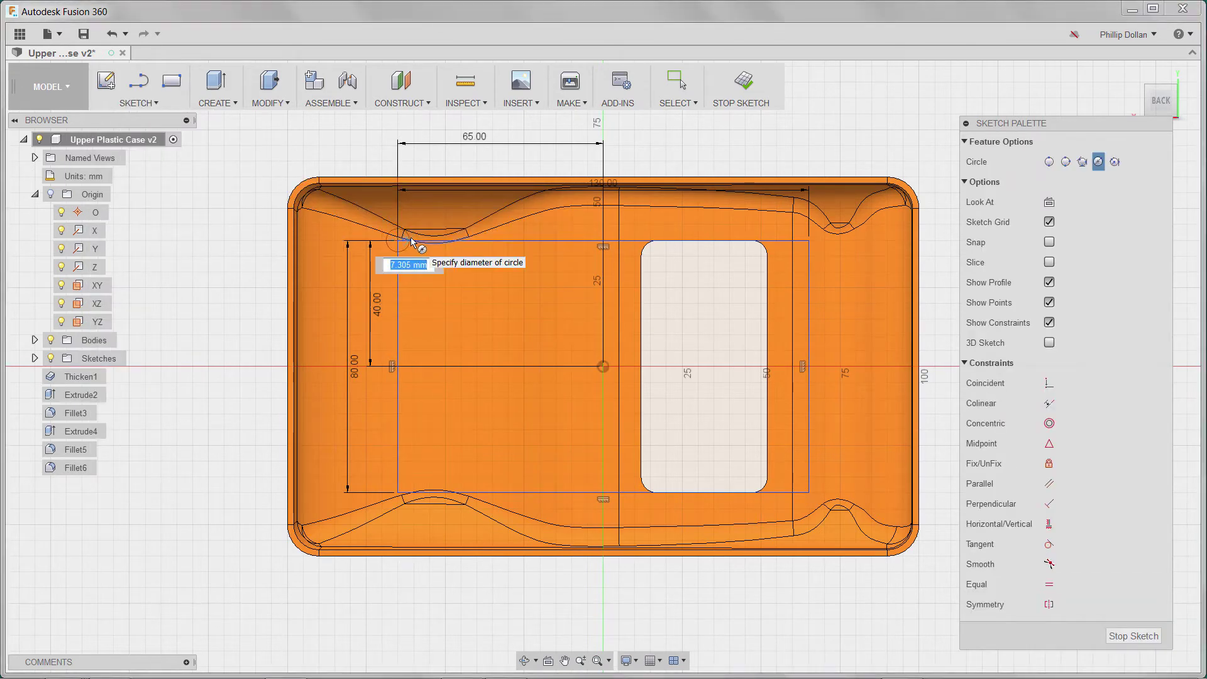
type("7")
key("Return")
key("Escape")
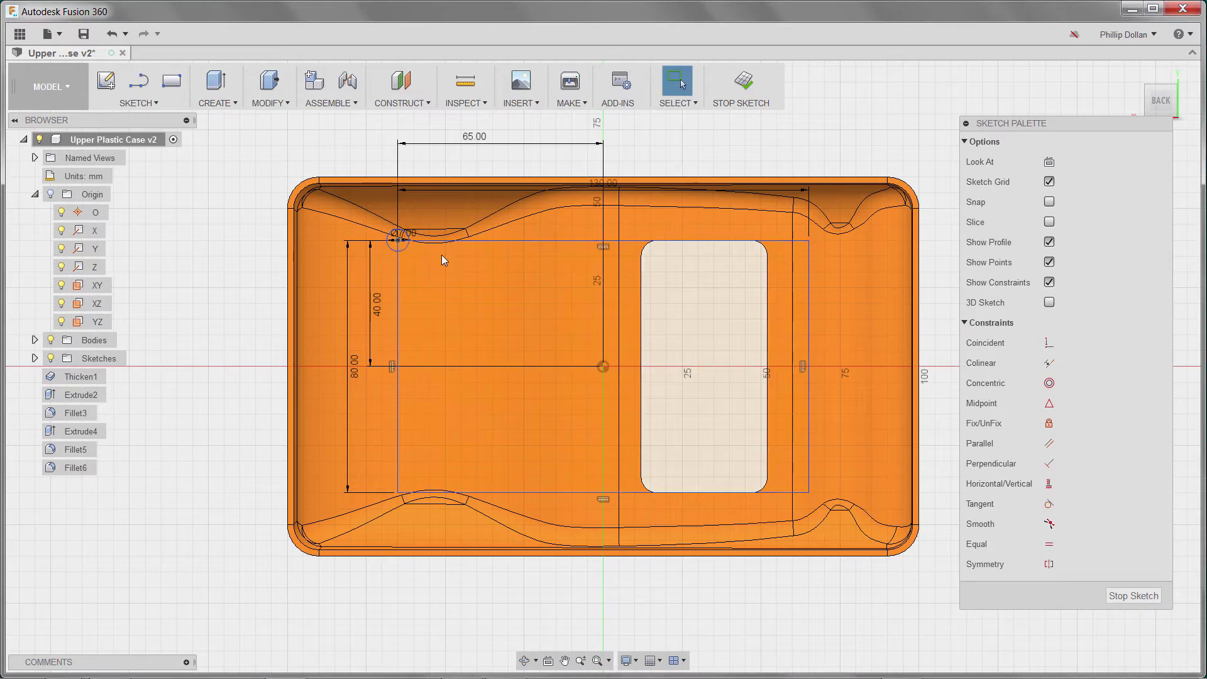
right_click(450, 275)
left_click(462, 234)
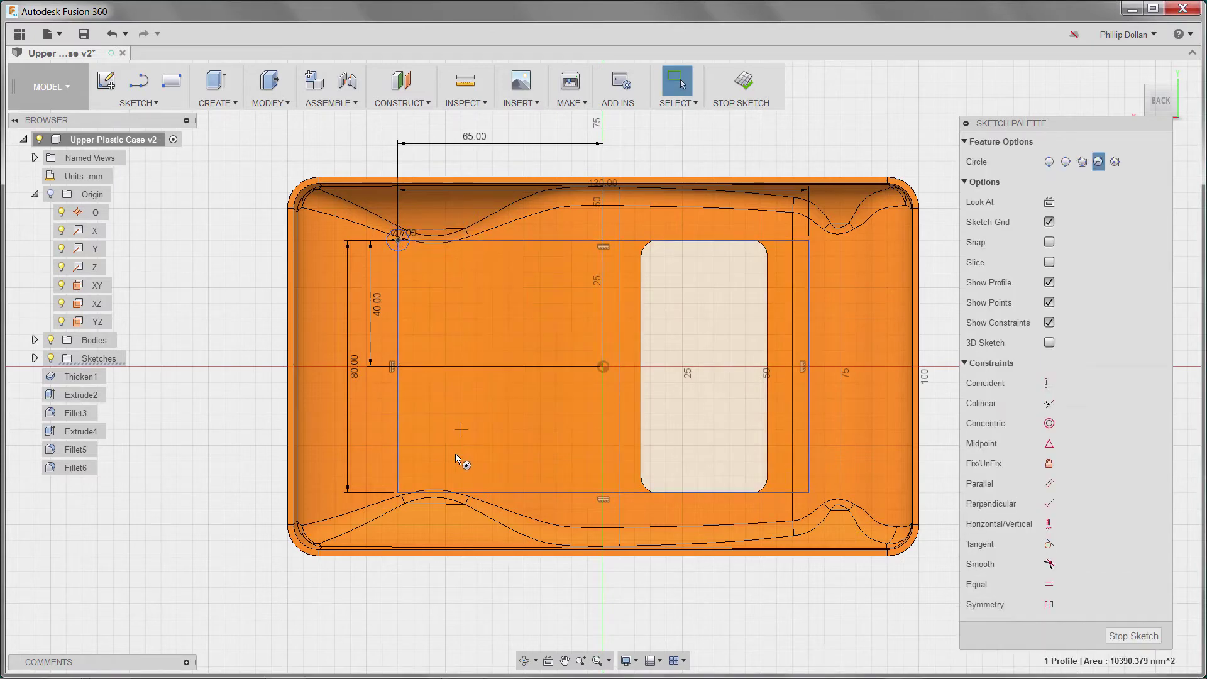
left_click(398, 492)
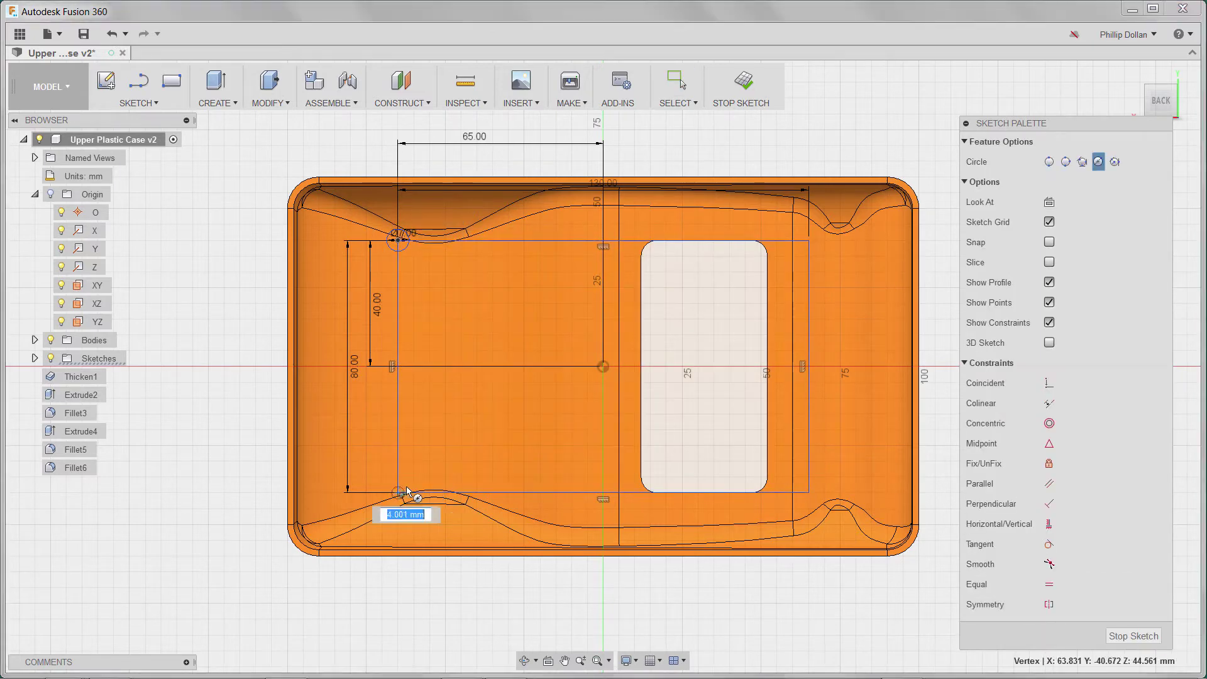
type("7")
key("Return")
key("Escape")
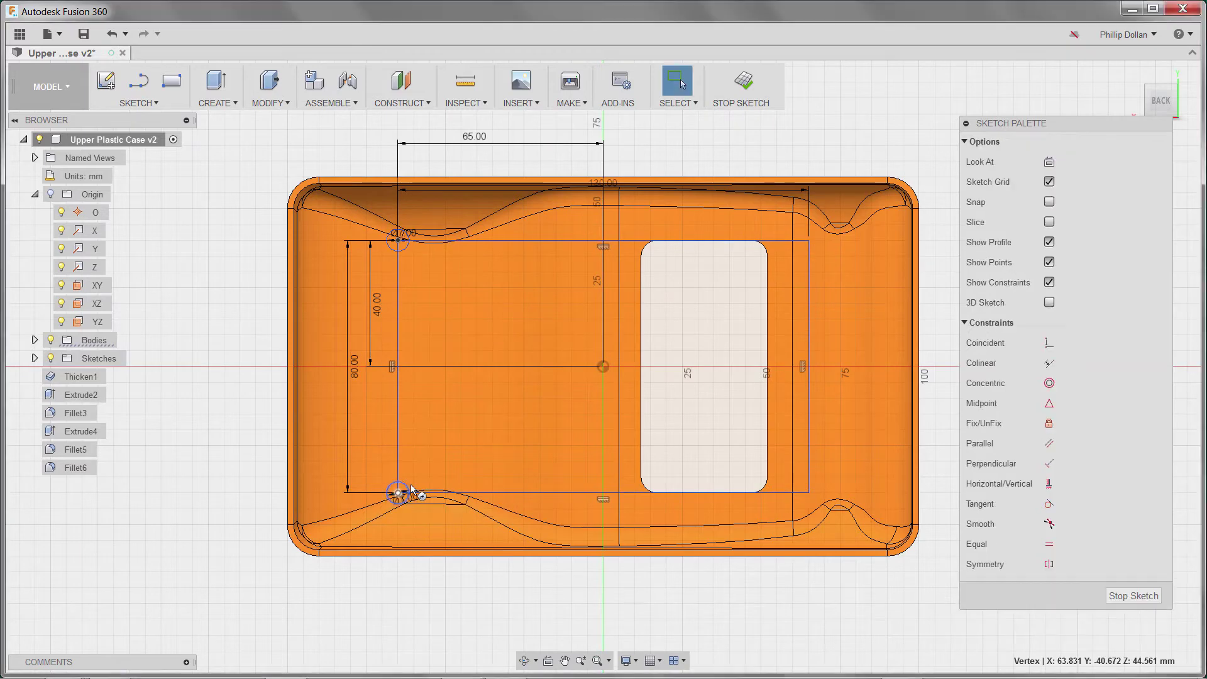
Draw 7 mm diameter circles centred on the rectangle's top-right and bottom-right corners.
right_click(531, 443)
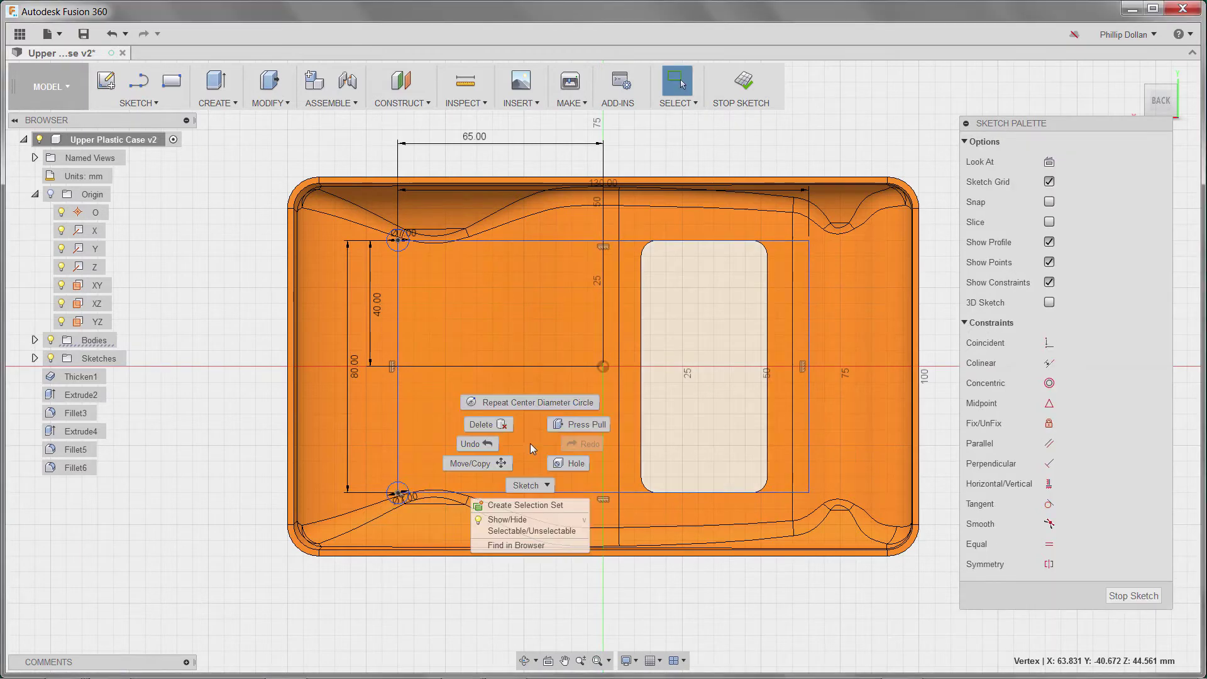
left_click(553, 399)
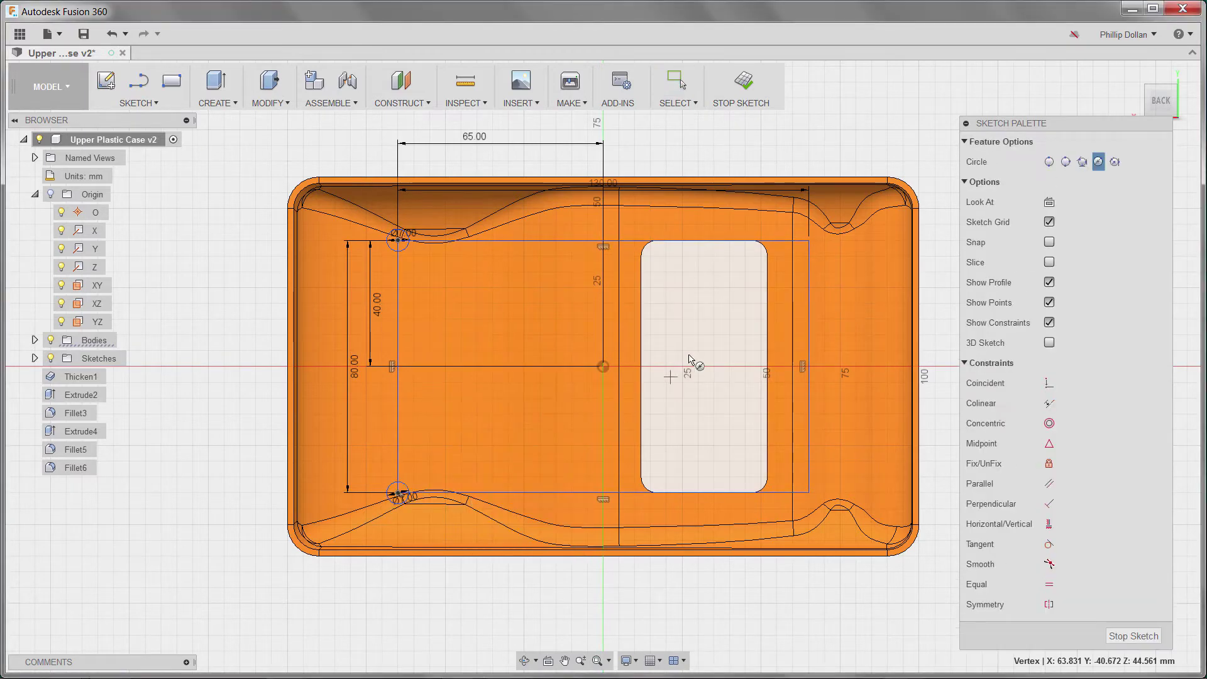
left_click(809, 241)
type("7")
key("Return")
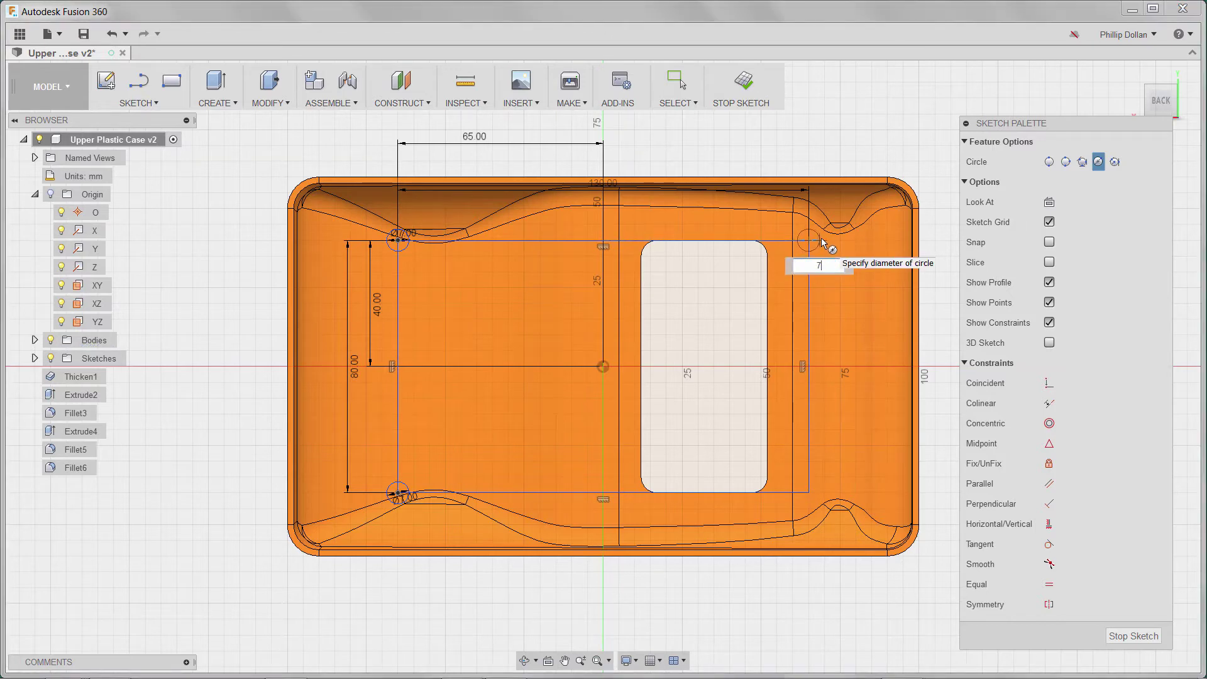
key("Escape")
right_click(824, 308)
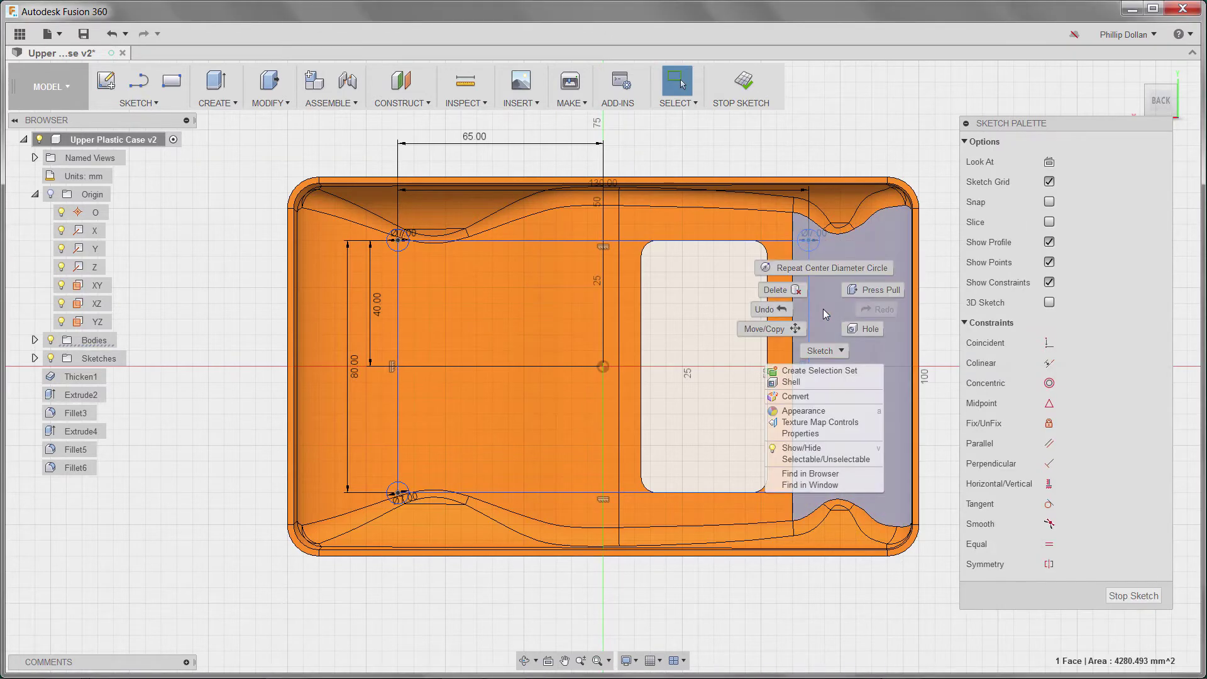
left_click(853, 271)
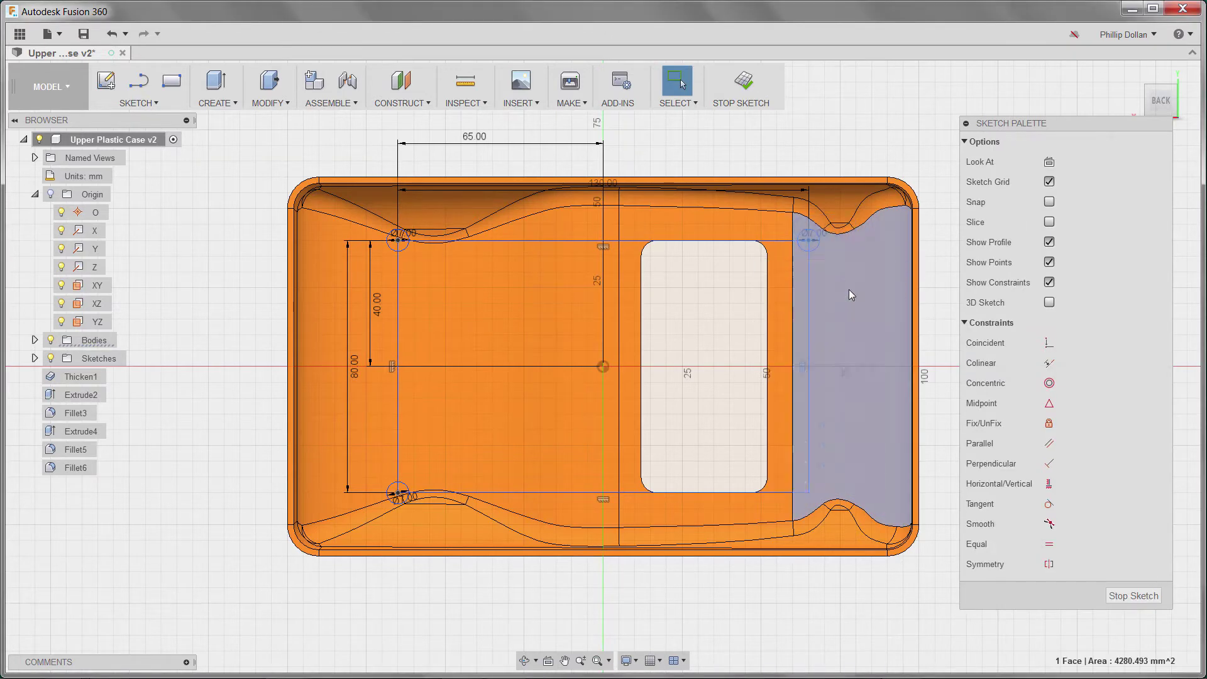
left_click(809, 493)
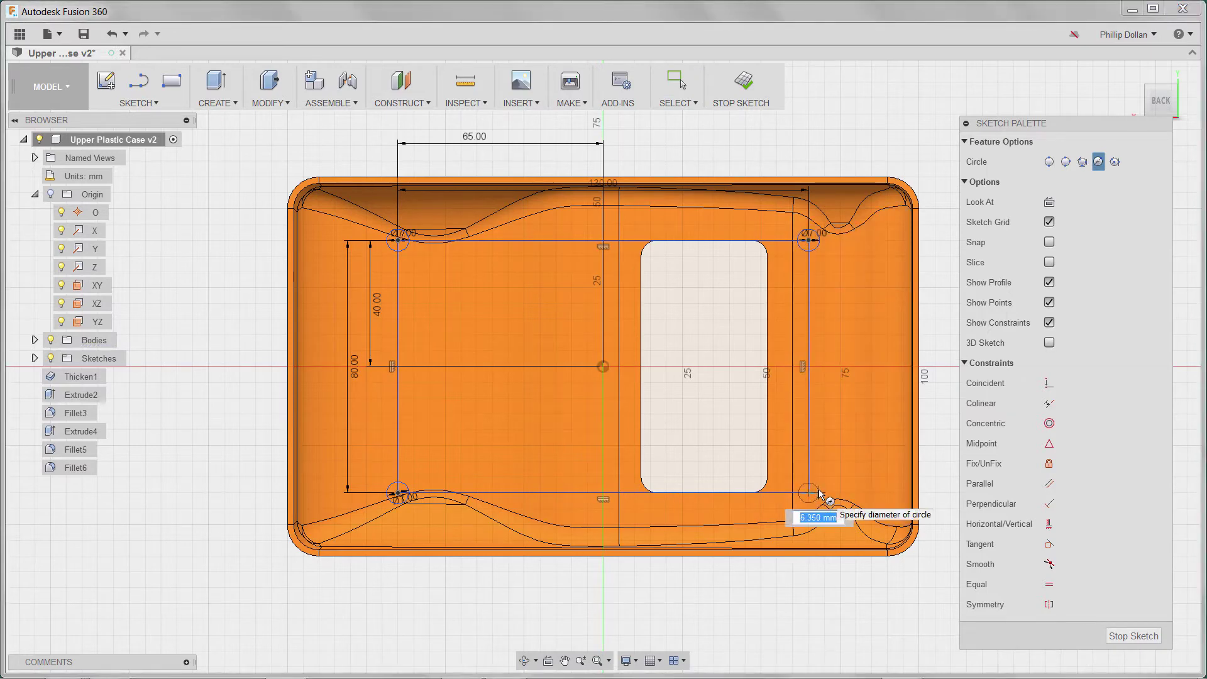
type("7")
key("Return")
key("Escape")
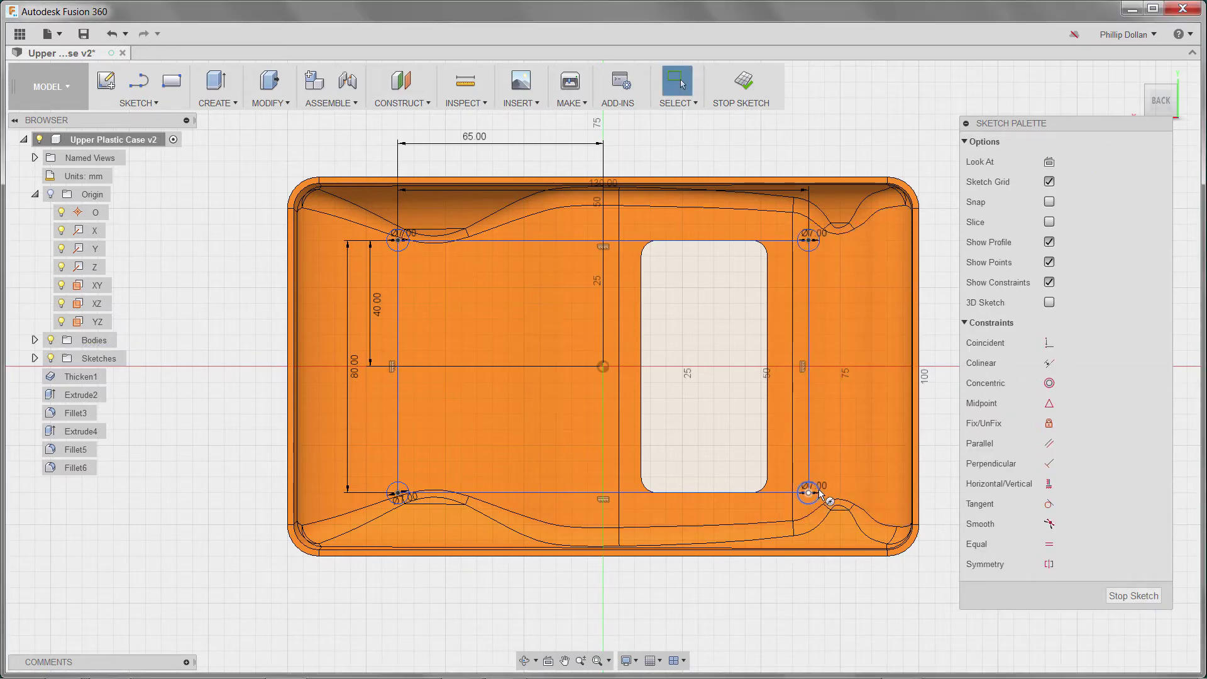
mouse_move(786, 485)
middle_mouse_down("shift")
mouse_move(755, 418)
mouse_move(728, 423)
mouse_move(745, 431)
mouse_move(747, 491)
middle_mouse_up("shift")
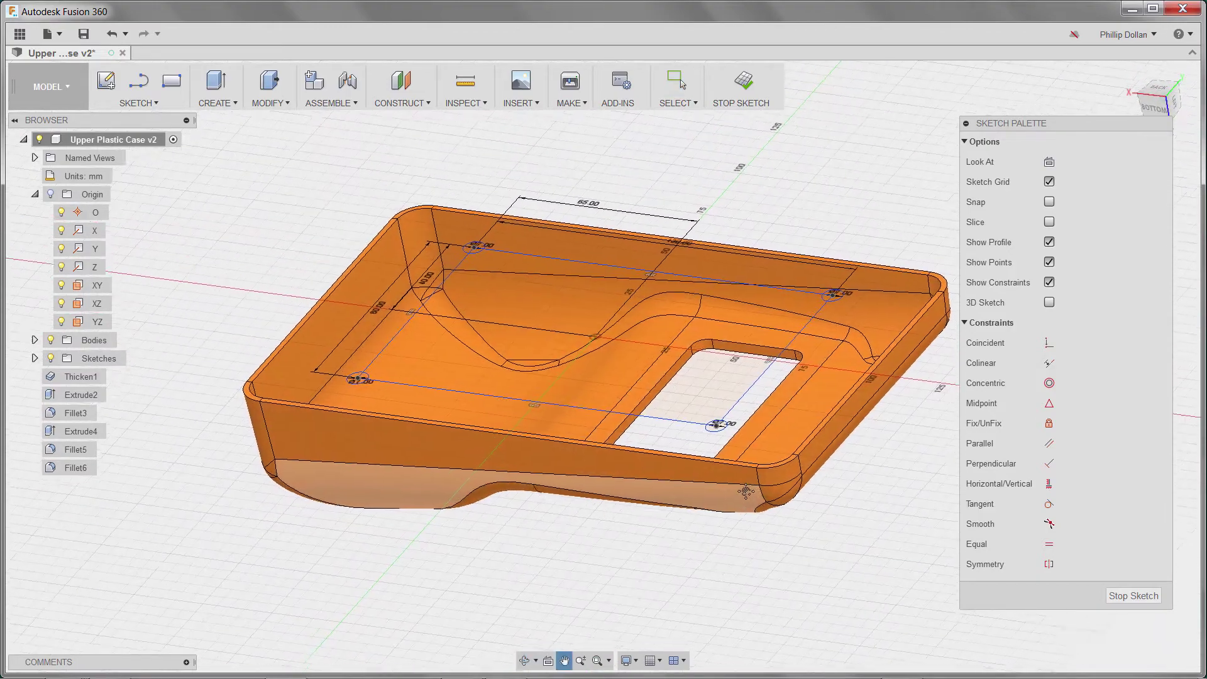
Start an extrusion of the corner circle profiles as boss posts.
key("Escape")
left_click(272, 82)
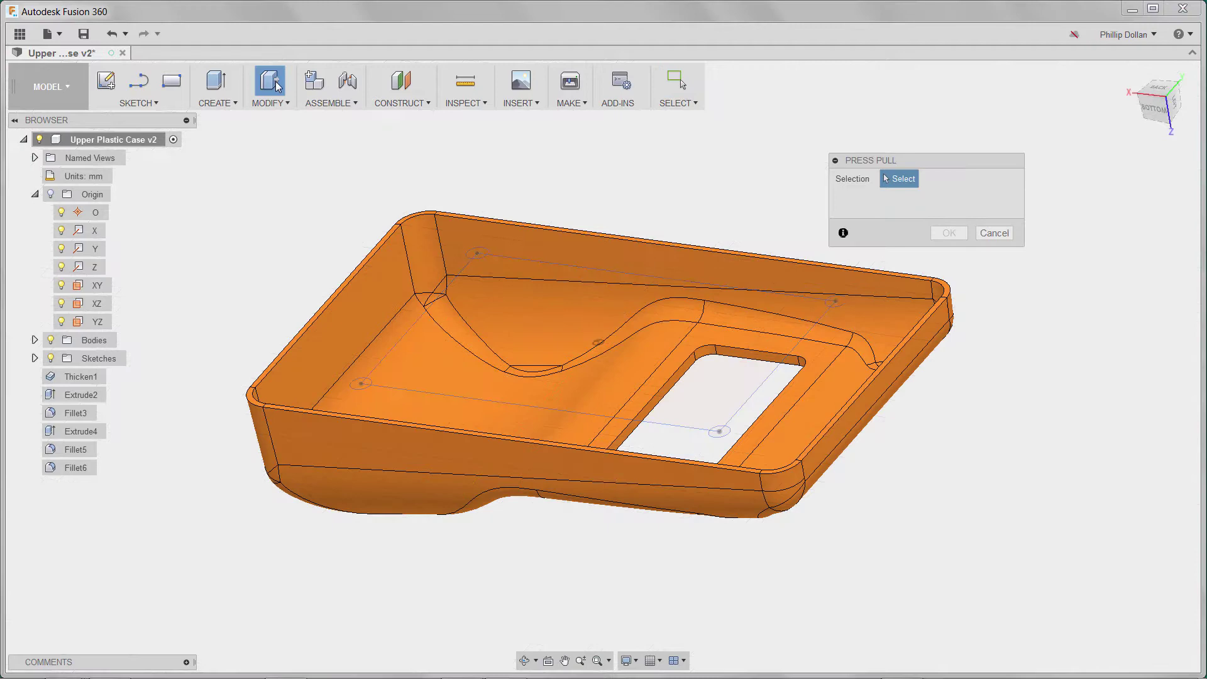
scroll(472, 264, "up", 5)
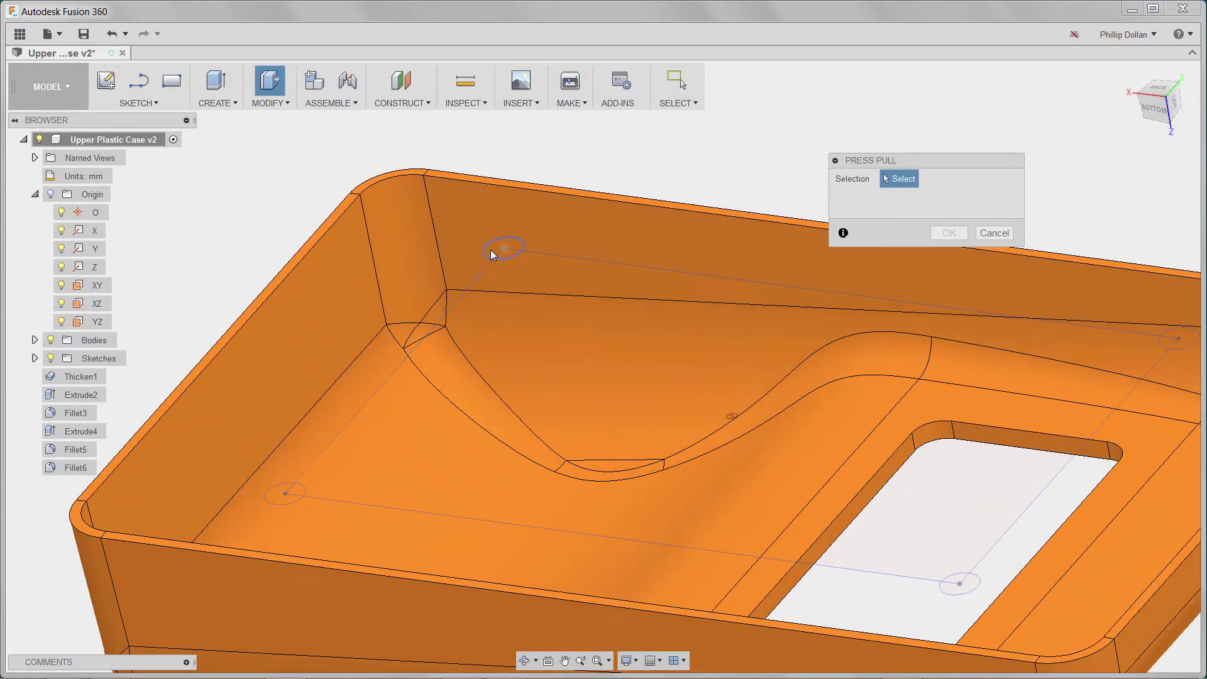
left_click(492, 248)
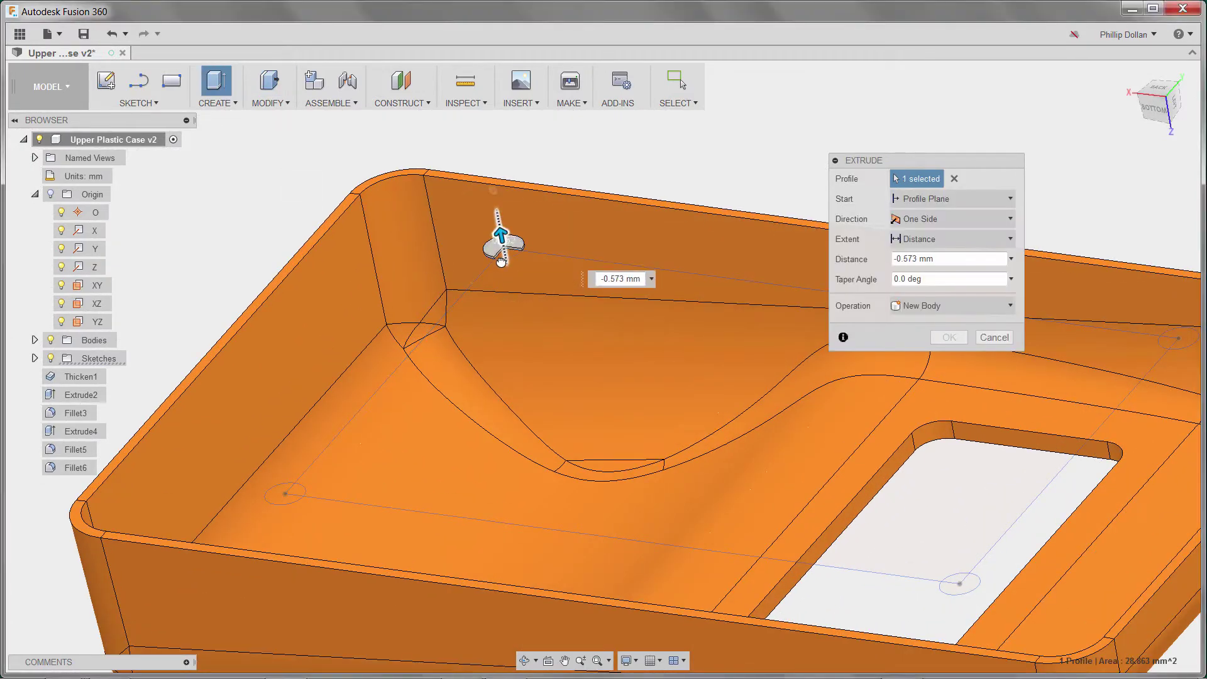
mouse_move(501, 261)
left_mouse_down()
mouse_move(500, 250)
mouse_move(507, 264)
left_mouse_up()
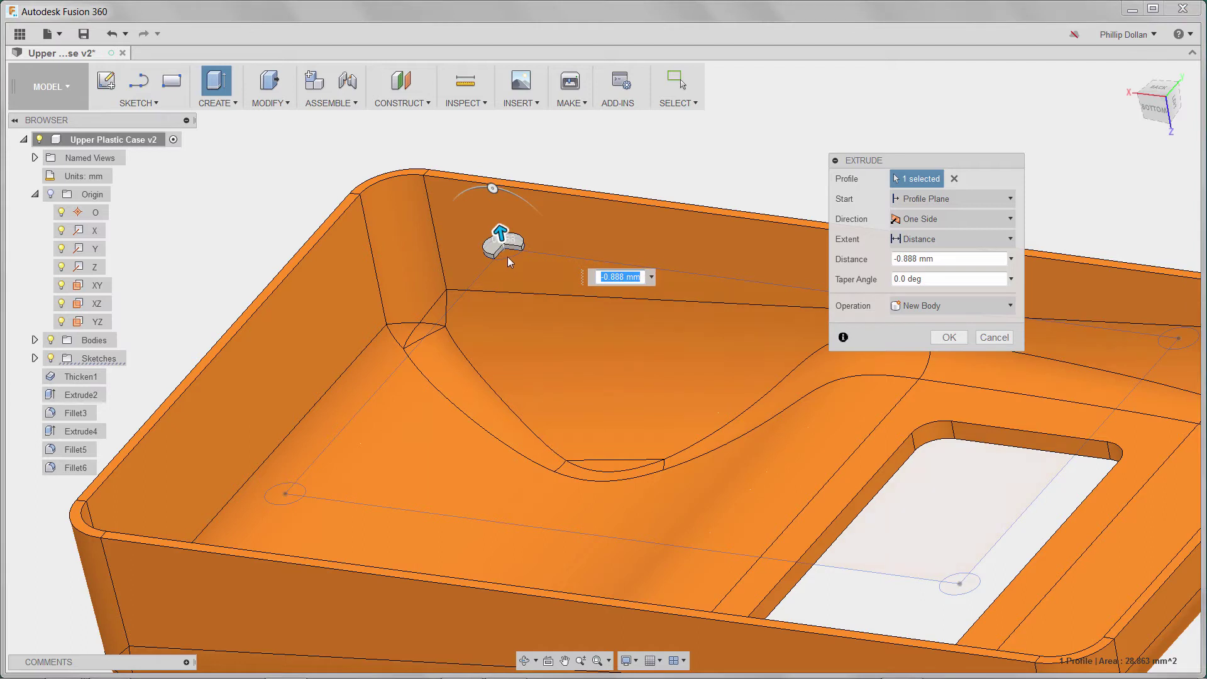
left_click(306, 456)
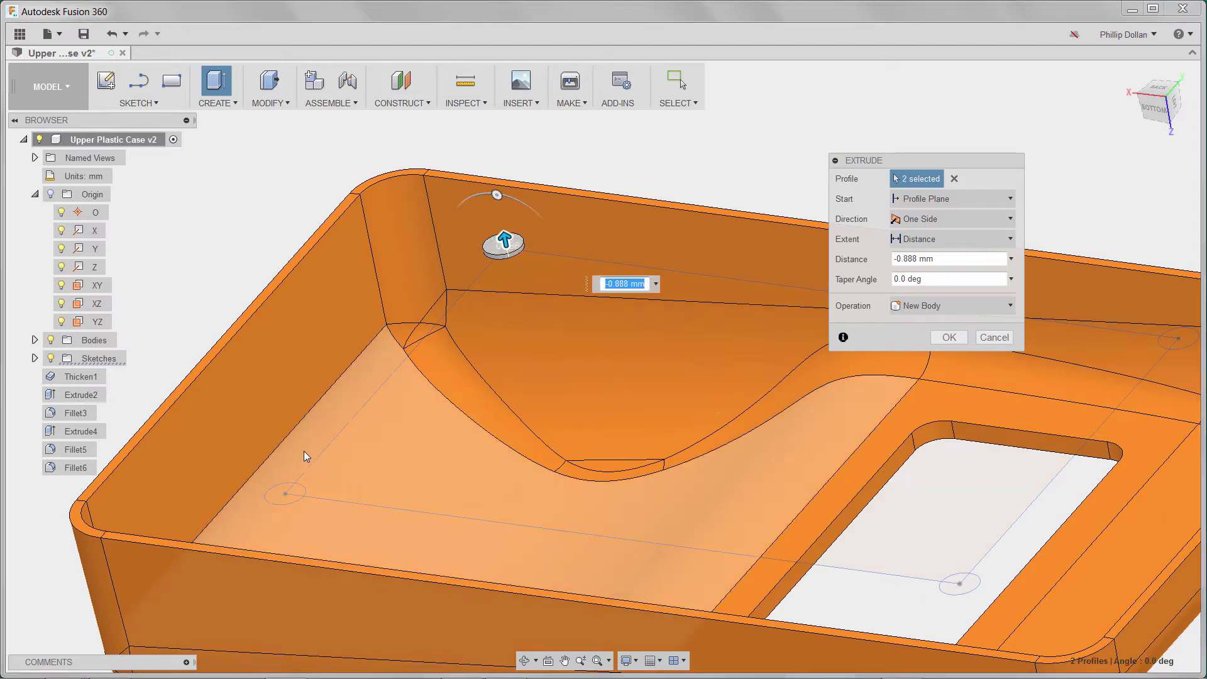
left_click(298, 495)
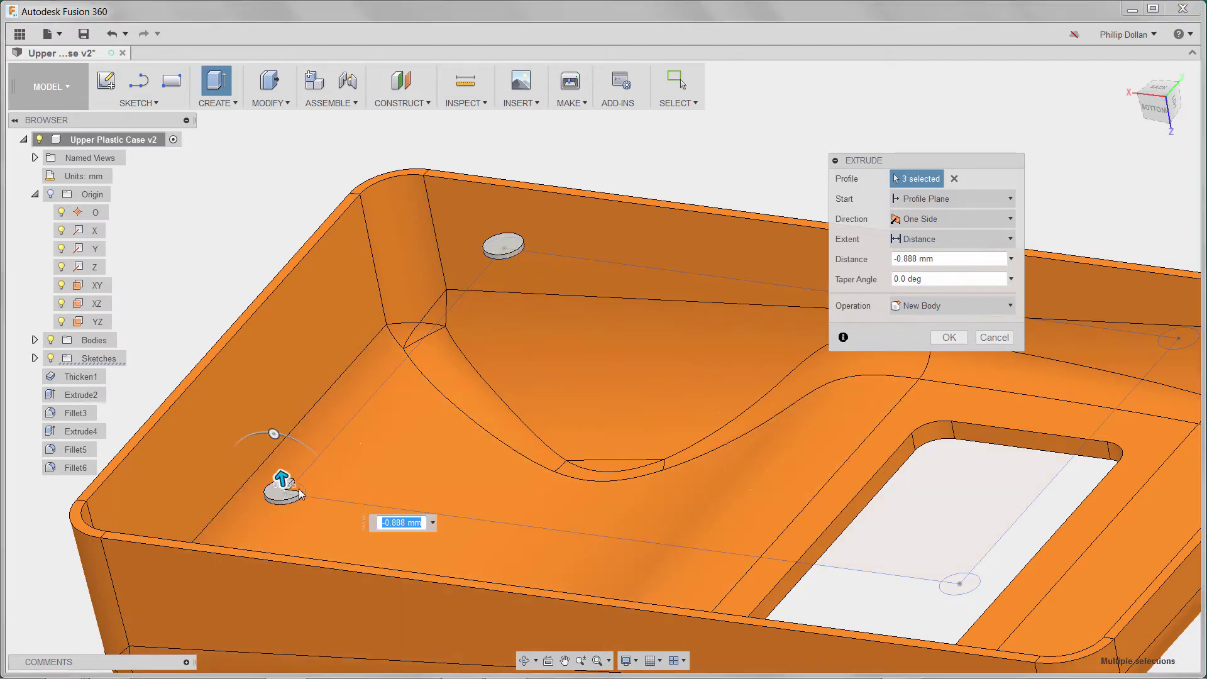
left_click(300, 494)
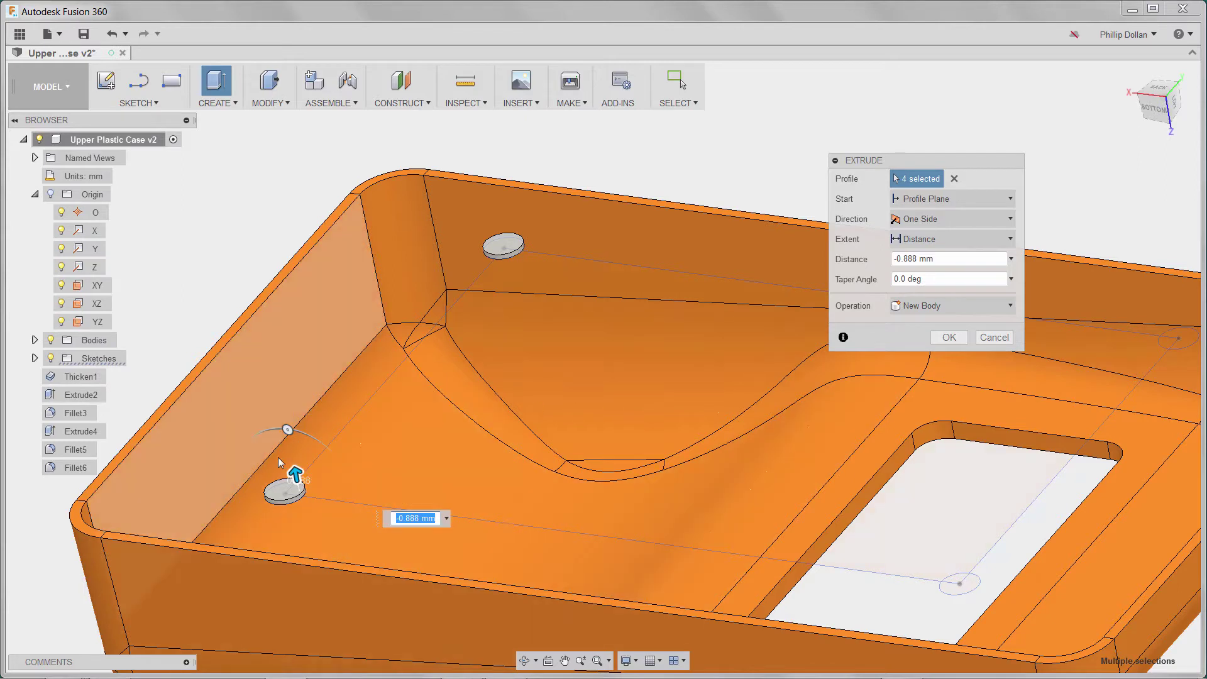
left_click_drag(295, 476, 307, 529)
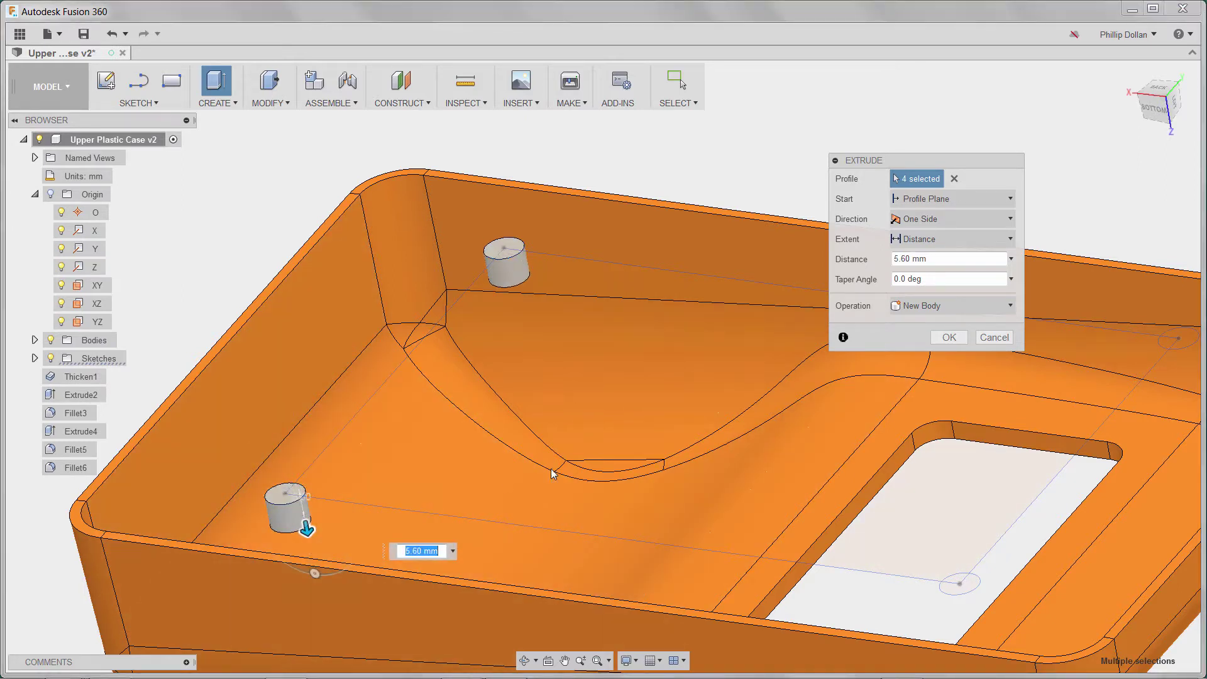
Taper the bosses 2.5° and extend them to the case floor face, joined to the shell.
left_click(928, 279)
type("2.")
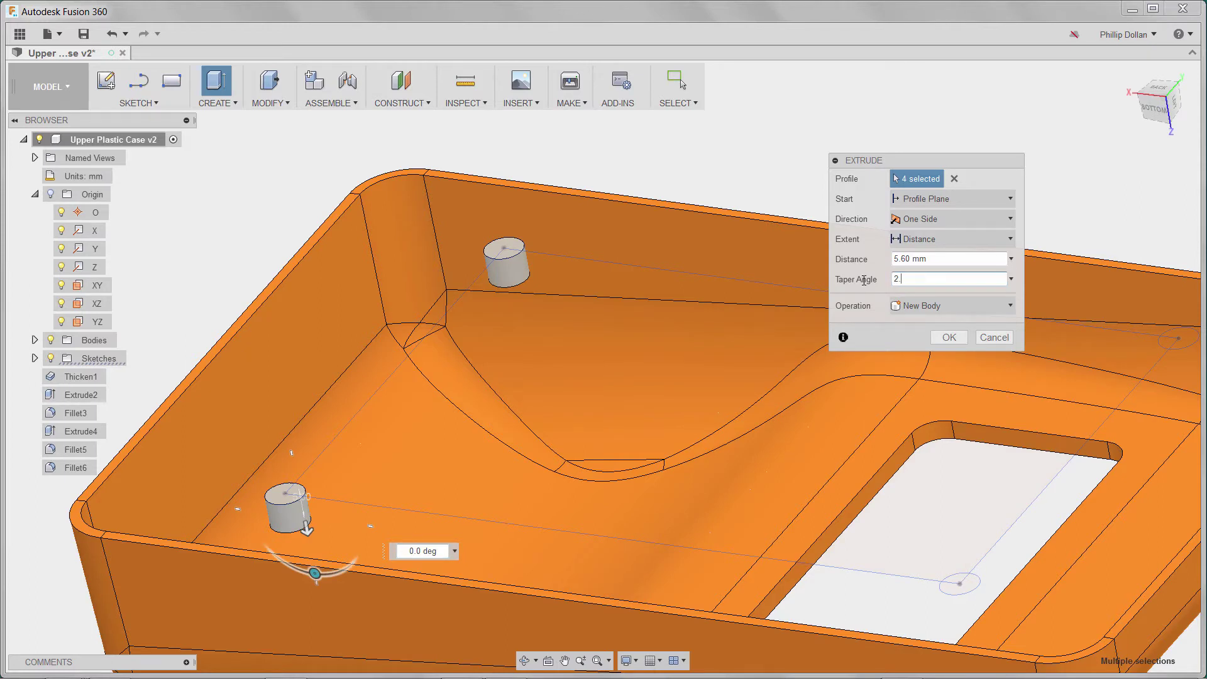
type("5")
left_click_drag(319, 576, 329, 573)
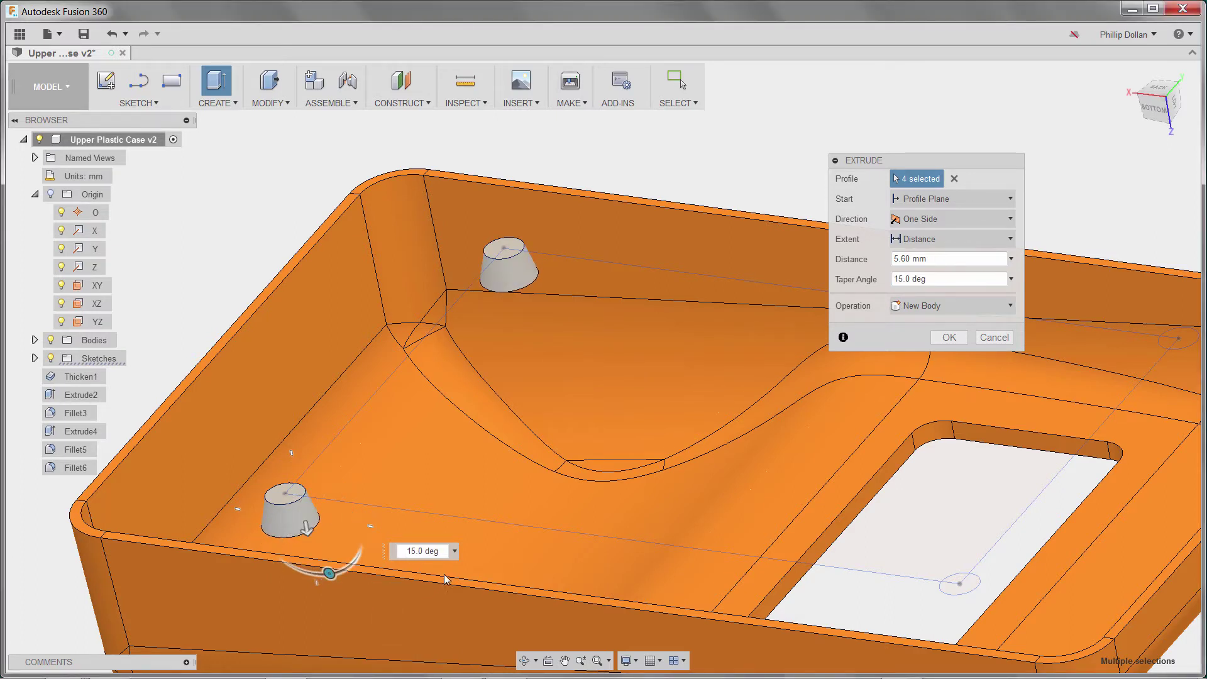
left_click(429, 552)
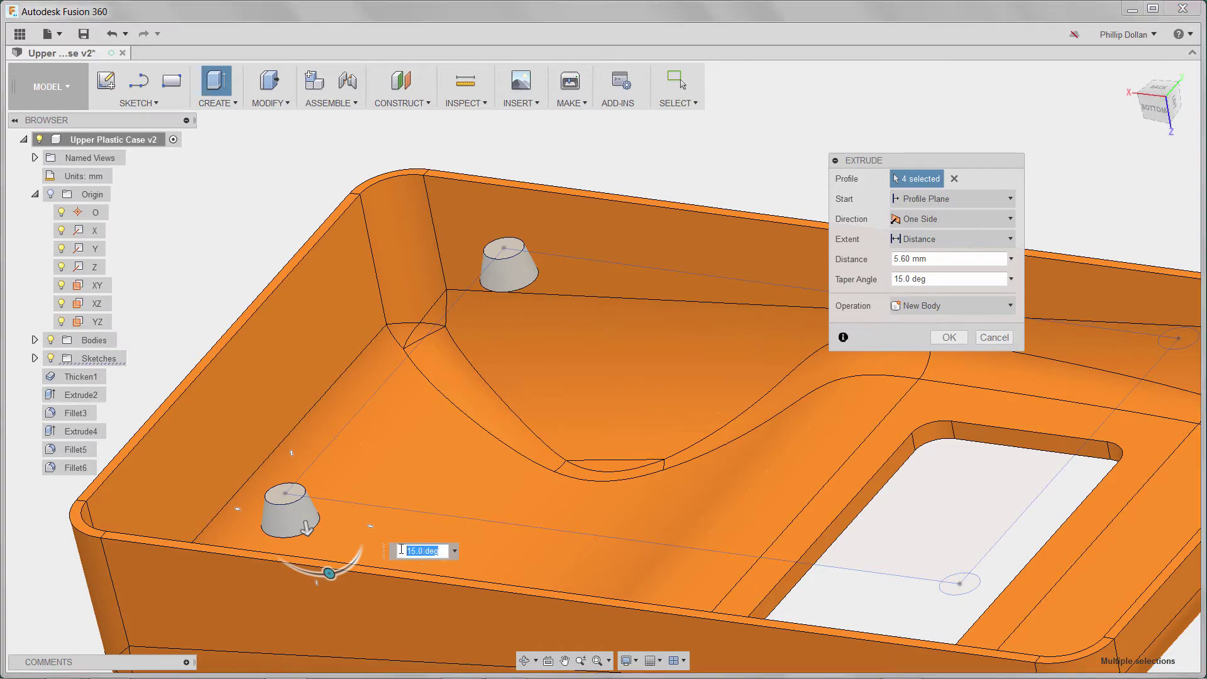
type("2.5")
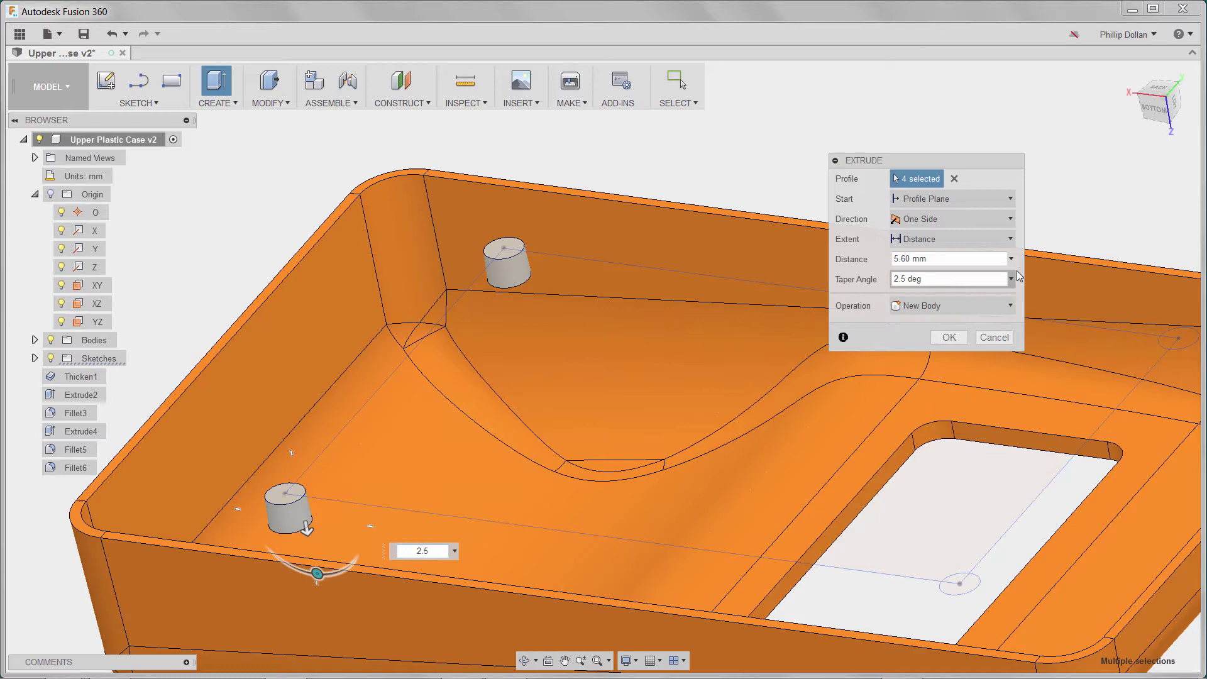
left_click(1011, 239)
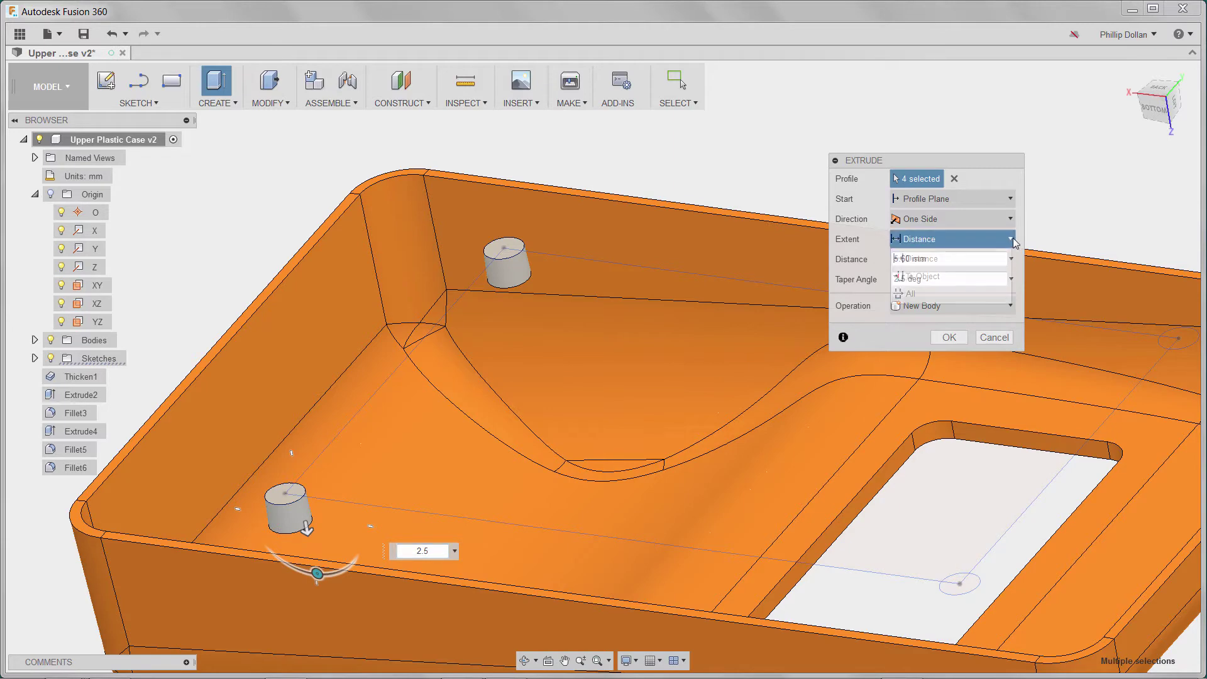
left_click(946, 275)
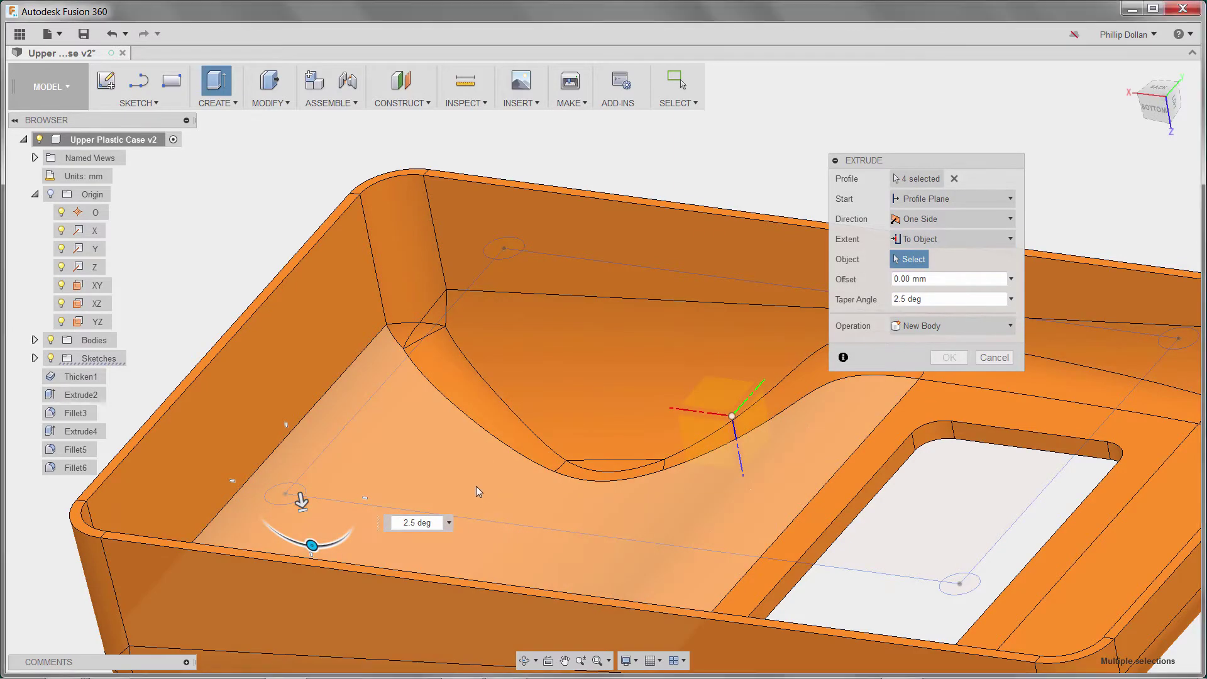
left_click(477, 486)
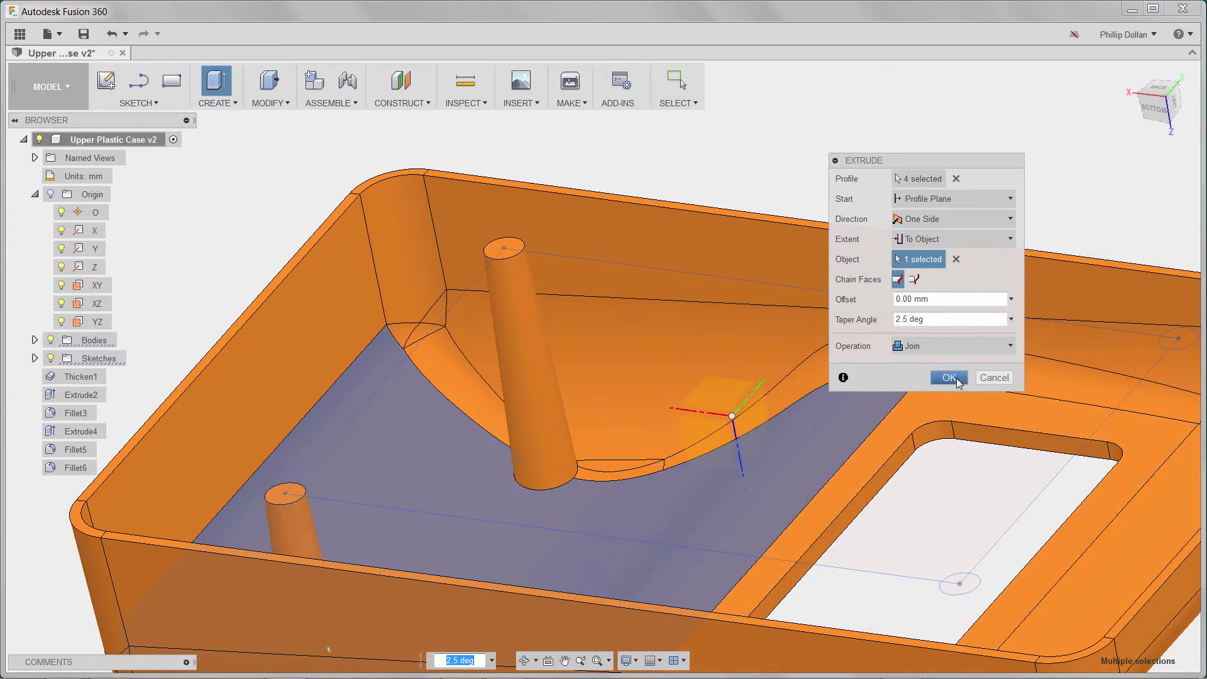
left_click(948, 378)
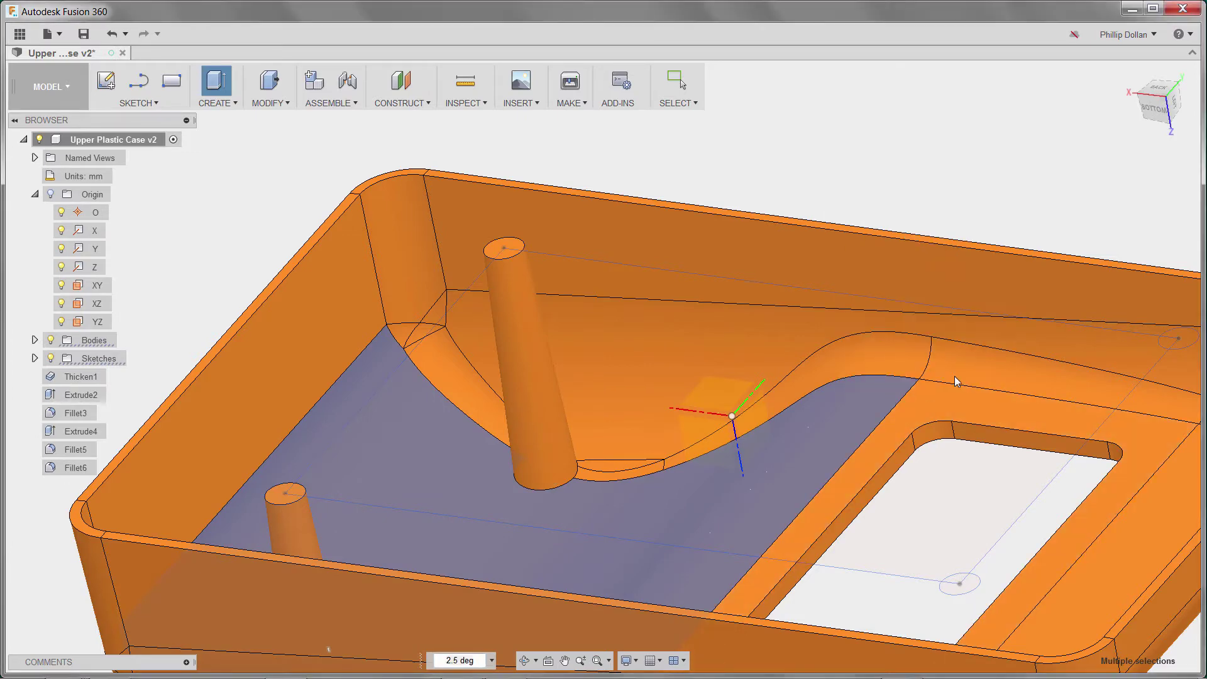
scroll(957, 383, "down", 4)
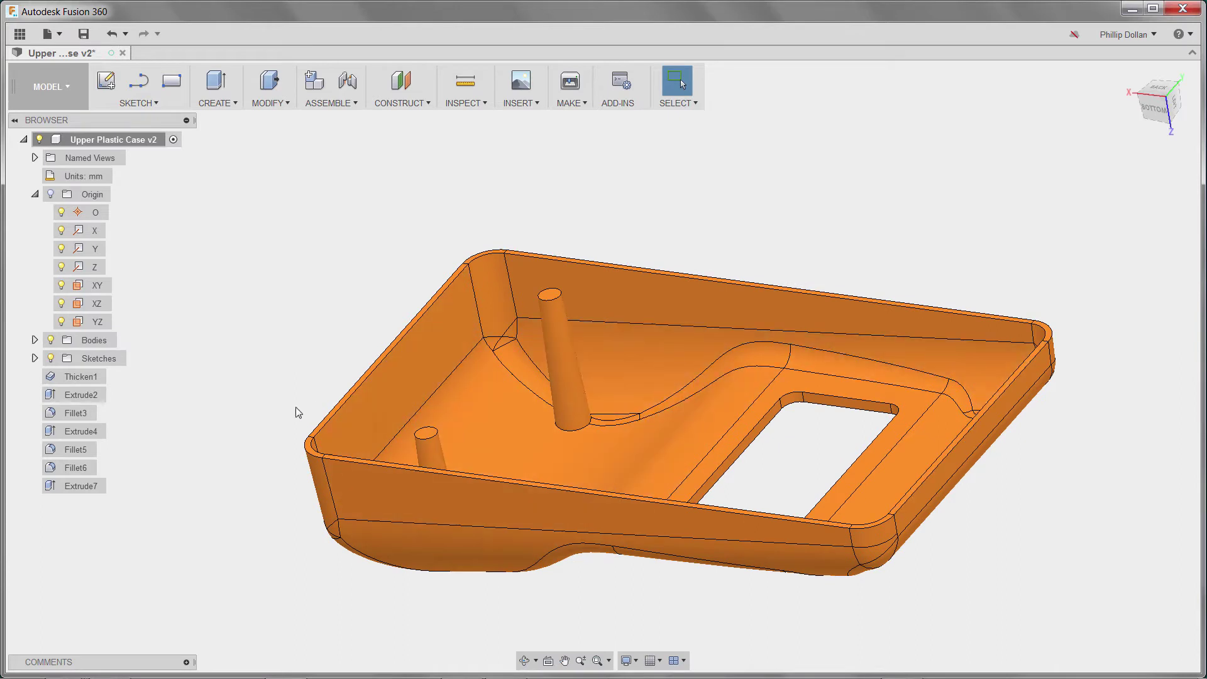
Show Sketch3 and select its four boss circle profiles for extrusion.
left_click(35, 359)
left_click(61, 413)
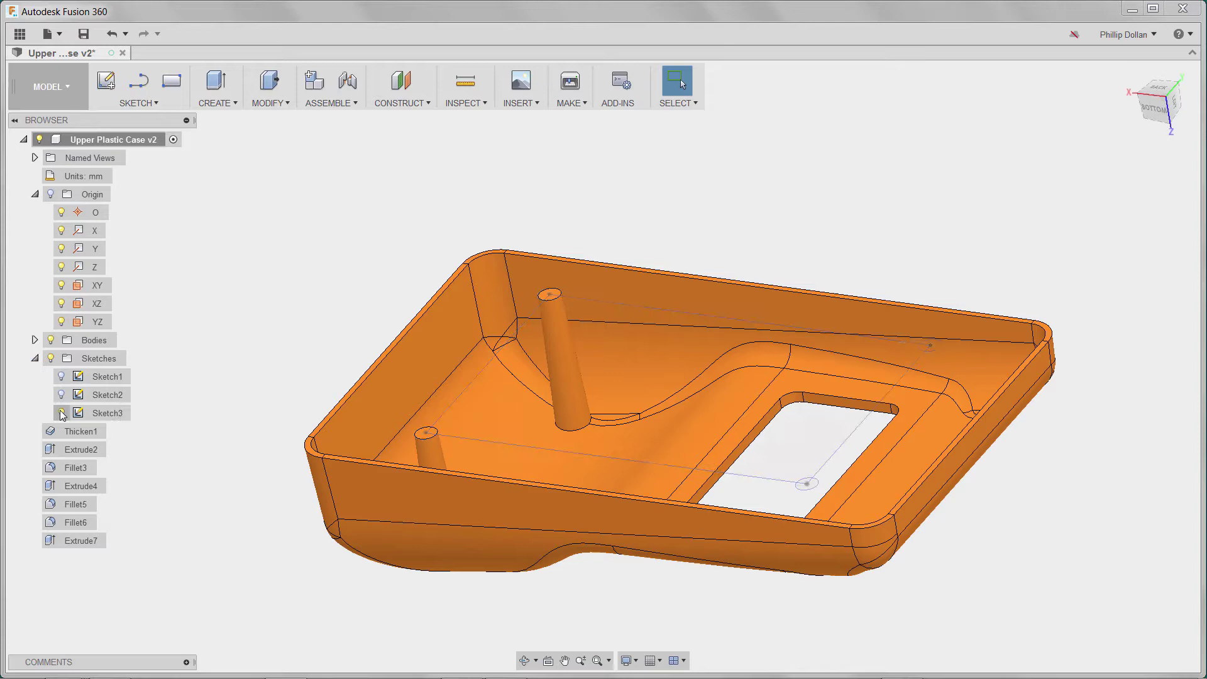
left_click(269, 80)
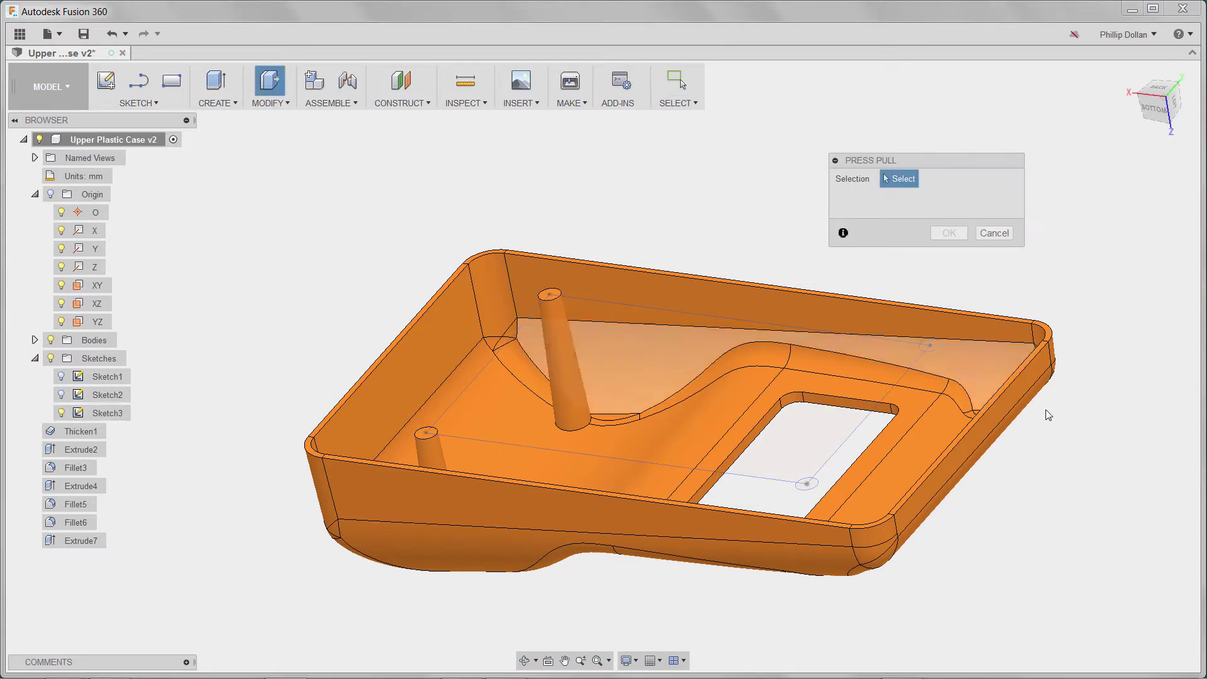
scroll(957, 362, "up", 3)
scroll(956, 362, "up", 2)
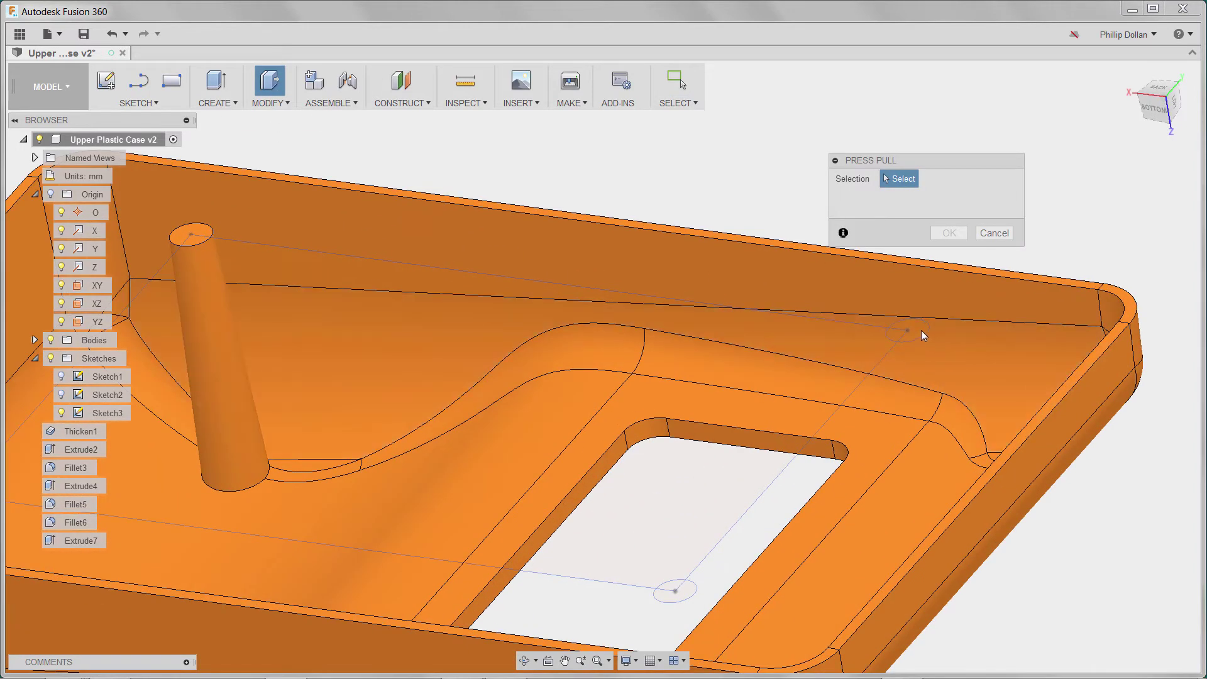
left_click(923, 329)
left_click_drag(945, 160, 1064, 141)
left_click(851, 548)
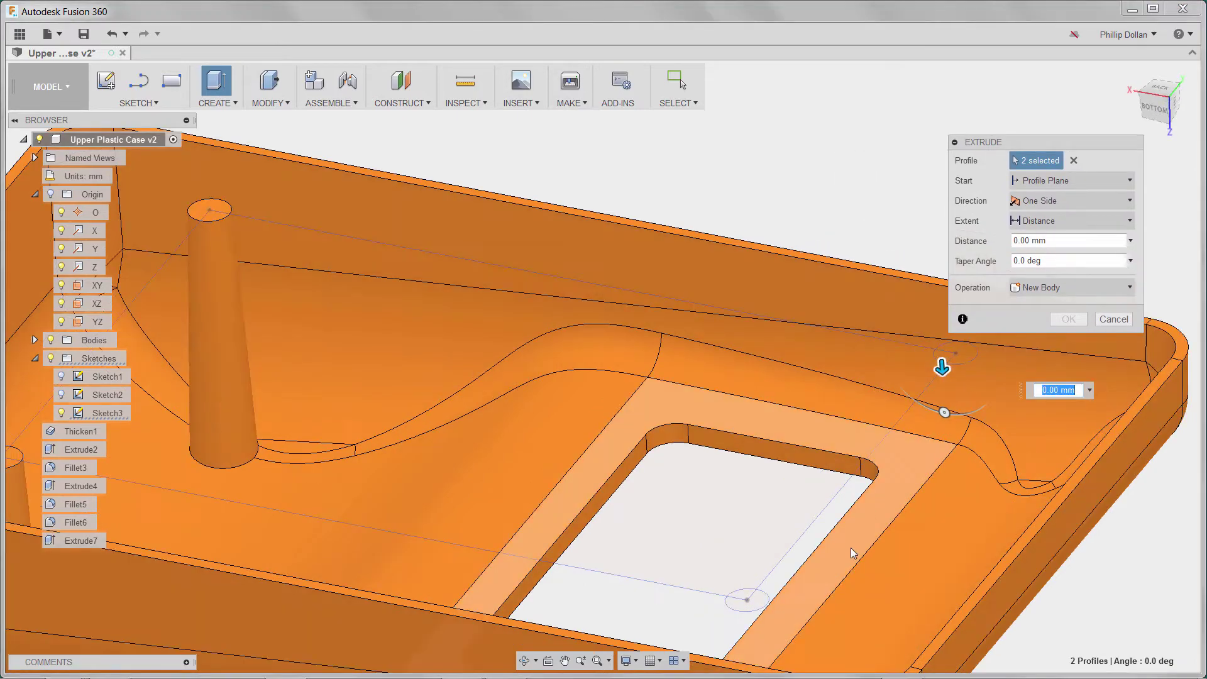
left_click(749, 601)
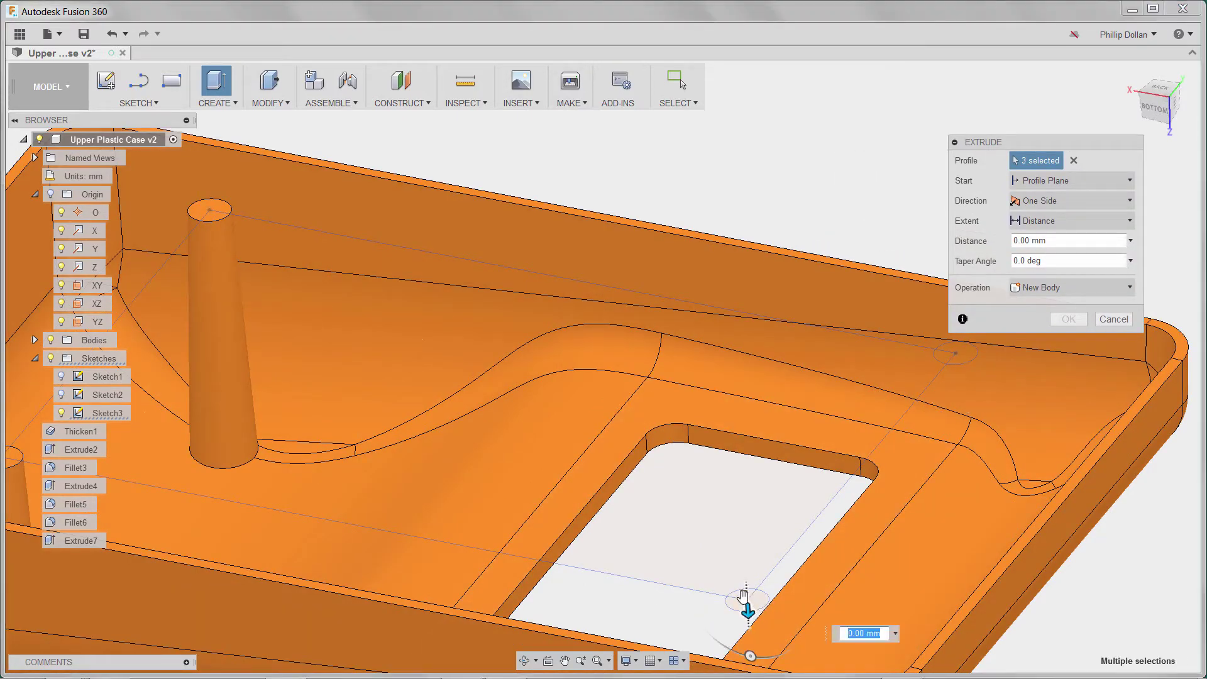
left_click(745, 603)
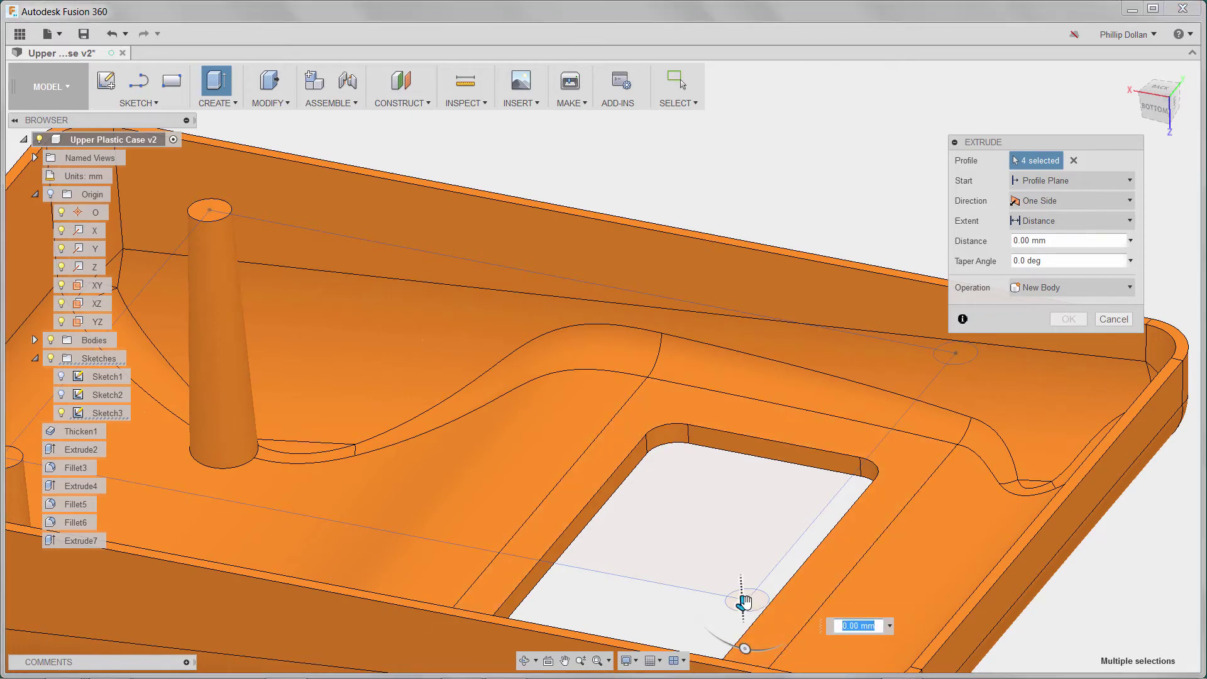
left_click_drag(744, 602, 824, 657)
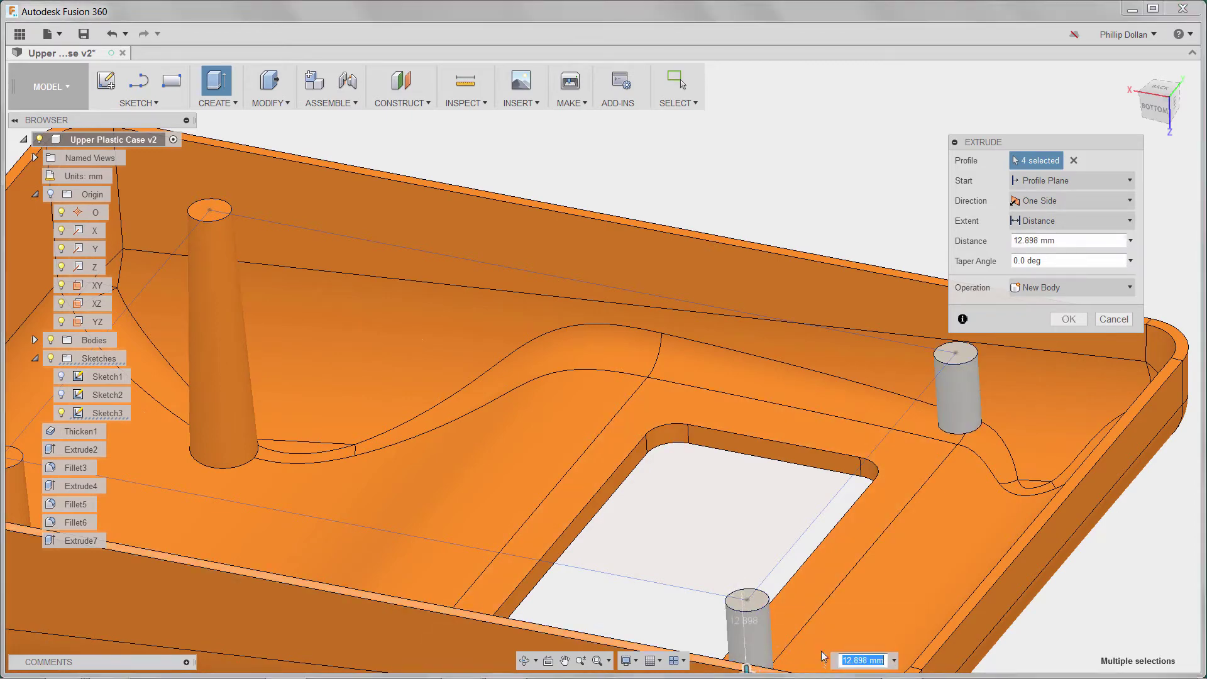
Give the bosses a 2.5° taper, extend them to the chosen case face, and join.
middle_click_drag(911, 526, 948, 500, "shift")
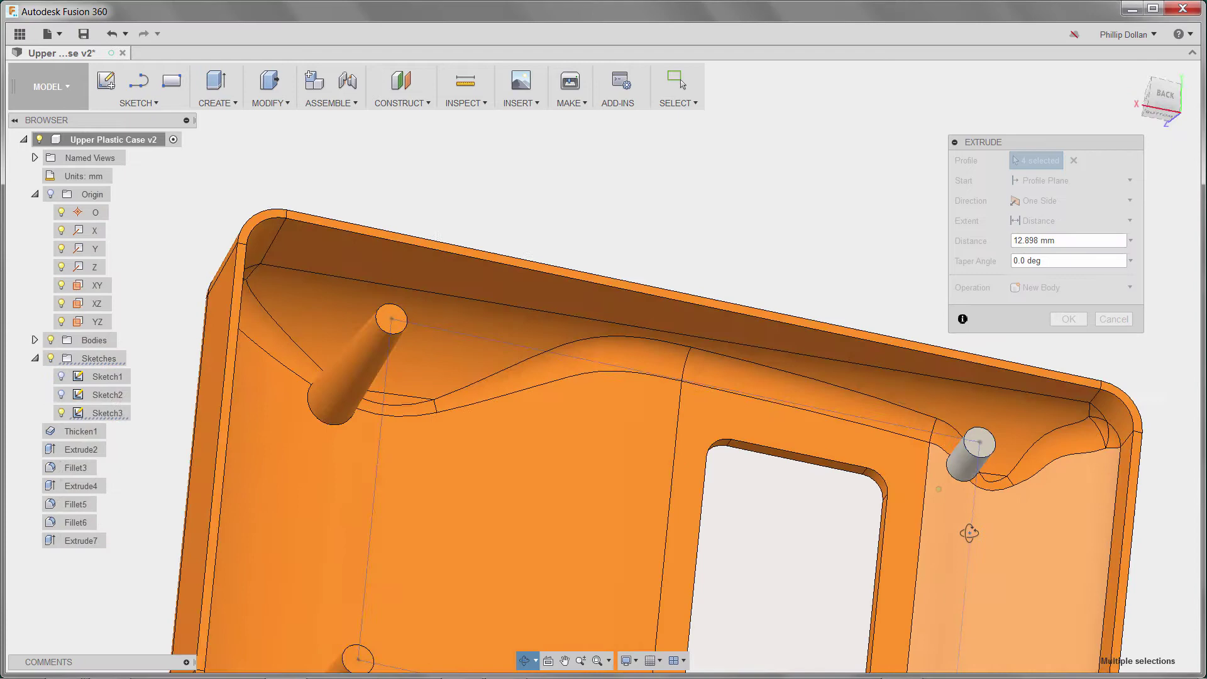
middle_click_drag(969, 534, 843, 428, "shift")
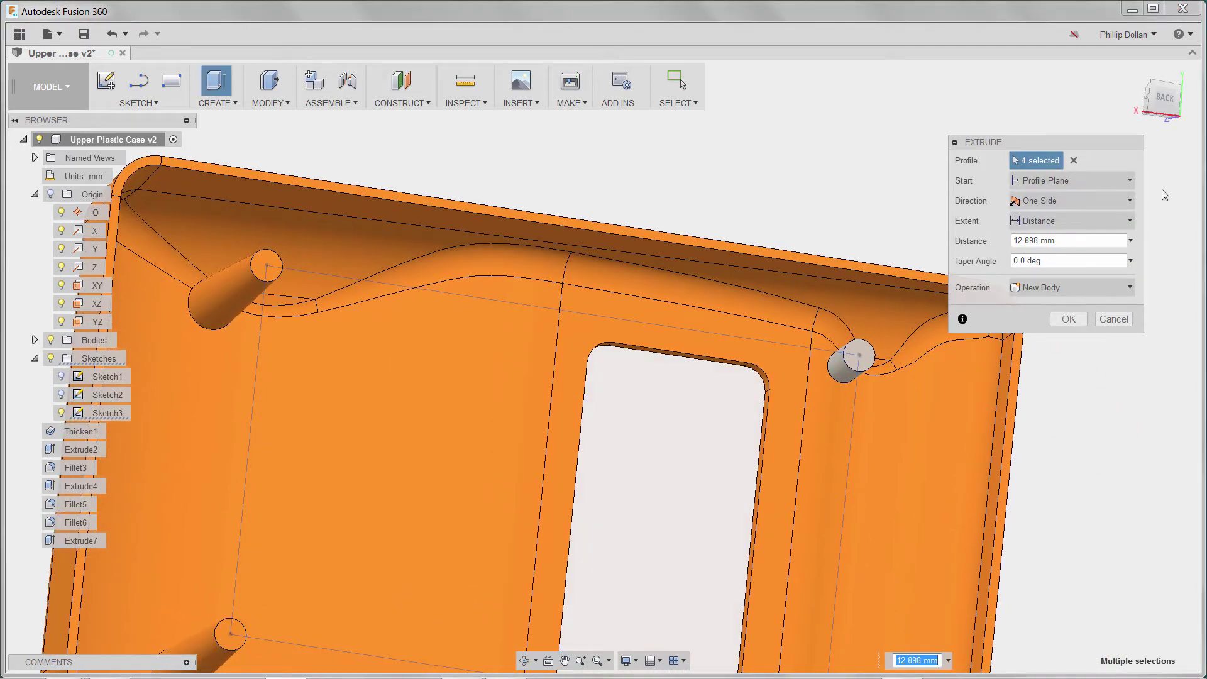
left_click(1165, 100)
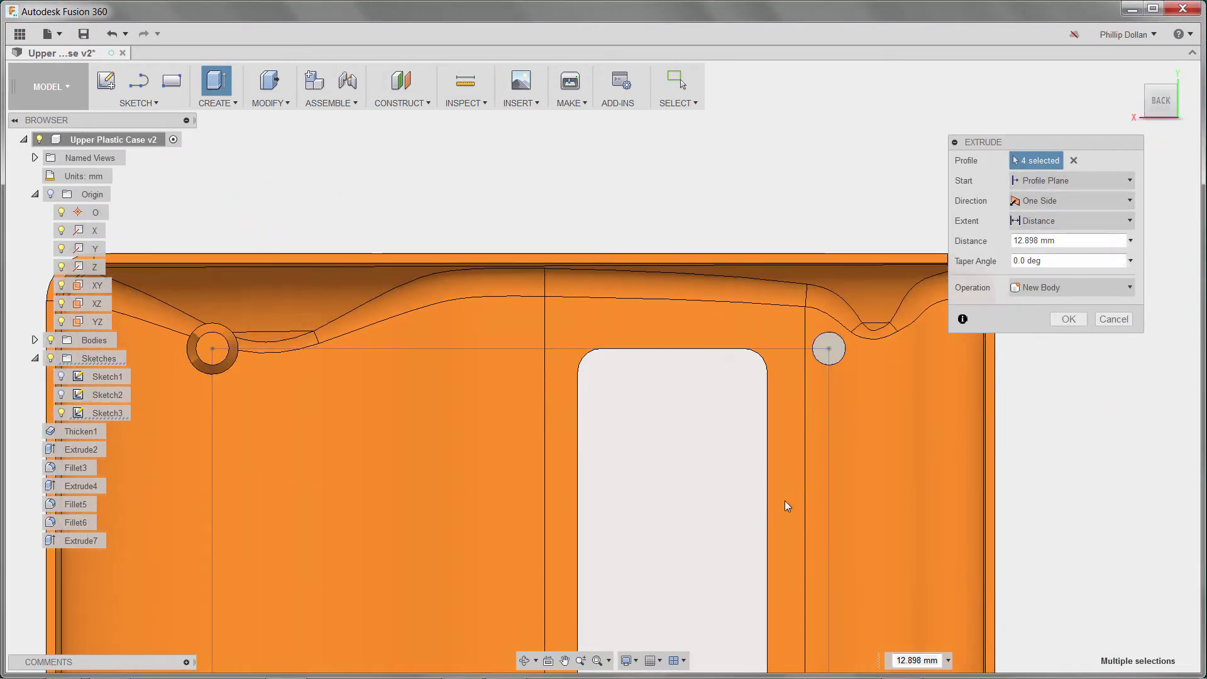
middle_click_drag(787, 506, 840, 448, "shift")
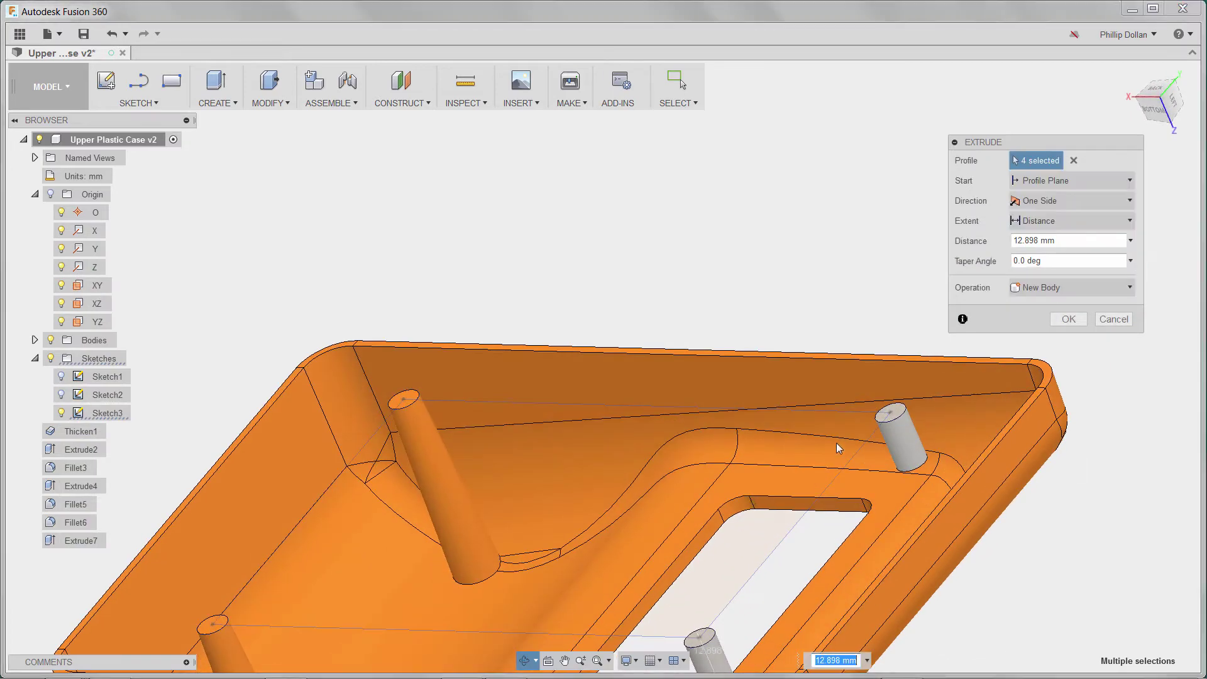
left_click(1131, 261)
left_click(1071, 280)
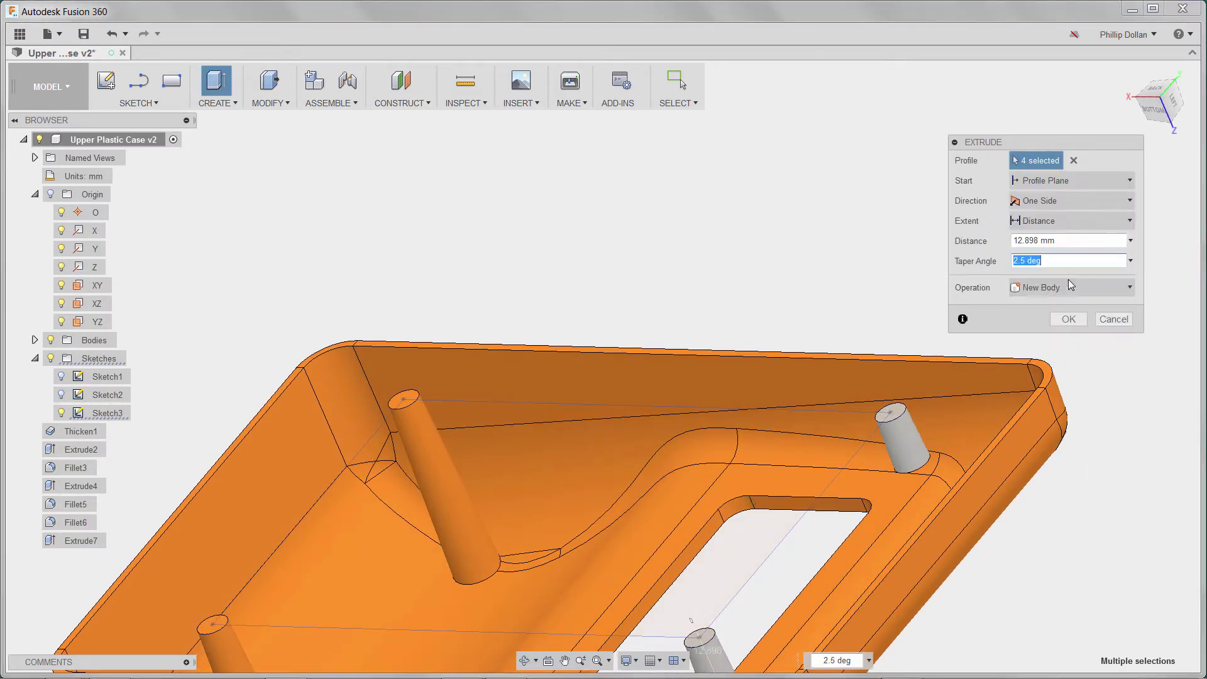
left_click(1132, 242)
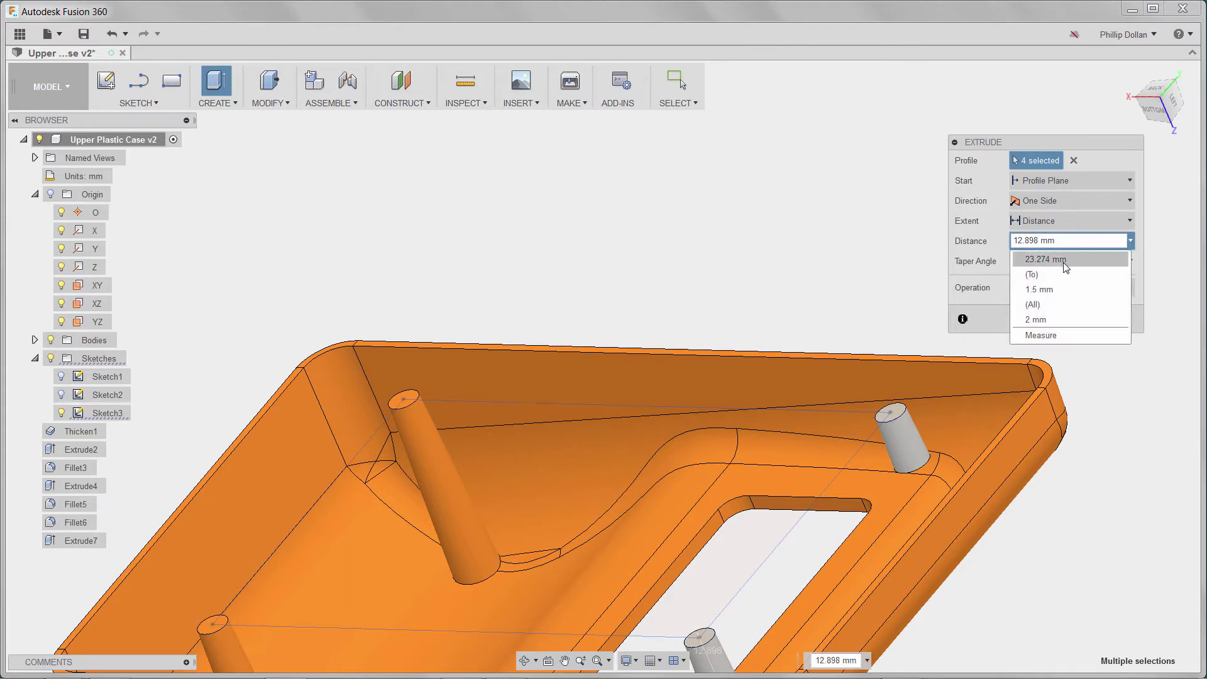
left_click(1035, 274)
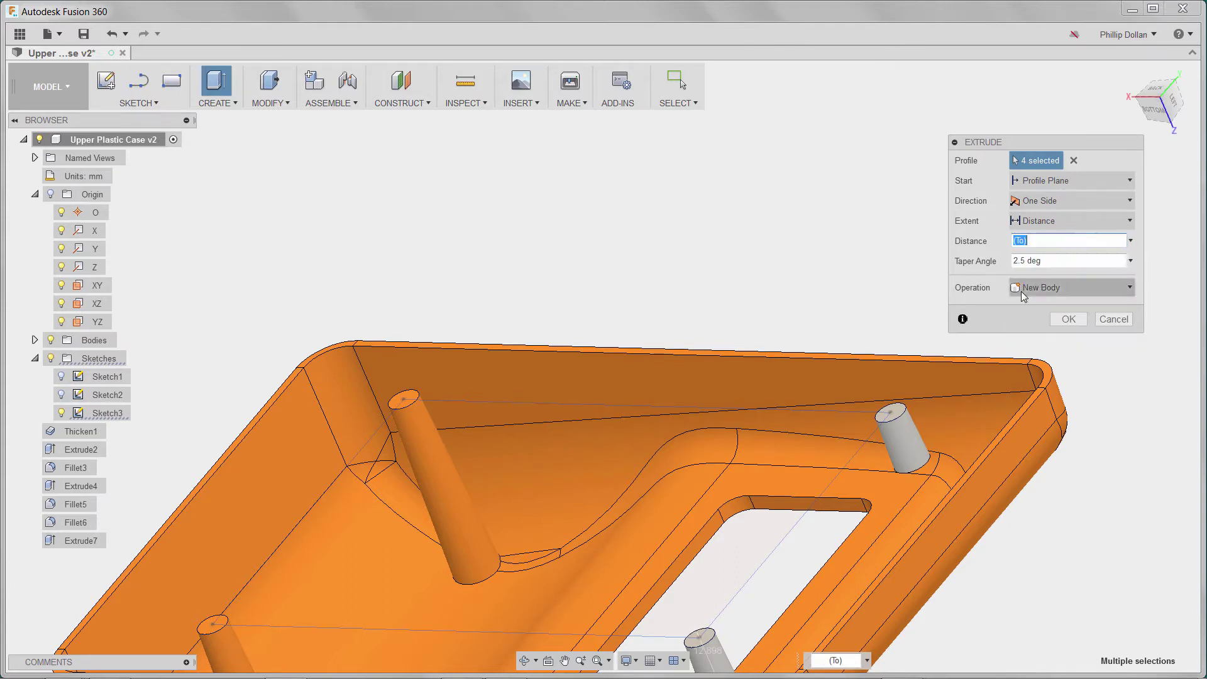
left_click(932, 506)
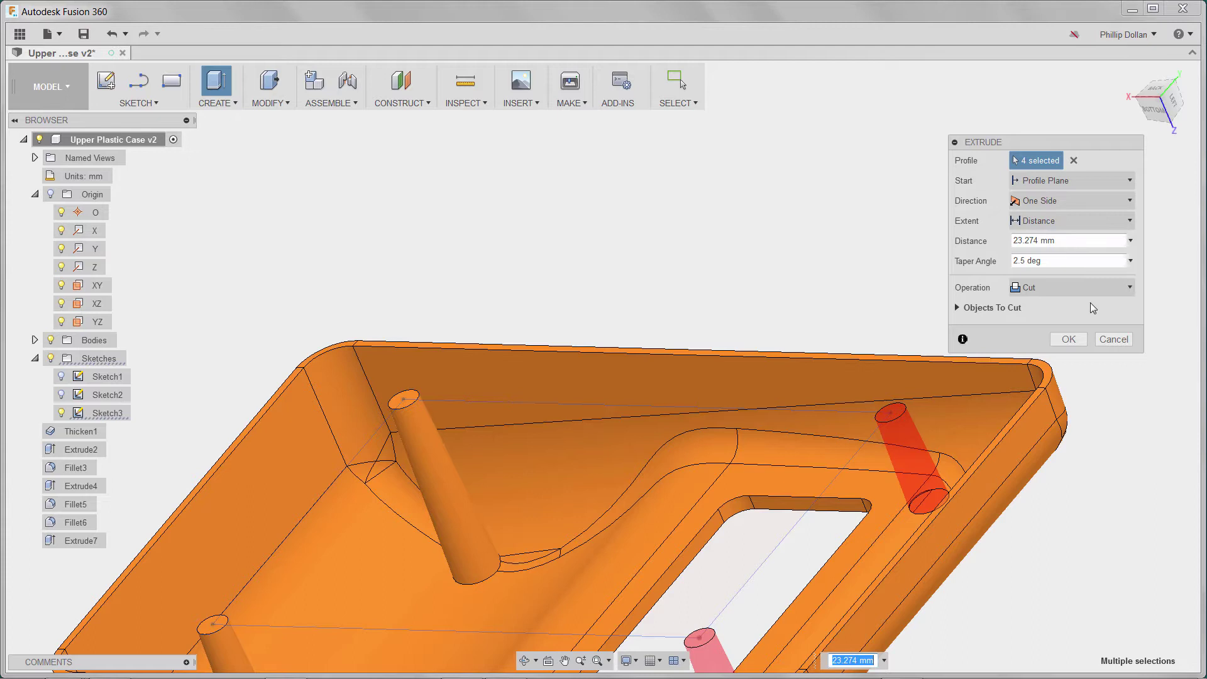
left_click(1131, 288)
left_click(1047, 310)
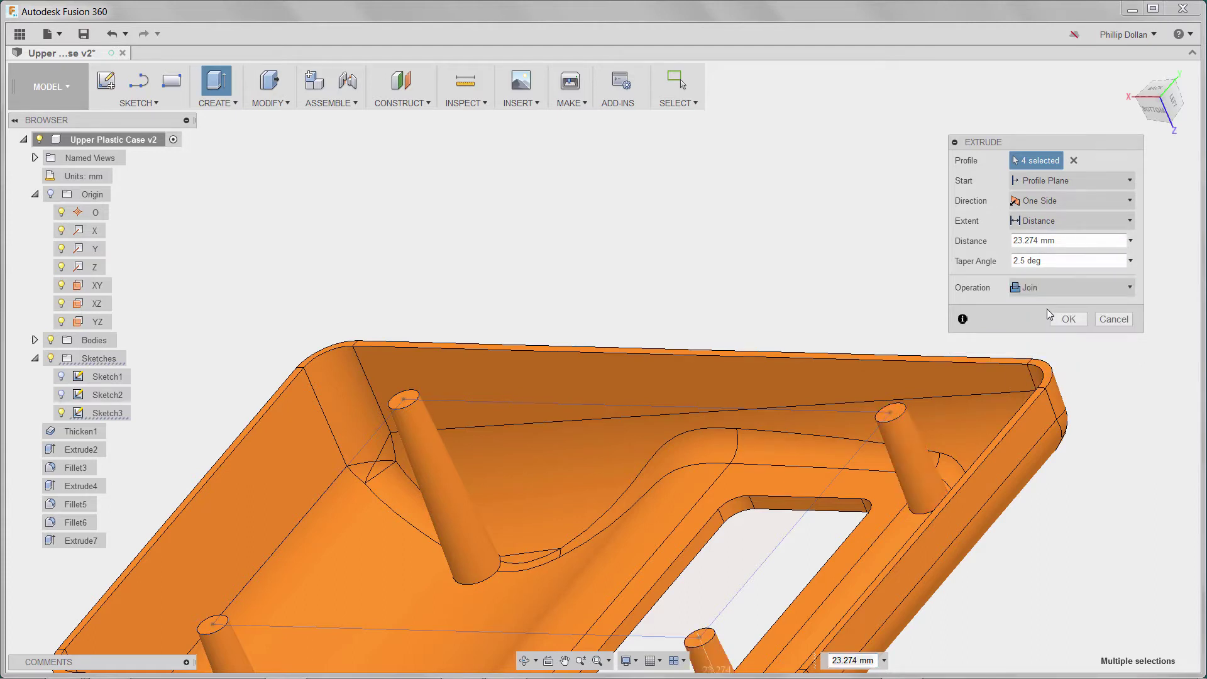
left_click(1069, 319)
middle_click_drag(979, 432, 1012, 446, "shift")
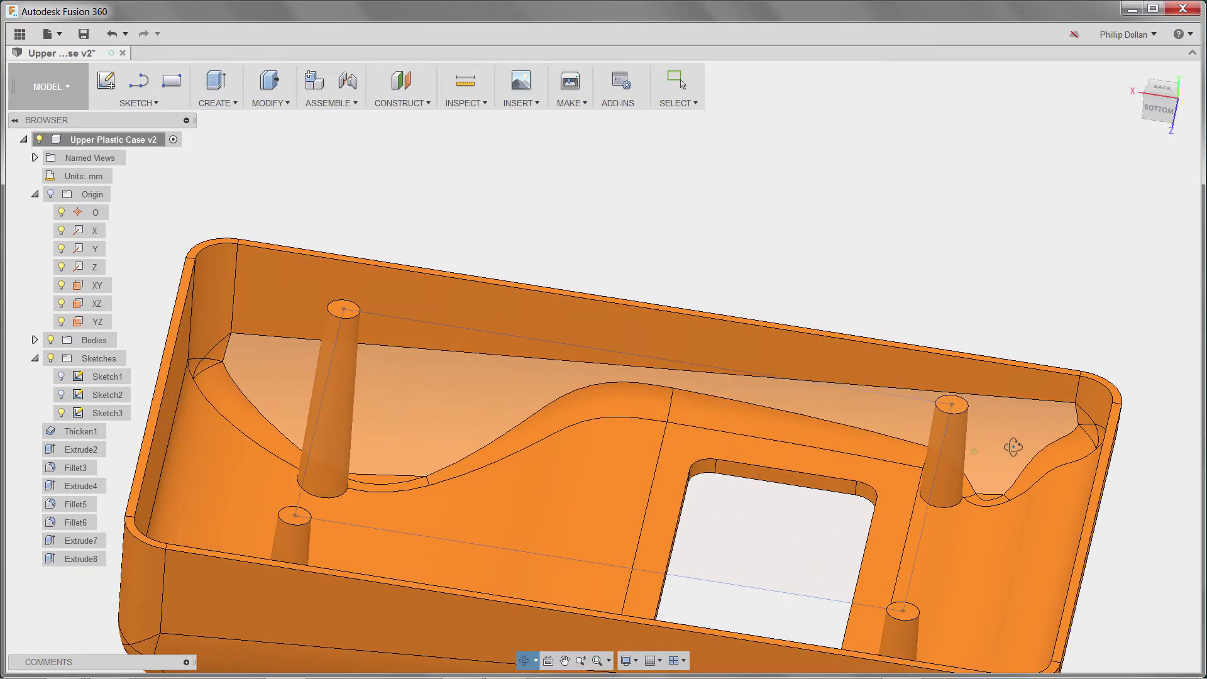
Hide Sketch3, start a sketch on the tall boss top, and project the lower-right boss's top circle.
left_click(1133, 72)
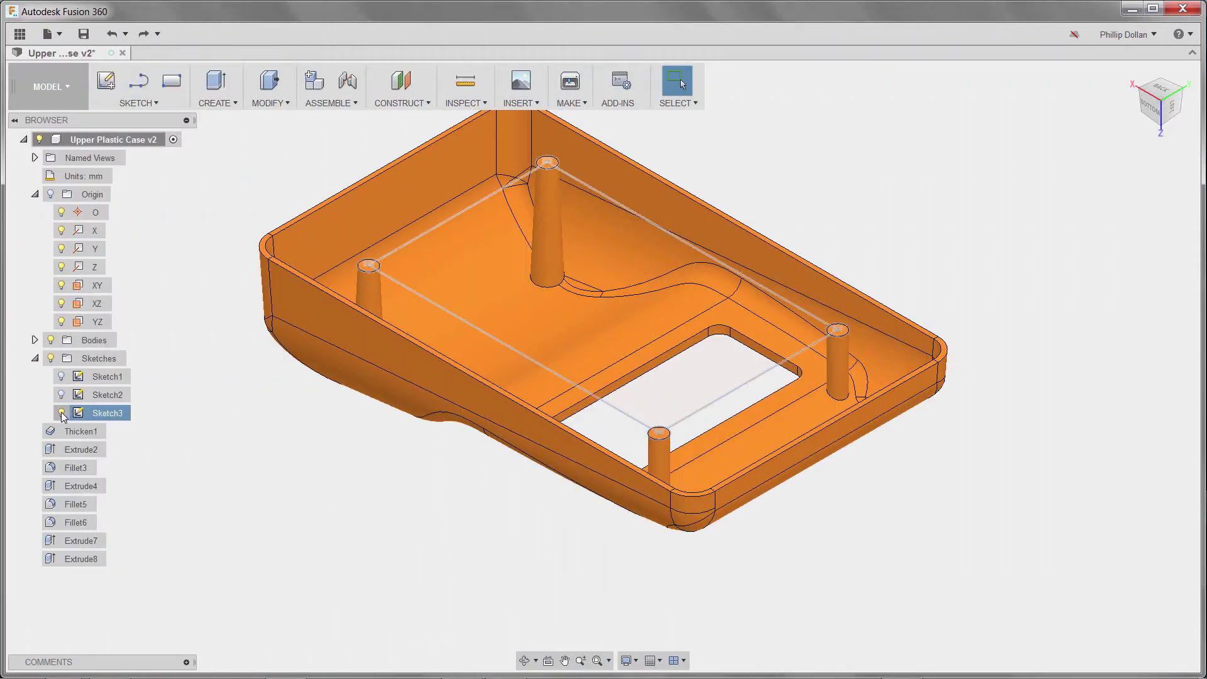
left_click(62, 413)
left_click(107, 82)
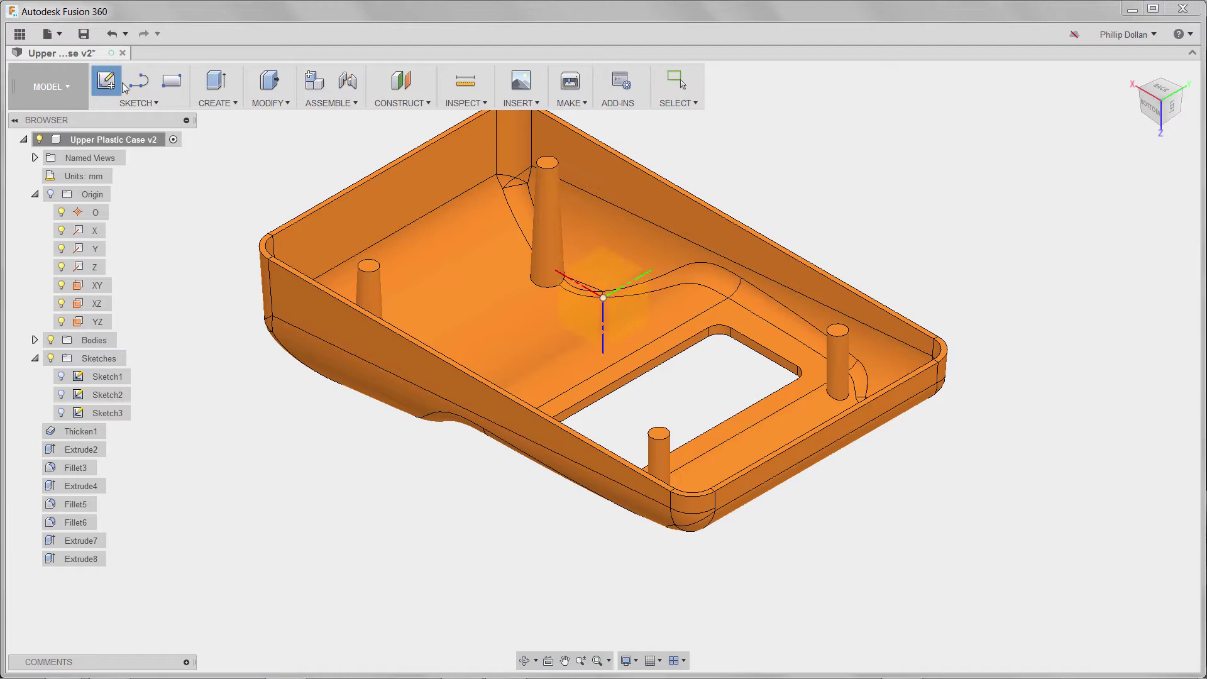
scroll(553, 191, "up", 4)
left_click(547, 150)
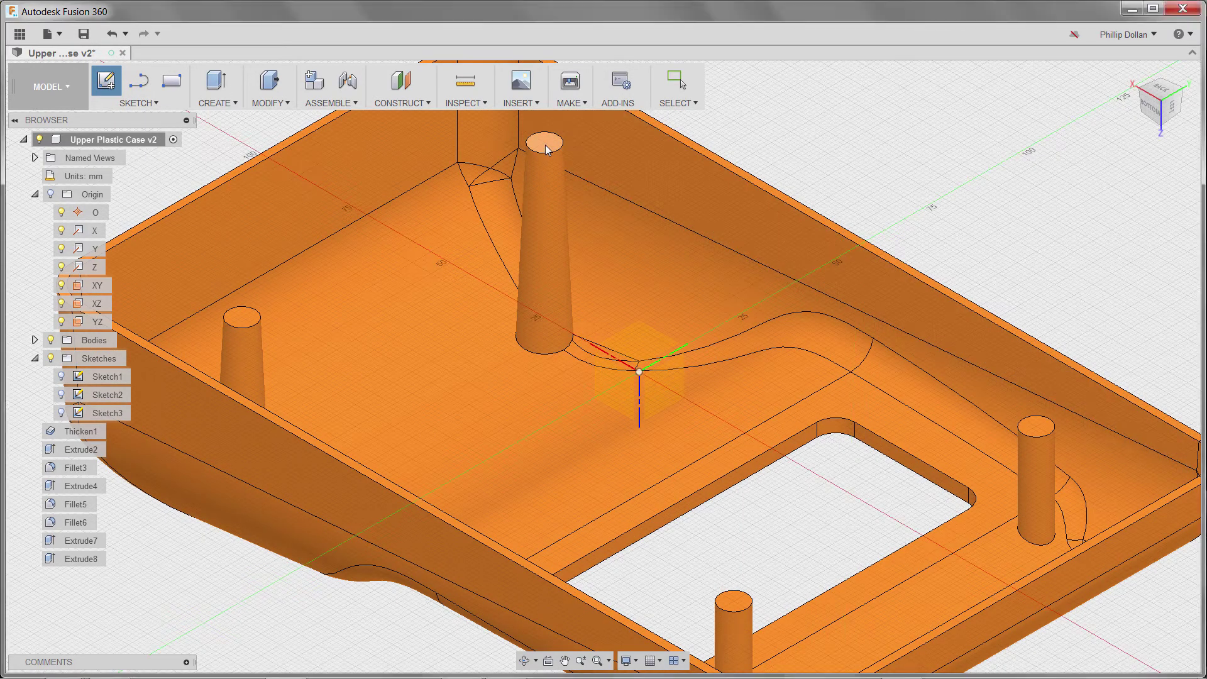
left_click(157, 103)
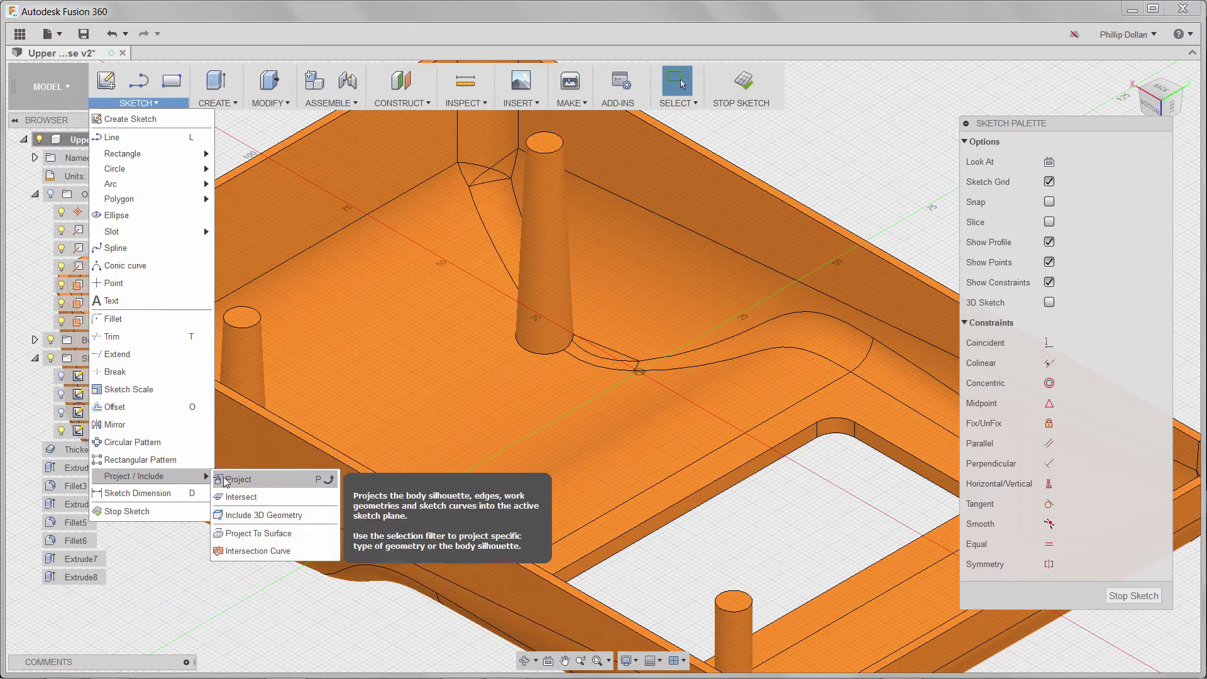
left_click(237, 479)
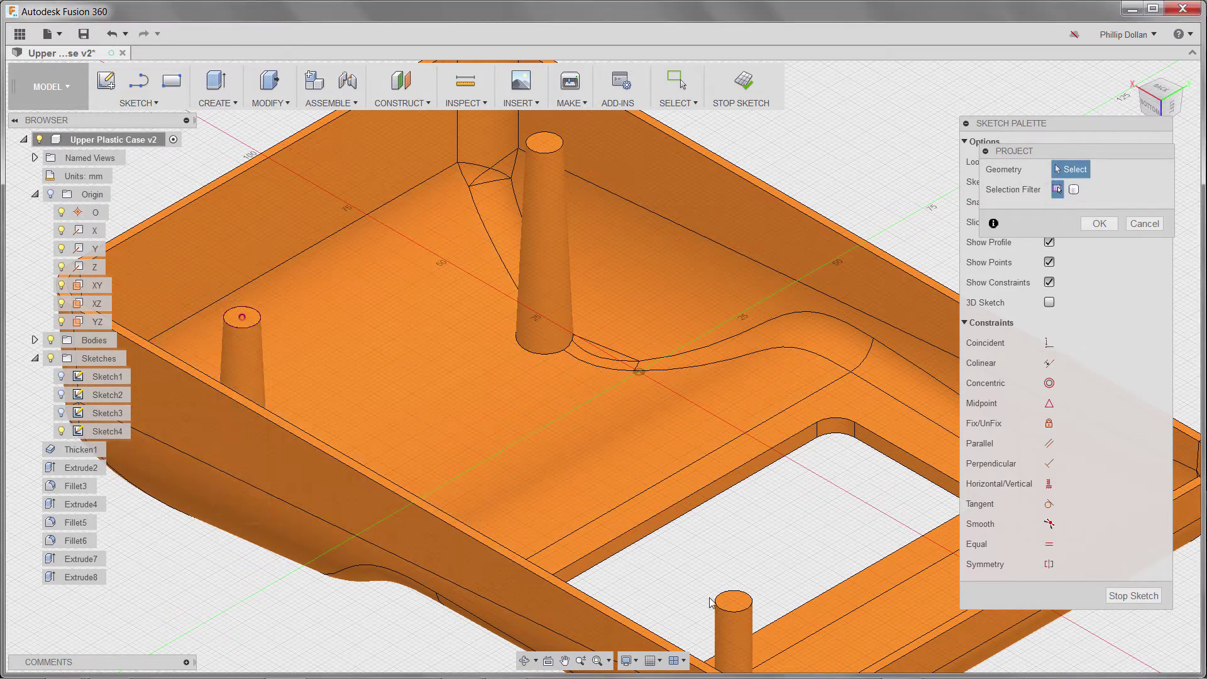
middle_click_drag(775, 525, 592, 519)
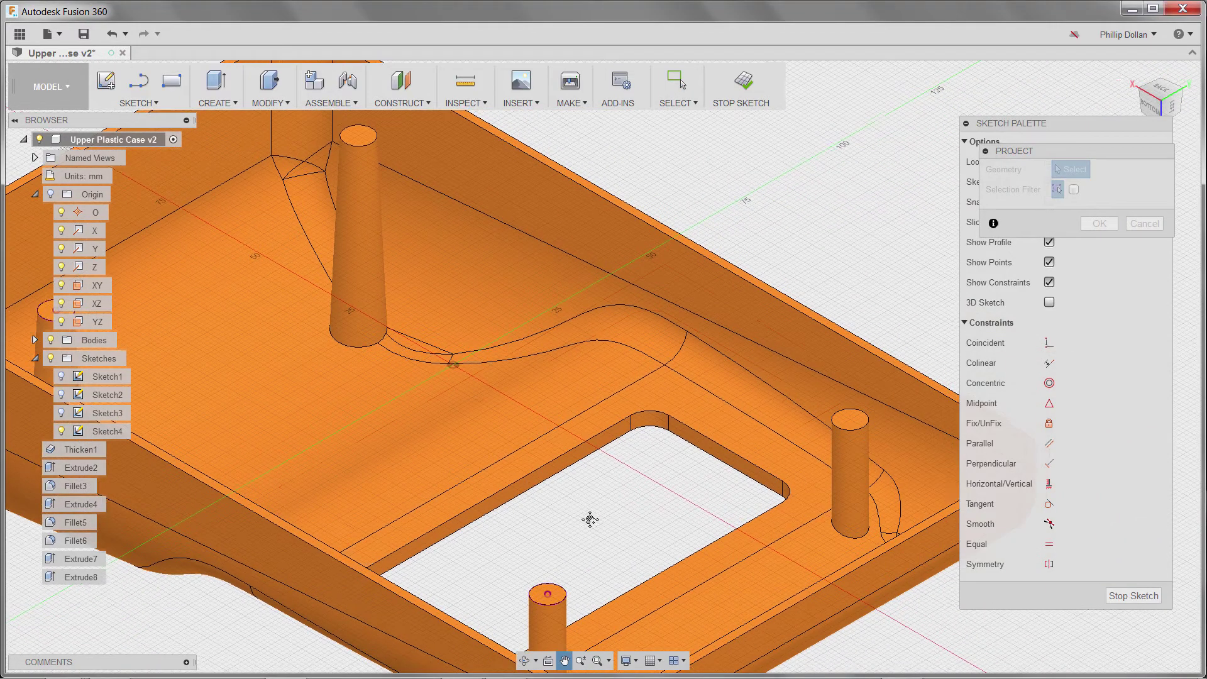
left_click(865, 428)
scroll(862, 433, "down", 3)
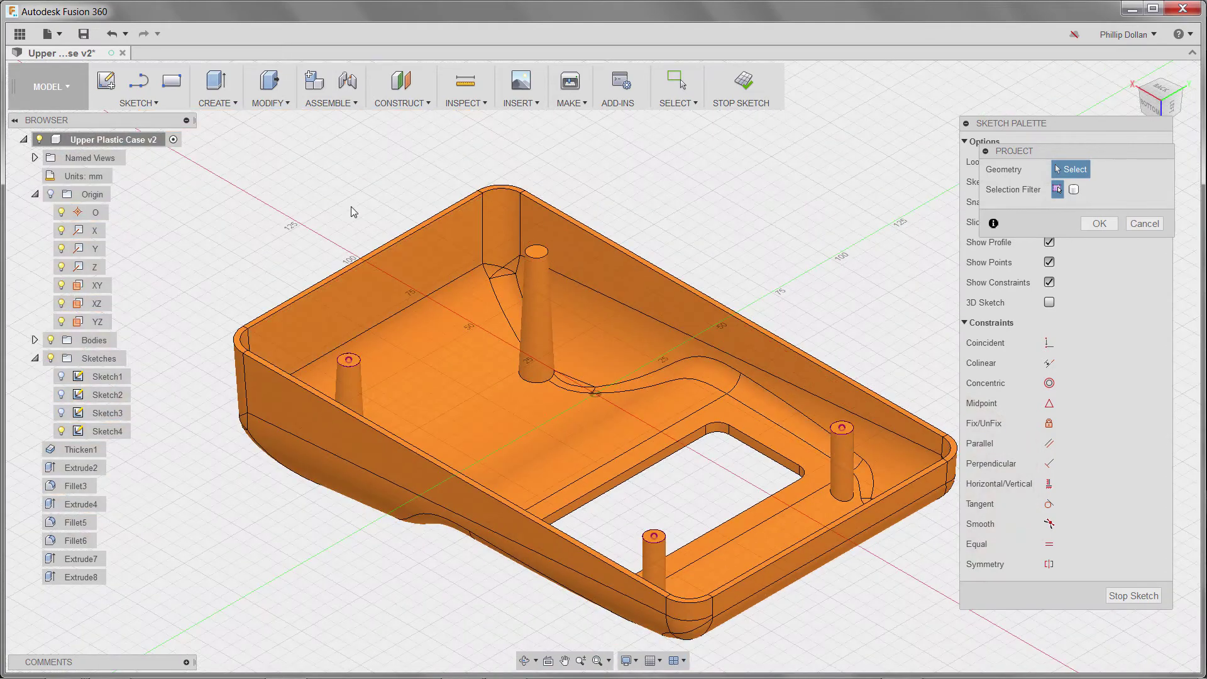
Draw 3 mm diameter circles centred on the tall and left boss tops.
left_click(152, 103)
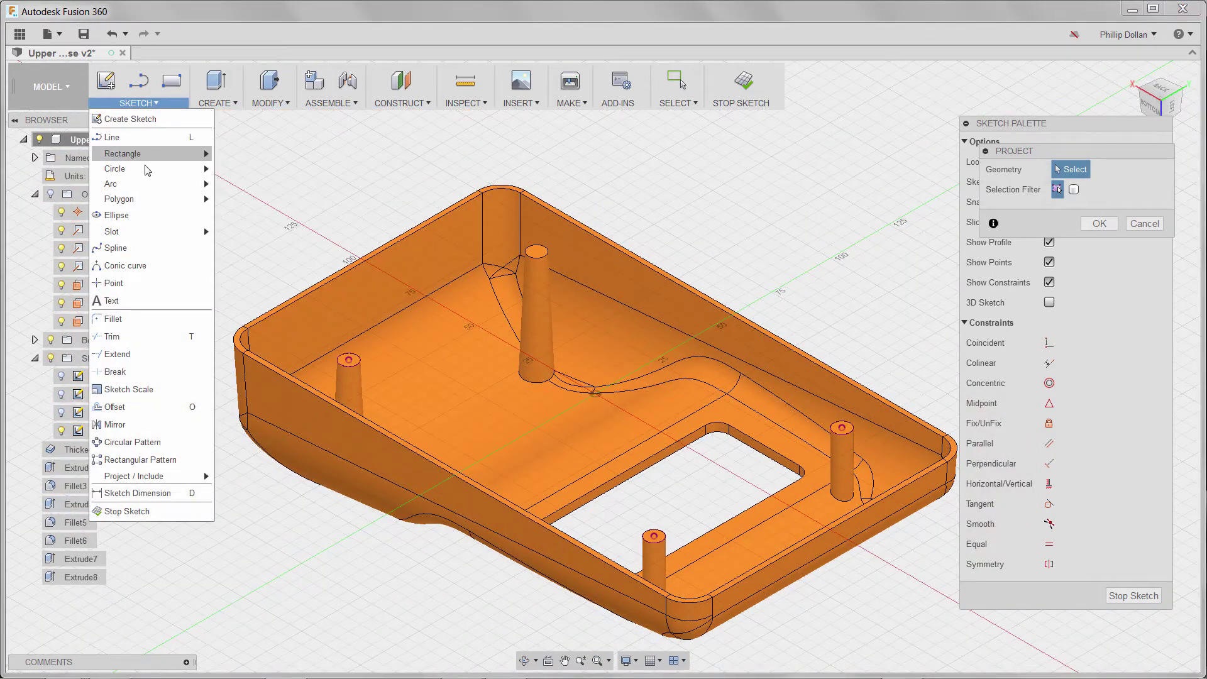
mouse_move(148, 174)
left_click(264, 172)
scroll(543, 259, "up", 6)
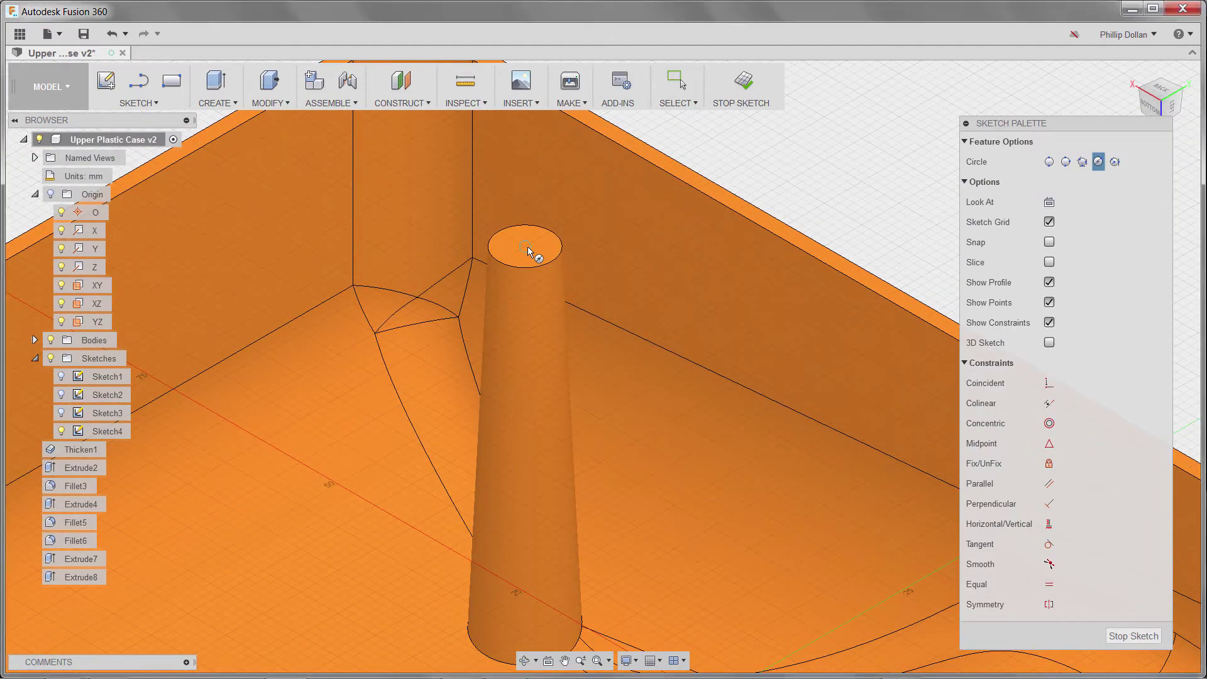
left_click(525, 246)
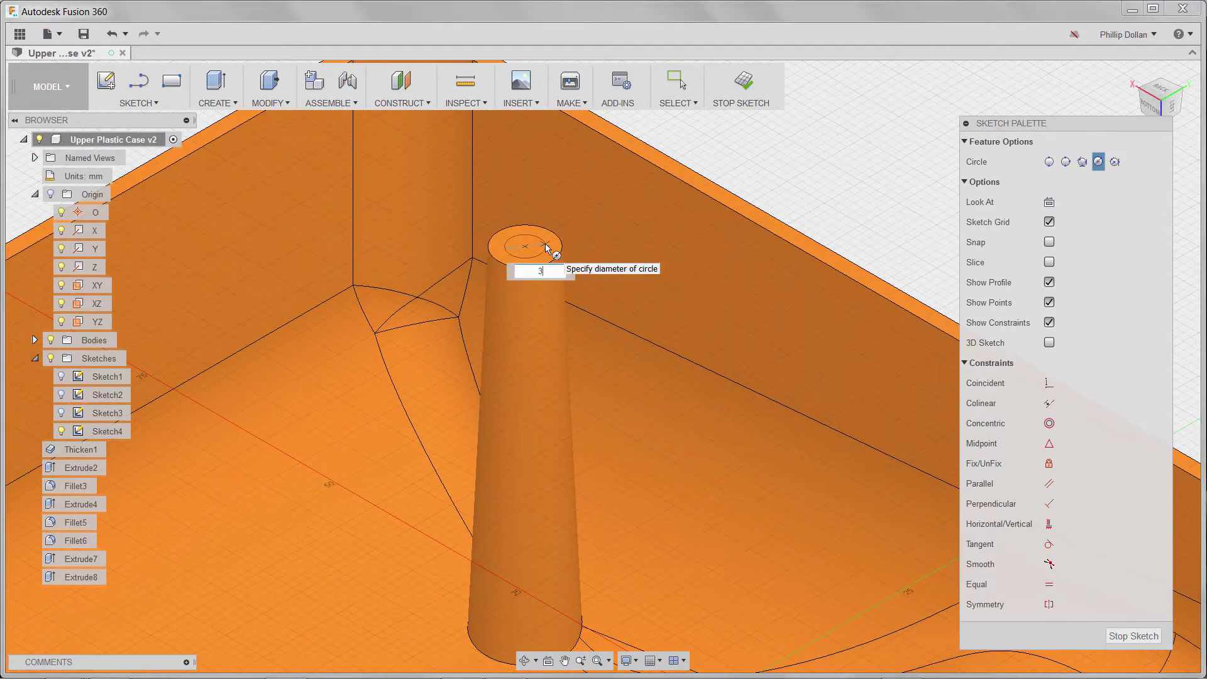
type("3")
key("Return")
key("Escape")
scroll(562, 347, "down", 4)
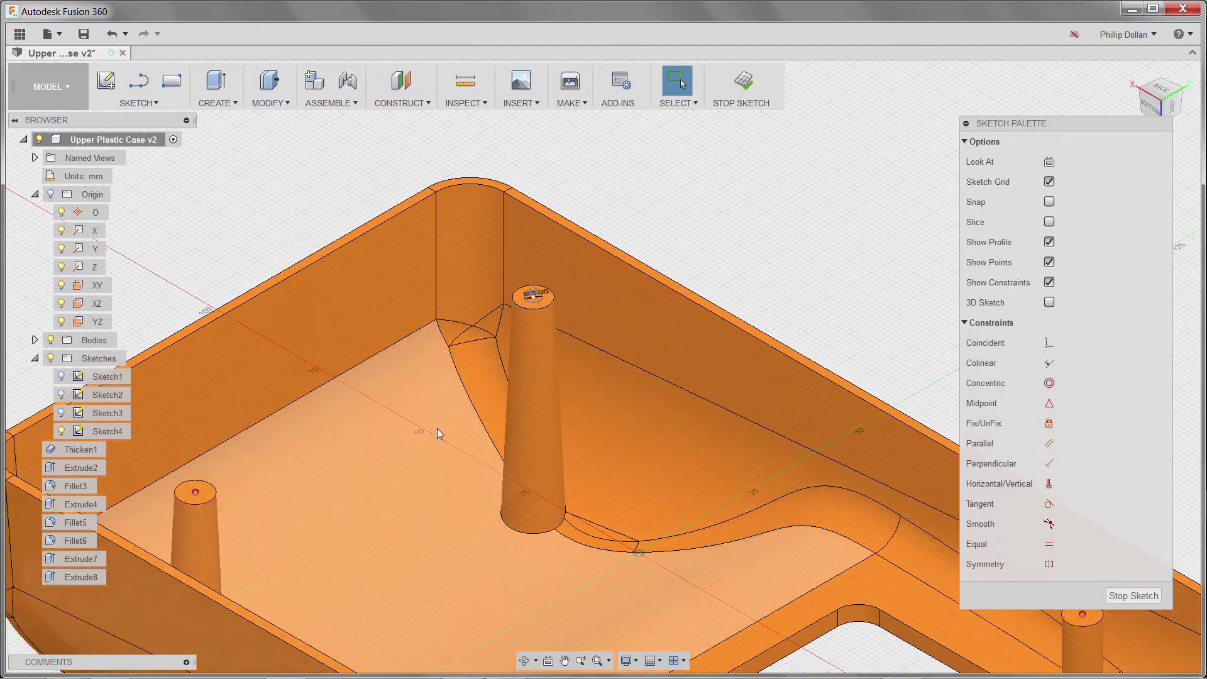
right_click(431, 440)
left_click(441, 397)
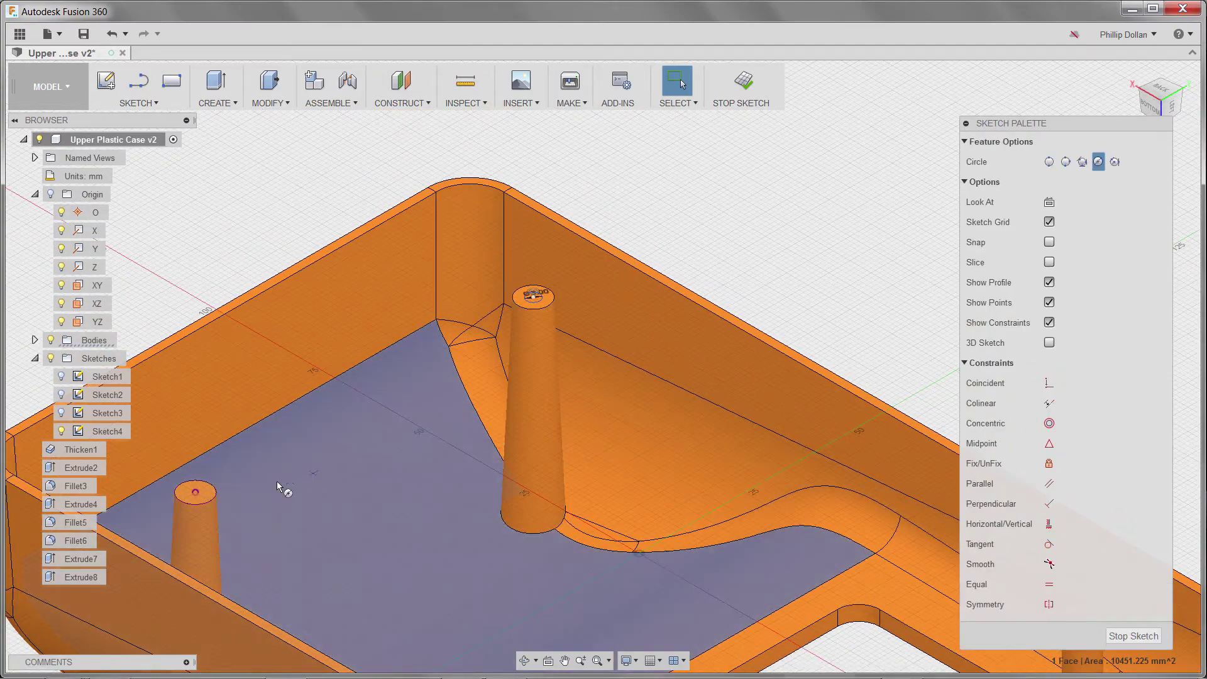
left_click(197, 492)
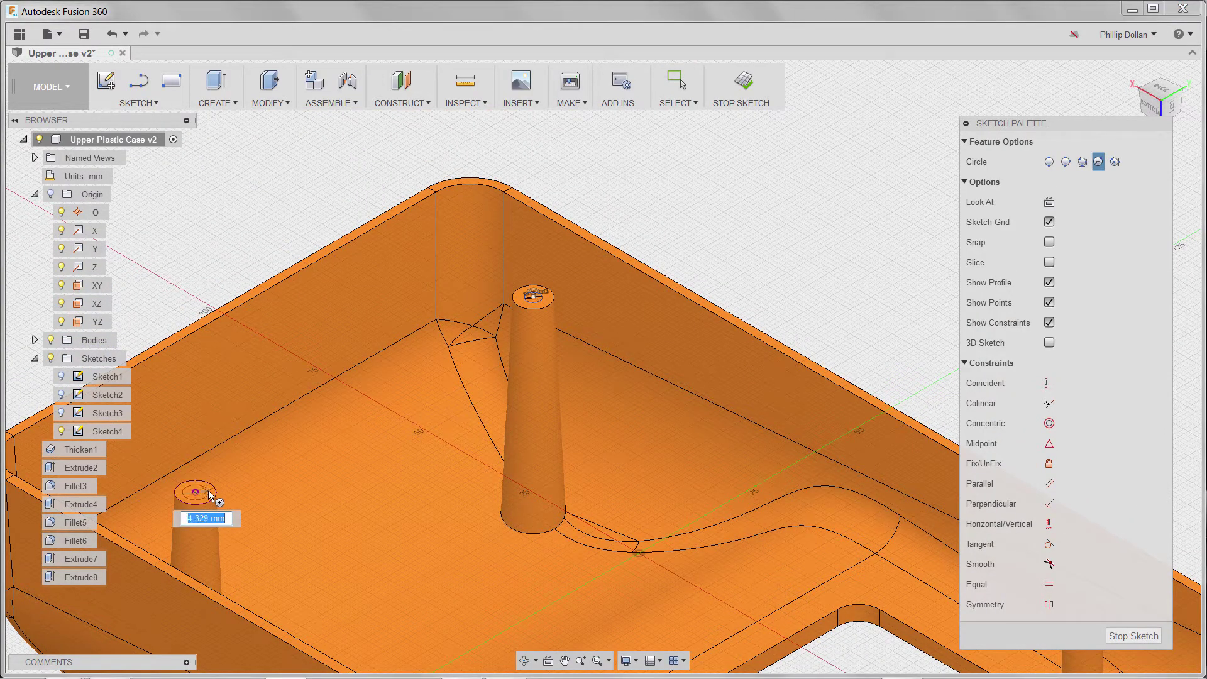
type("3")
key("Return")
key("Escape")
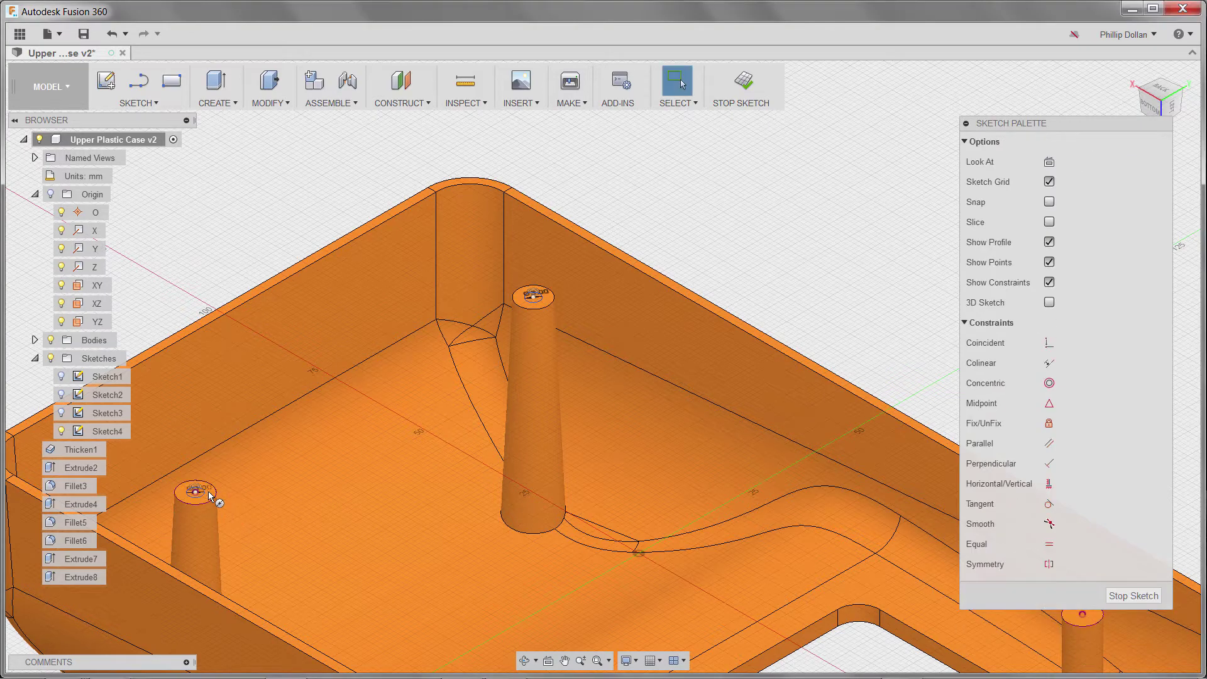
Draw 3 mm diameter circles centred on the front and right boss tops.
middle_click_drag(445, 536, 602, 488)
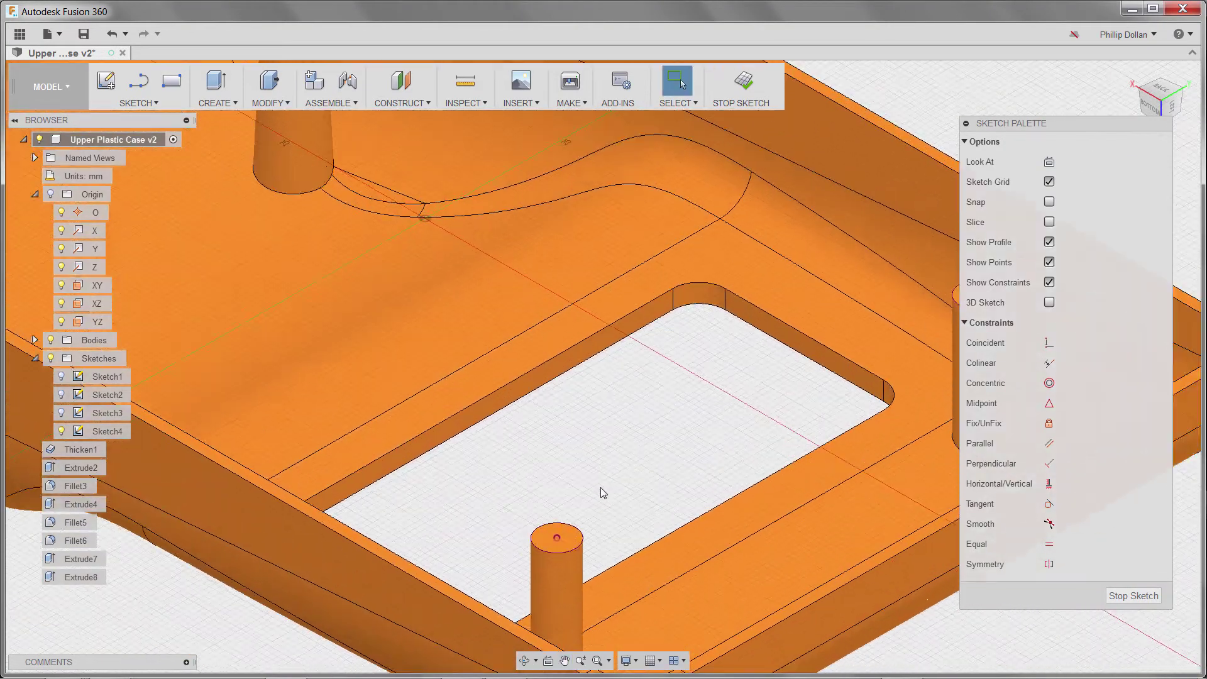
scroll(604, 487, "up", 1)
right_click(607, 480)
left_click(616, 439)
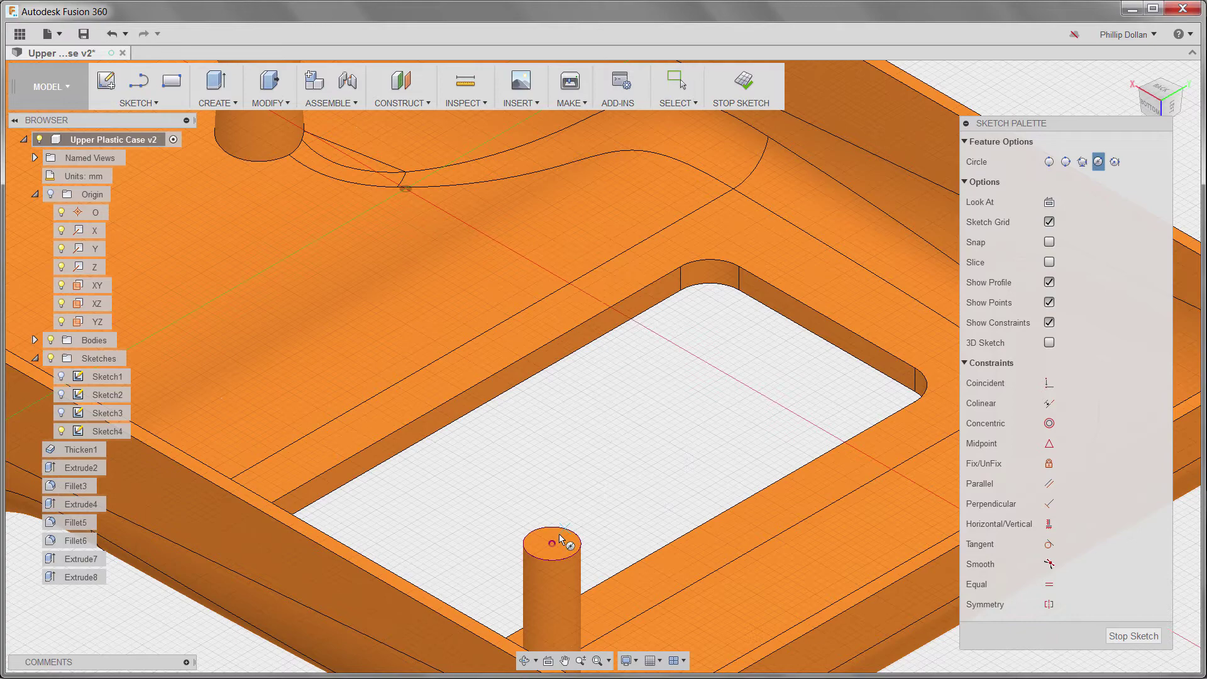
left_click(554, 543)
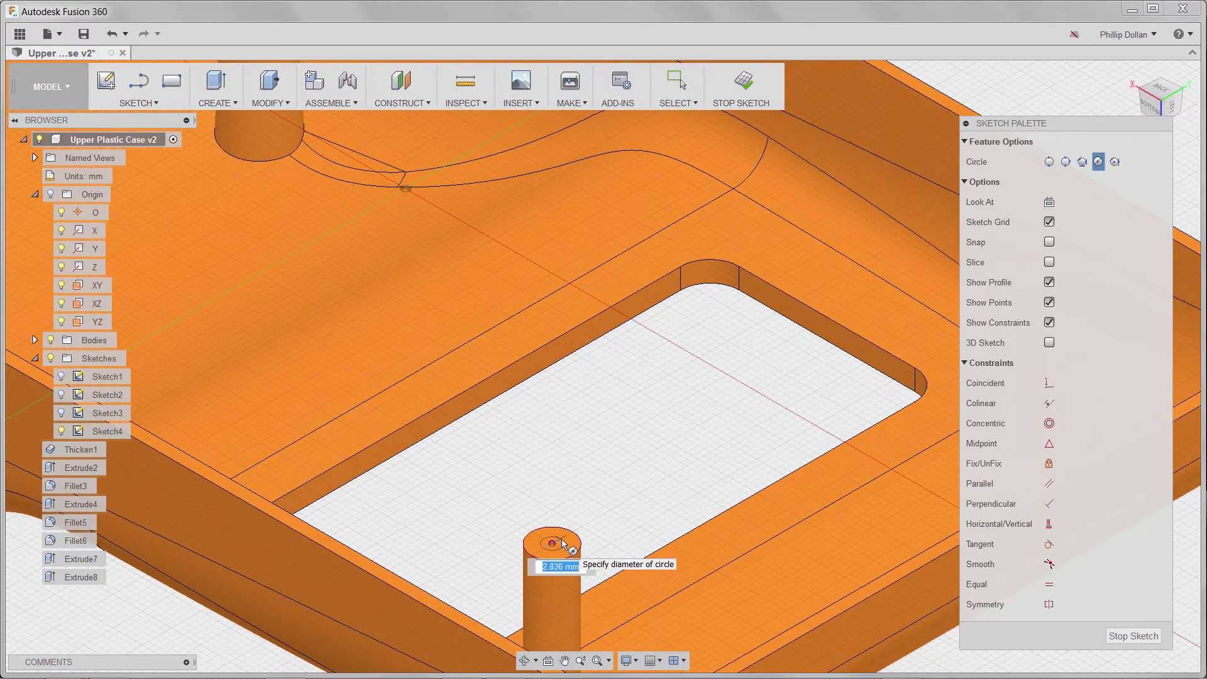
type("3")
key("Return")
key("Escape")
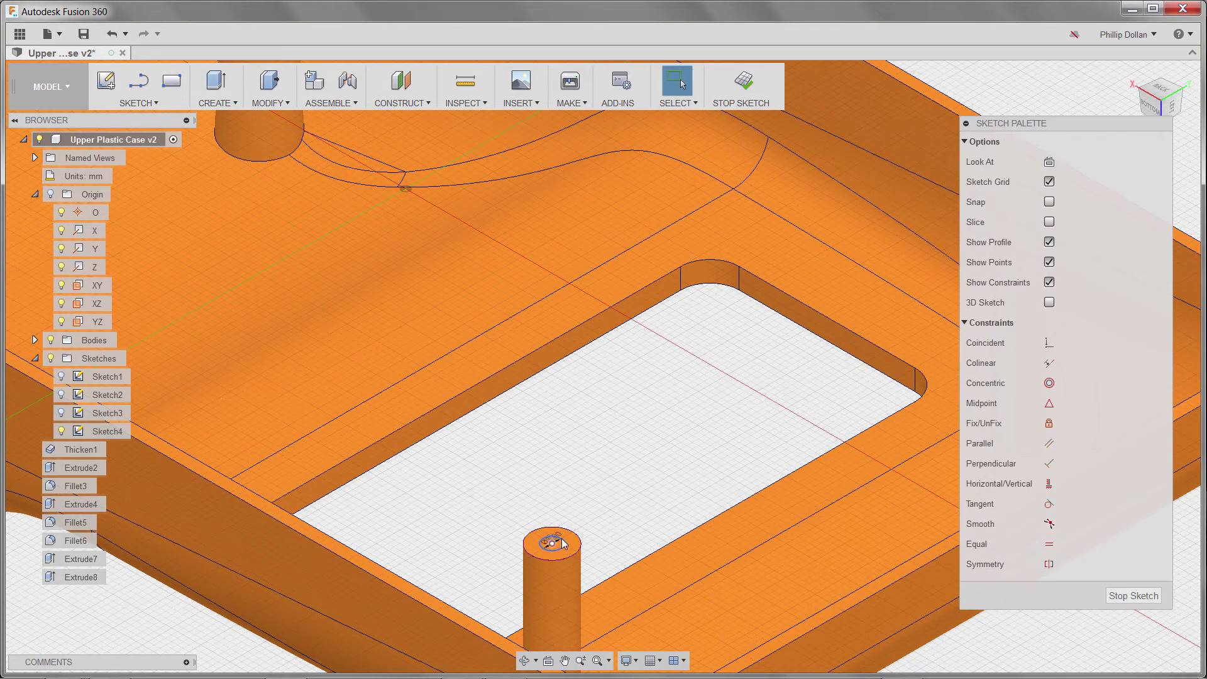
right_click(617, 447)
left_click(639, 403)
middle_click_drag(735, 413, 539, 451)
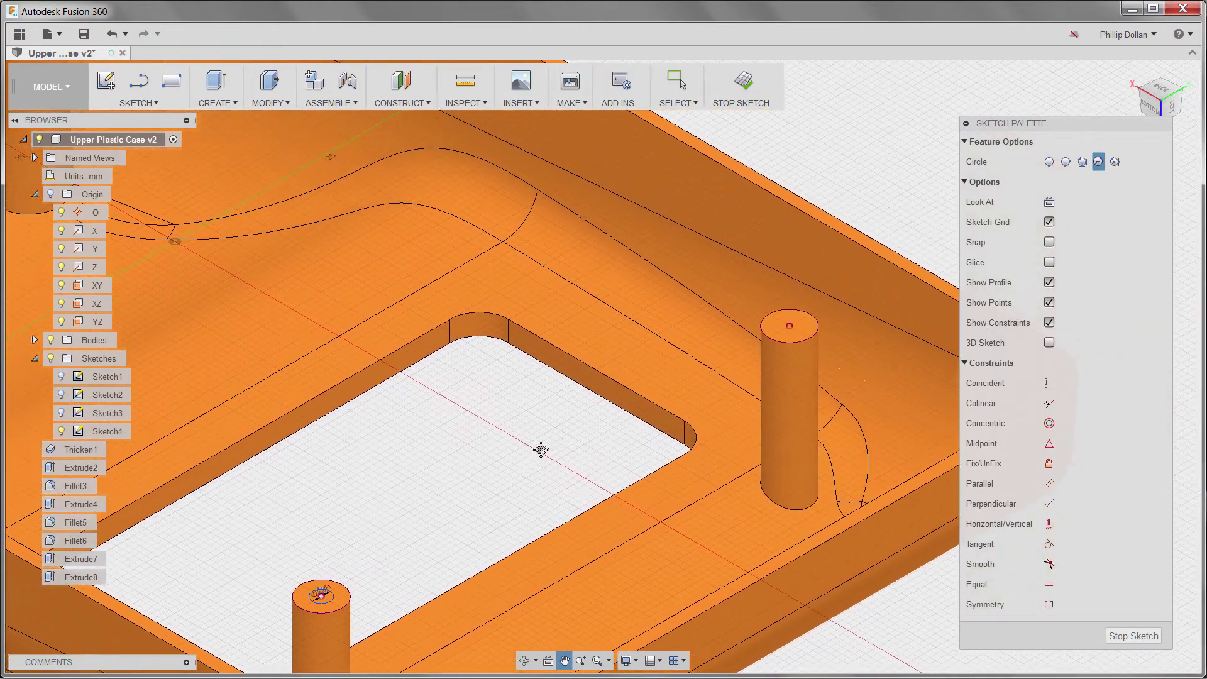
left_click(791, 327)
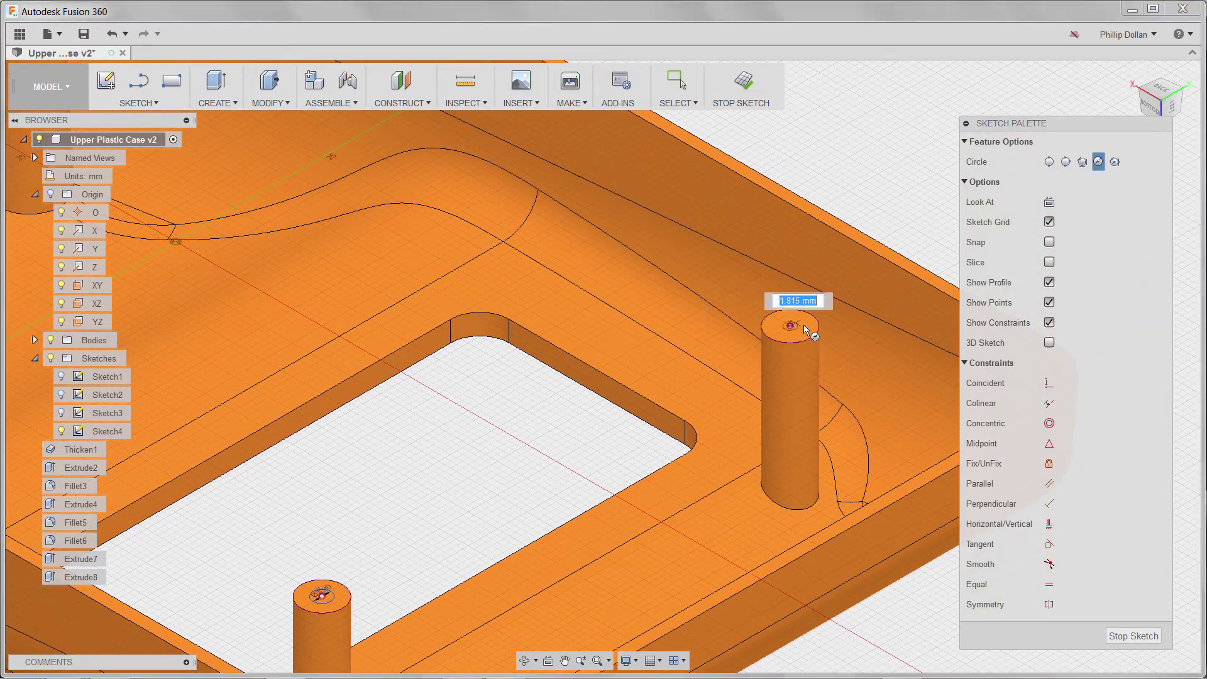
key("Return")
key("Escape")
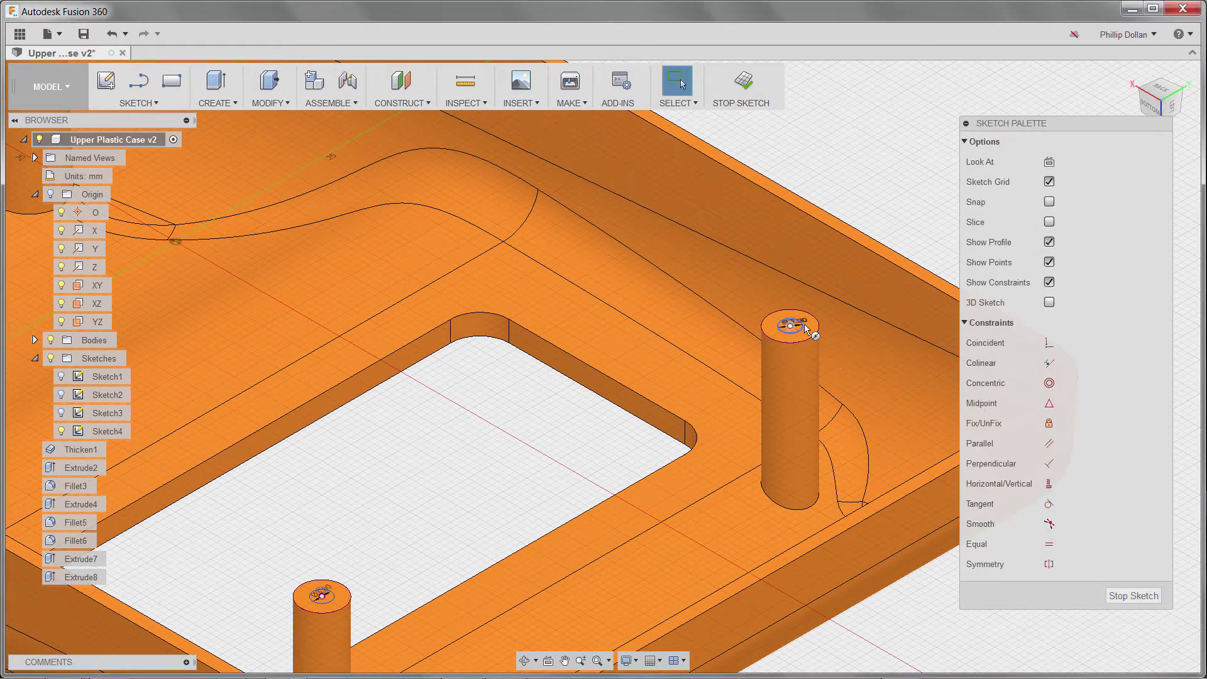
Press-pull the four boss-top circles 15 mm down as a cut.
left_click(272, 88)
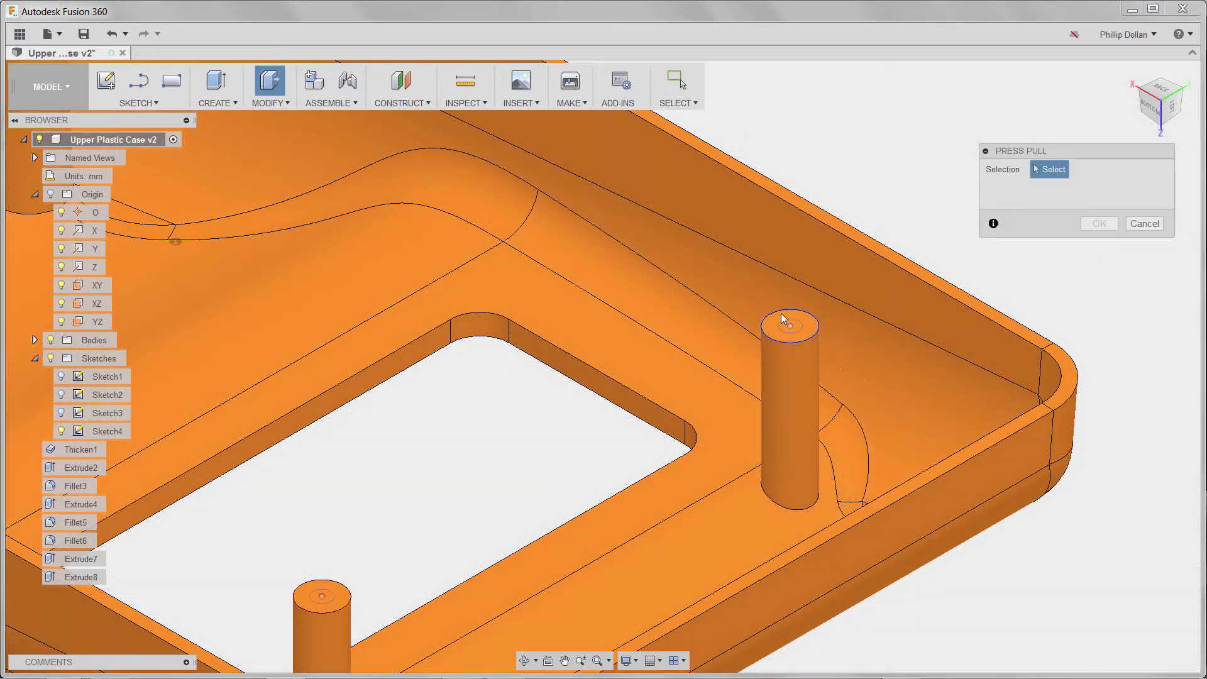
left_click(793, 327)
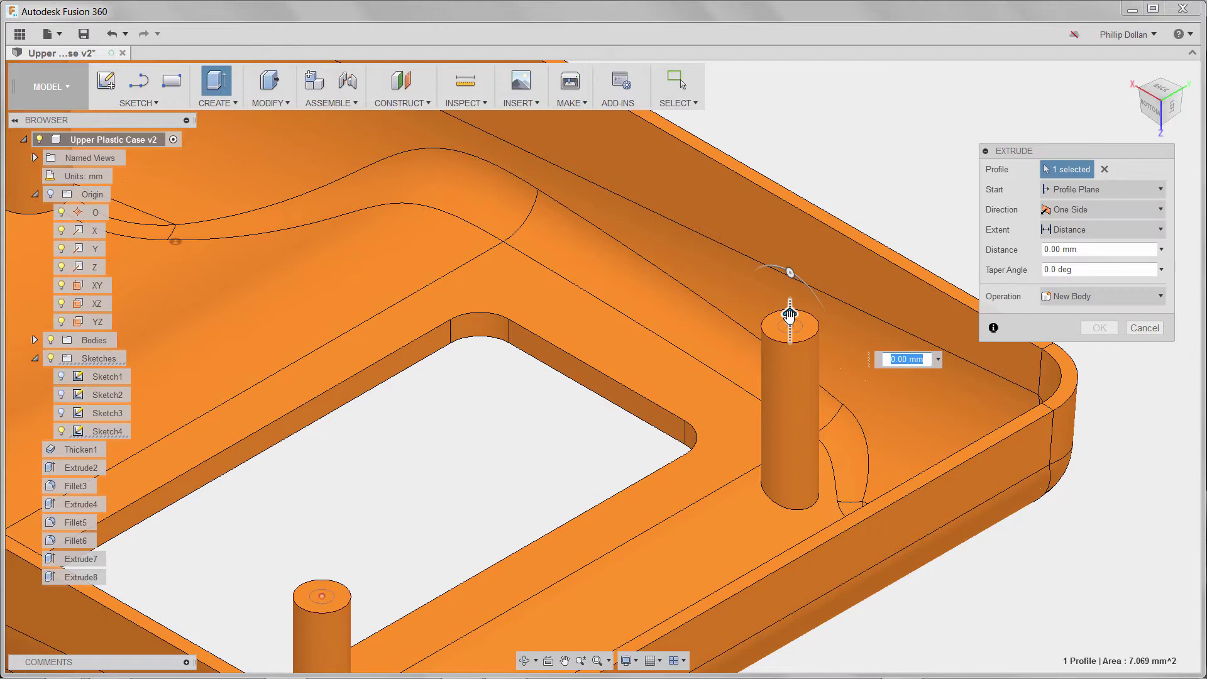
left_click_drag(788, 320, 790, 362)
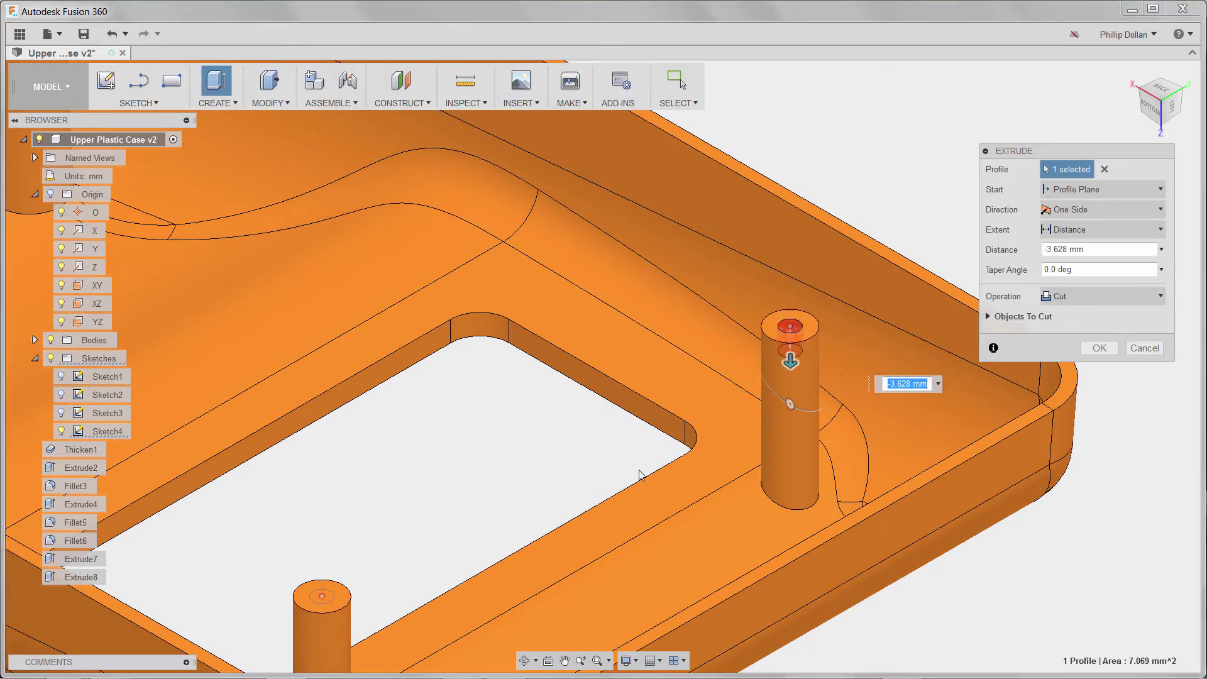
left_click(325, 599)
middle_click_drag(430, 456, 275, 304)
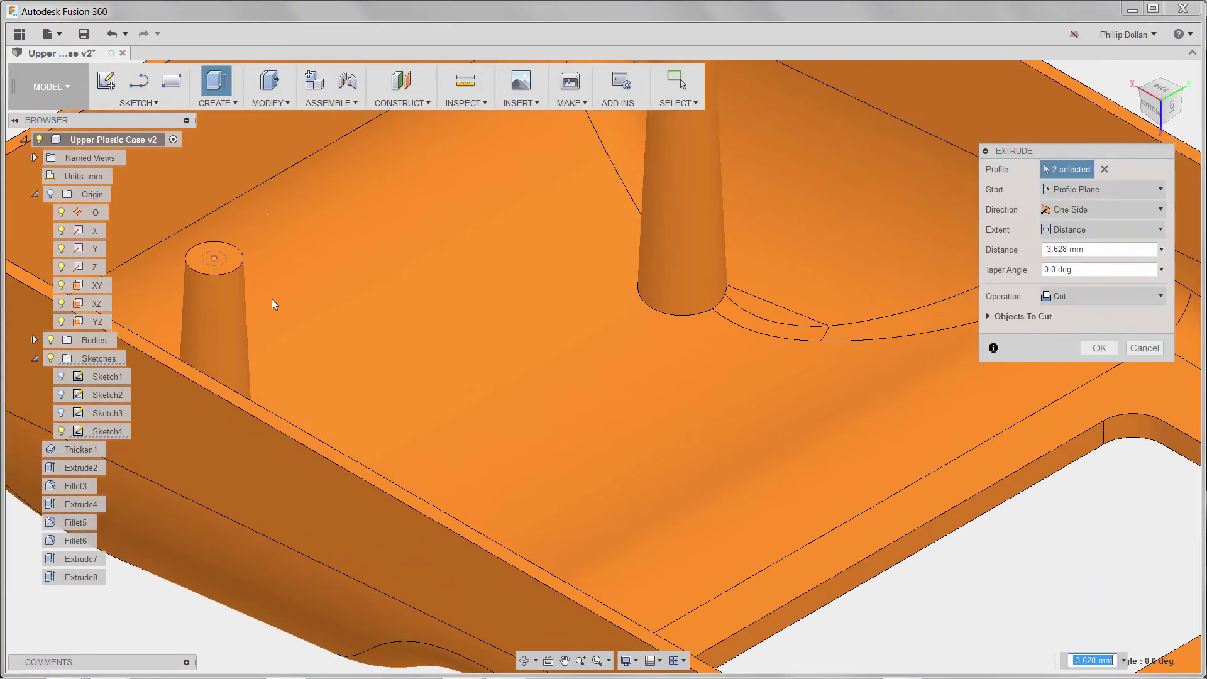
left_click(222, 259)
scroll(566, 340, "down", 5)
scroll(629, 352, "up", 5)
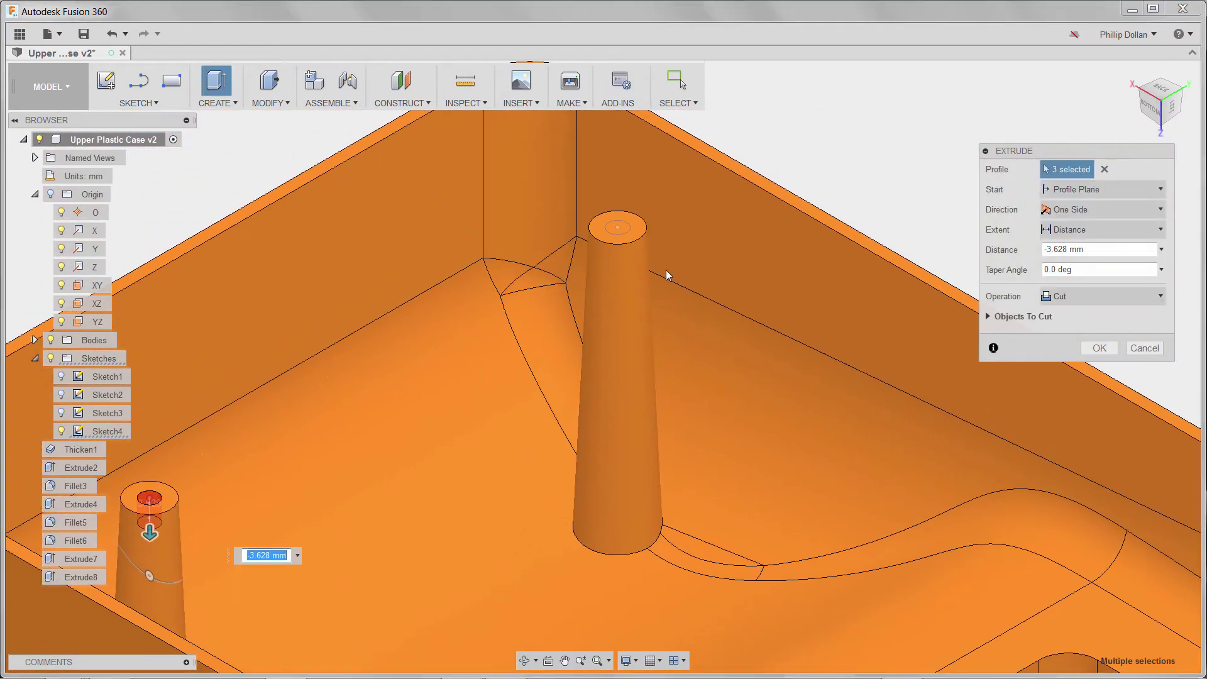
left_click(626, 231)
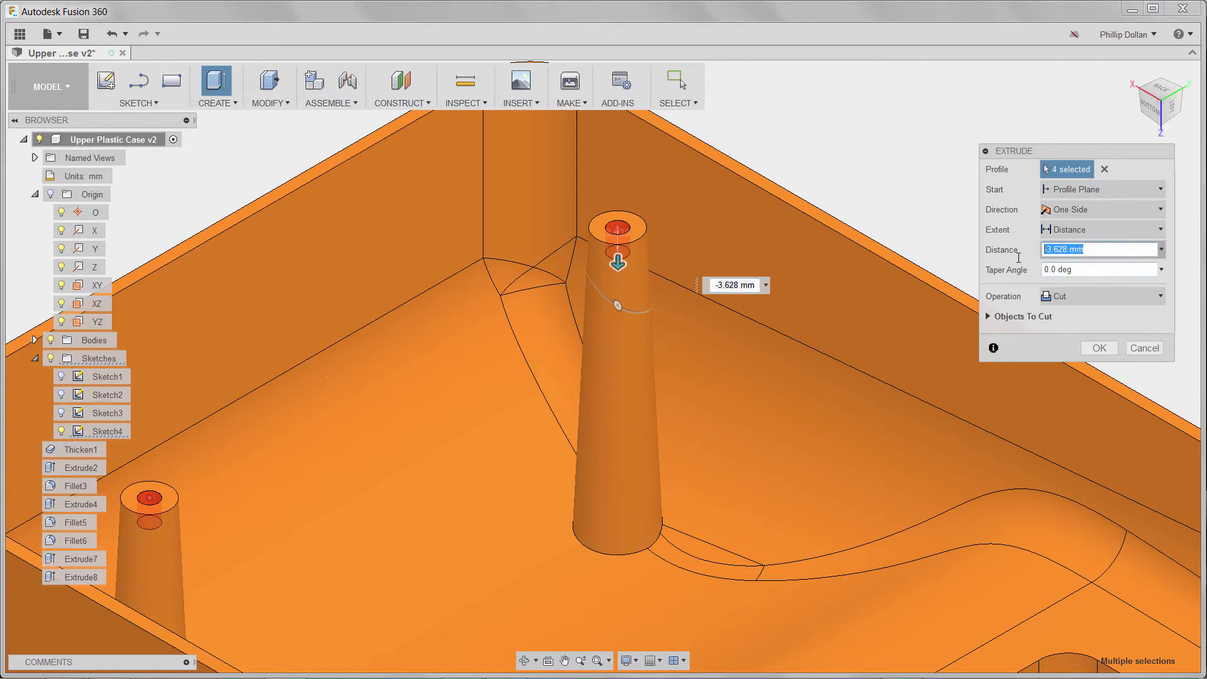
type("15")
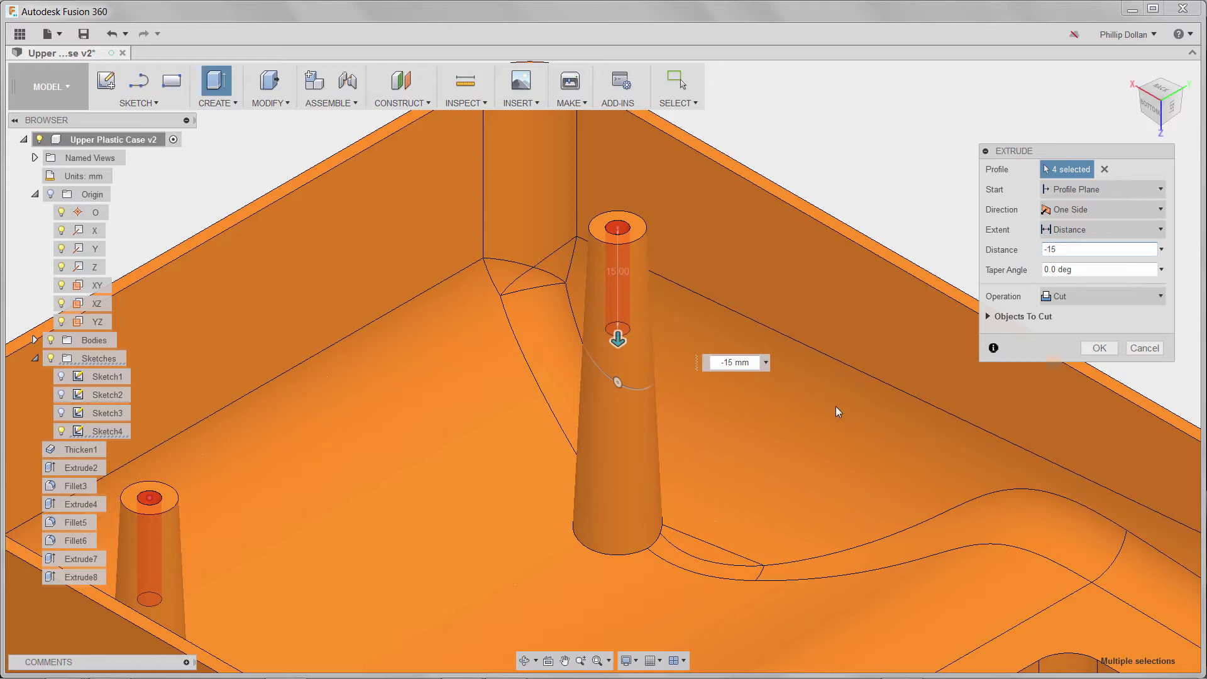
Give the holes a -2° taper and finish the cut.
left_click(618, 383)
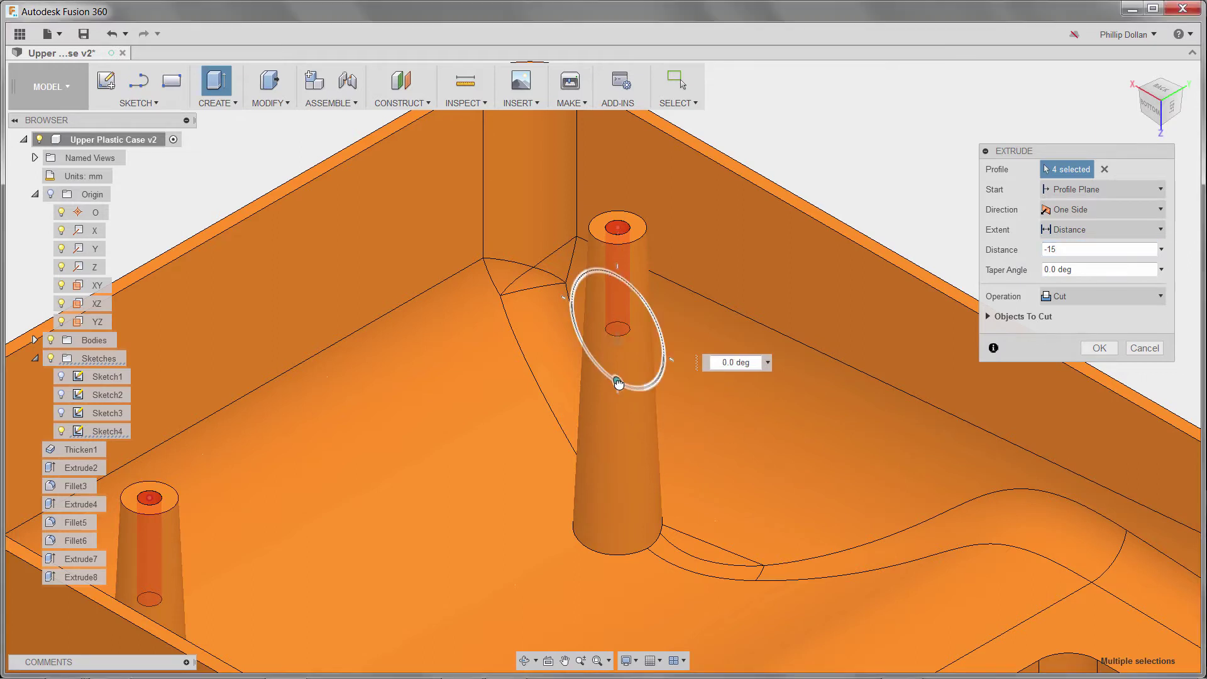
left_click_drag(619, 382, 617, 379)
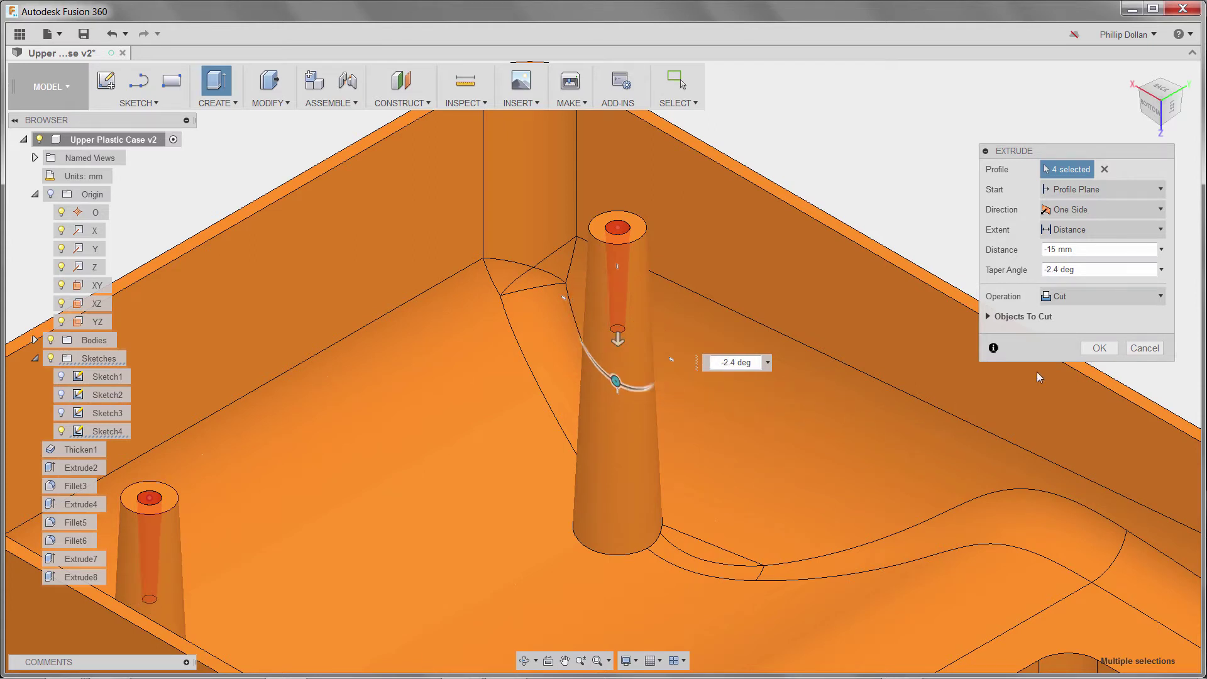
left_click(1029, 271)
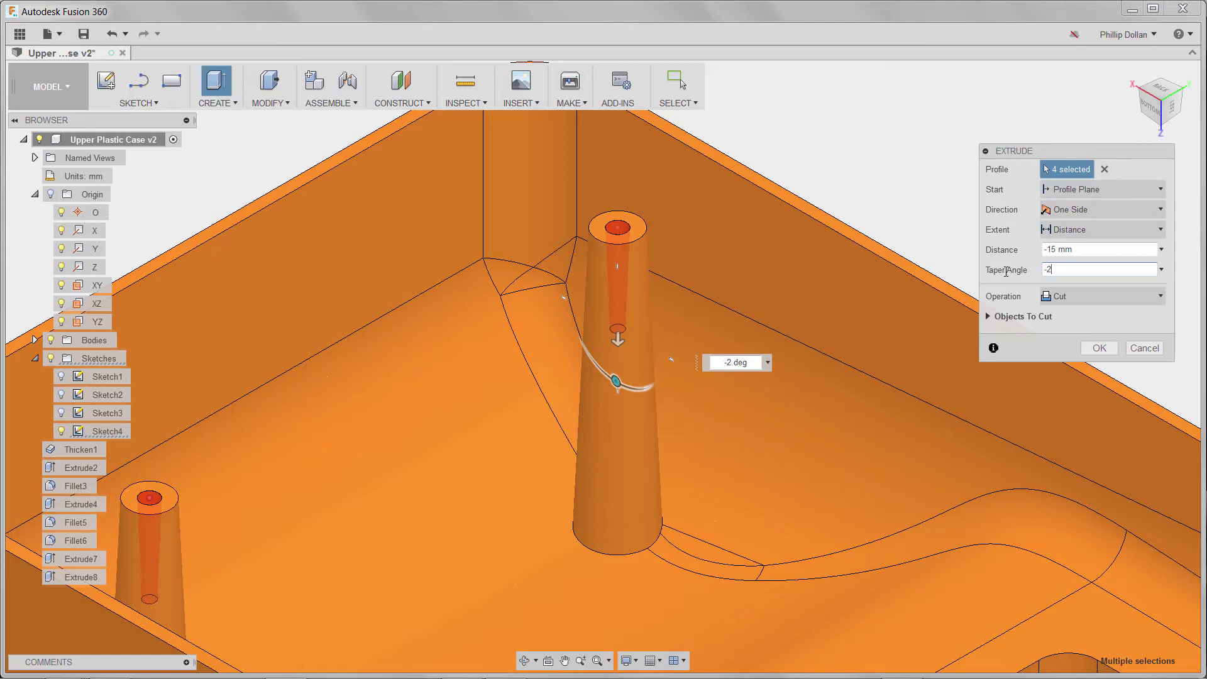
type("-2")
key("Return")
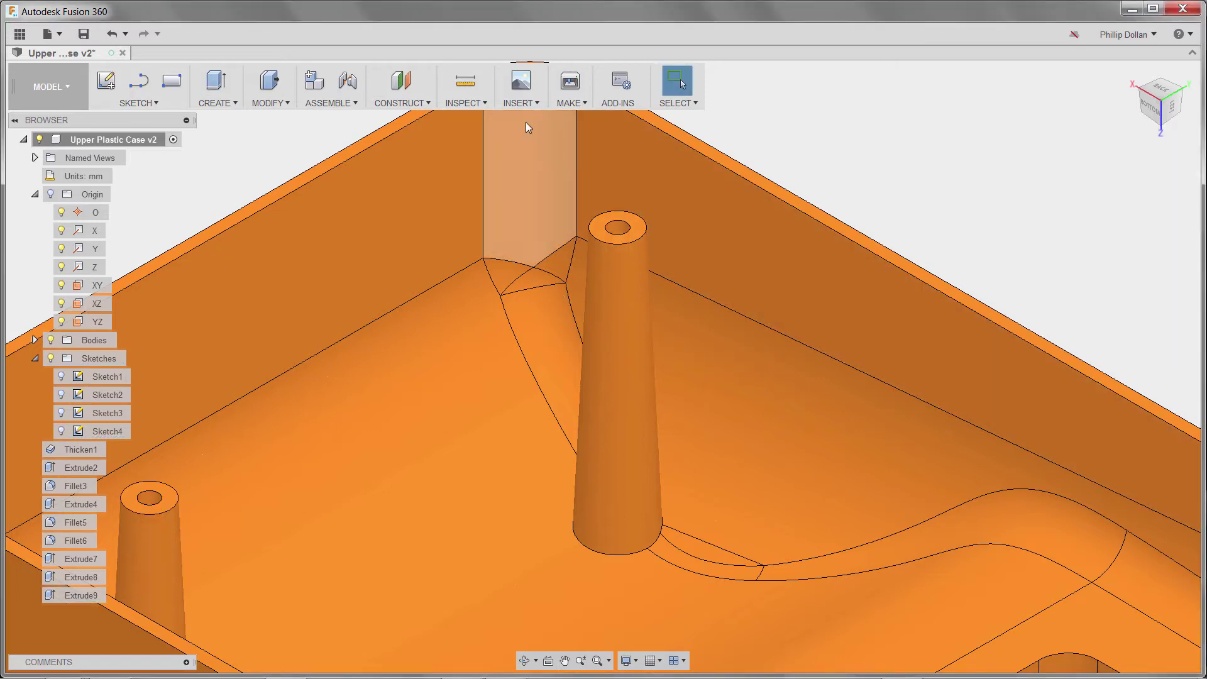
Start a fillet on the base edges of the bosses.
left_click(270, 103)
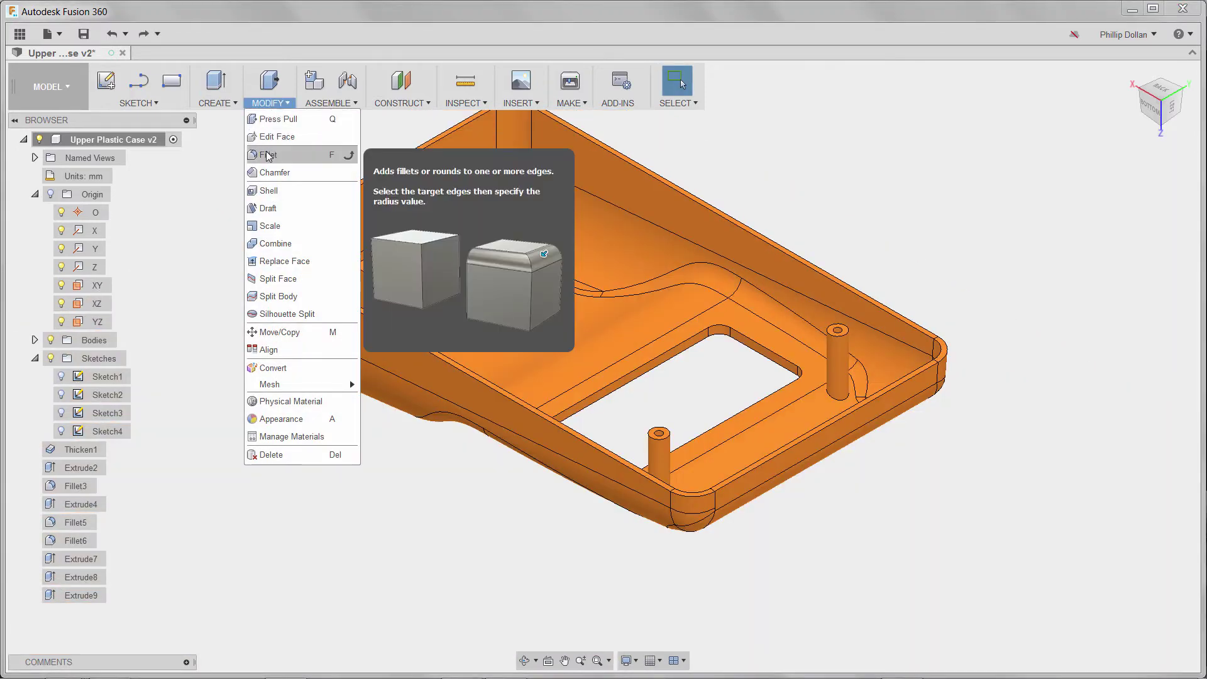
left_click(268, 155)
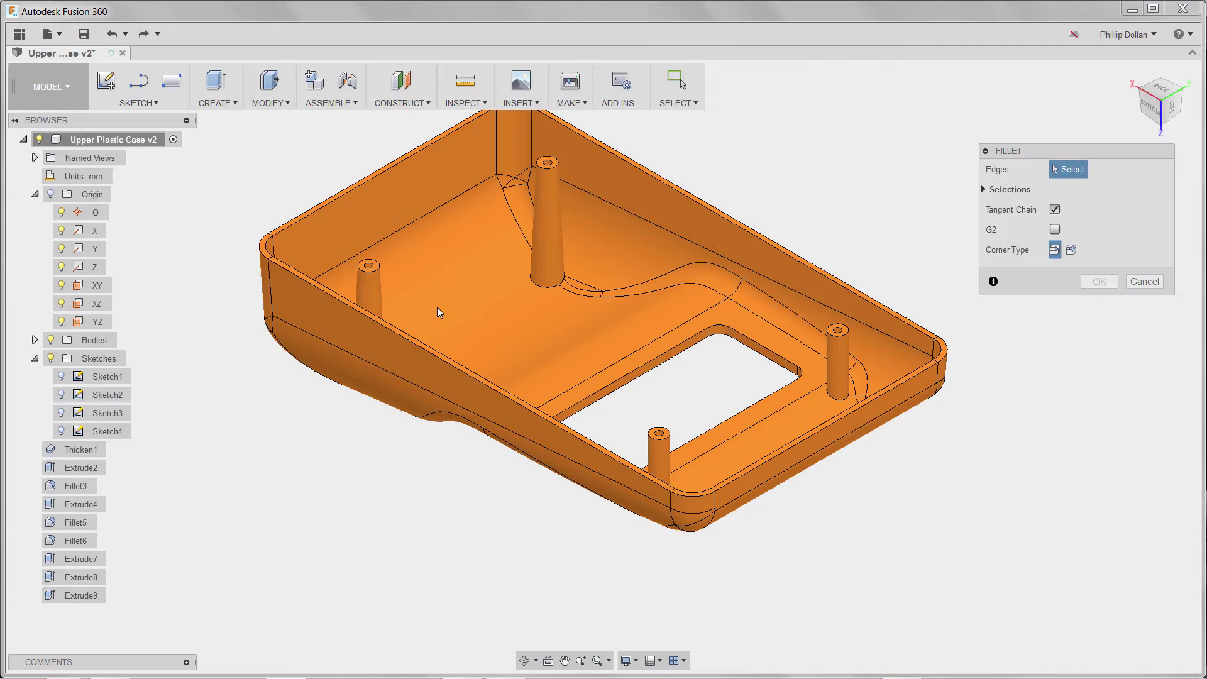
left_click(544, 291)
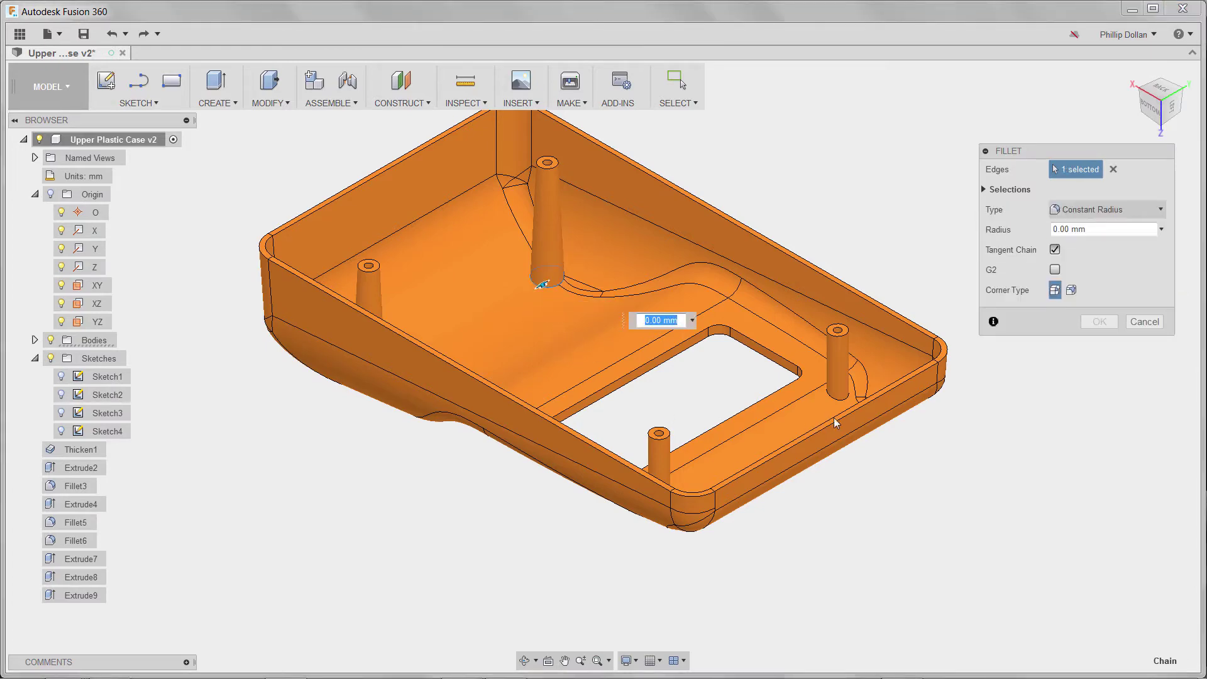
left_click(836, 395)
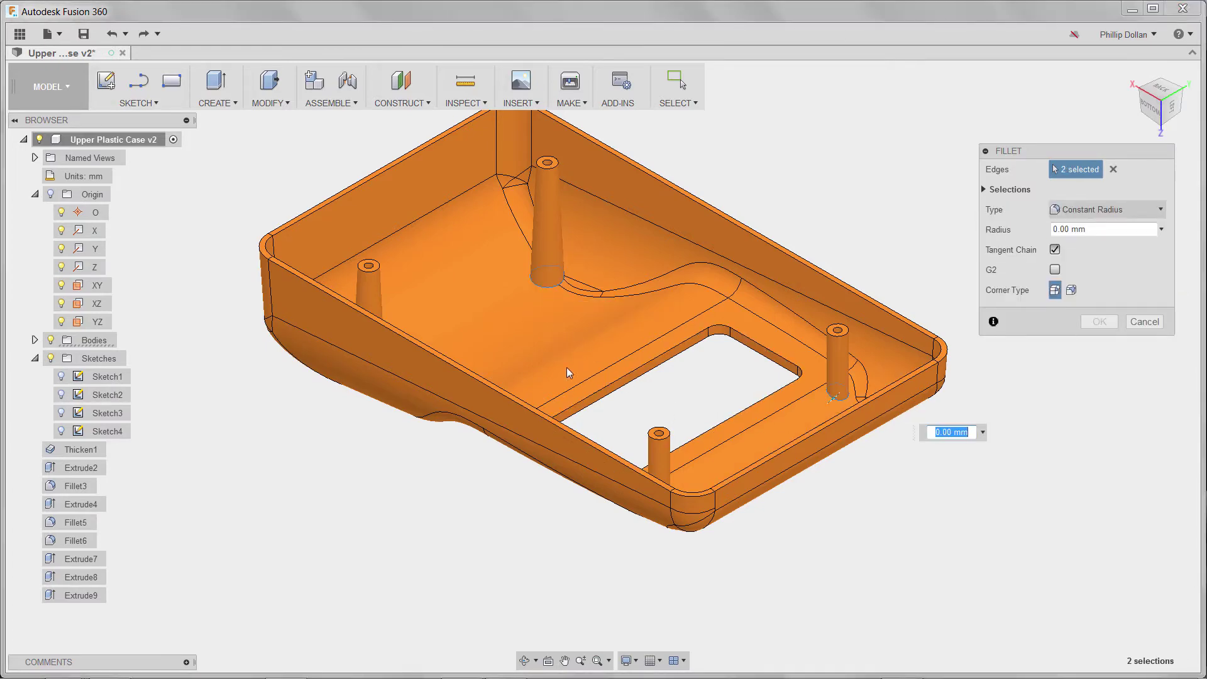
middle_click_drag(569, 373, 476, 377, "shift")
mouse_move(436, 356)
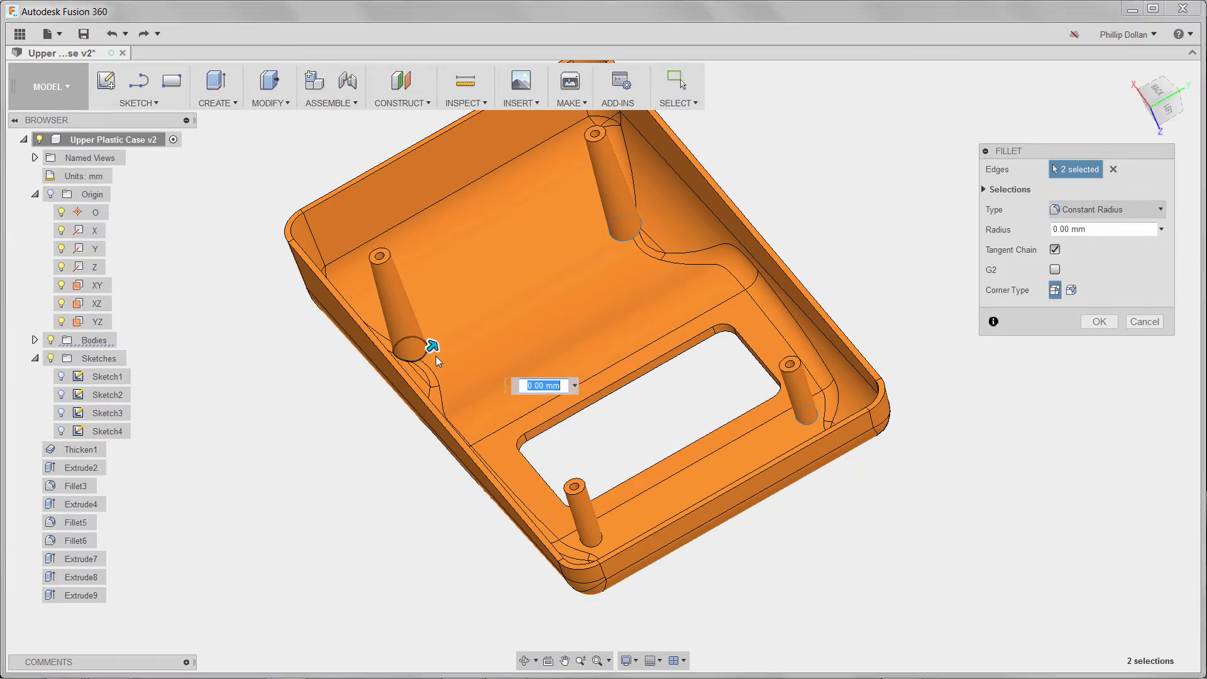
left_click(602, 540)
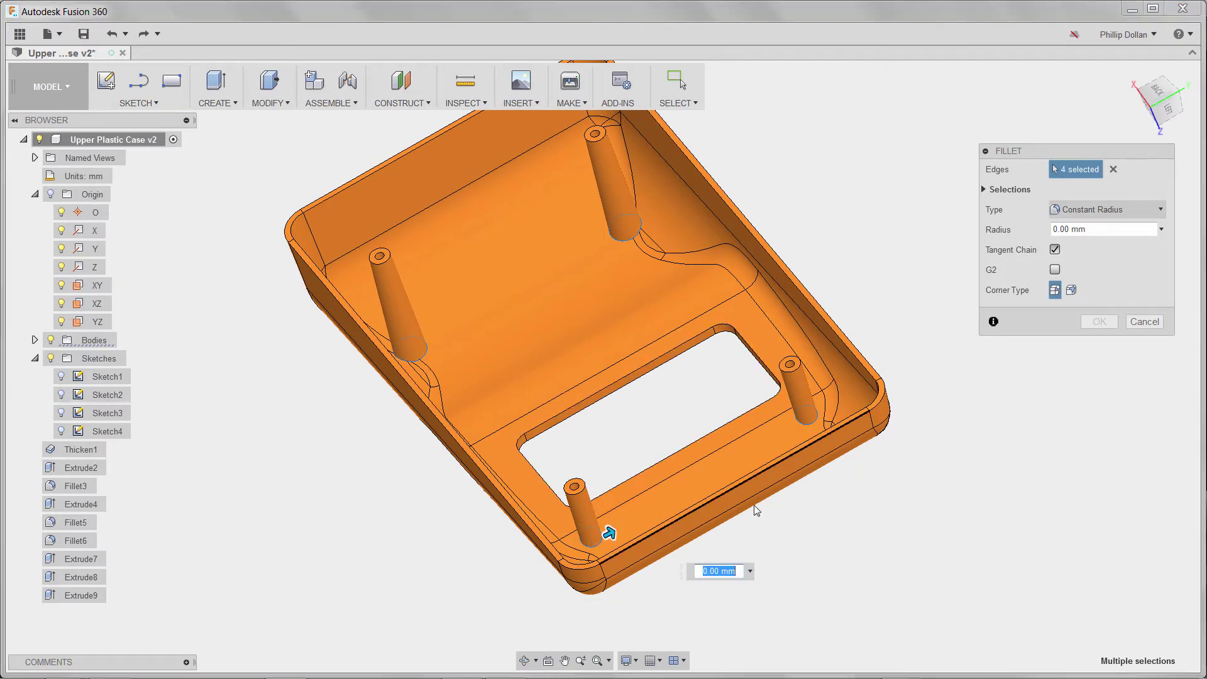
Set the fillet to 1.5 mm chord length, apply it, and return to the home view.
left_click(1162, 230)
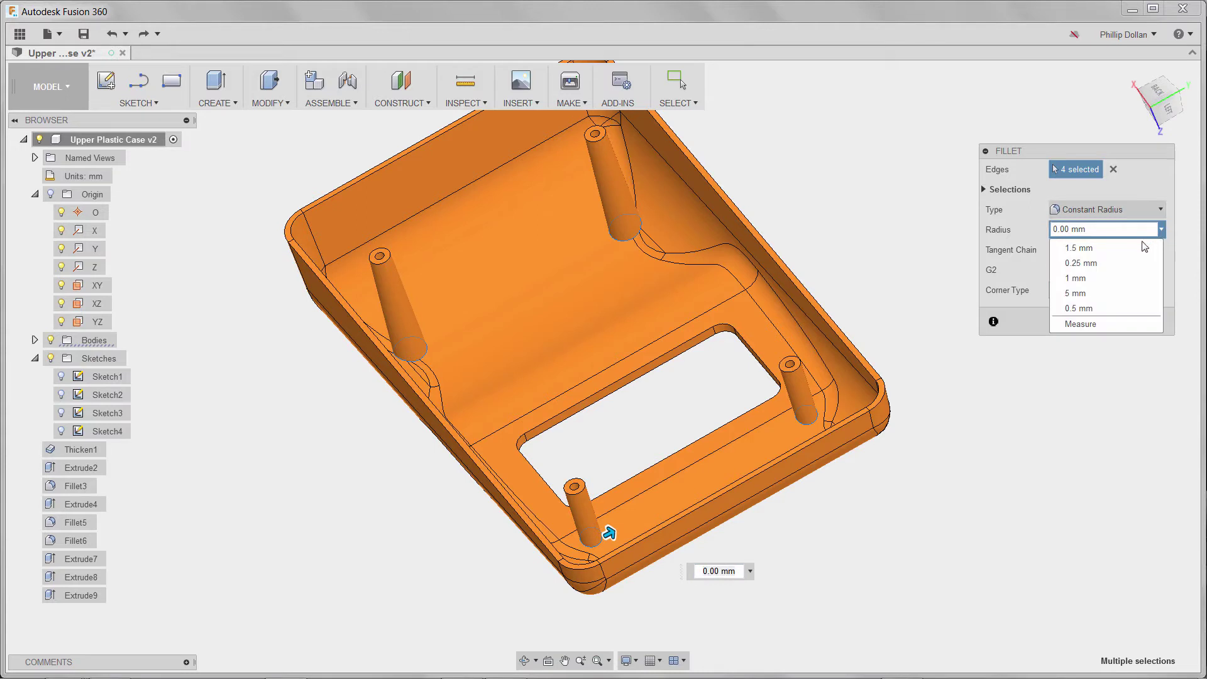
left_click(1103, 247)
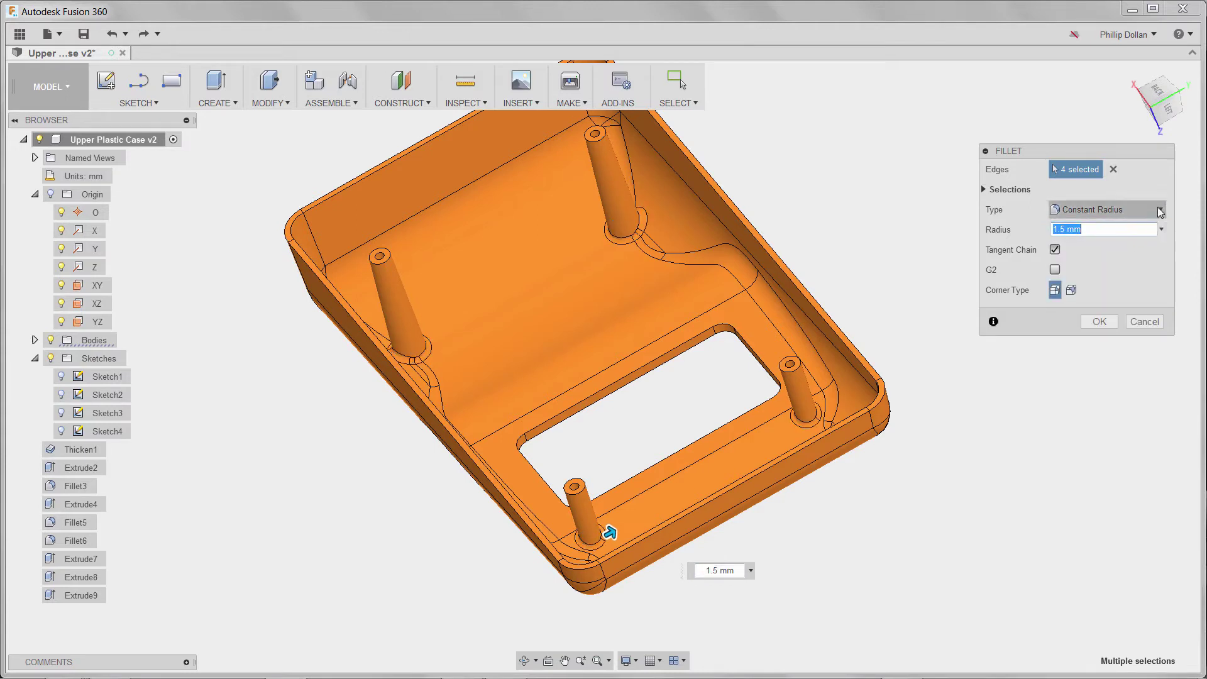
left_click(1161, 211)
left_click(1103, 249)
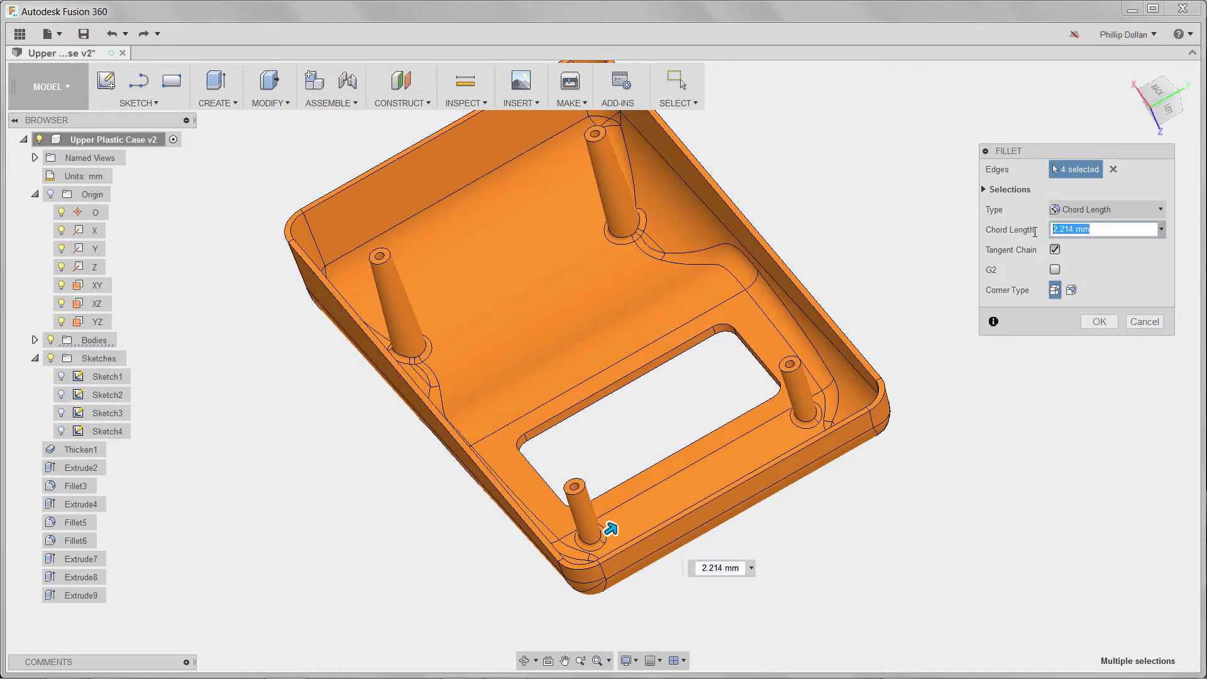
type("1.5")
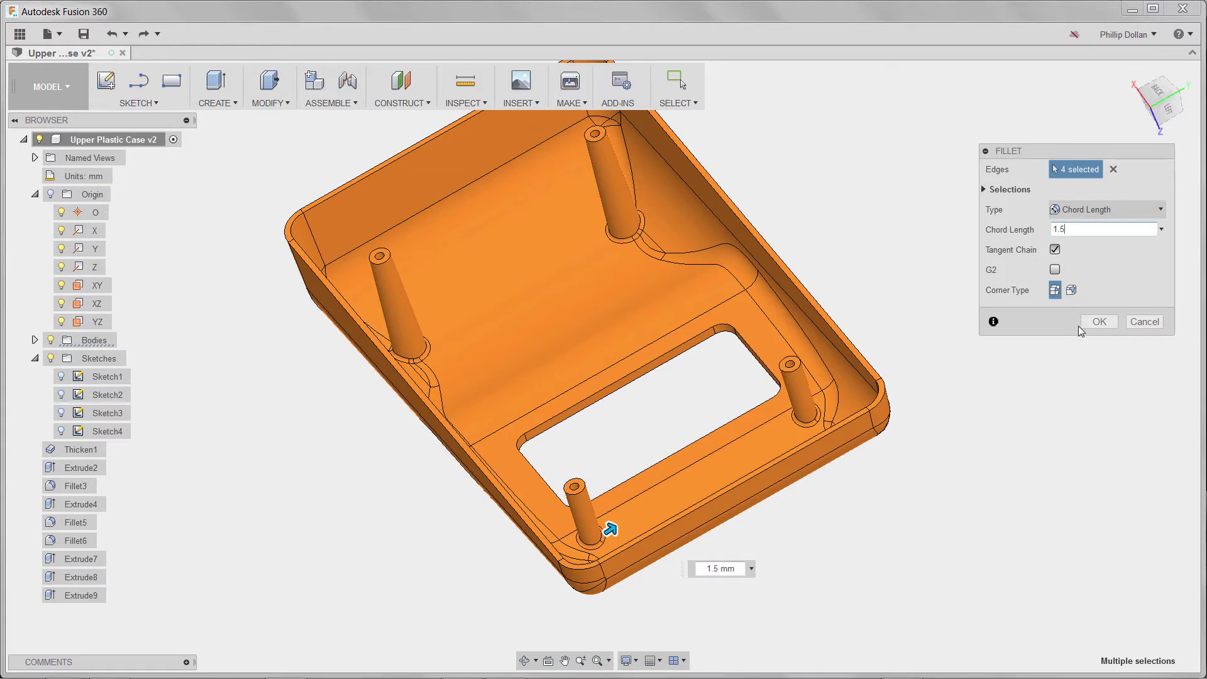
left_click(1100, 322)
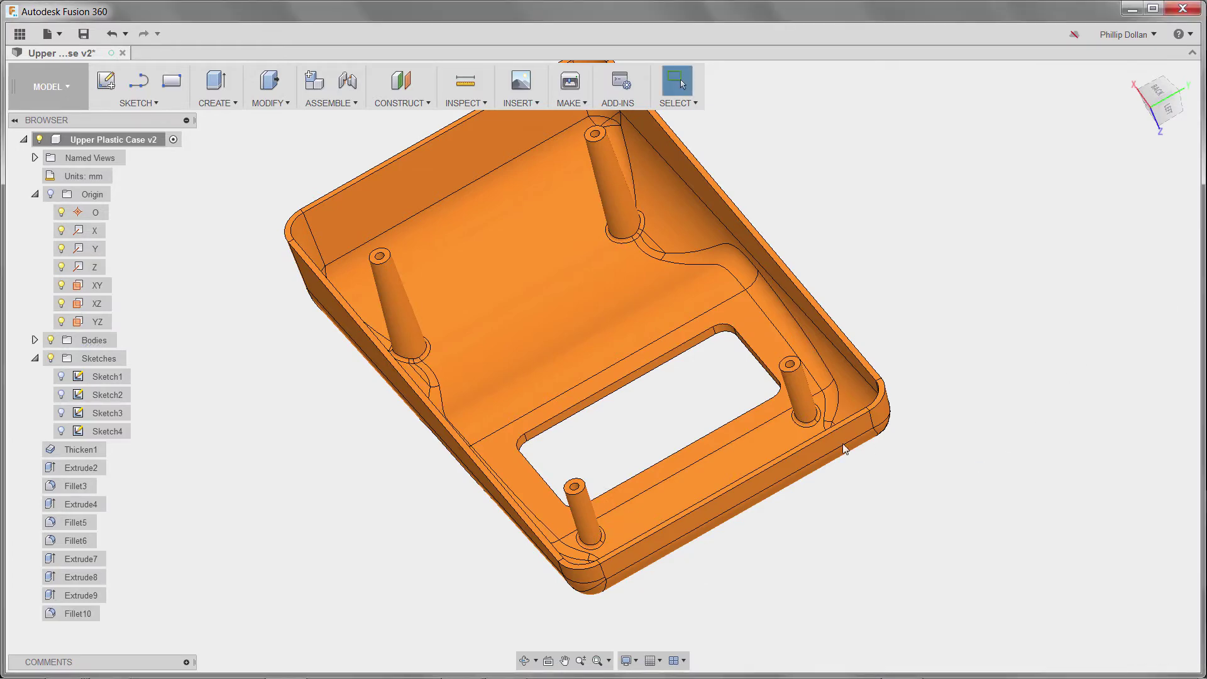
scroll(825, 428, "up", 5)
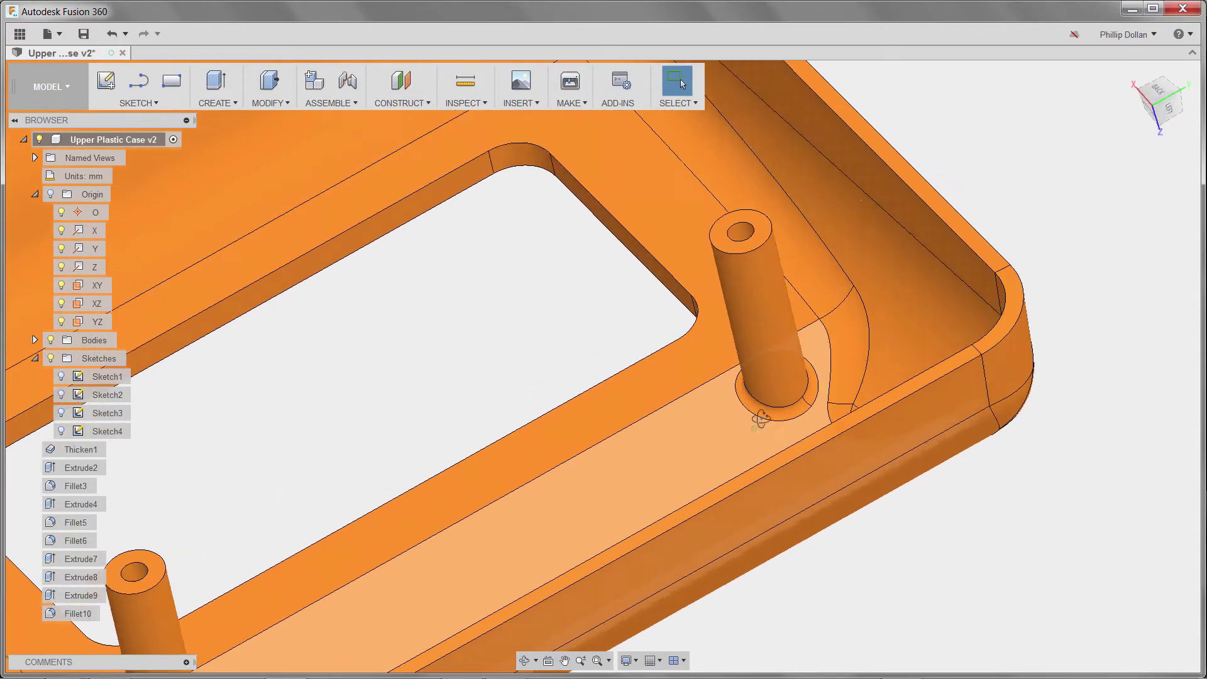
middle_click_drag(761, 419, 792, 441, "shift")
left_click(1134, 73)
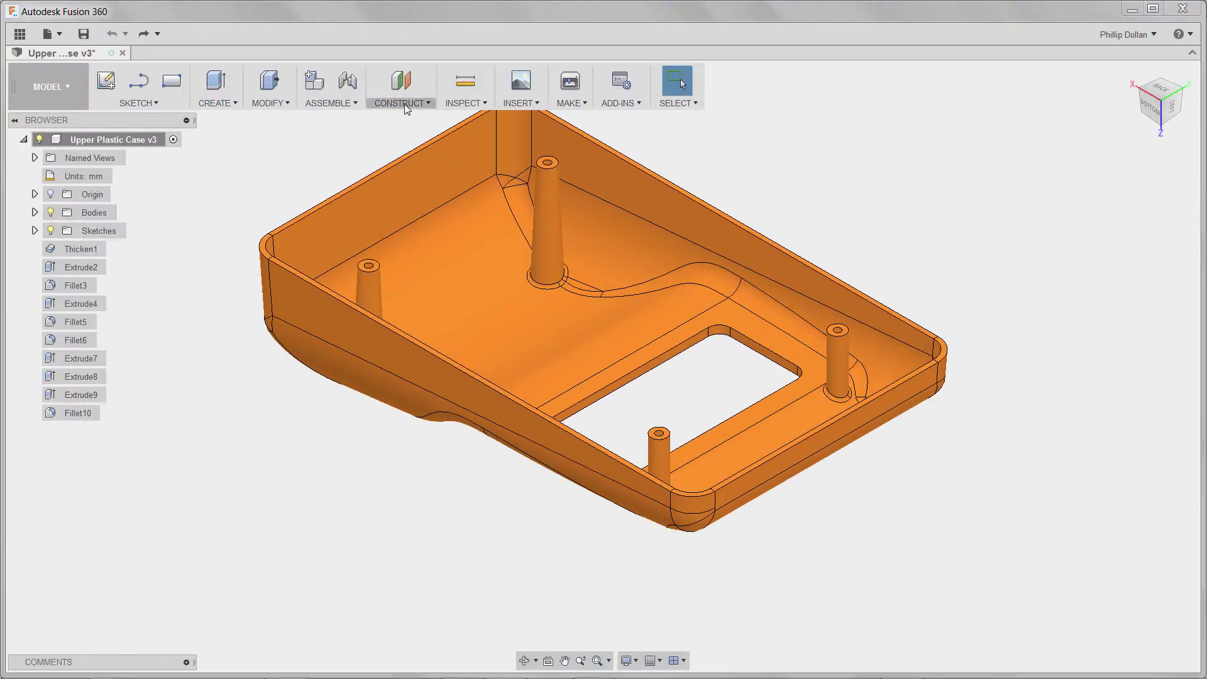
Add a construction axis through the tall tapered boss.
left_click(403, 103)
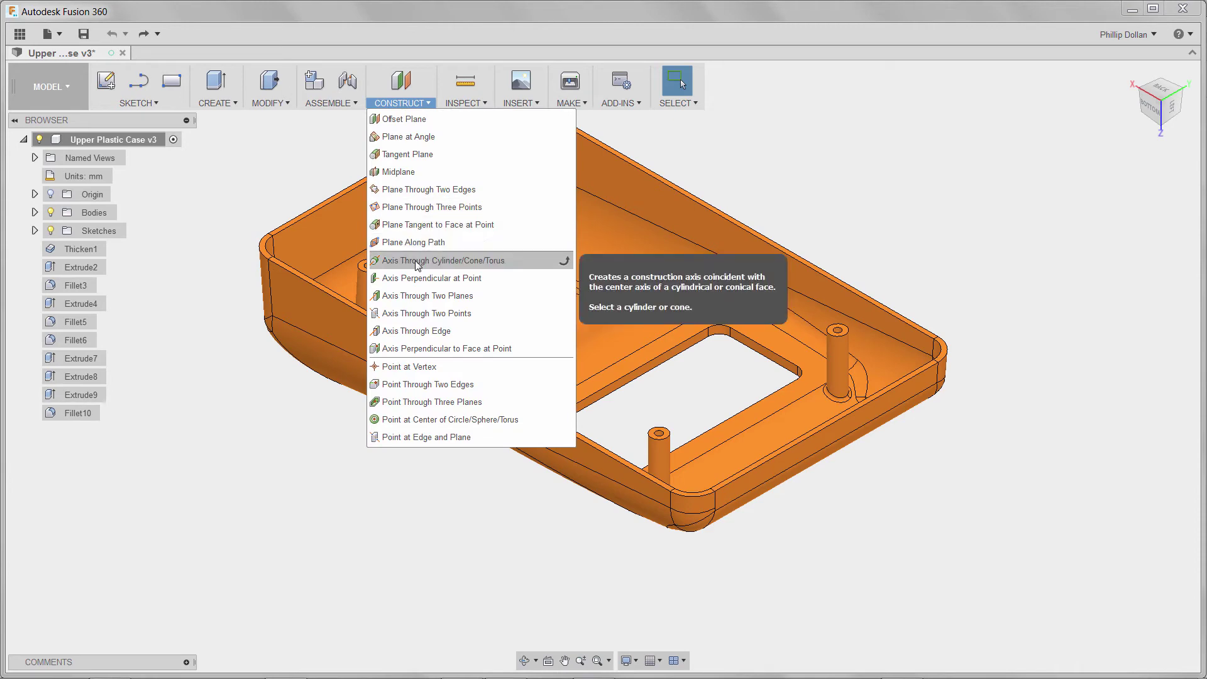
left_click(534, 260)
left_click(546, 234)
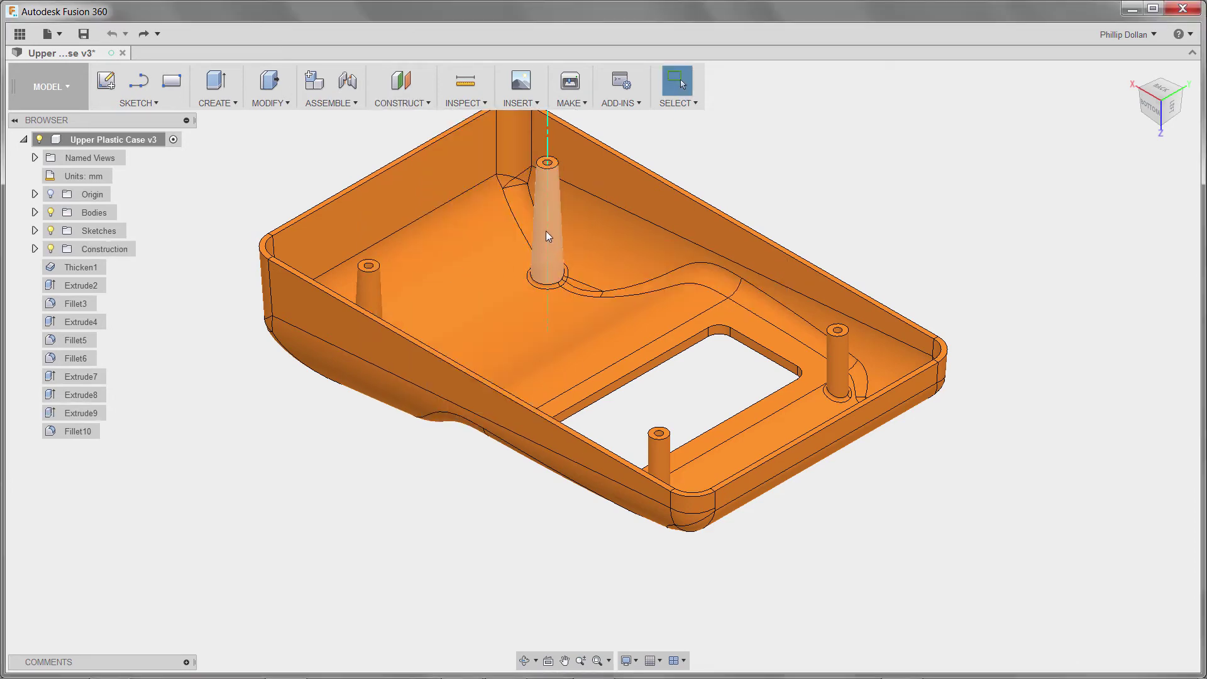
Create a construction plane at -90° about the new boss axis.
left_click(414, 104)
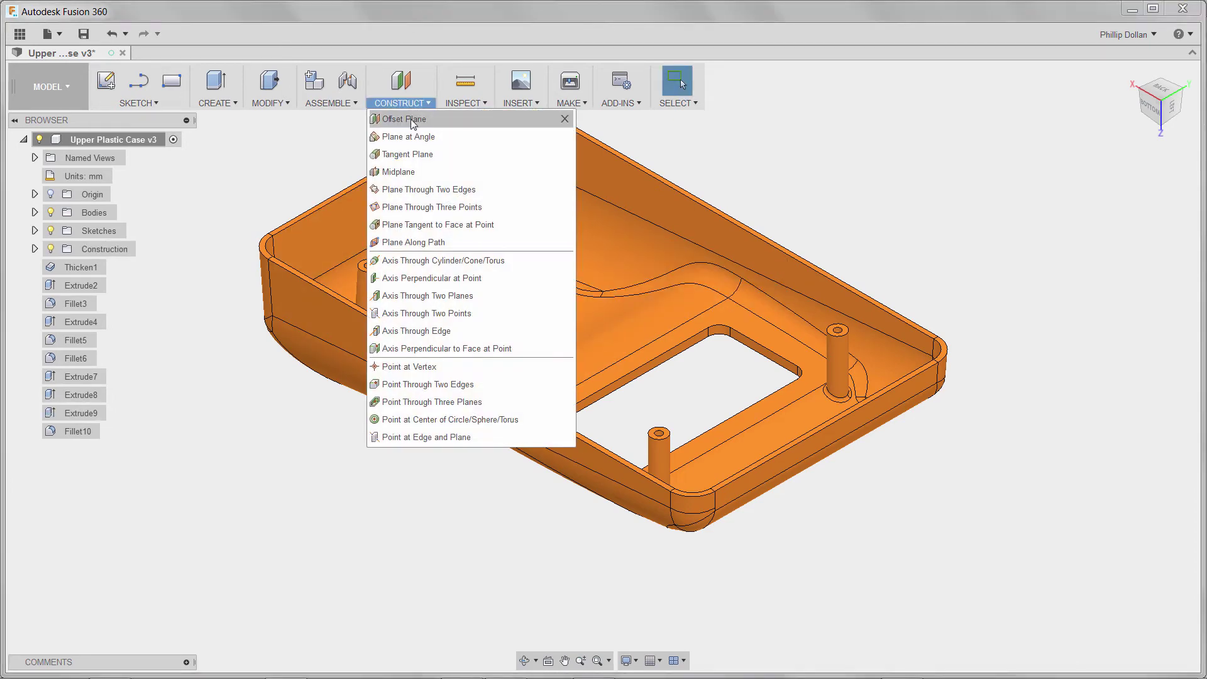
left_click(412, 141)
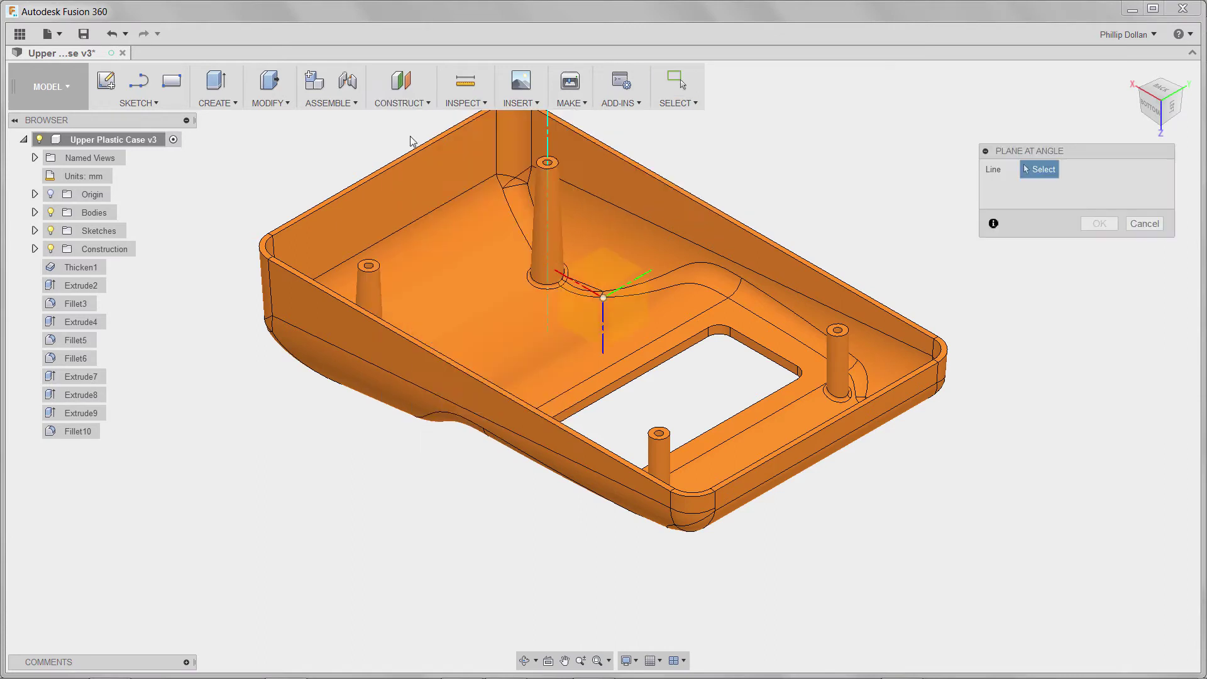
left_click(548, 141)
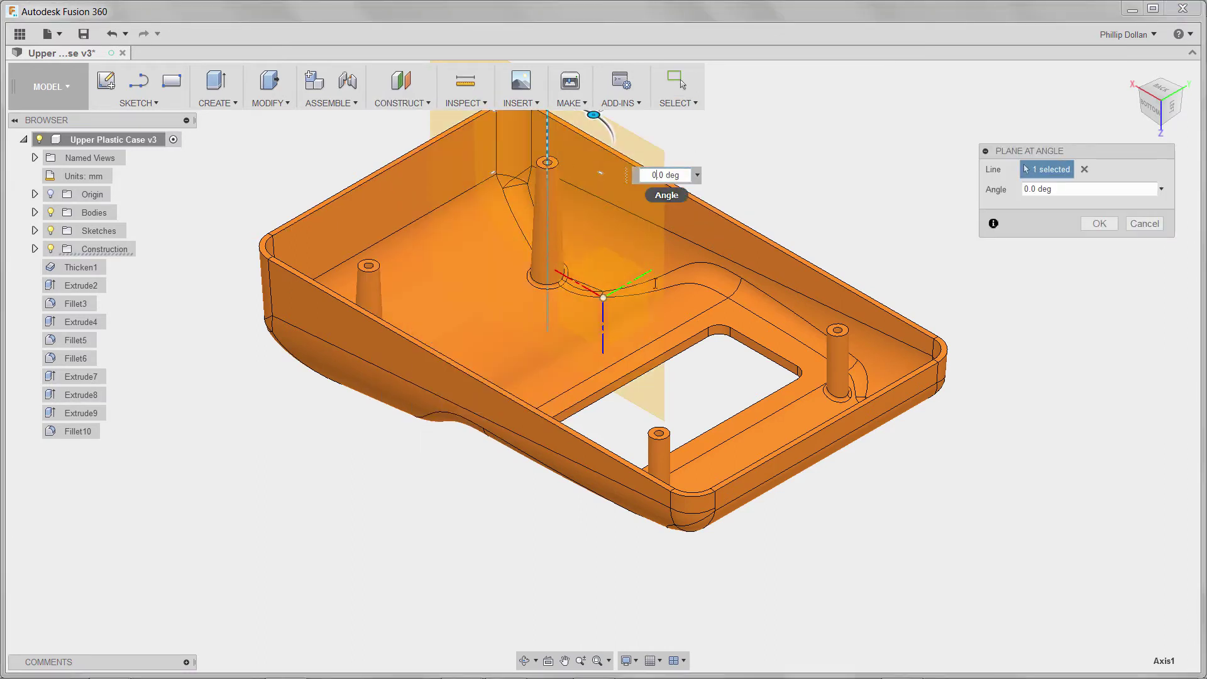
middle_click_drag(745, 164, 760, 296)
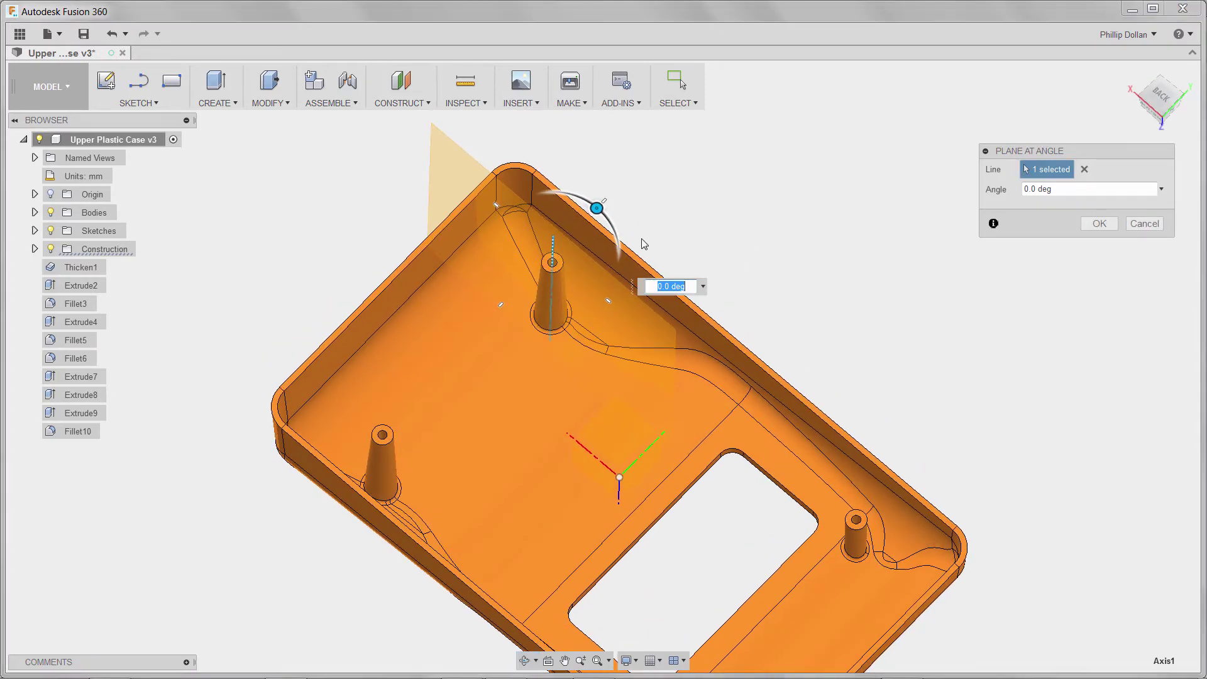
left_click_drag(598, 208, 529, 235)
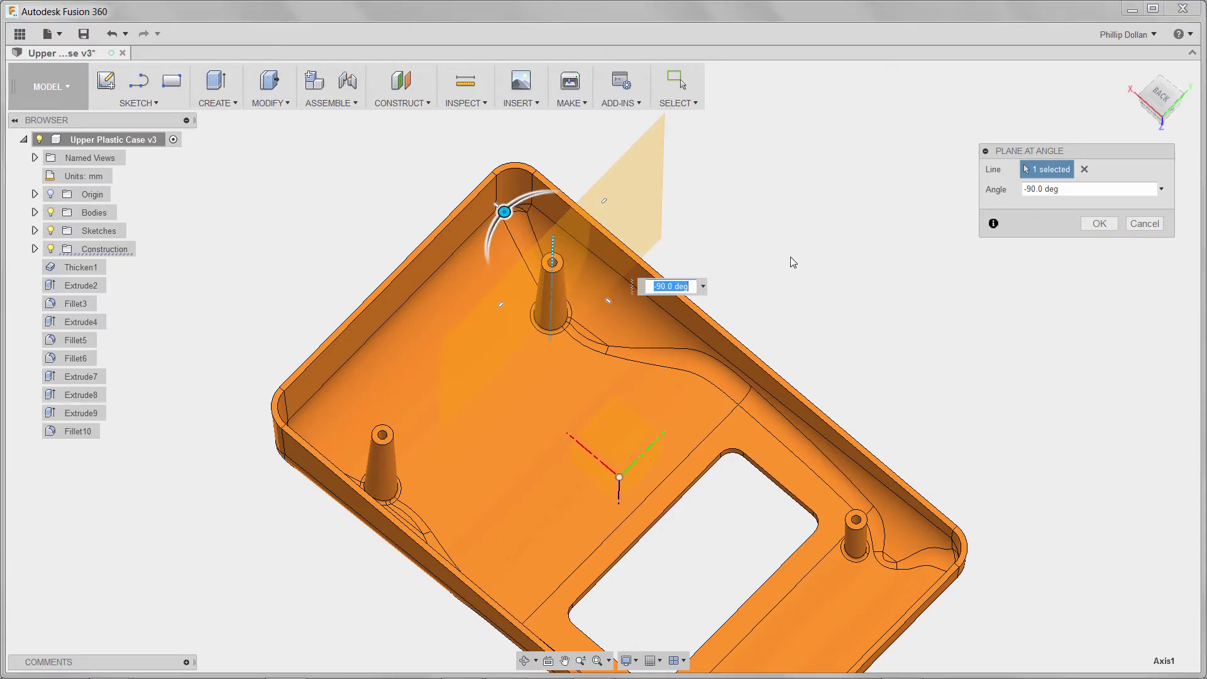
left_click(1100, 224)
middle_click_drag(937, 273, 828, 265, "shift")
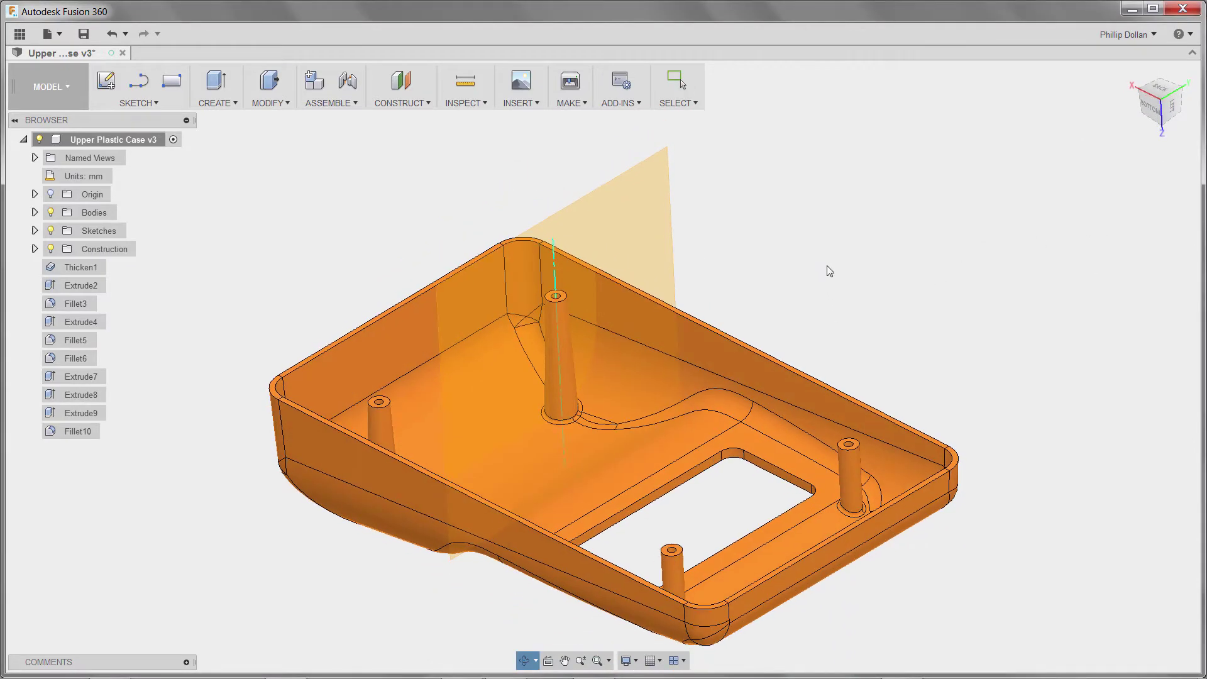
Add a Section Analysis along the angled plane and view the cut from the left.
left_click(467, 103)
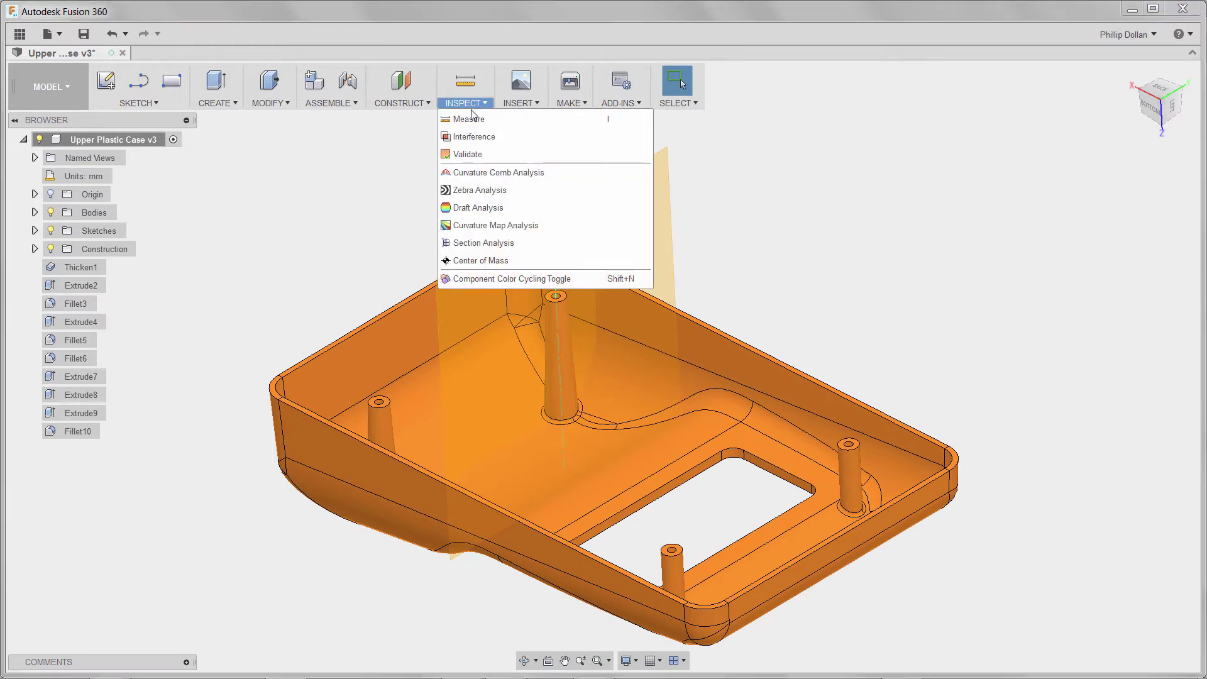
left_click(484, 244)
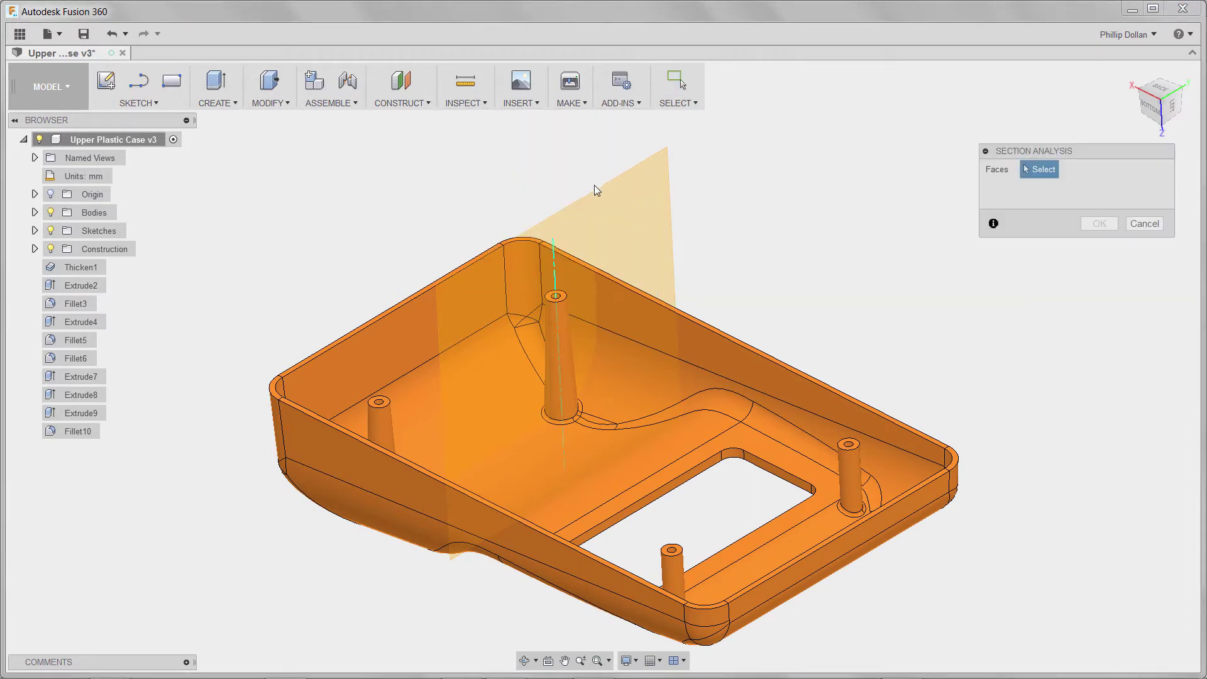
left_click(629, 194)
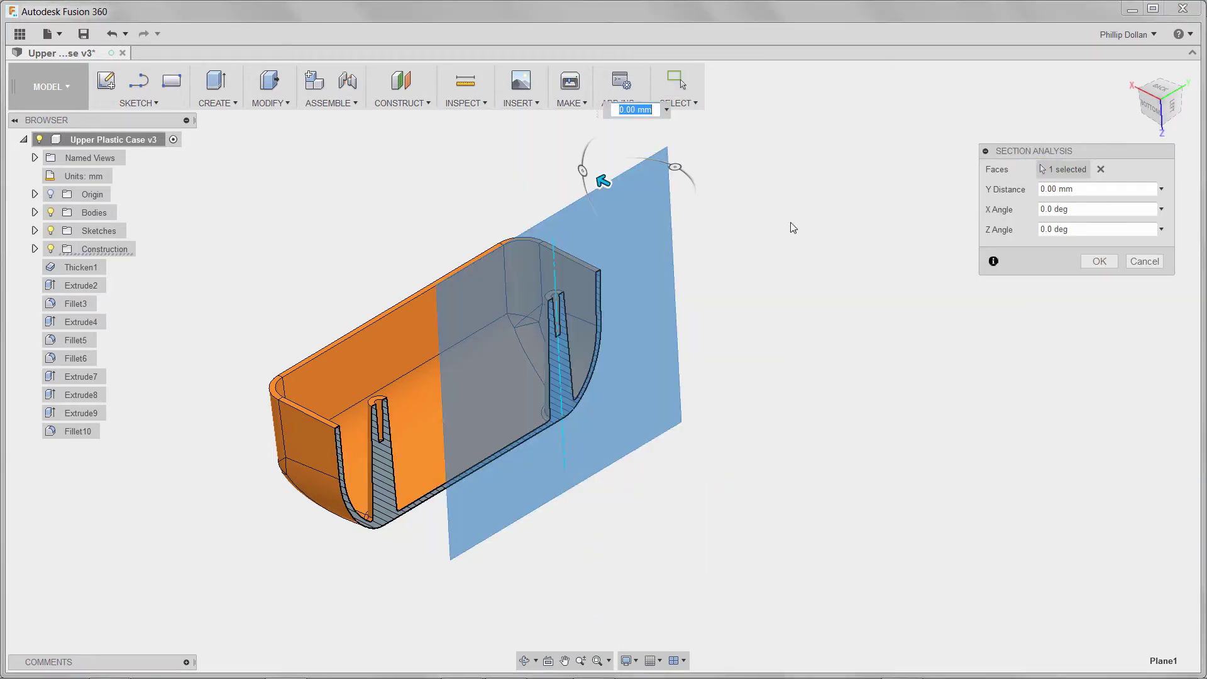
left_click(1101, 262)
left_click(1173, 112)
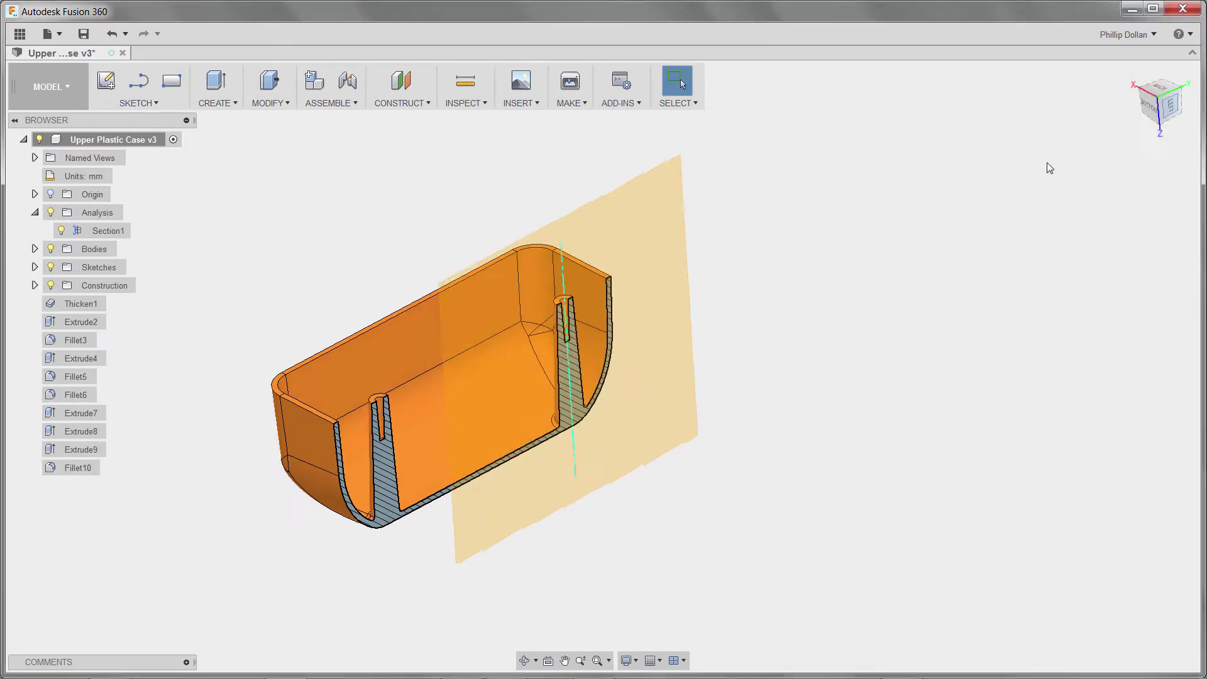
middle_click_drag(931, 192, 794, 114)
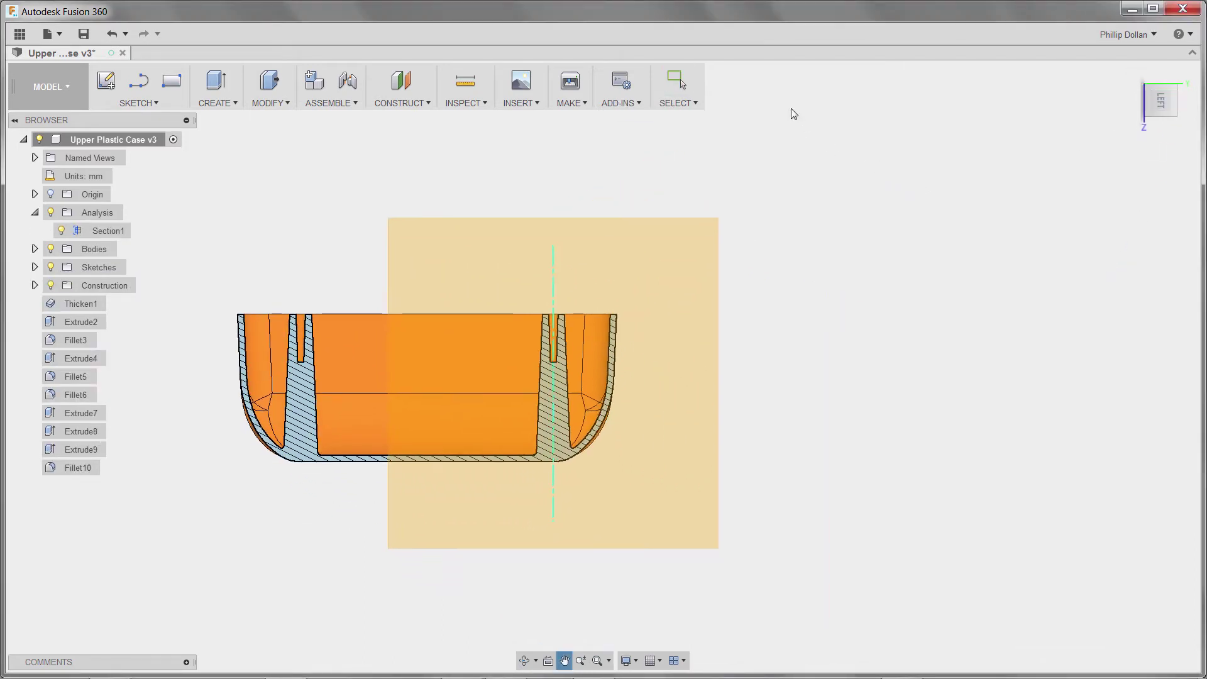
Start a sketch on the section plane and project the section's top edge into it.
left_click(107, 82)
left_click(690, 224)
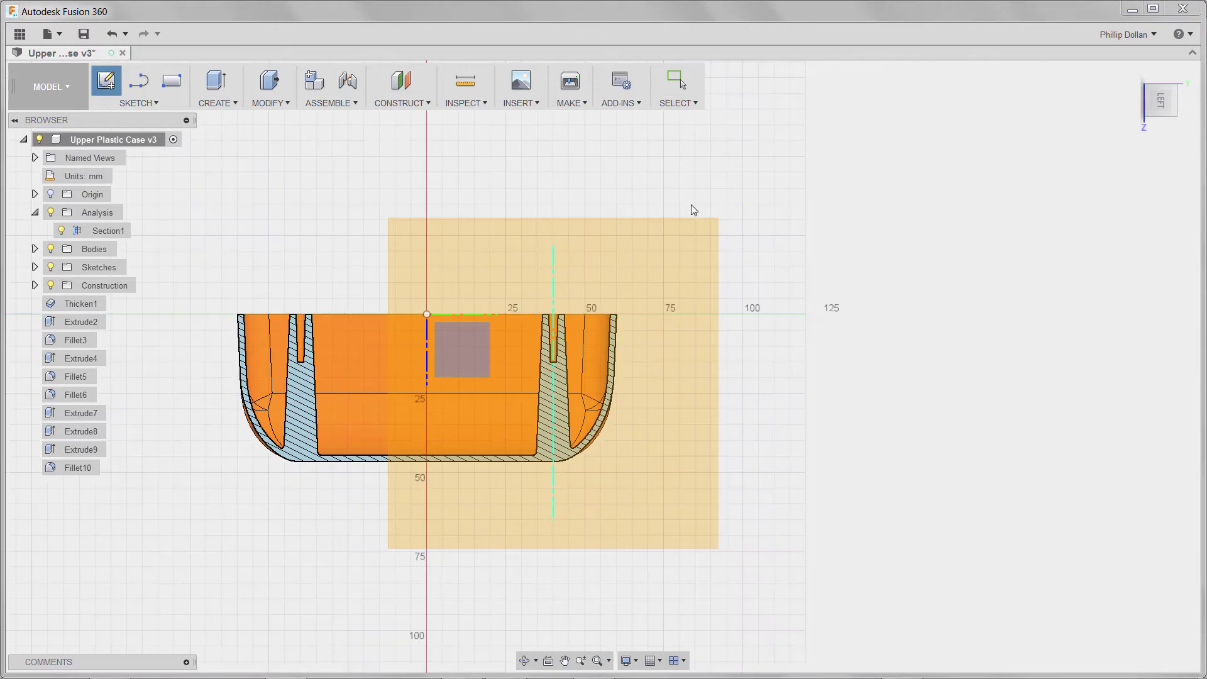
scroll(683, 295, "up", 5)
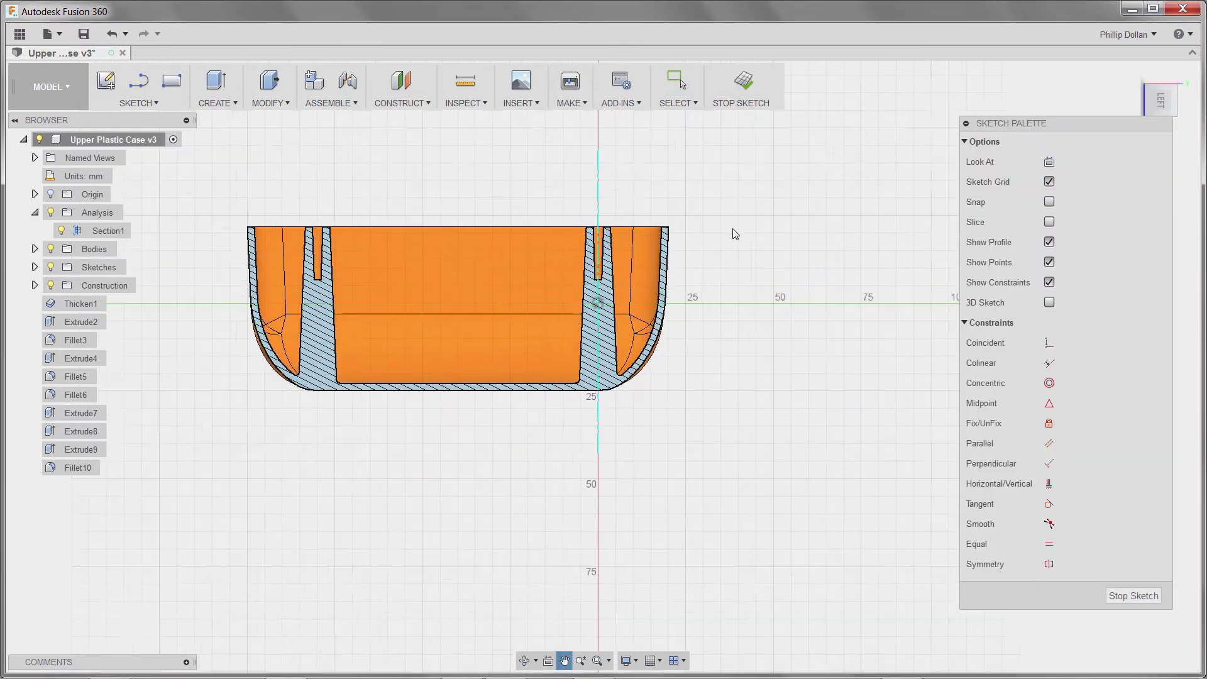
scroll(629, 259, "up", 6)
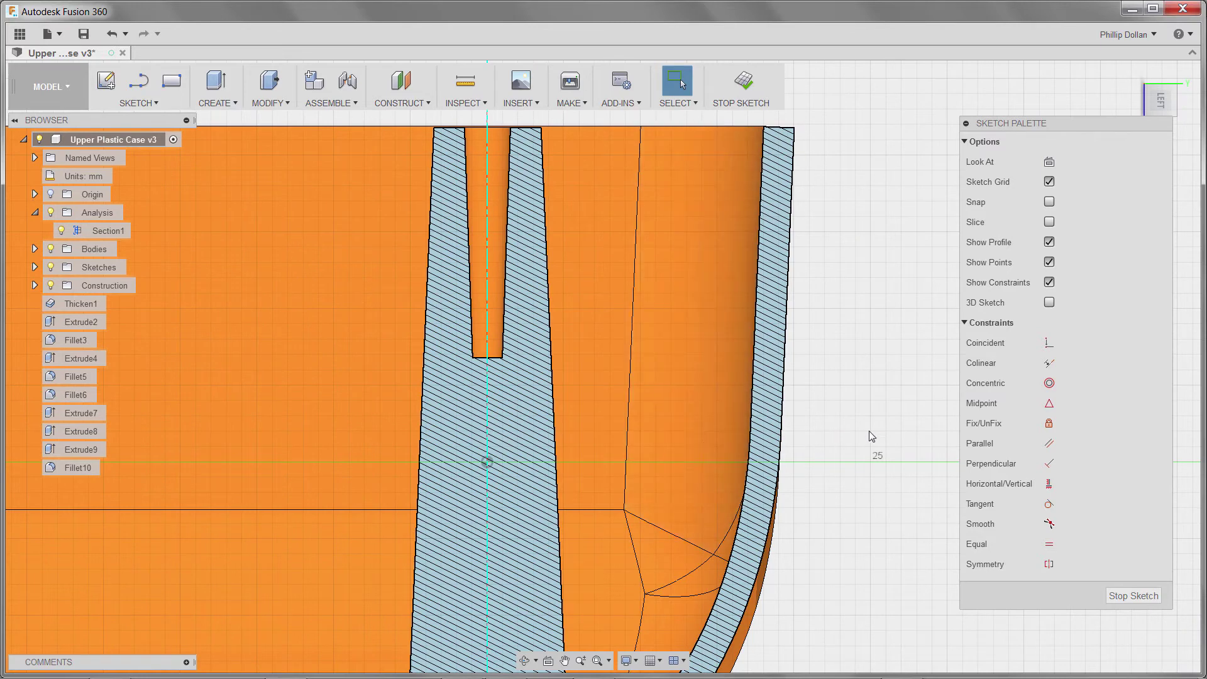
left_click(143, 104)
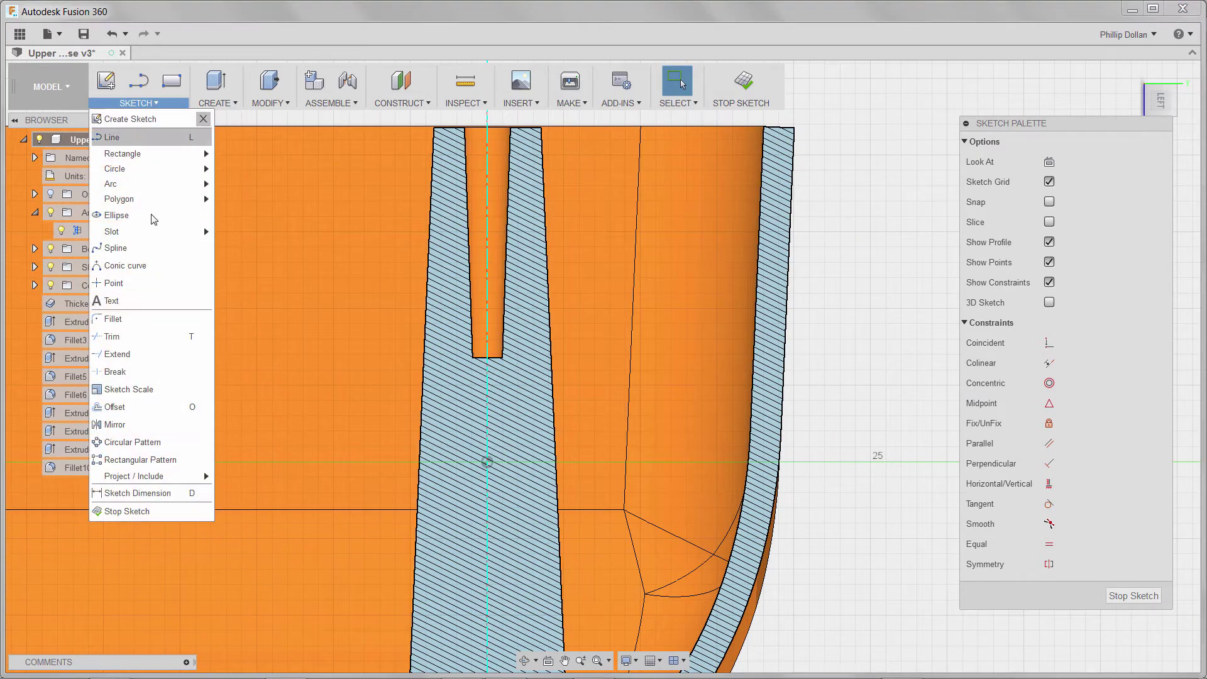
mouse_move(177, 477)
left_click(233, 481)
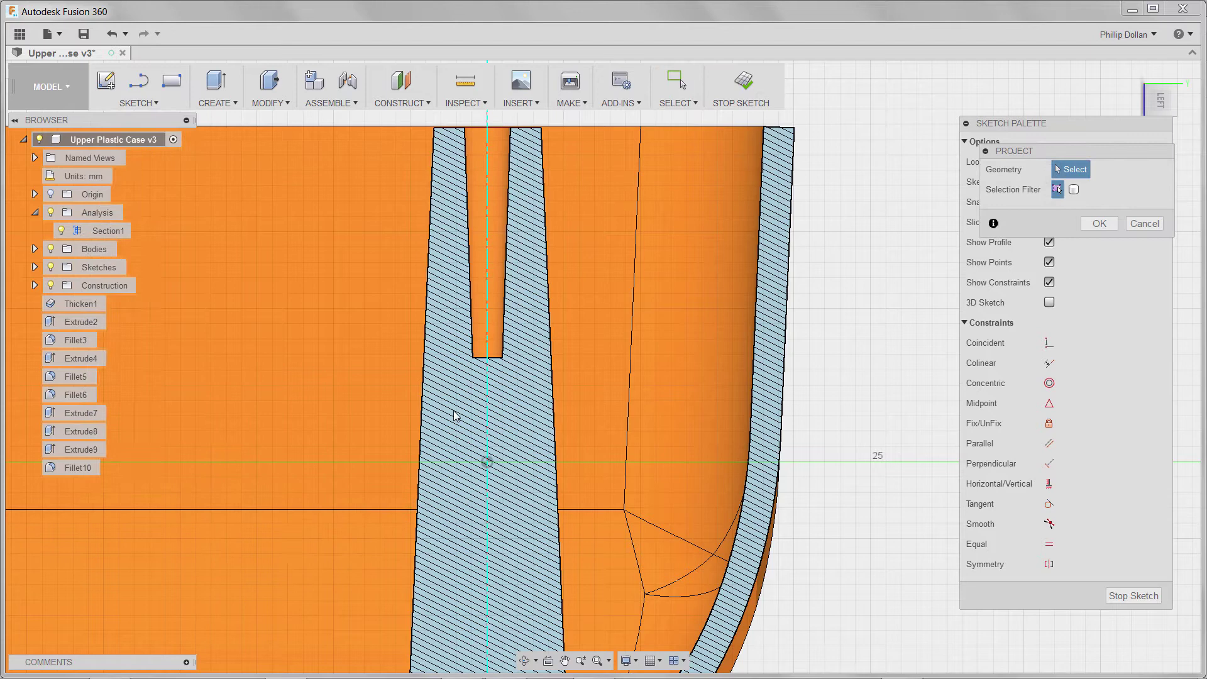
left_click(526, 407)
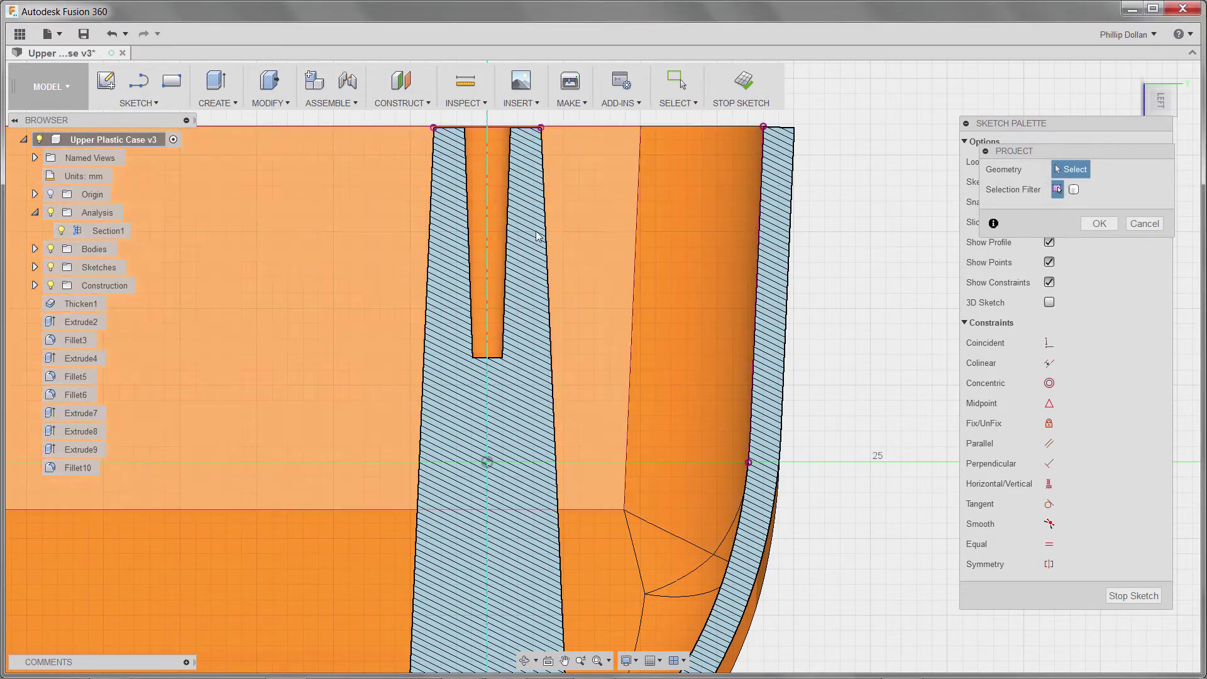
Draw a line from the boss edge to the outer wall, dimensioned 5 mm below the top.
left_click(139, 80)
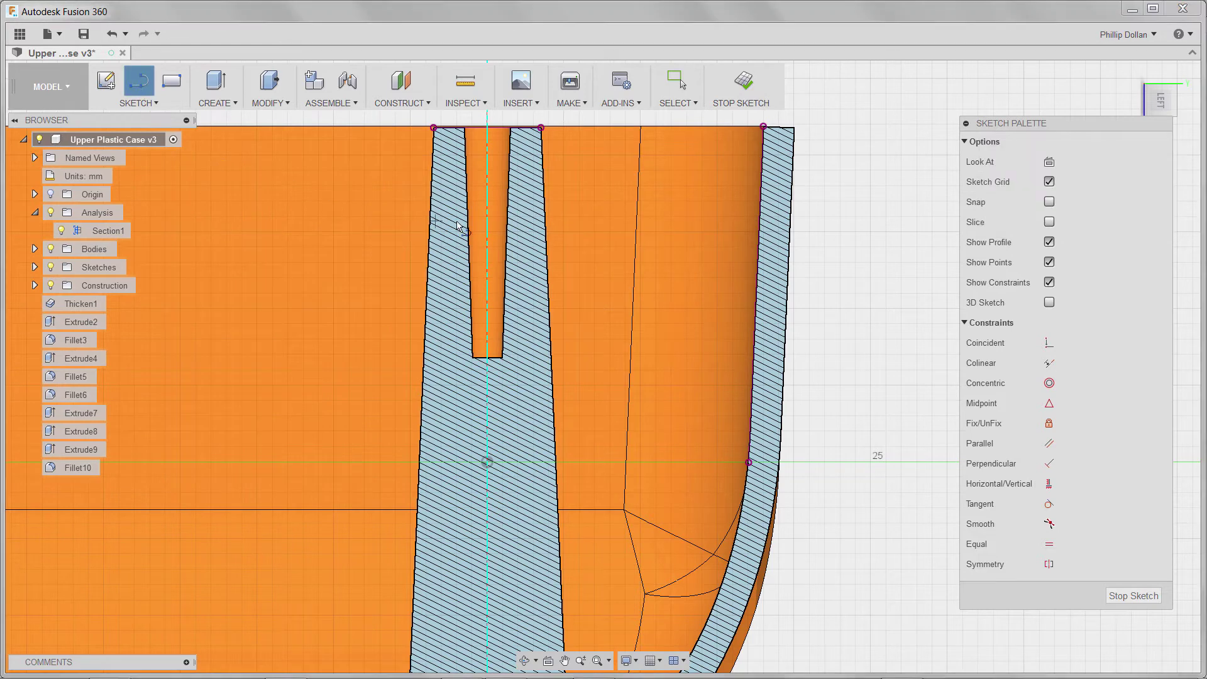
left_click(544, 210)
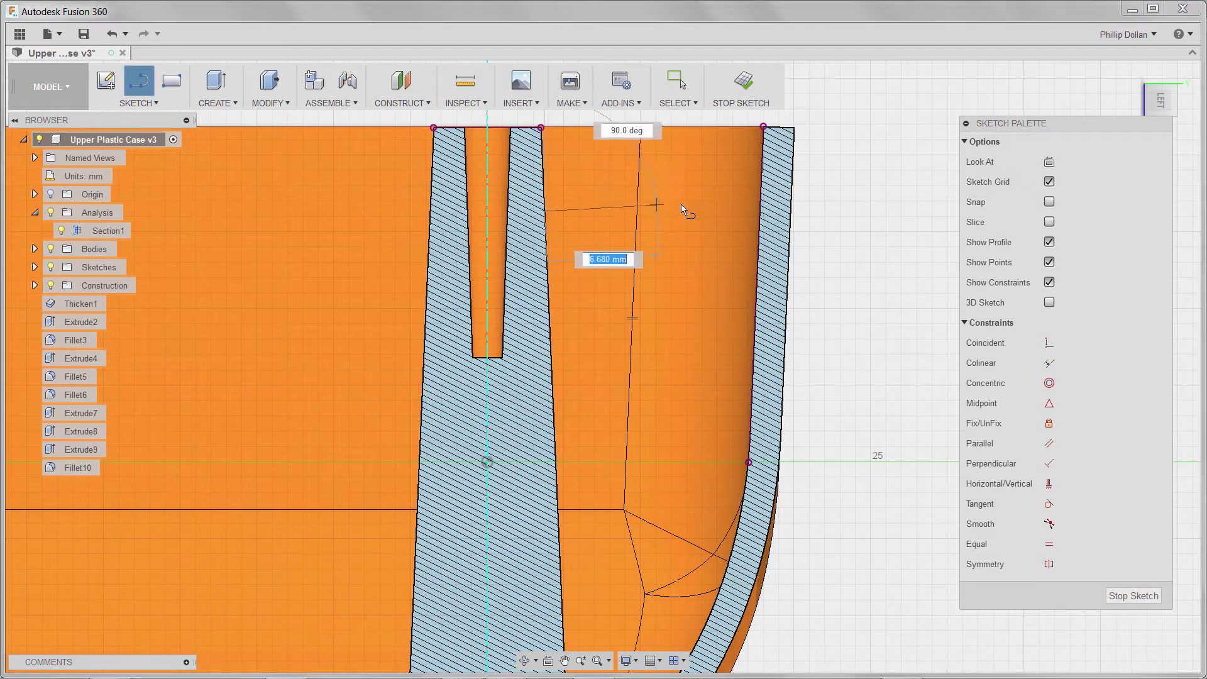
double_click(757, 208)
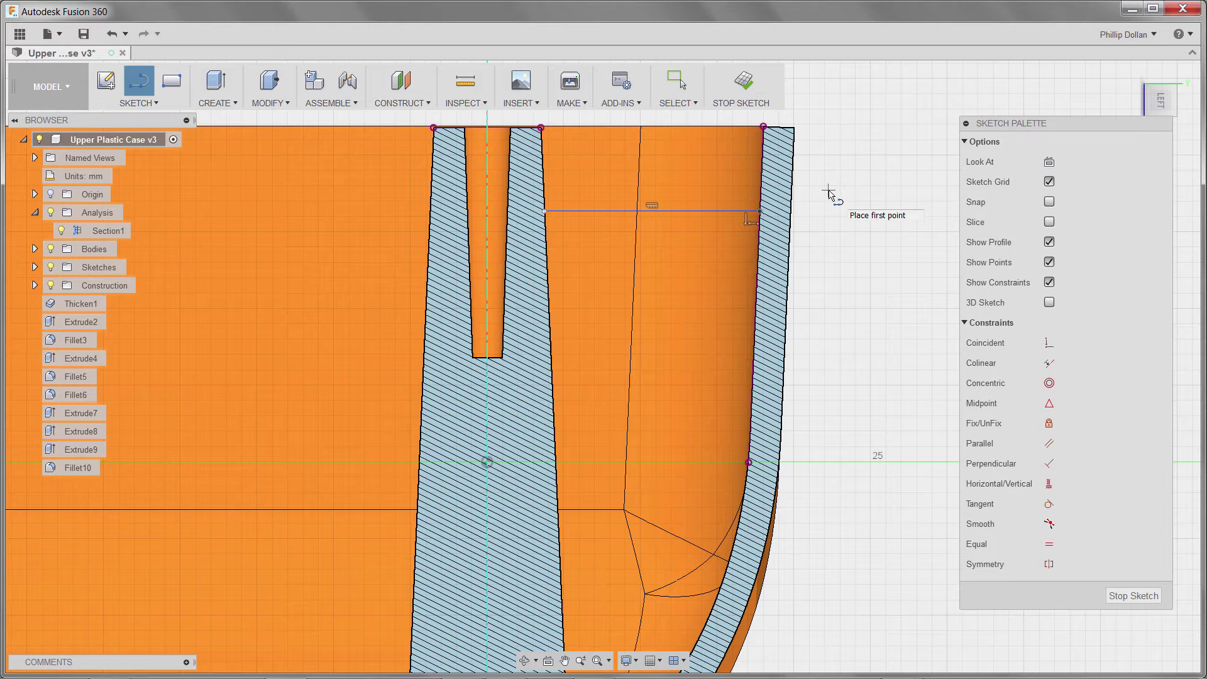
key("d")
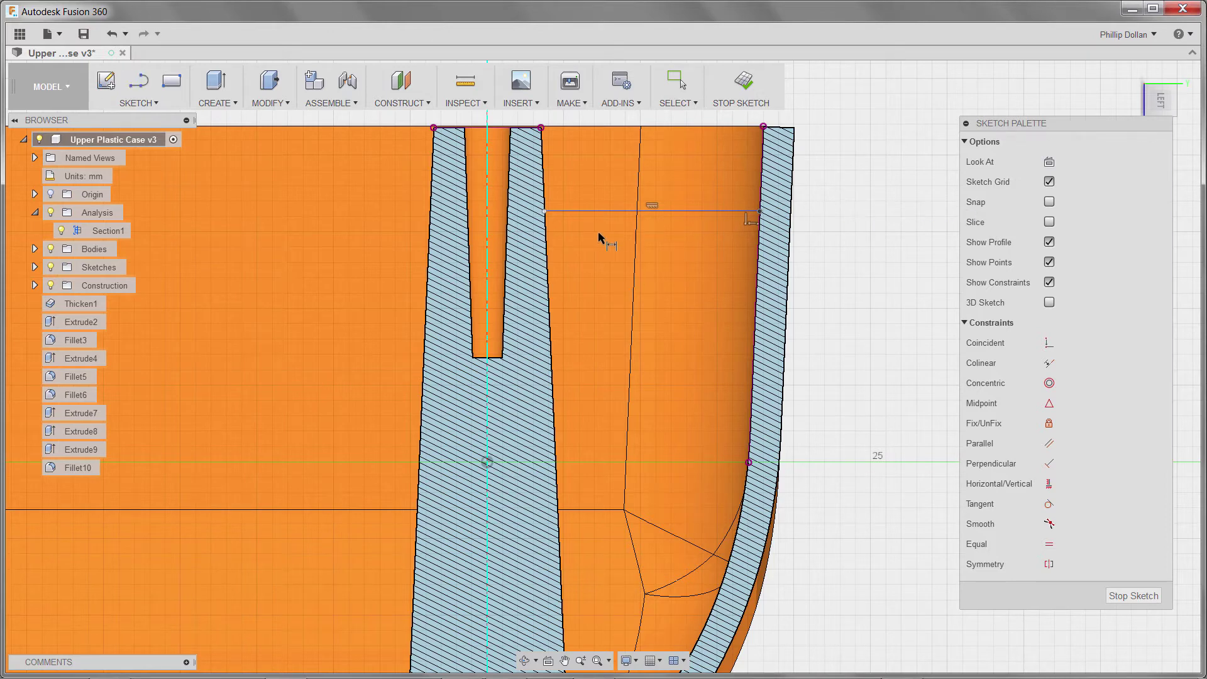
left_click(545, 213)
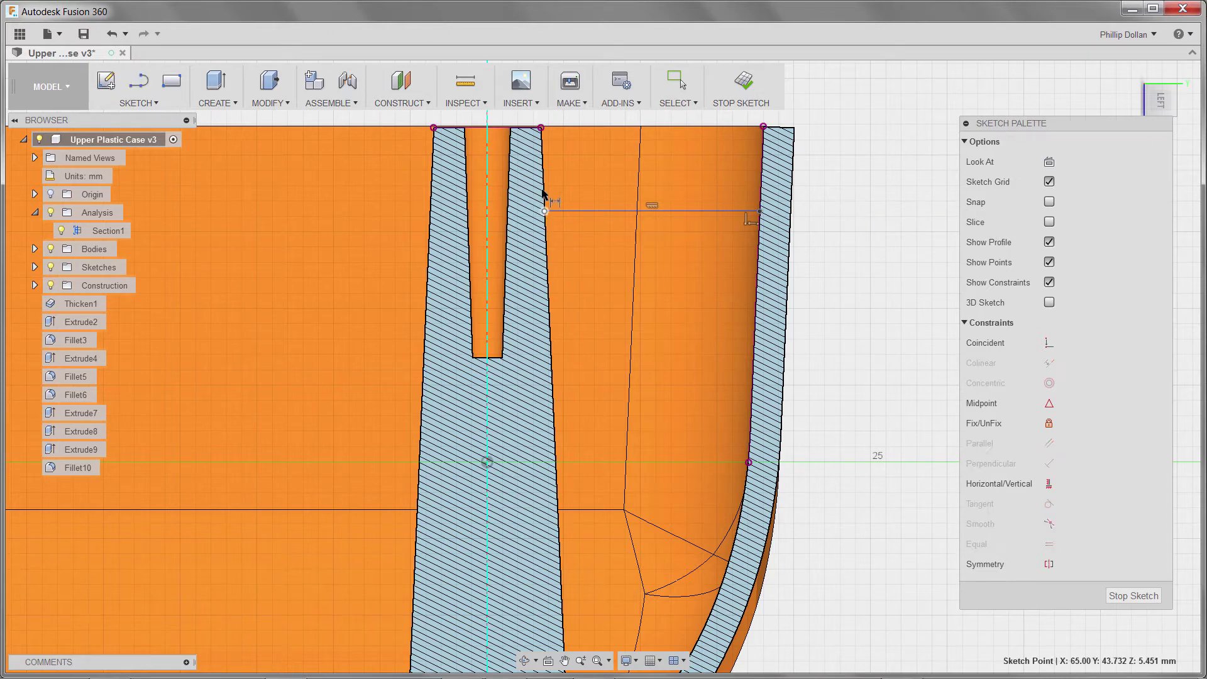
left_click(540, 128)
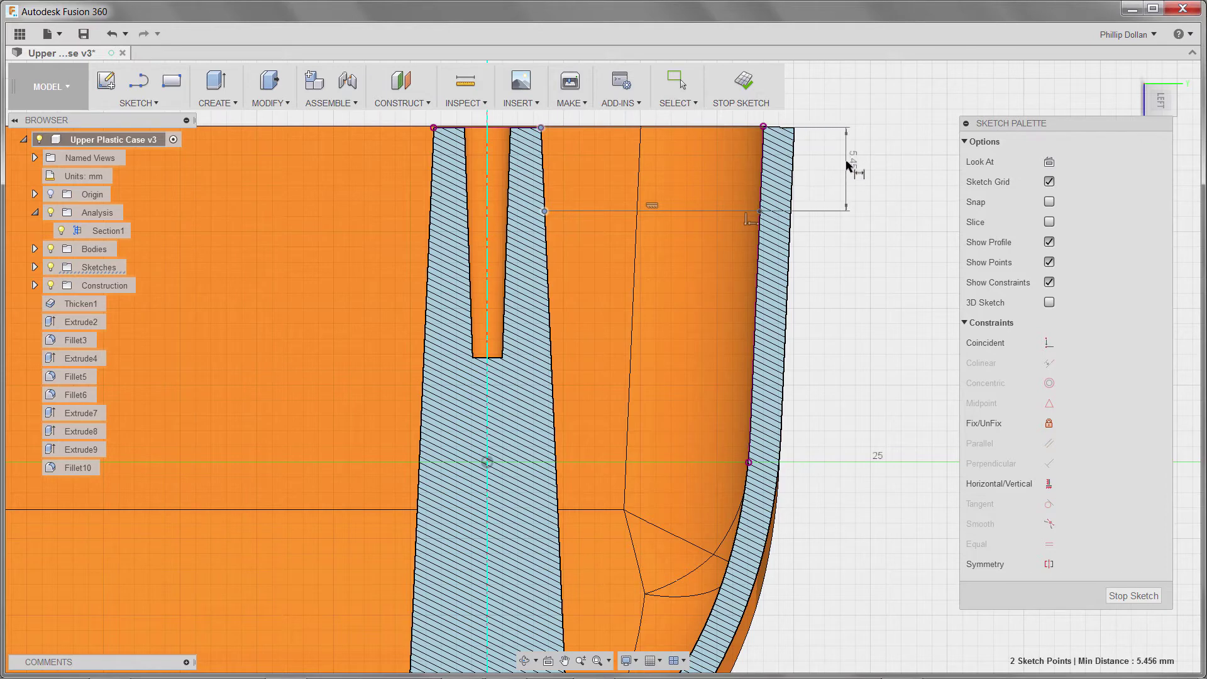
left_click(849, 165)
type("5")
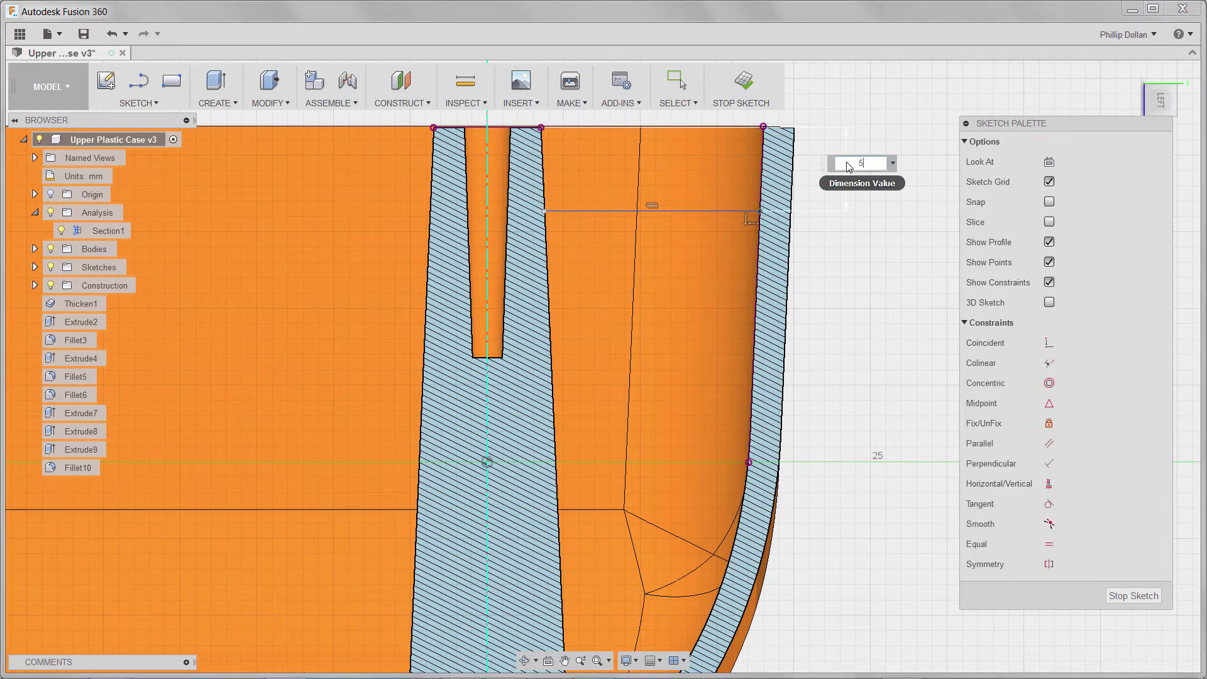
key("Return")
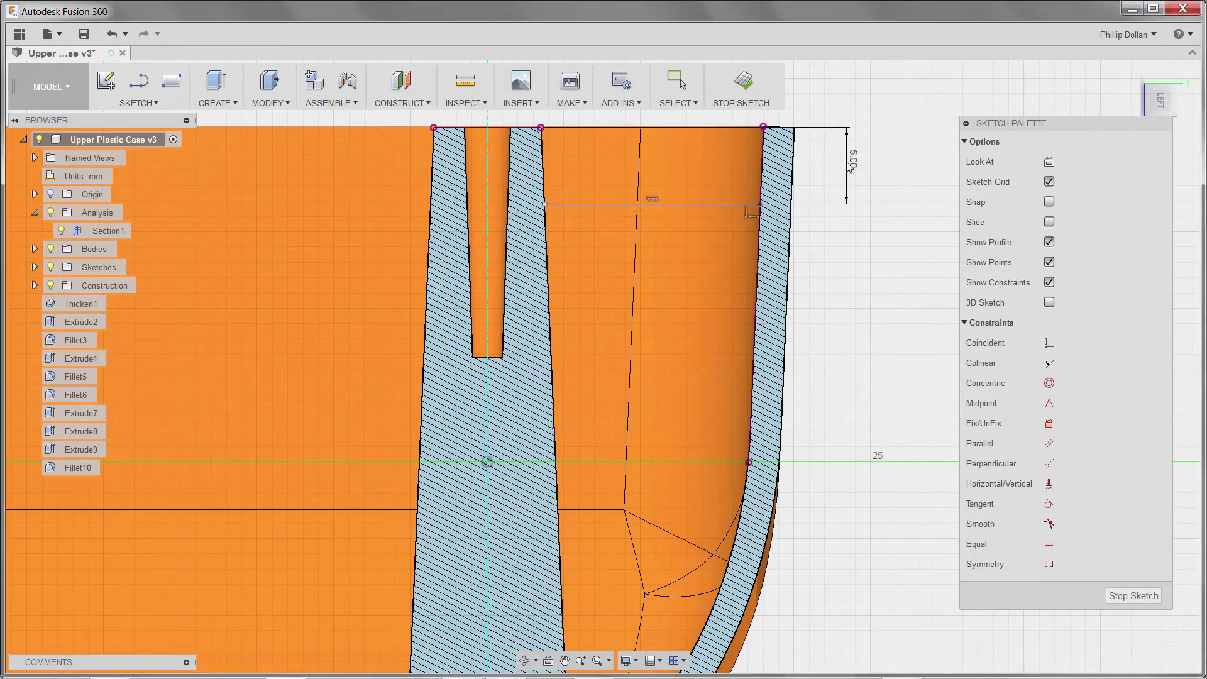
middle_click_drag(840, 278, 758, 256, "shift")
scroll(760, 258, "down", 2)
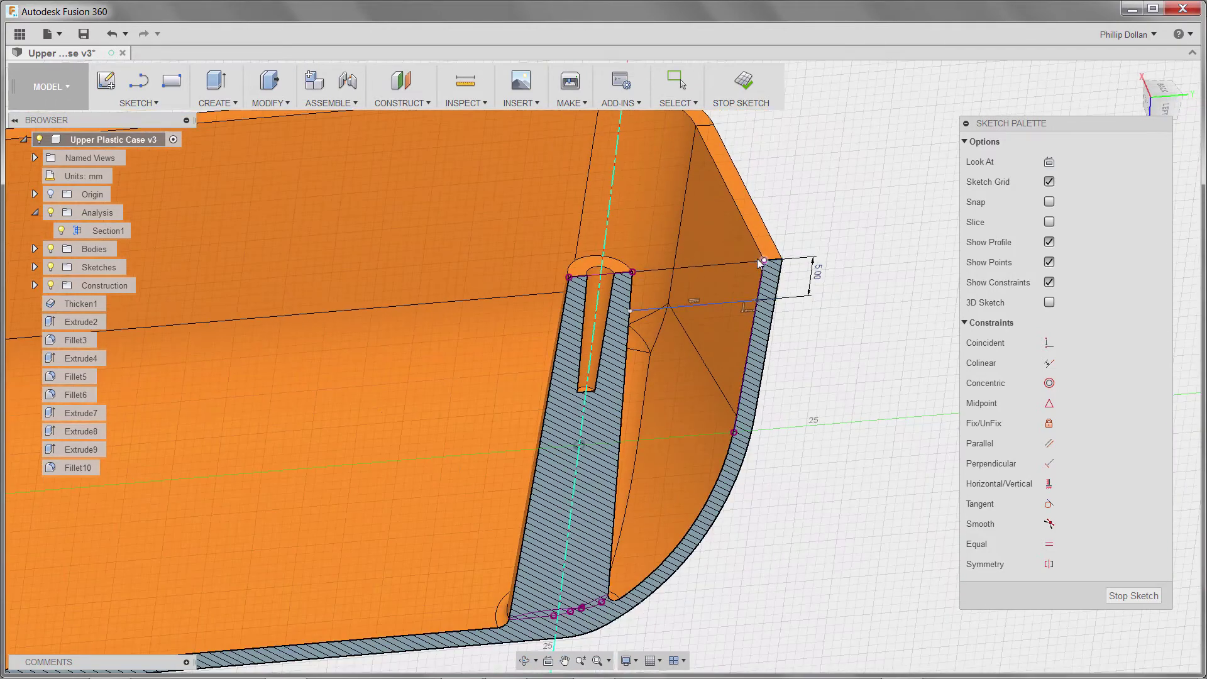
Create Rib11 from the sketch line: 1 mm symmetric, fixed depth about 37.95 mm.
left_click(232, 107)
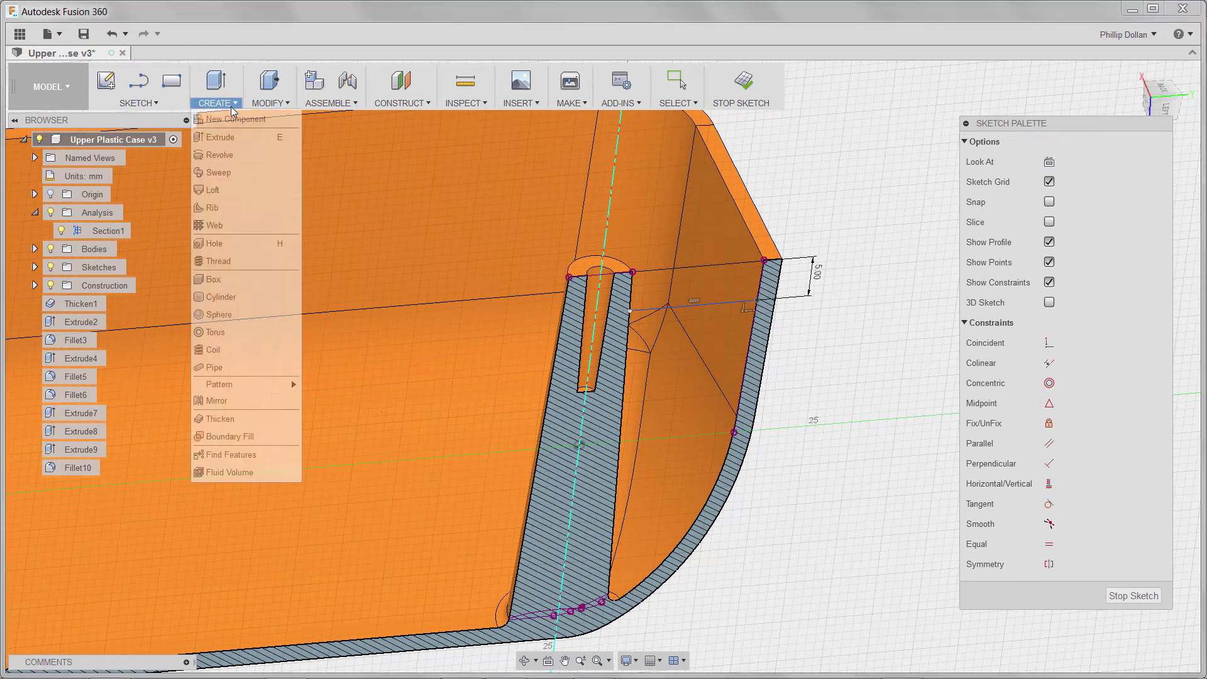
left_click(214, 208)
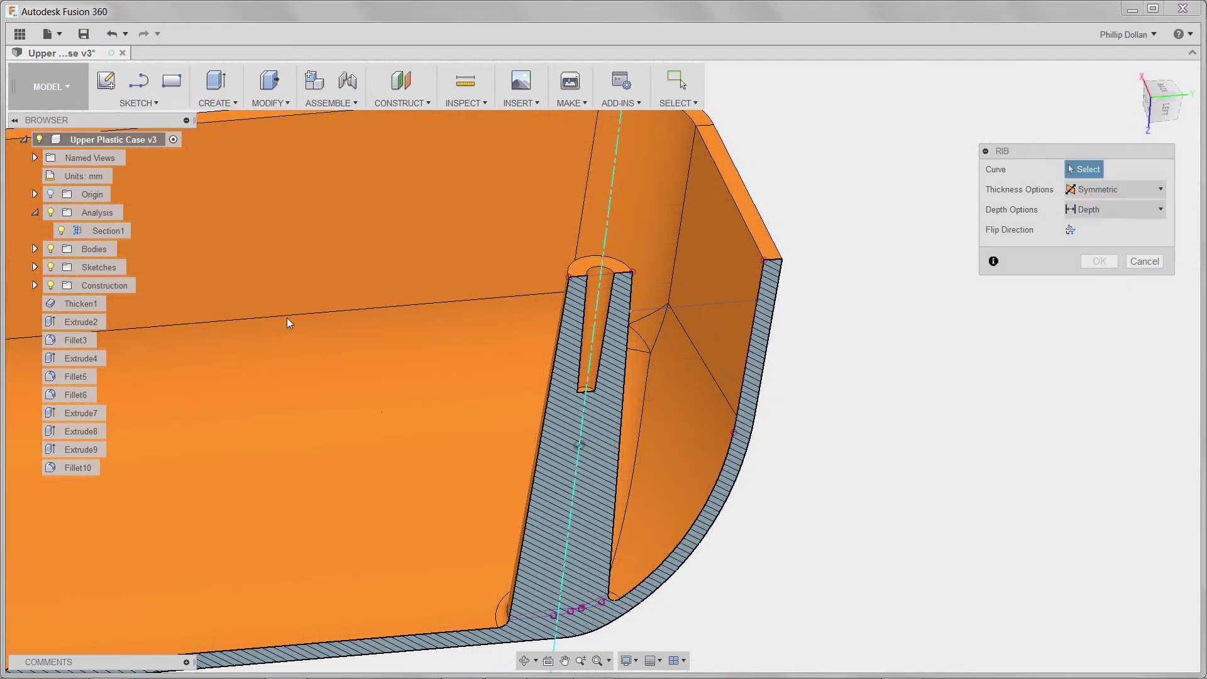
left_click(695, 307)
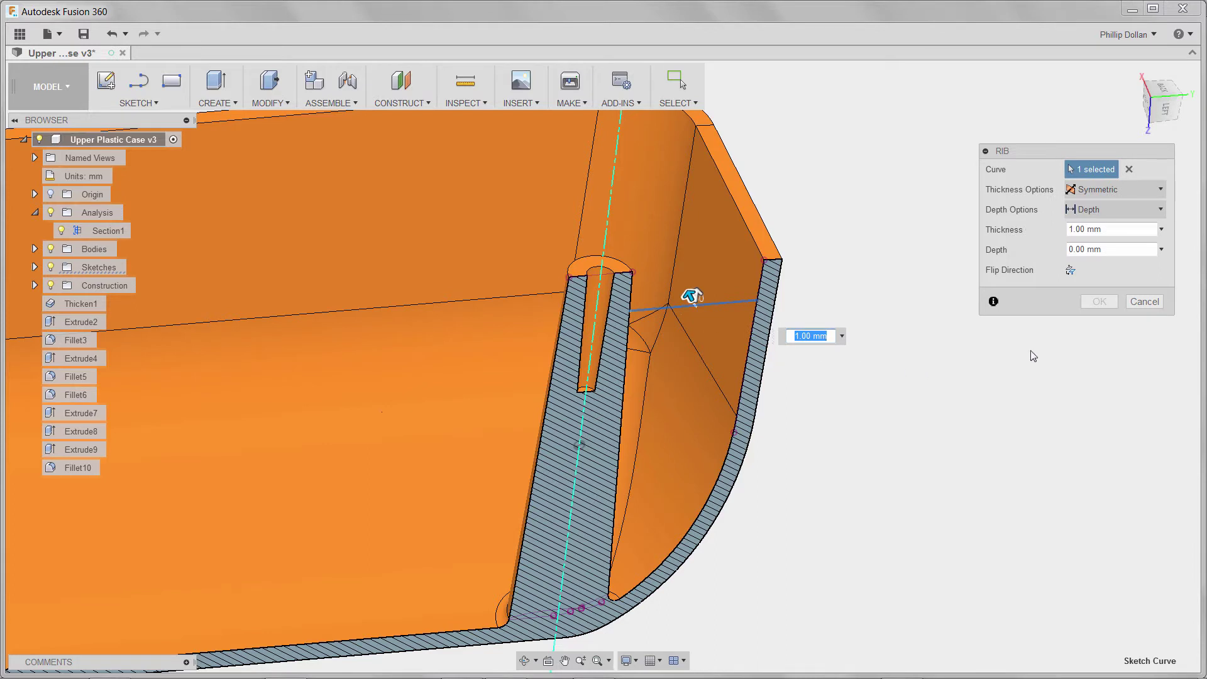
left_click(1161, 211)
left_click(1112, 228)
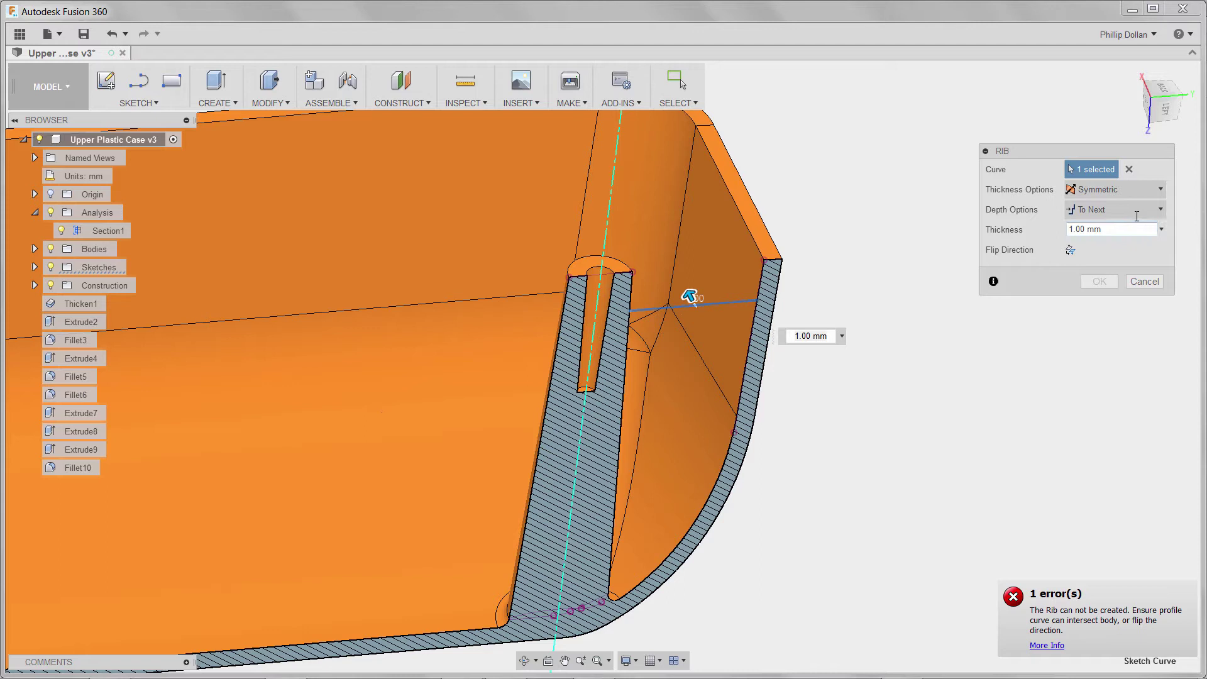
left_click(1161, 208)
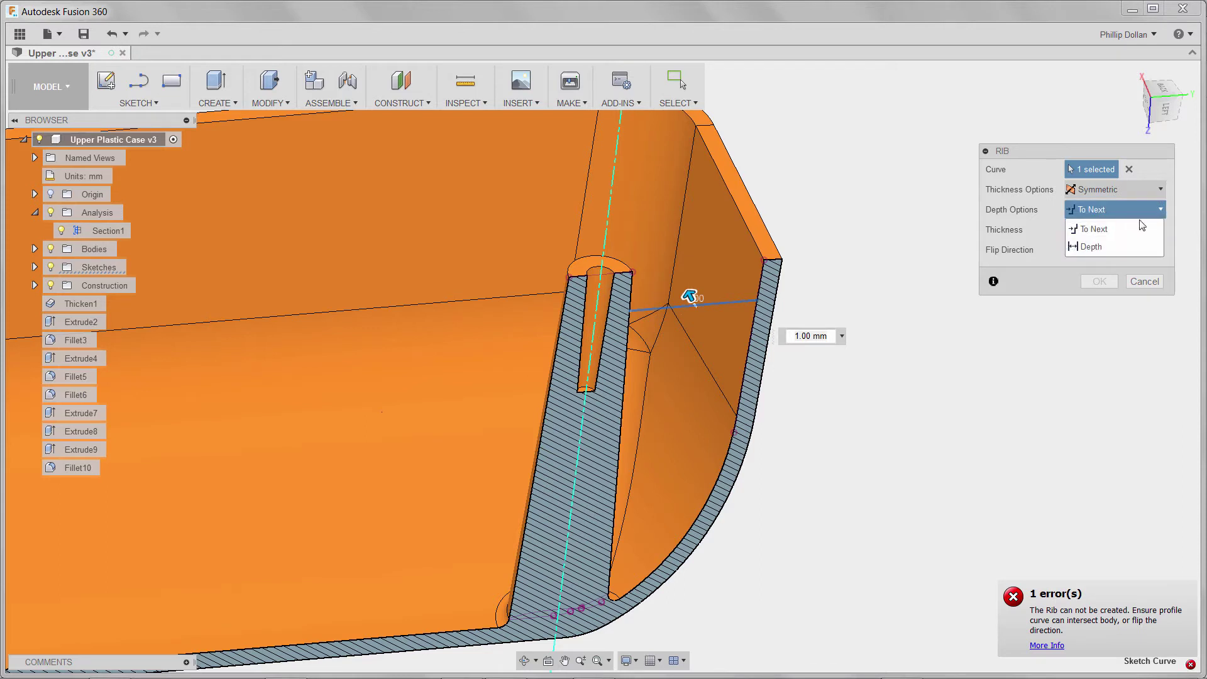
left_click(1094, 247)
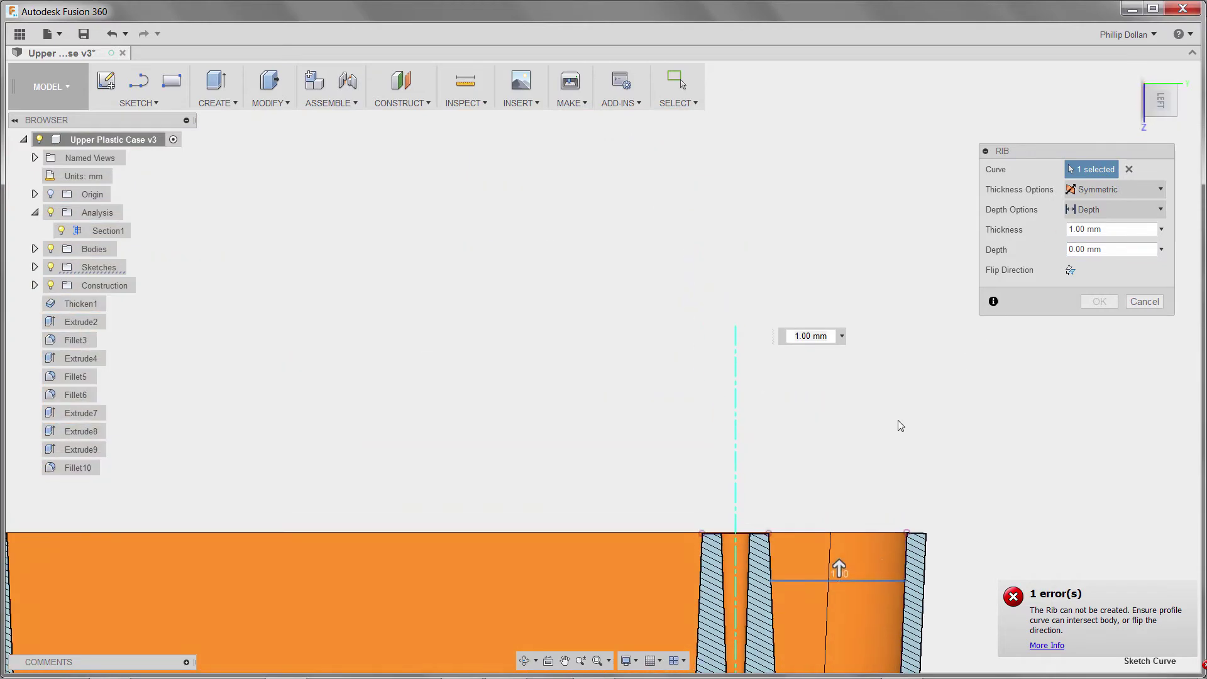
middle_click_drag(900, 423, 771, 82)
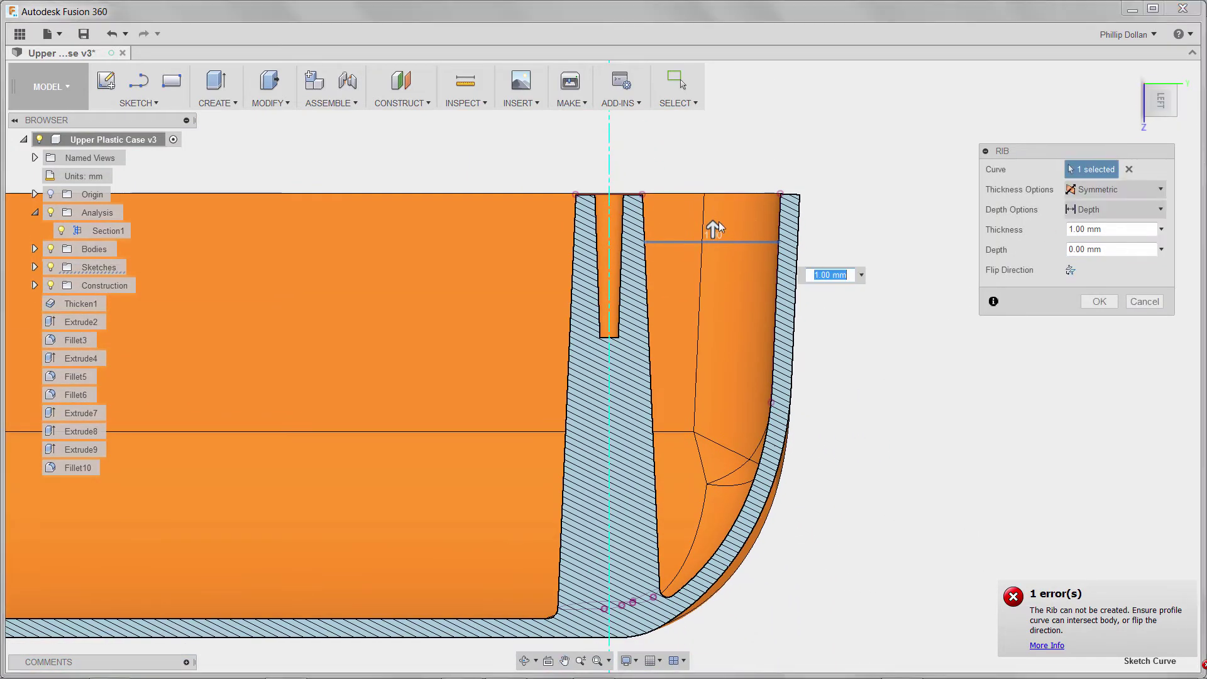
left_click_drag(713, 222, 684, 585)
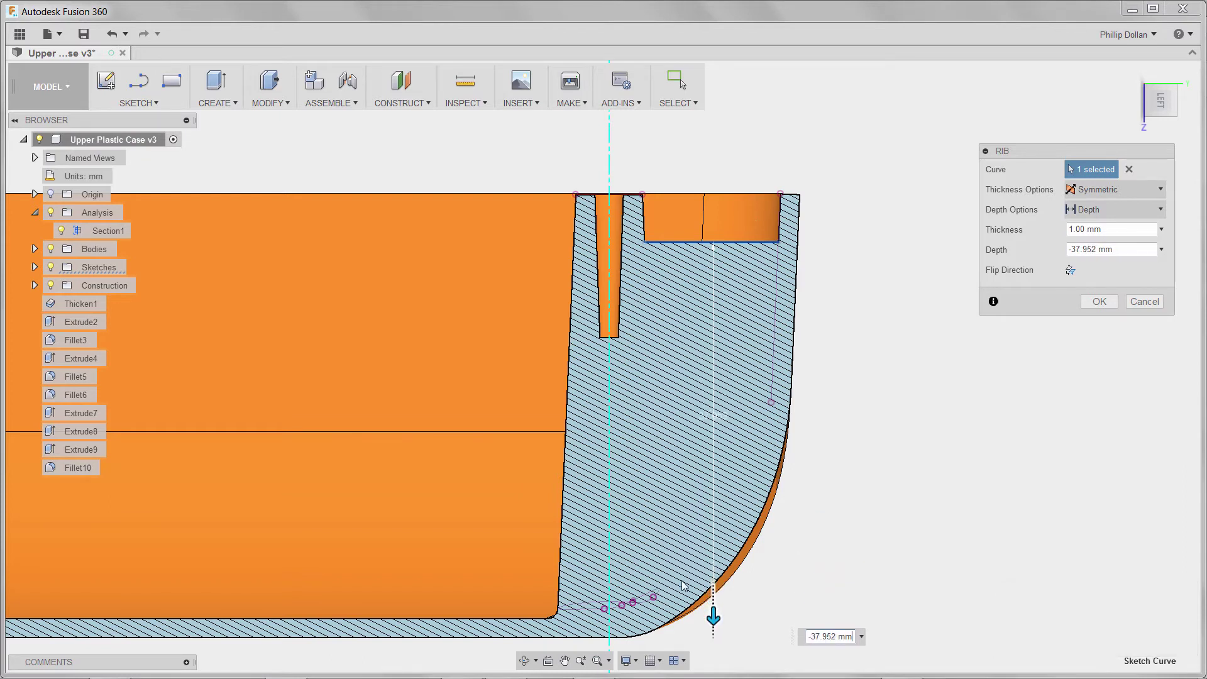
left_click(1098, 303)
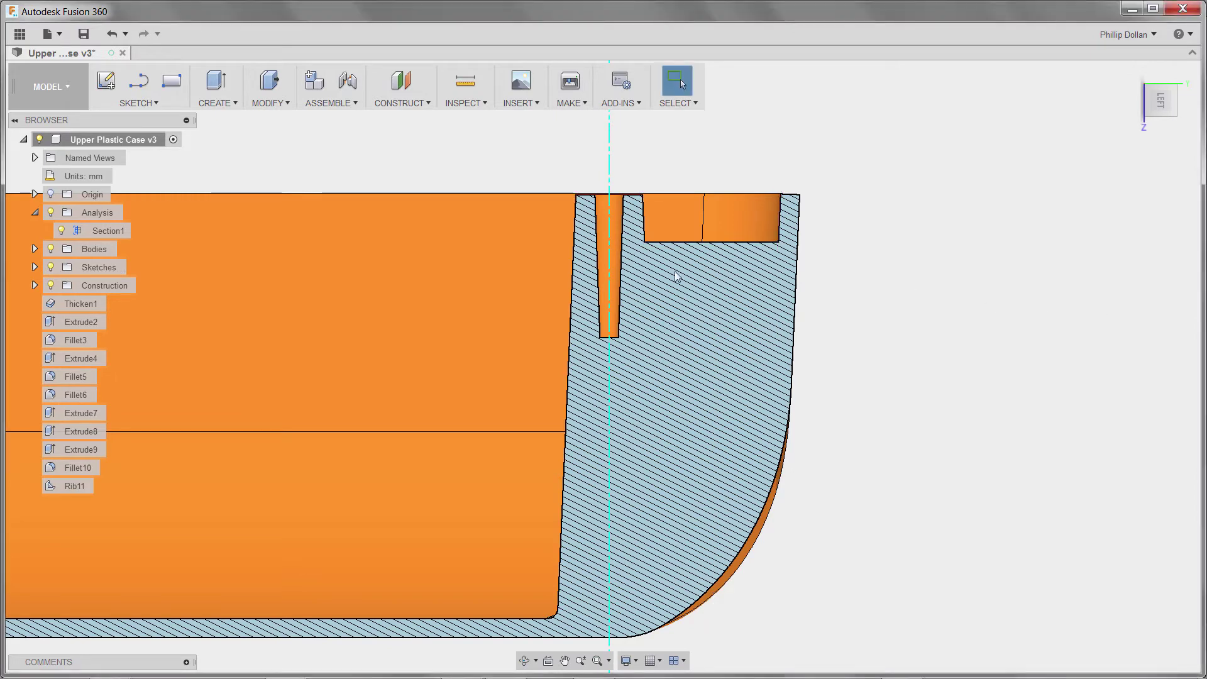
Hide Section1 and return to the home view.
left_click(61, 231)
mouse_move(1154, 101)
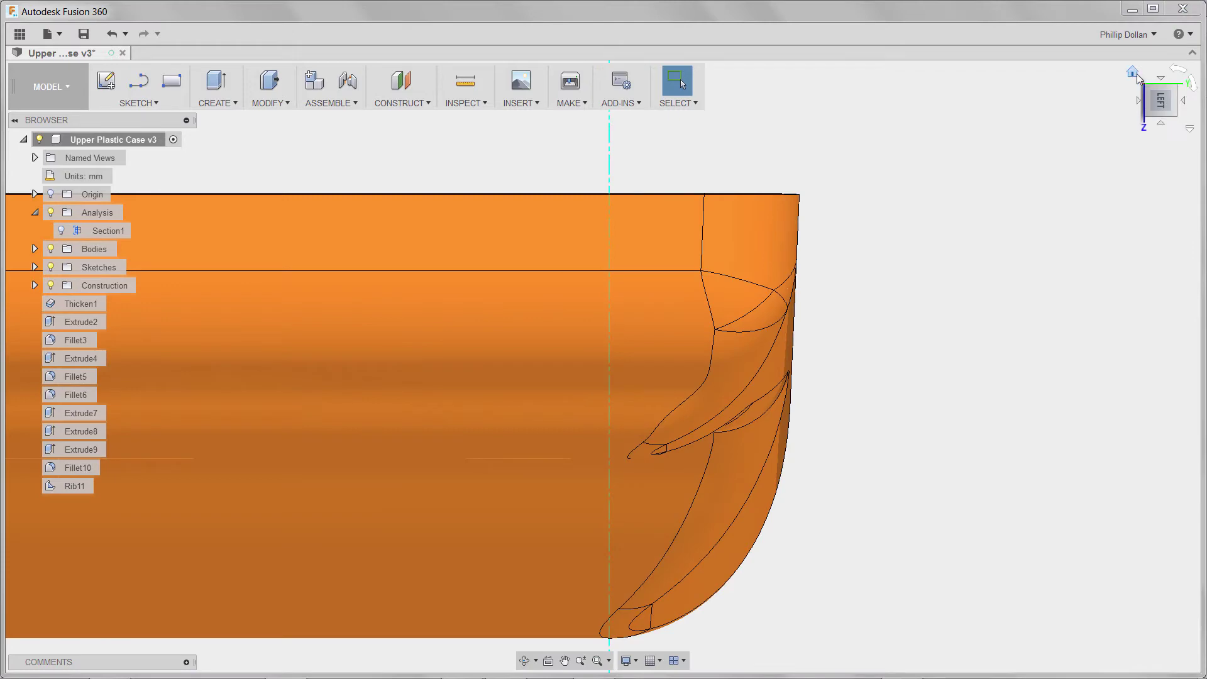
left_click(1132, 73)
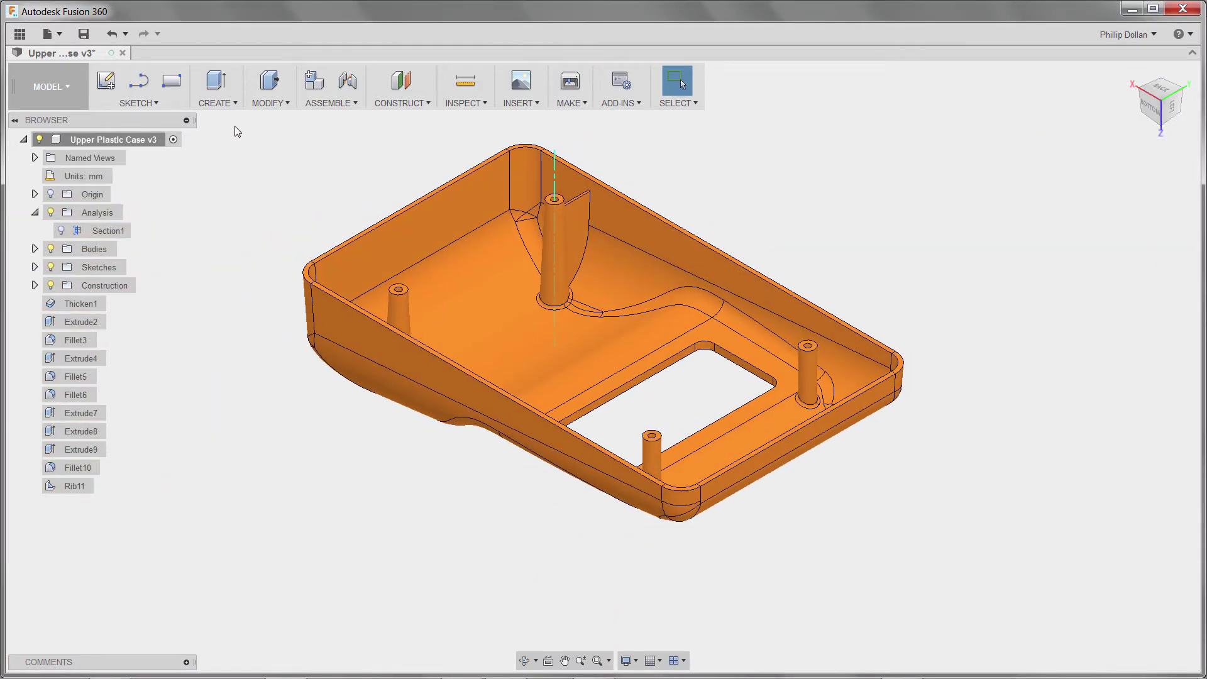
Mirror Rib11 across the plane through the boss.
left_click(226, 105)
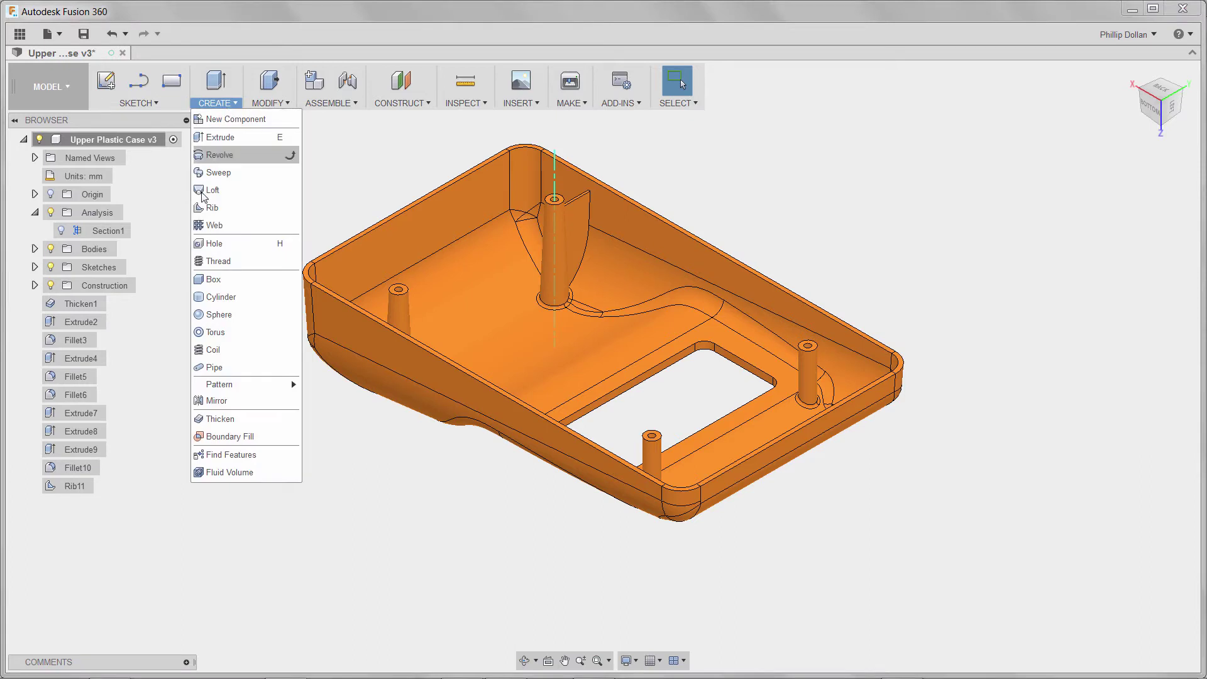
left_click(216, 403)
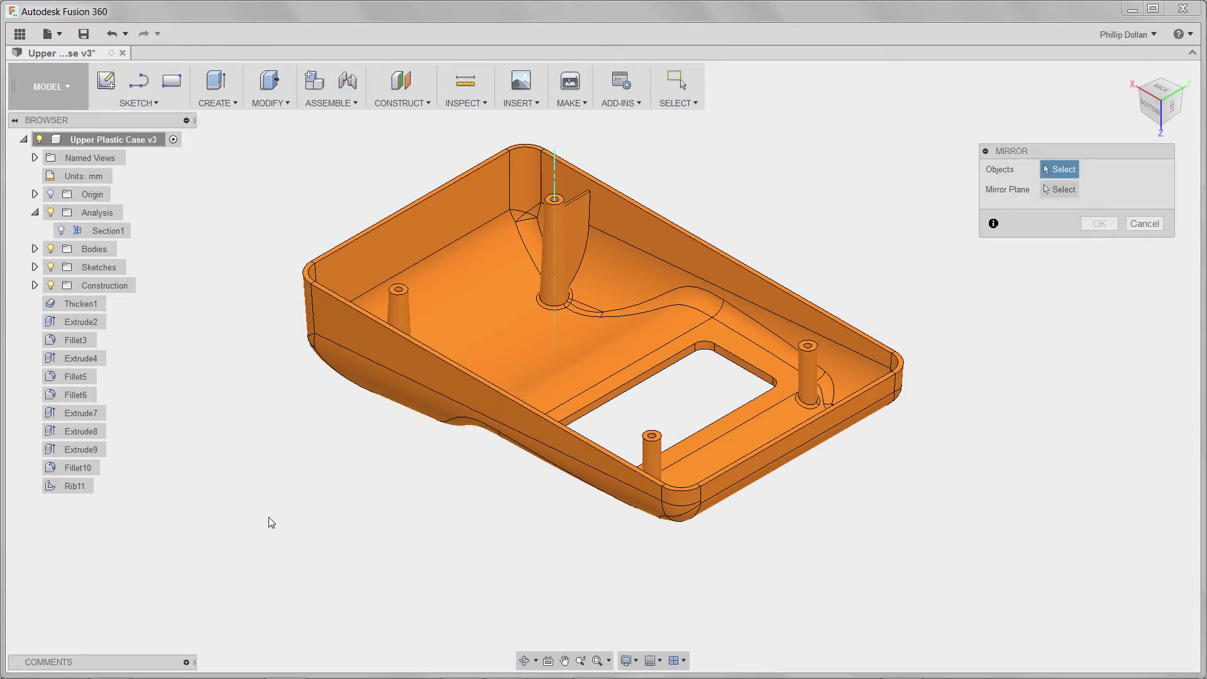
left_click(74, 486)
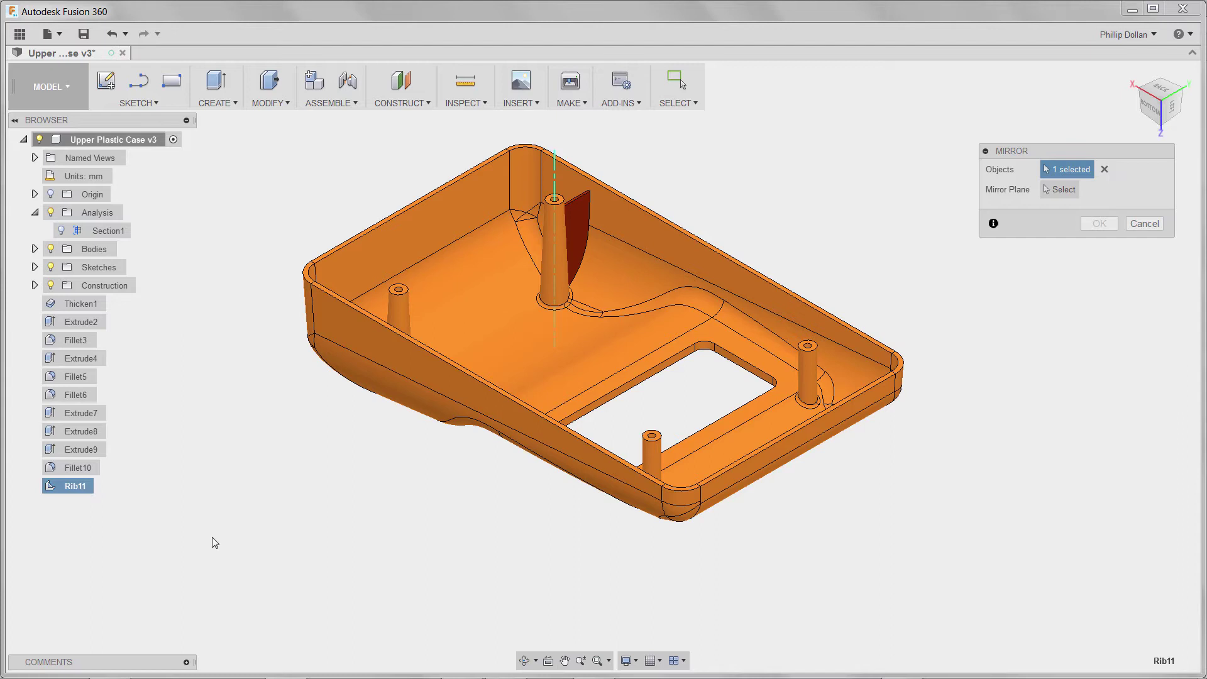
left_click(1063, 189)
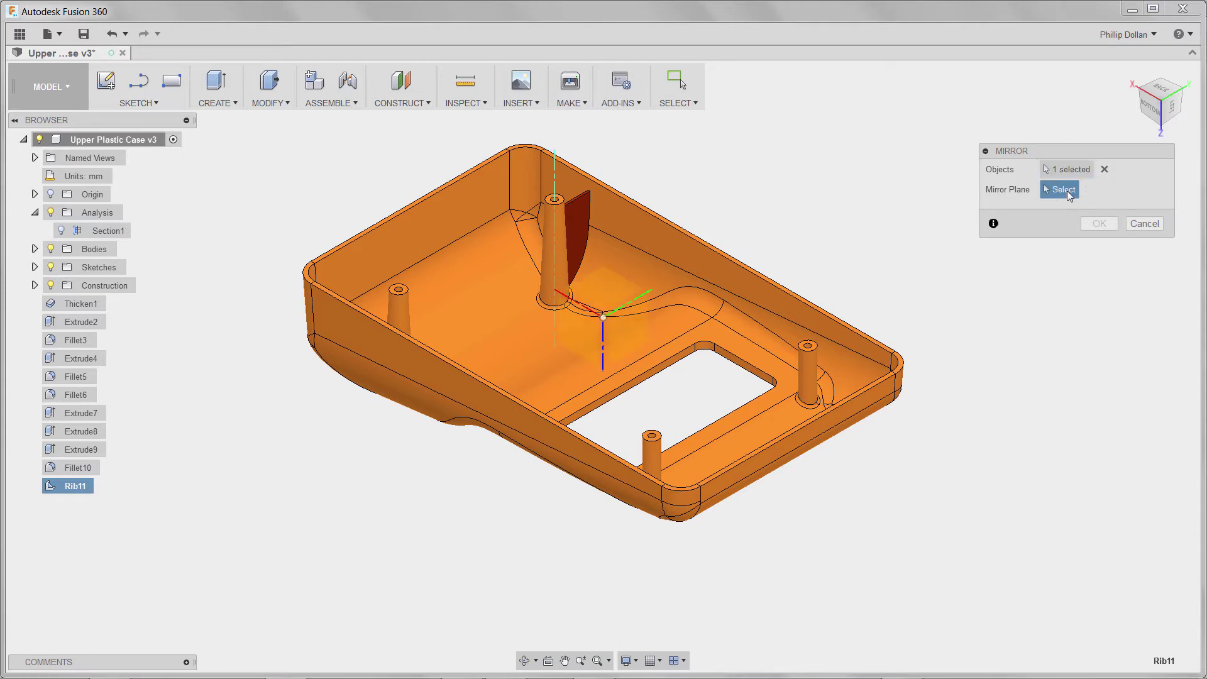
left_click(570, 337)
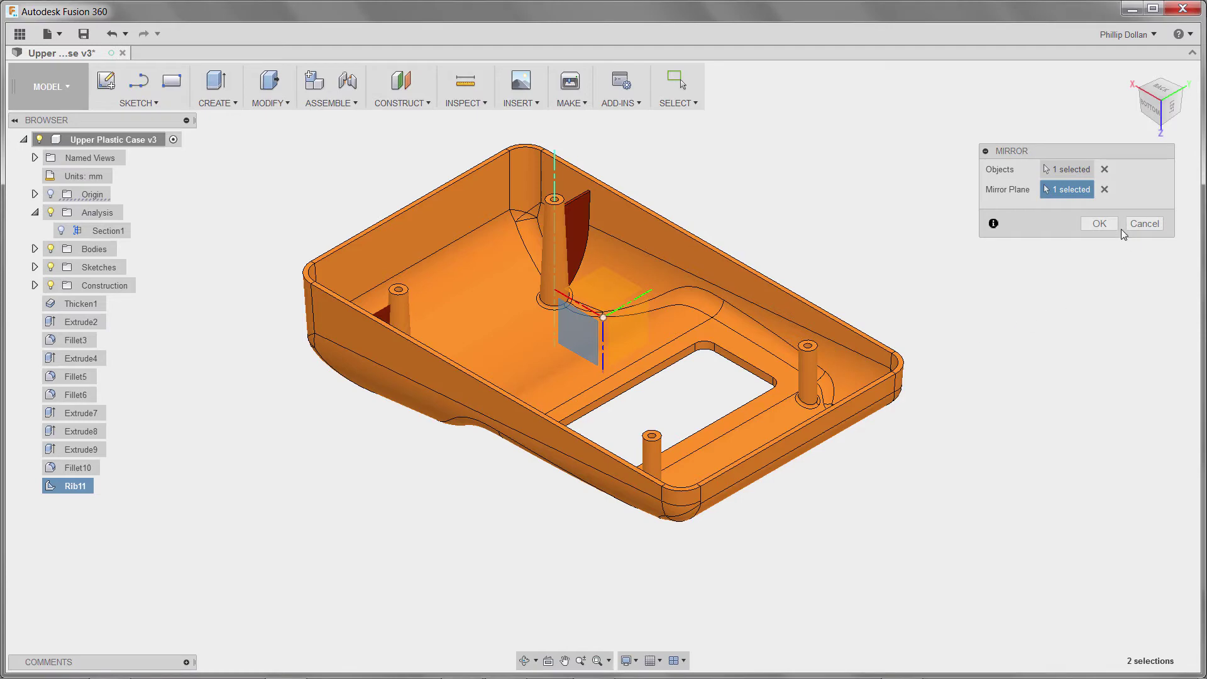
left_click(1102, 224)
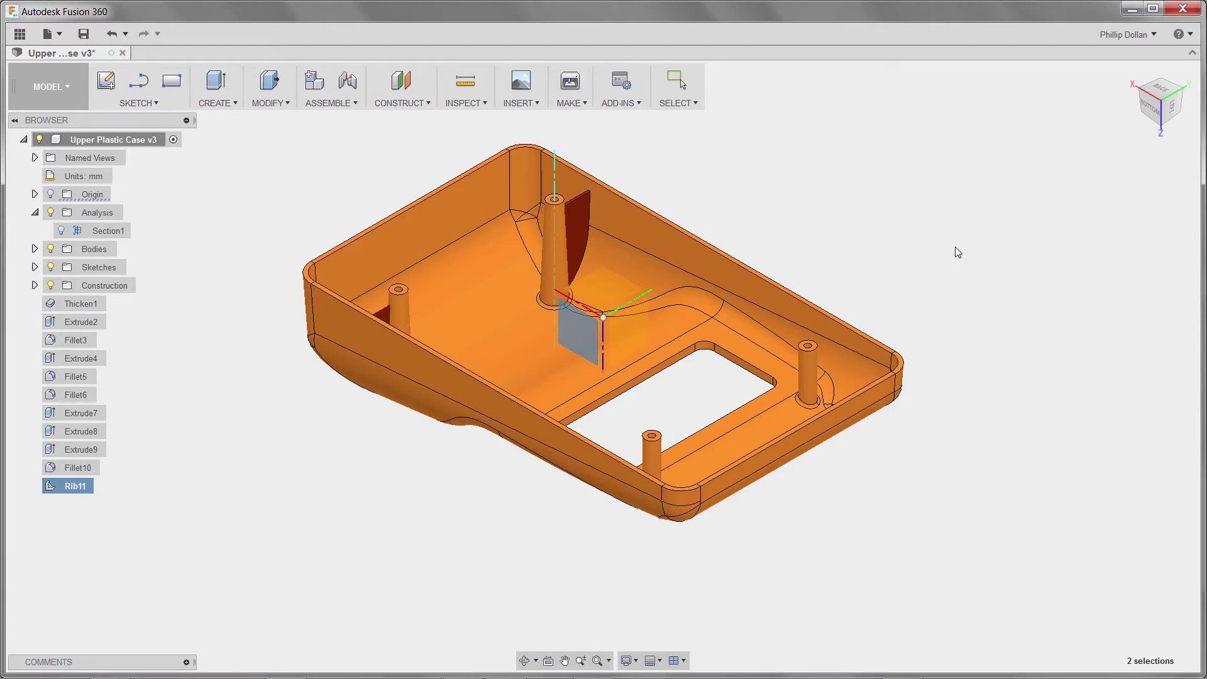
middle_click_drag(629, 377, 798, 402, "shift")
scroll(799, 402, "up", 3)
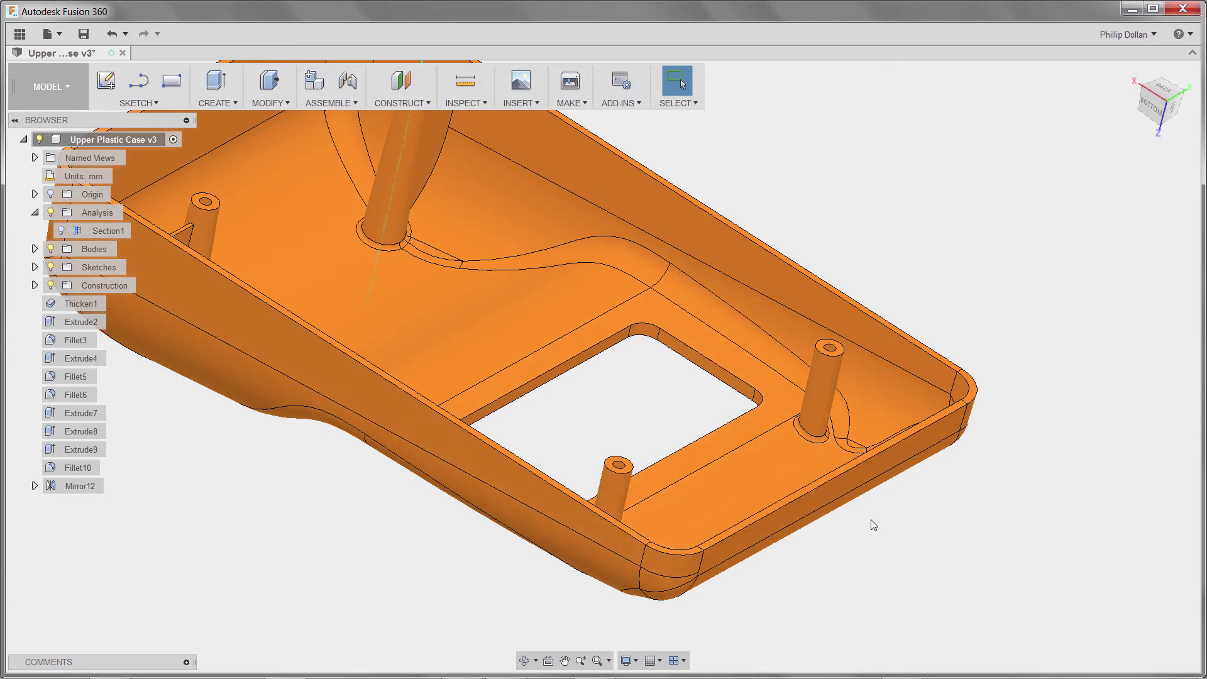
Show Plane2 and Section2 and inspect the cut case from the bottom.
left_click(1133, 72)
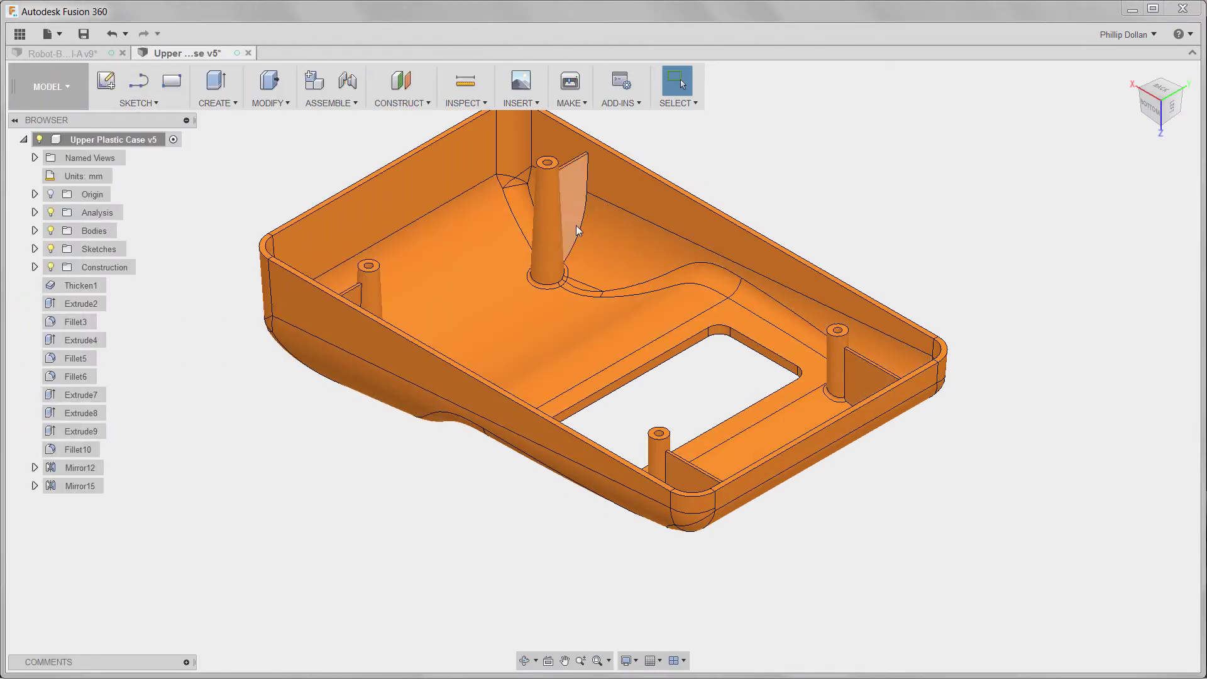
left_click(35, 268)
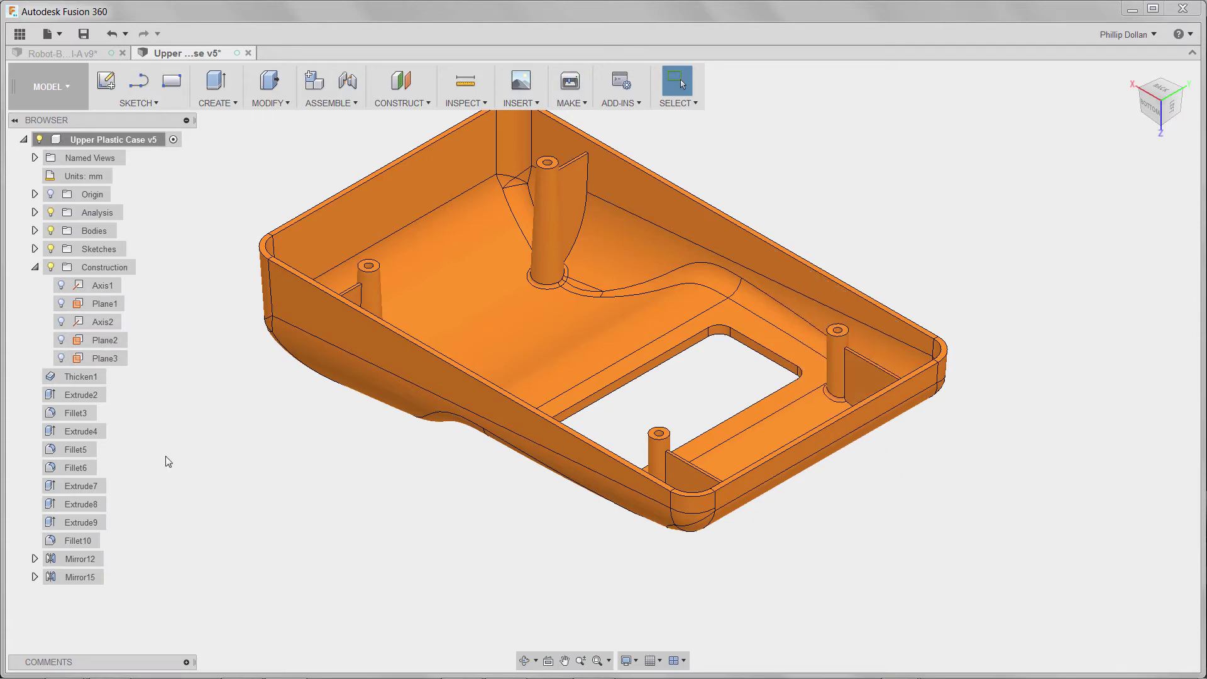
left_click(61, 341)
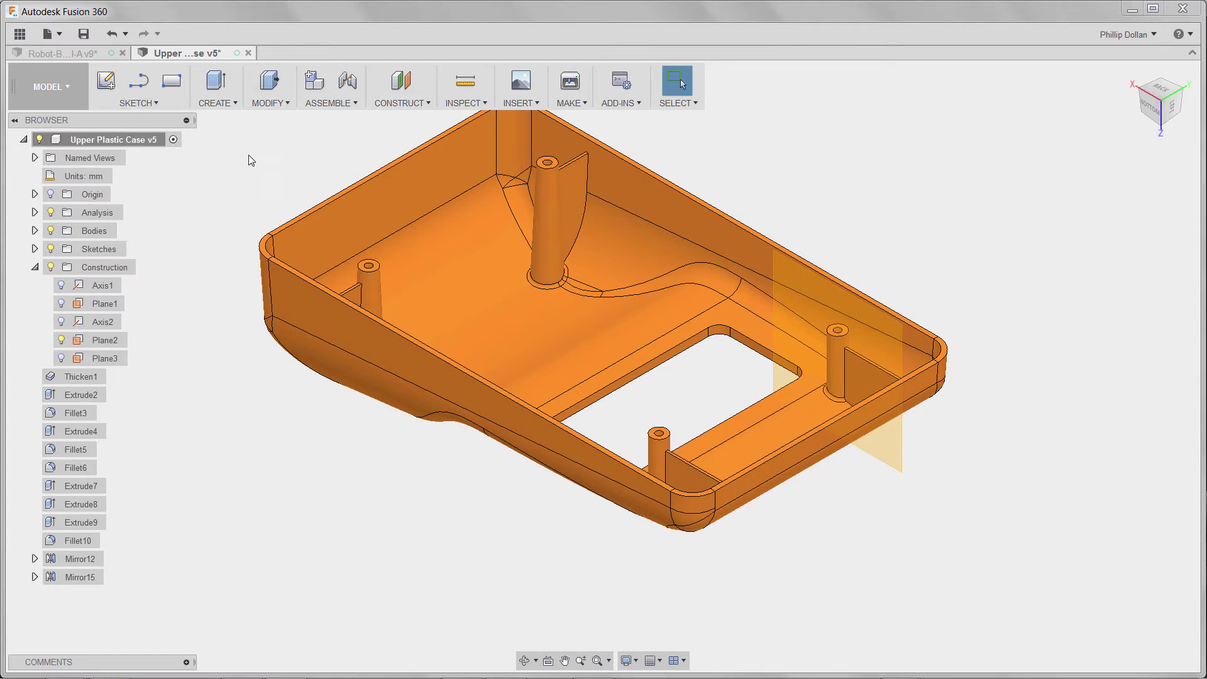
left_click(35, 213)
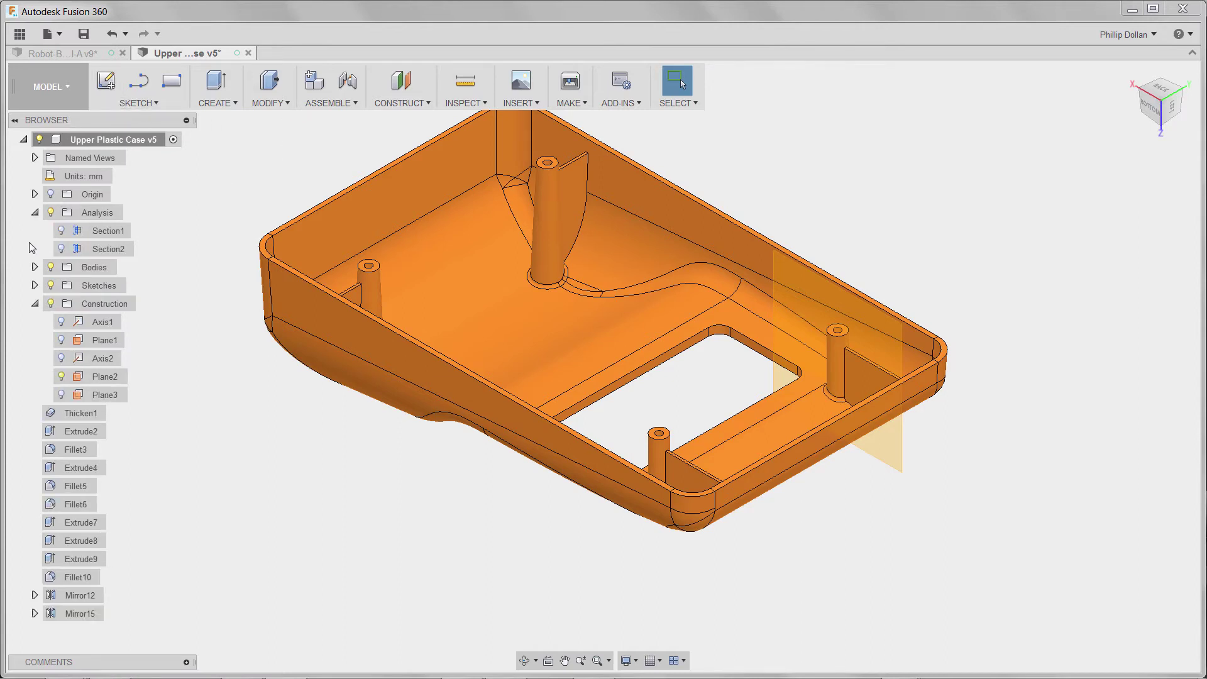
left_click(61, 249)
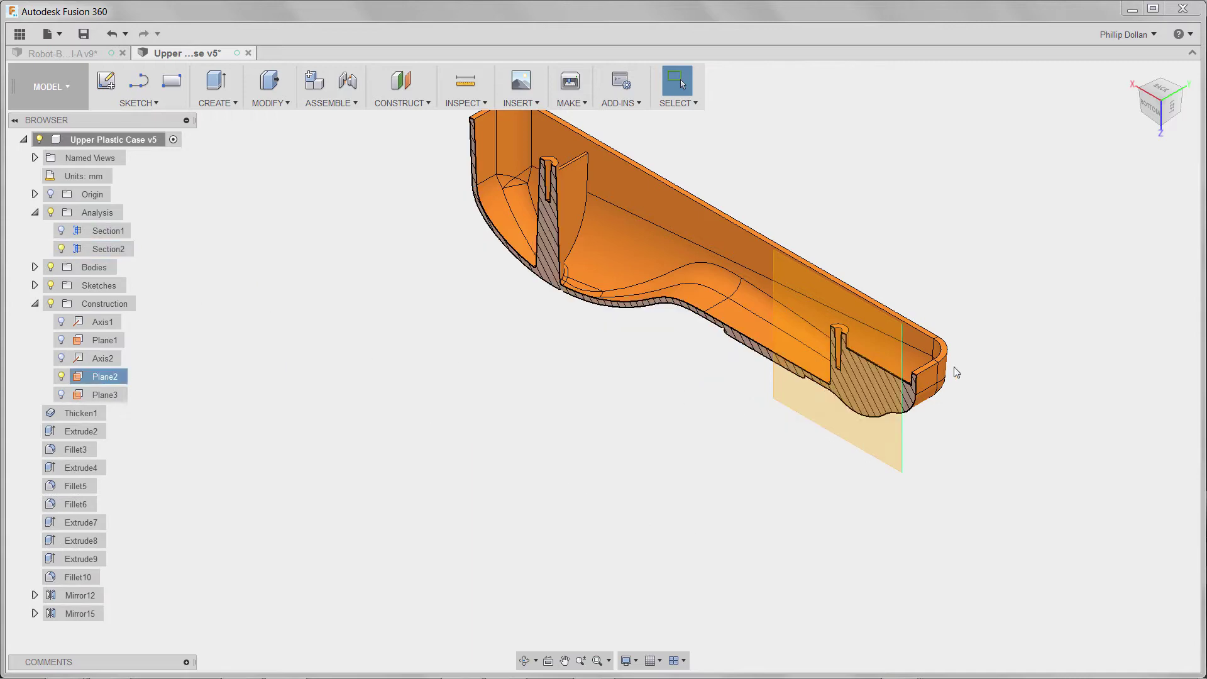
left_click(1152, 109)
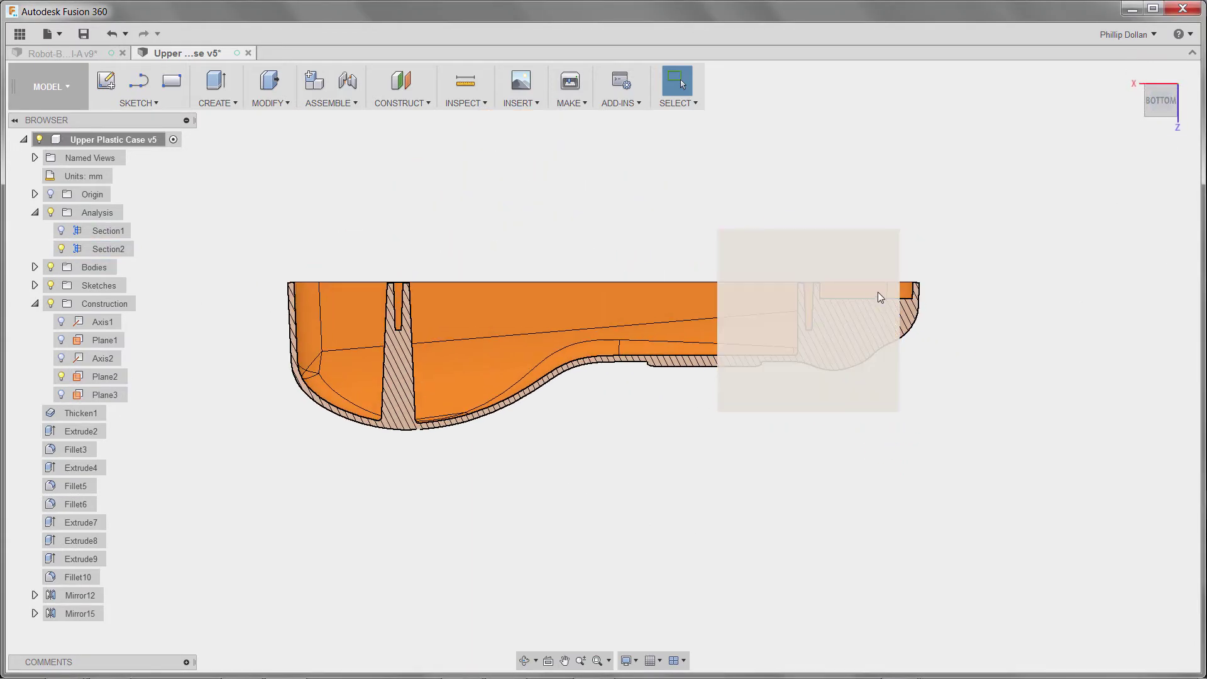
scroll(881, 297, "up", 5)
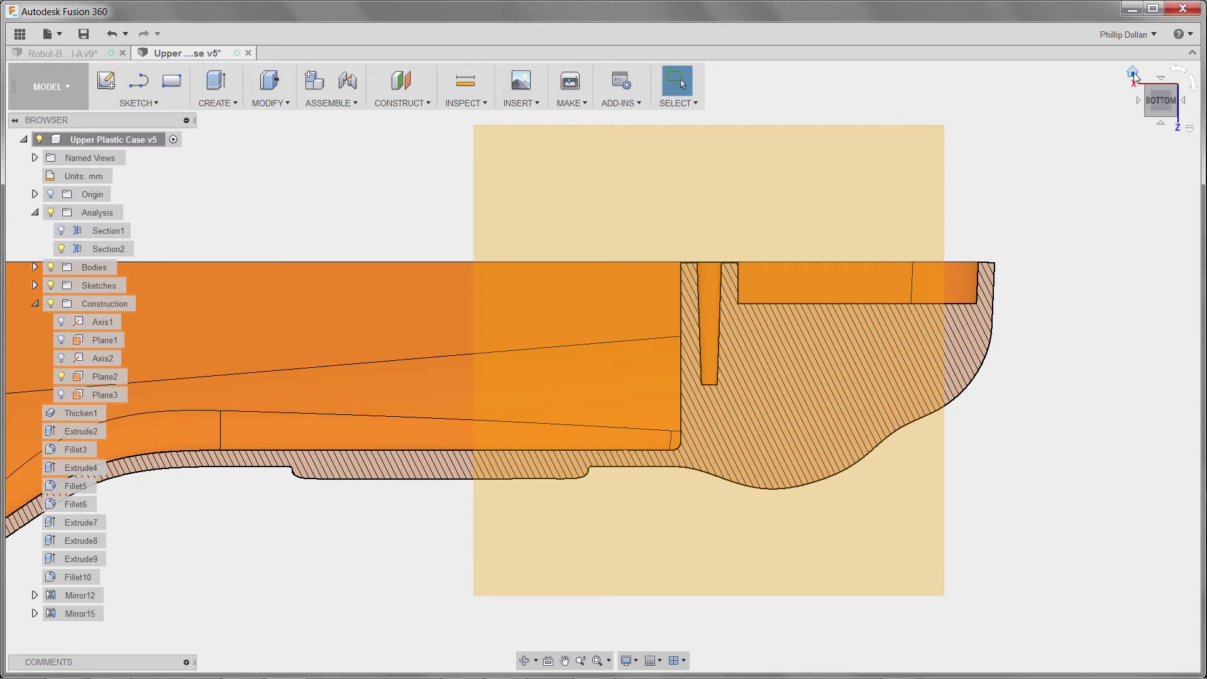
left_click(1142, 72)
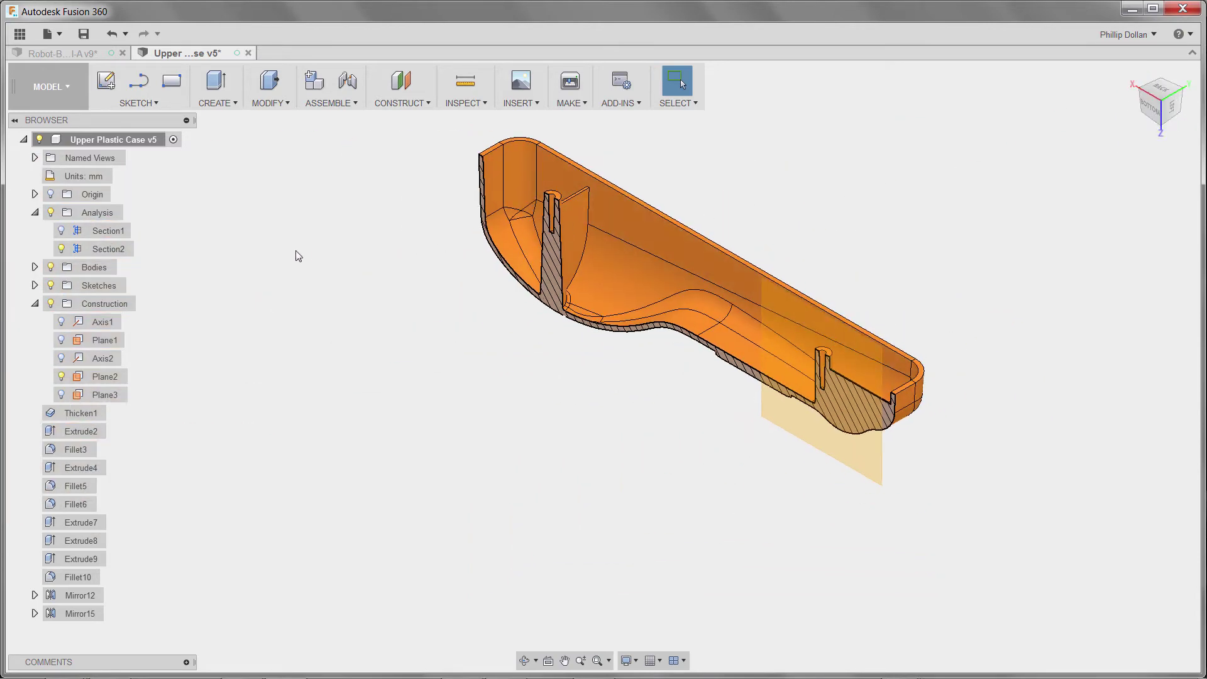
Hide Section2 and Plane2 and collapse the Construction folder.
left_click(61, 249)
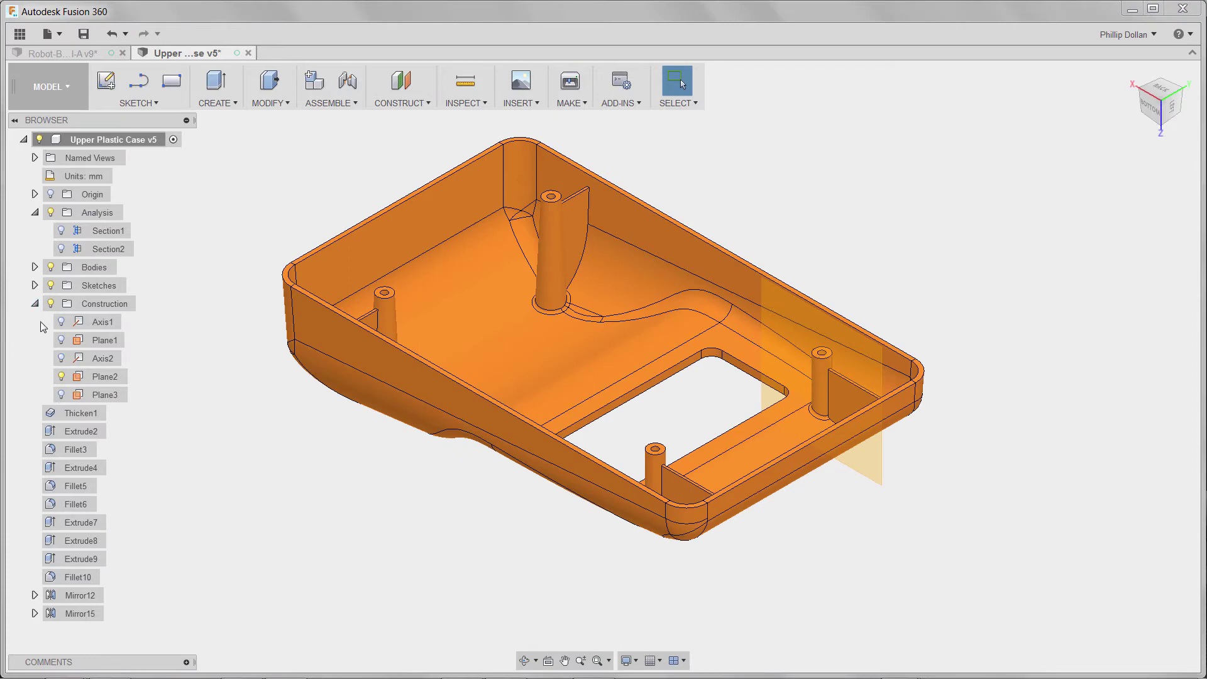
left_click(61, 377)
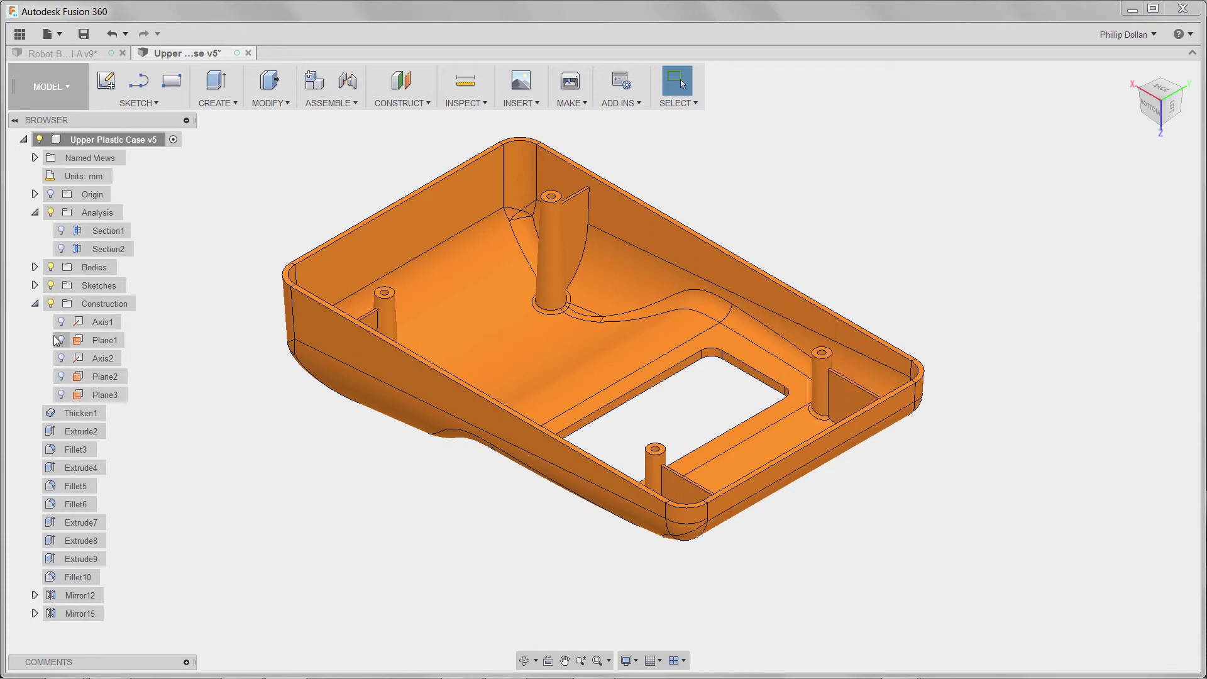
left_click(35, 304)
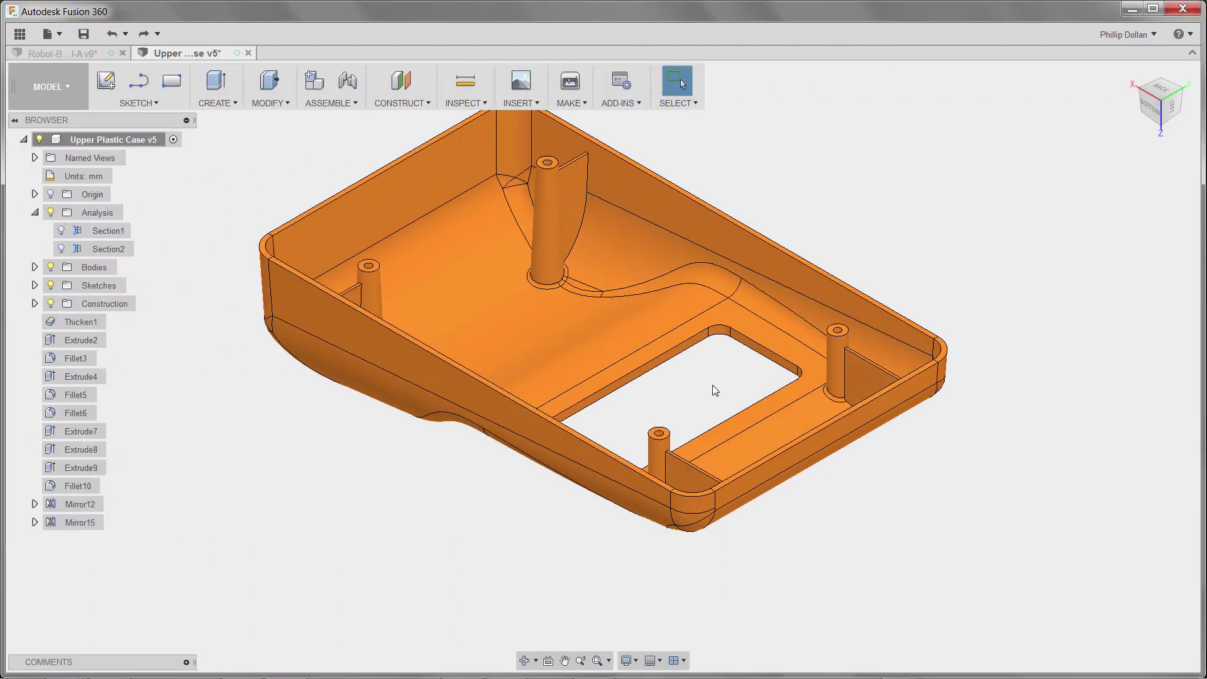
Create a construction plane offset 8 mm from the floor around the opening.
left_click(402, 88)
left_click(752, 324)
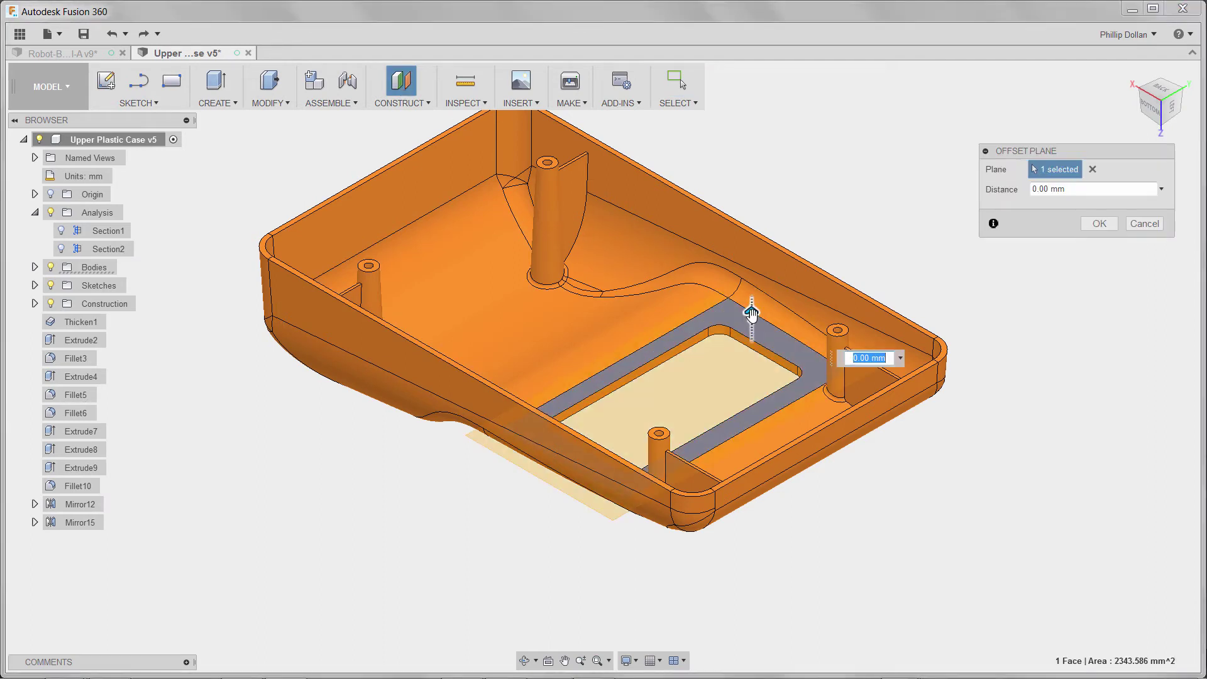
left_click_drag(752, 321, 751, 278)
type("8")
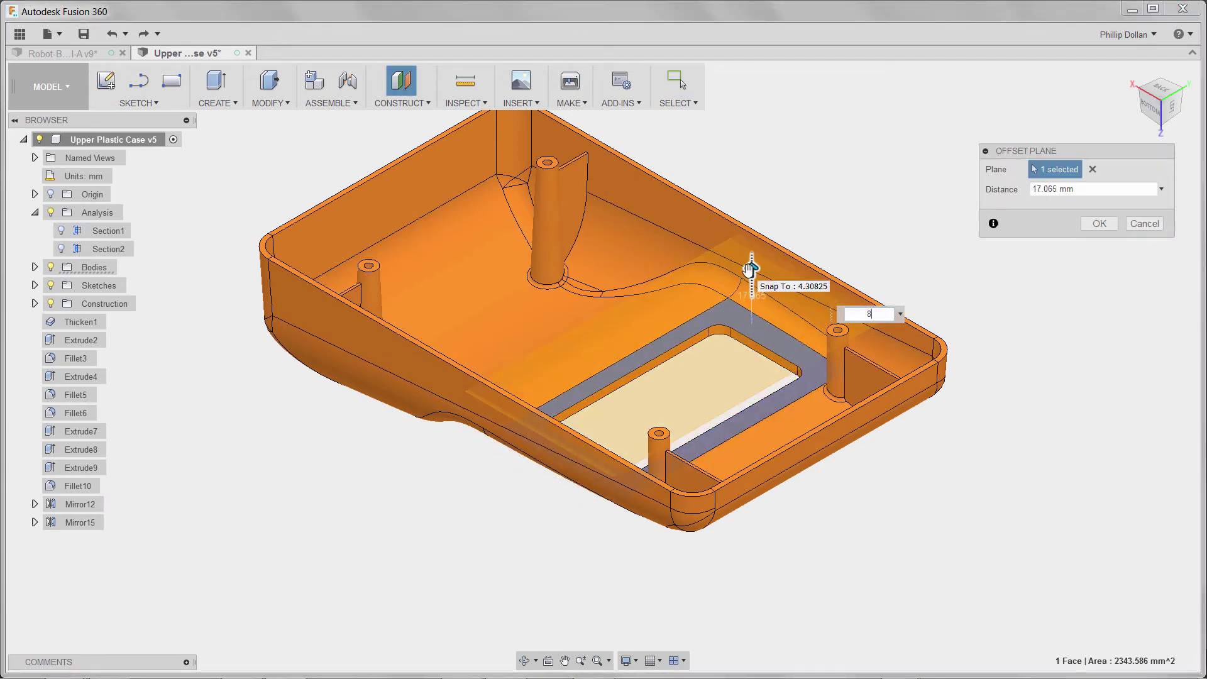
key("Return")
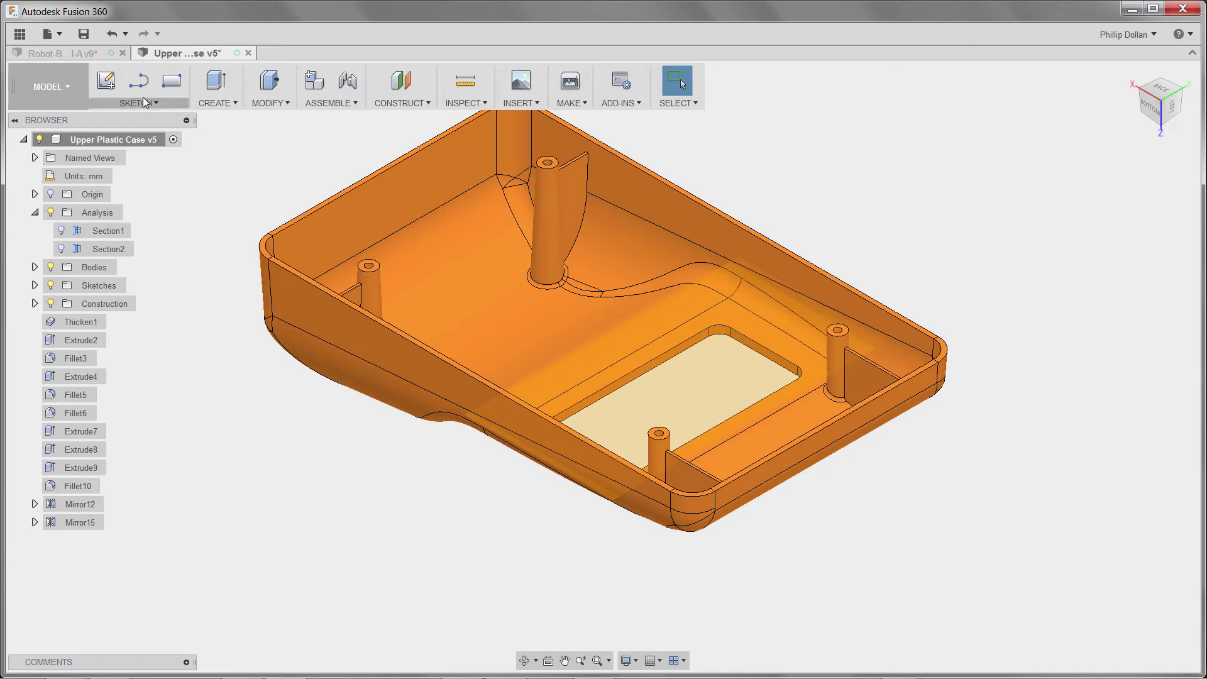
Start a new sketch on the offset plane, viewed straight on.
left_click(106, 80)
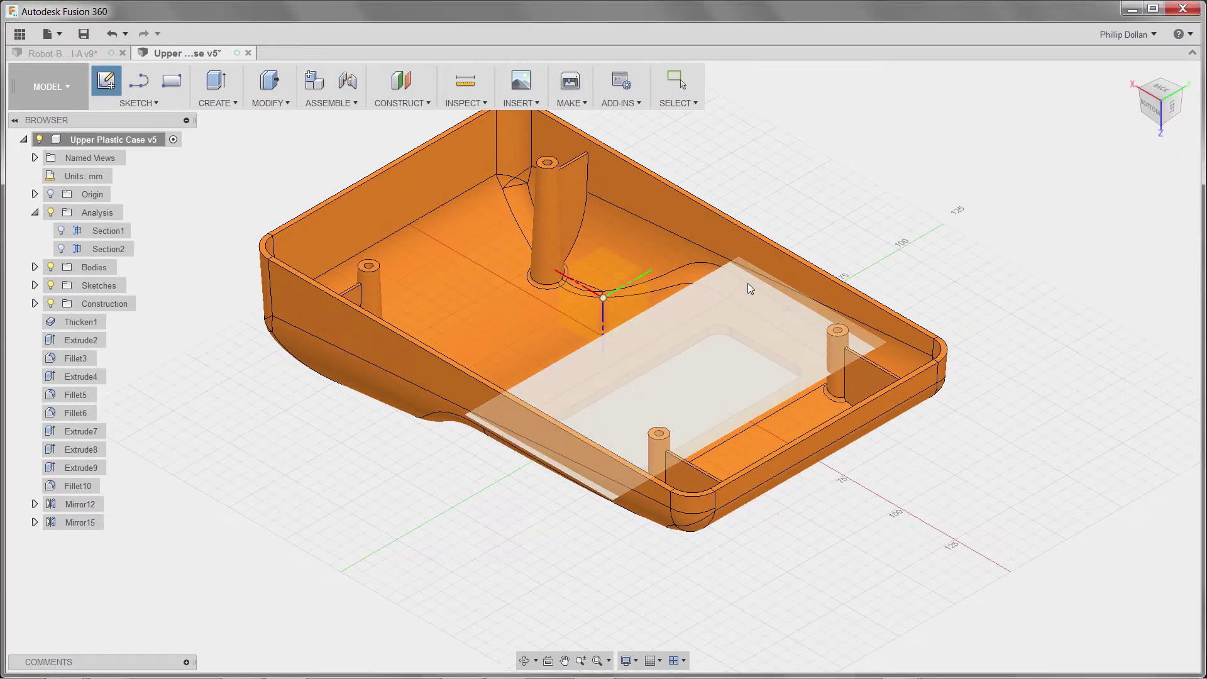
left_click(749, 283)
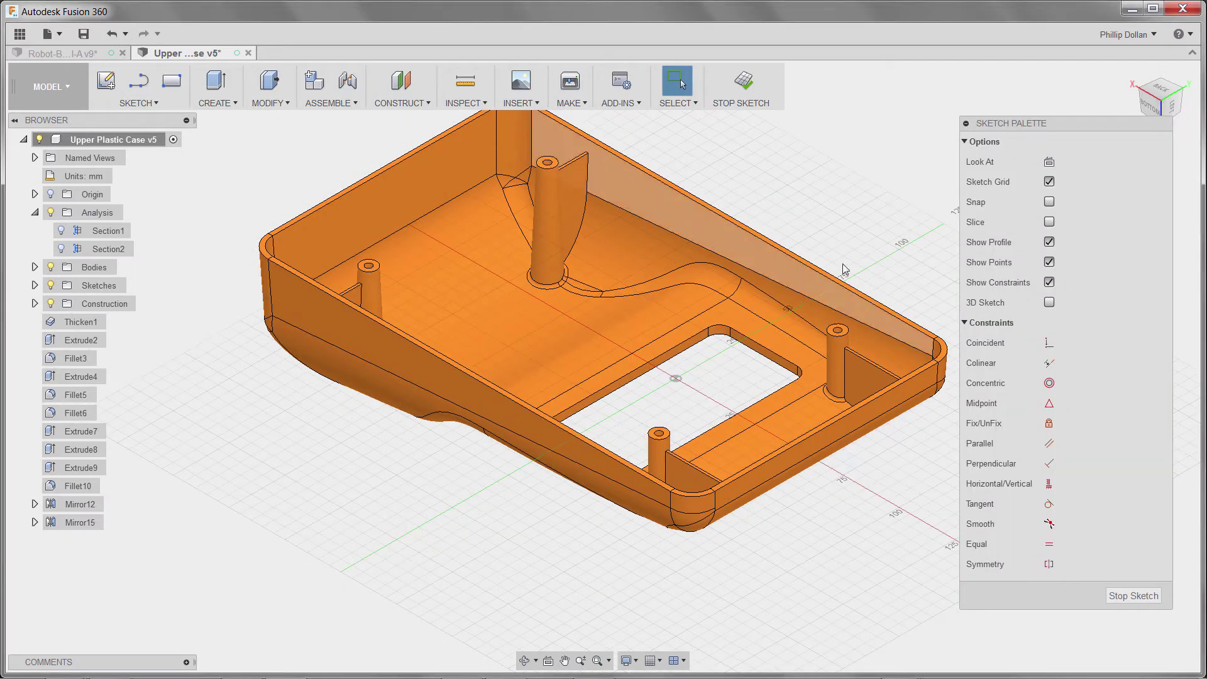
left_click(1161, 95)
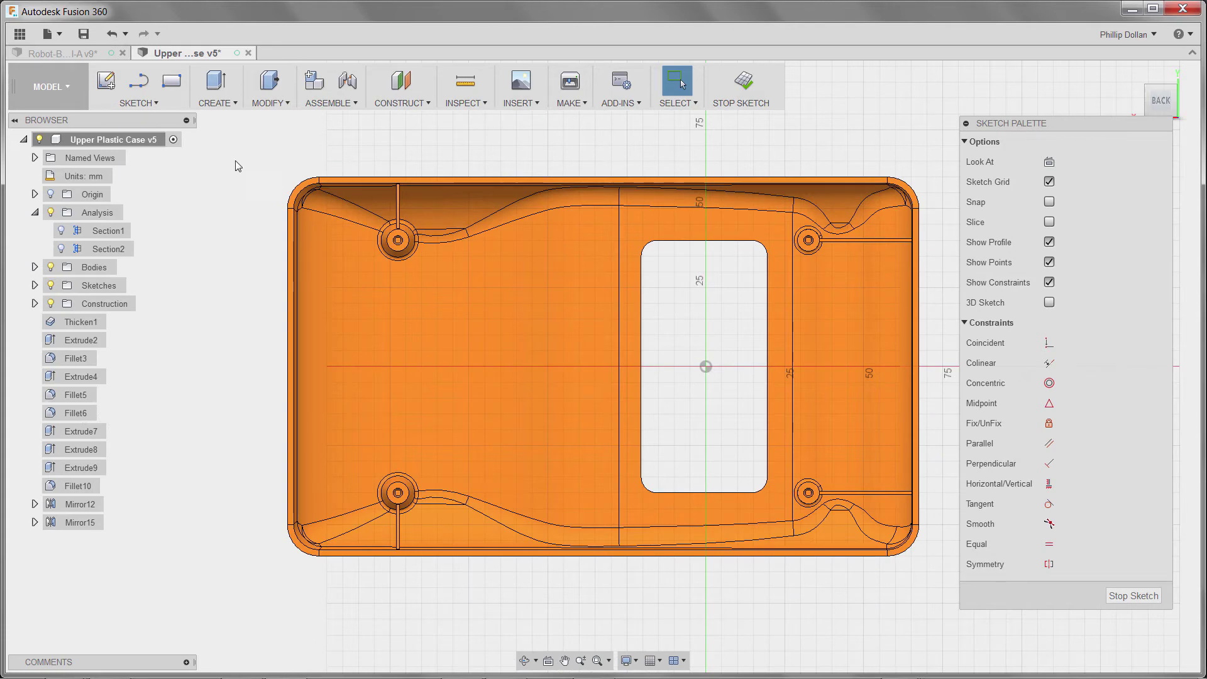
Draw a 6.5 mm centre-diameter circle above the rectangular opening.
left_click(154, 104)
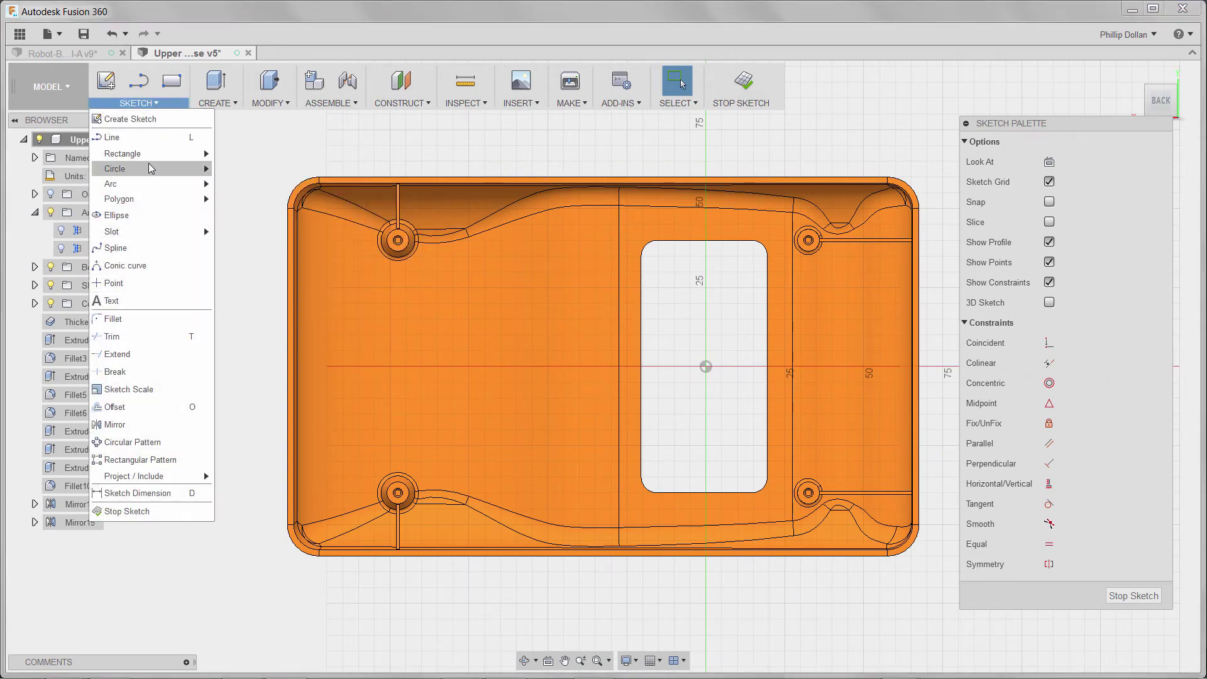
mouse_move(195, 180)
left_click(266, 172)
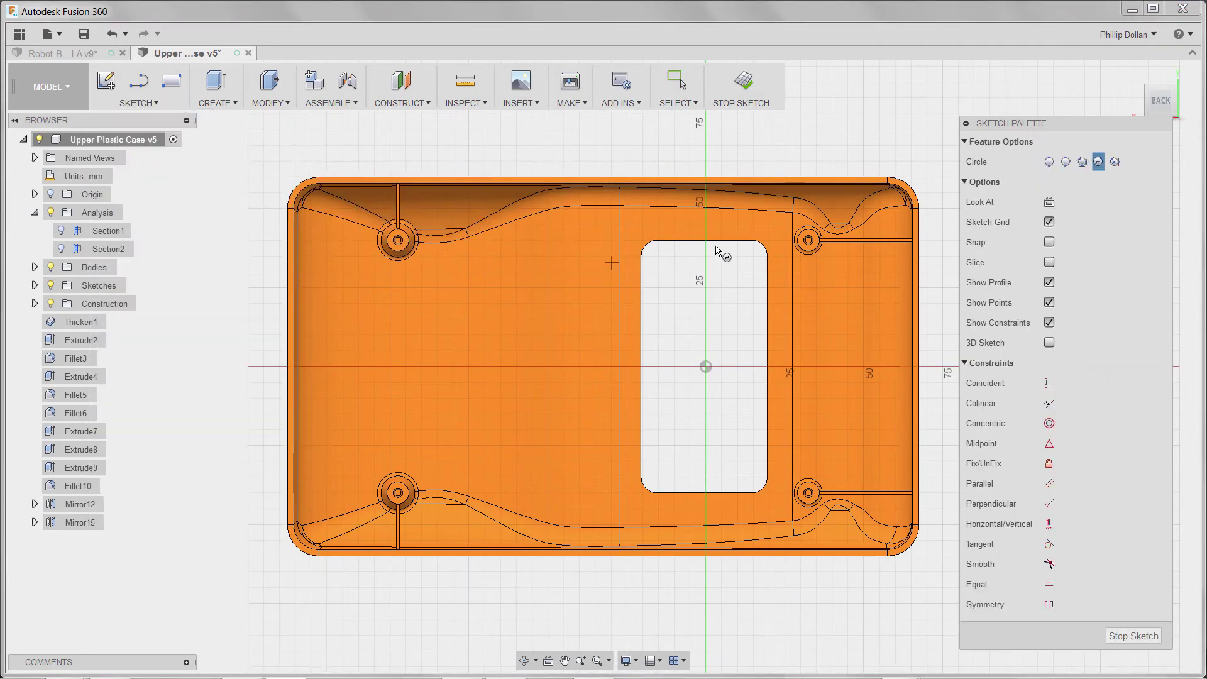
scroll(721, 255, "up", 3)
scroll(716, 250, "up", 3)
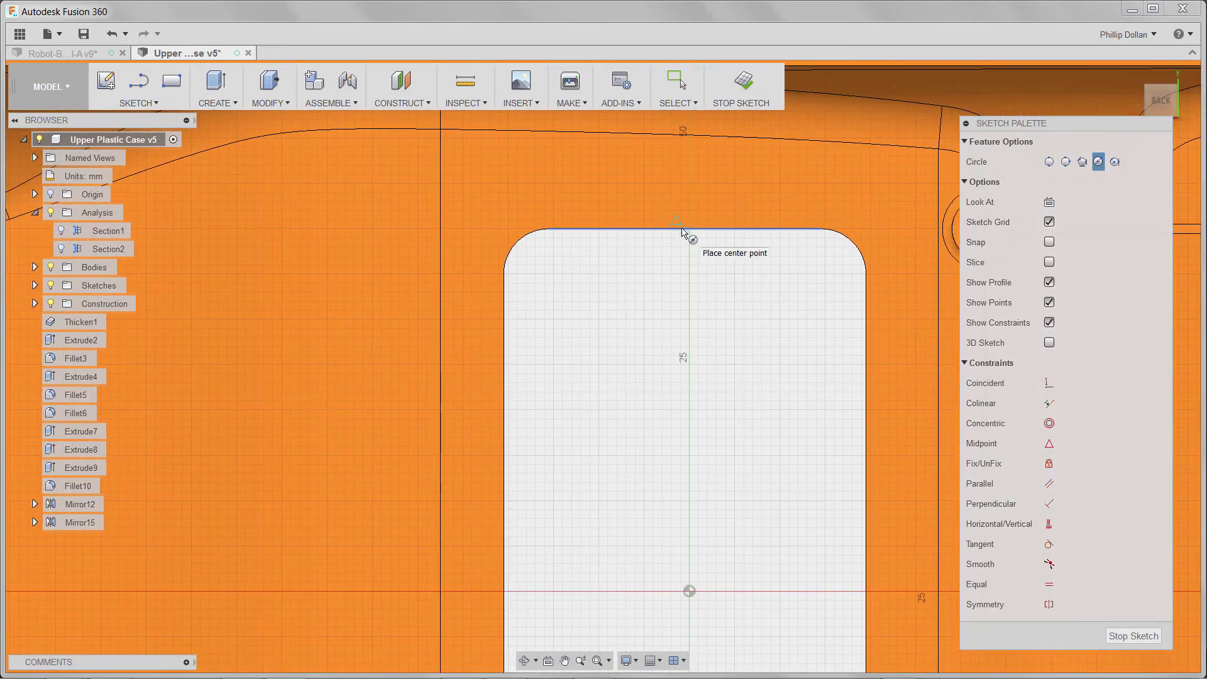
left_click(683, 192)
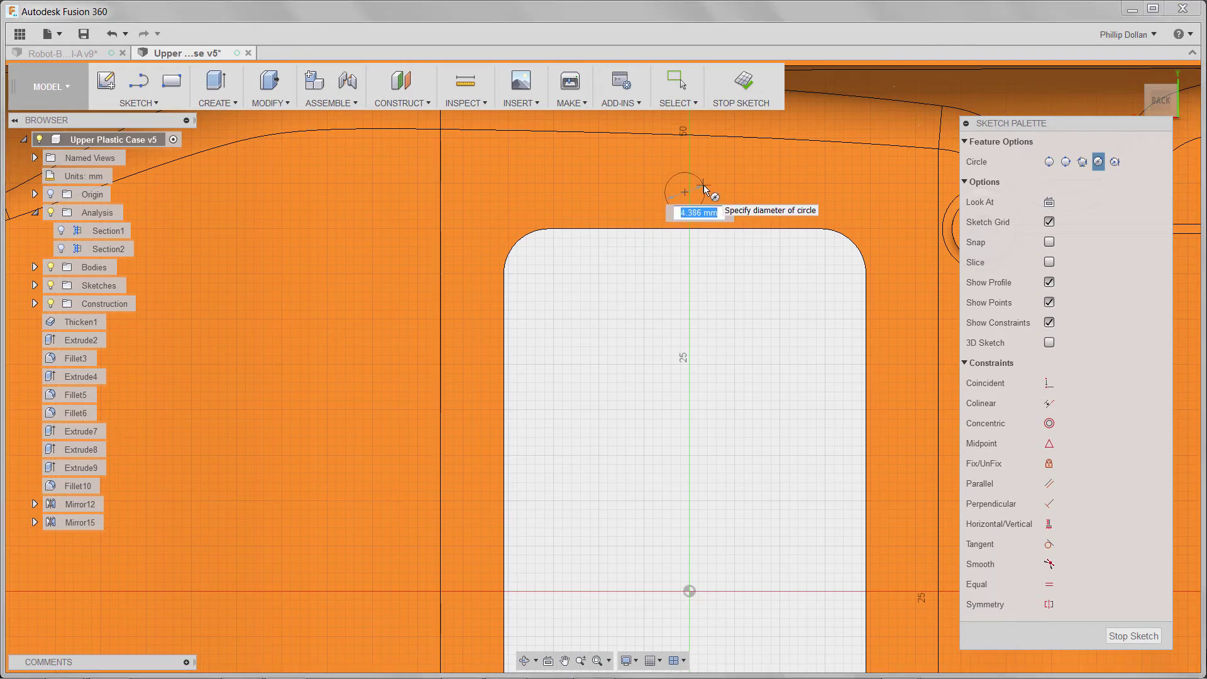
type("6.5")
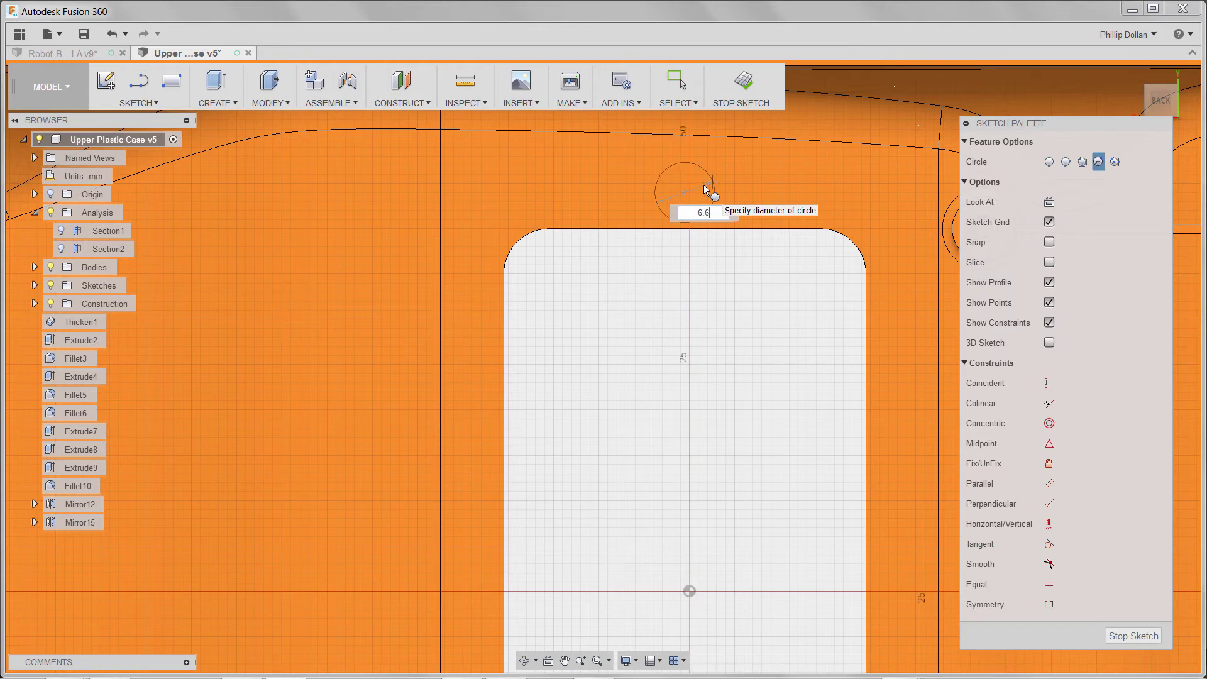
key("Return")
key("Escape")
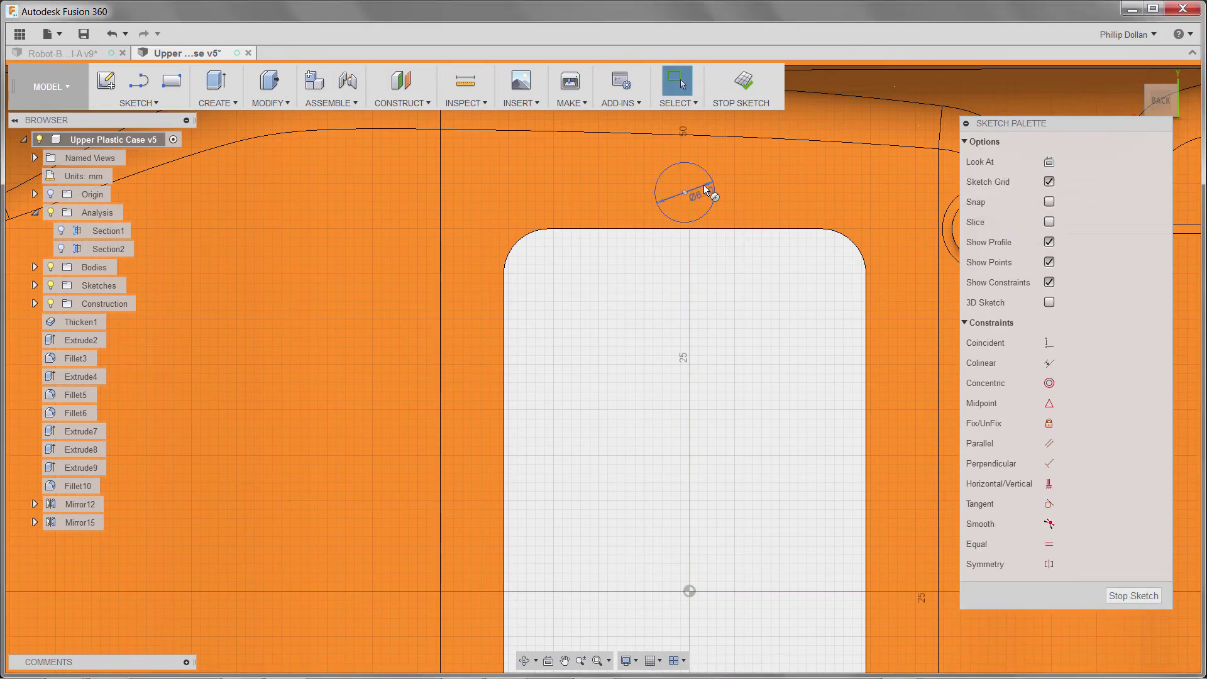
Dimension the circle centre 5 mm above the opening's top edge.
key("d")
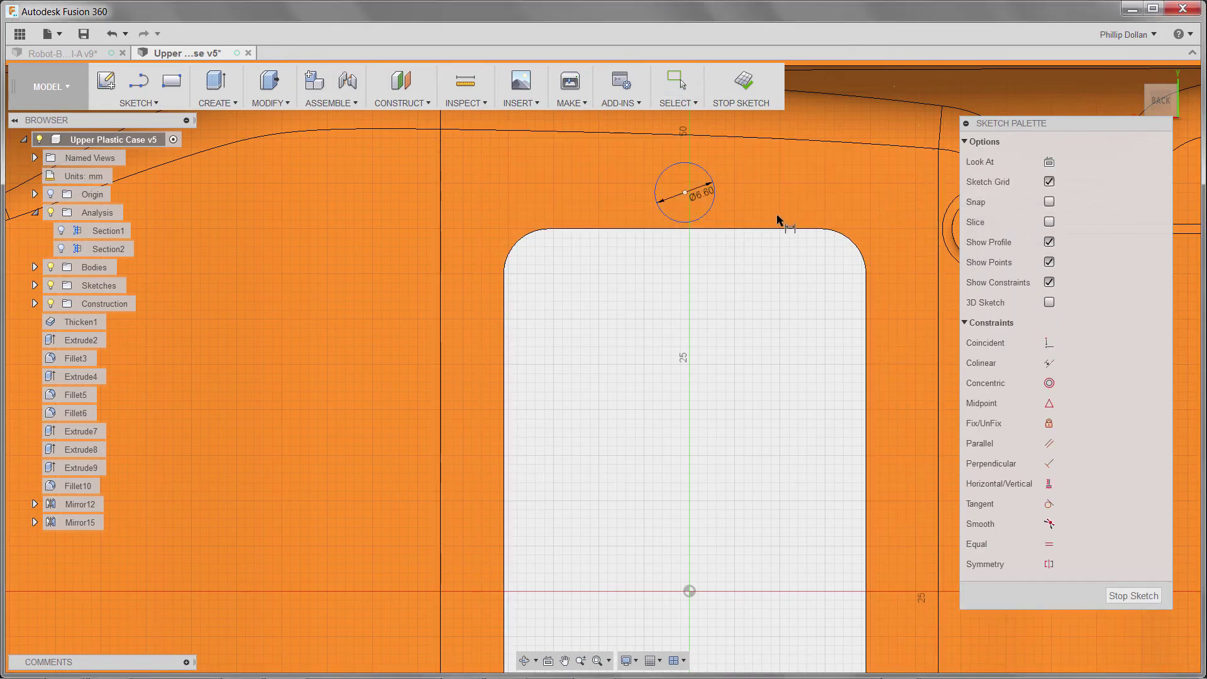
left_click(707, 229)
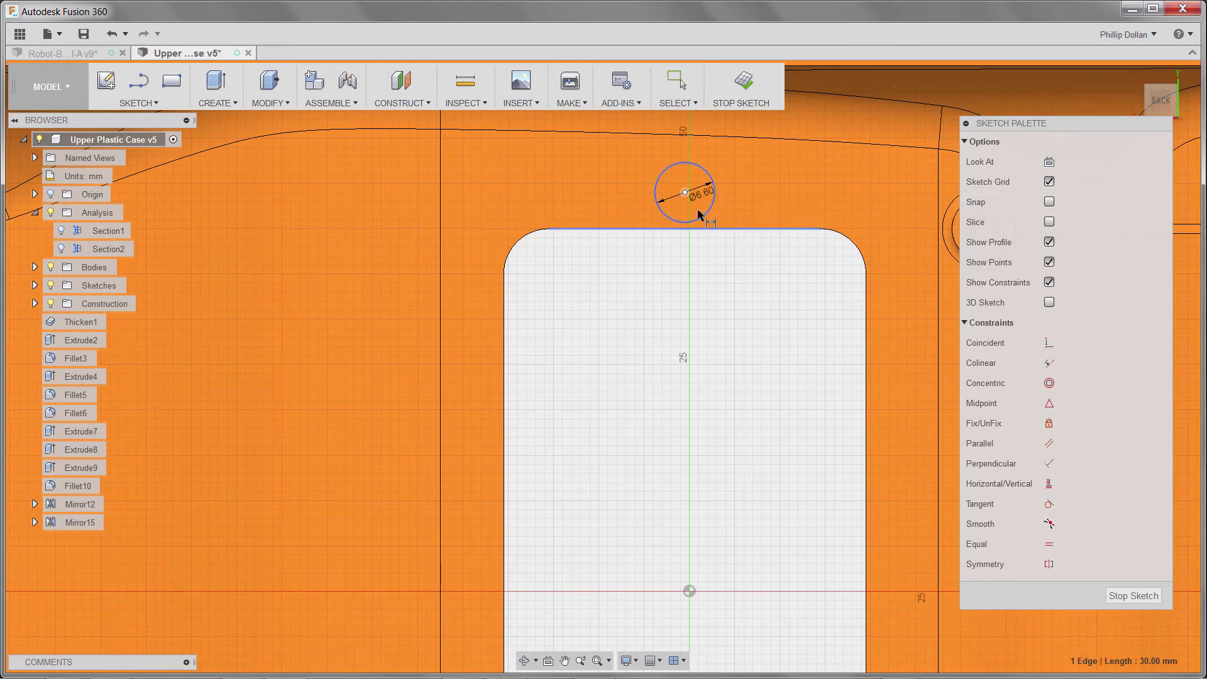
left_click(686, 193)
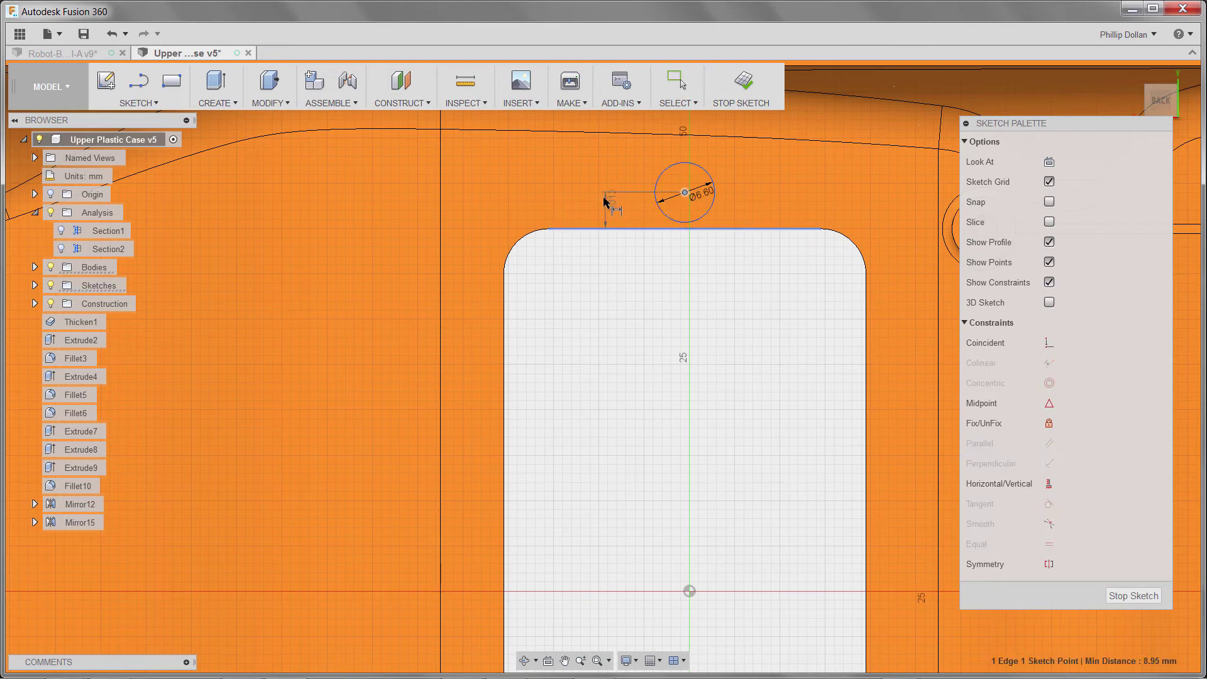
left_click(597, 174)
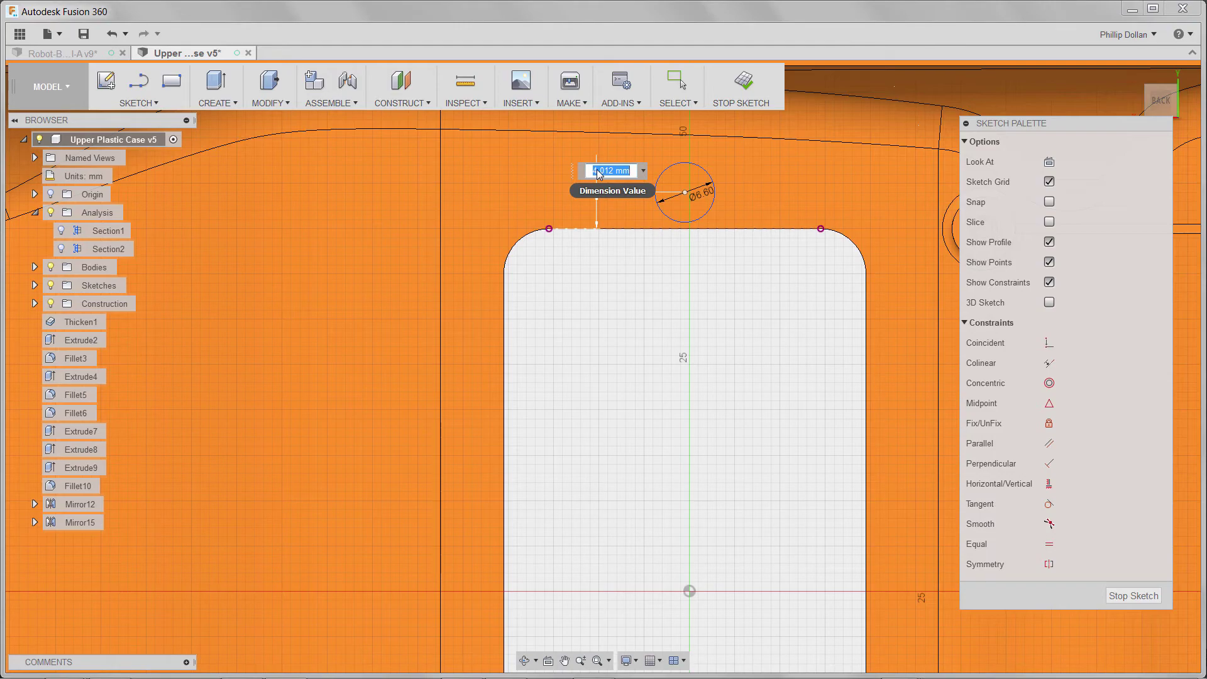
type("5")
key("Return")
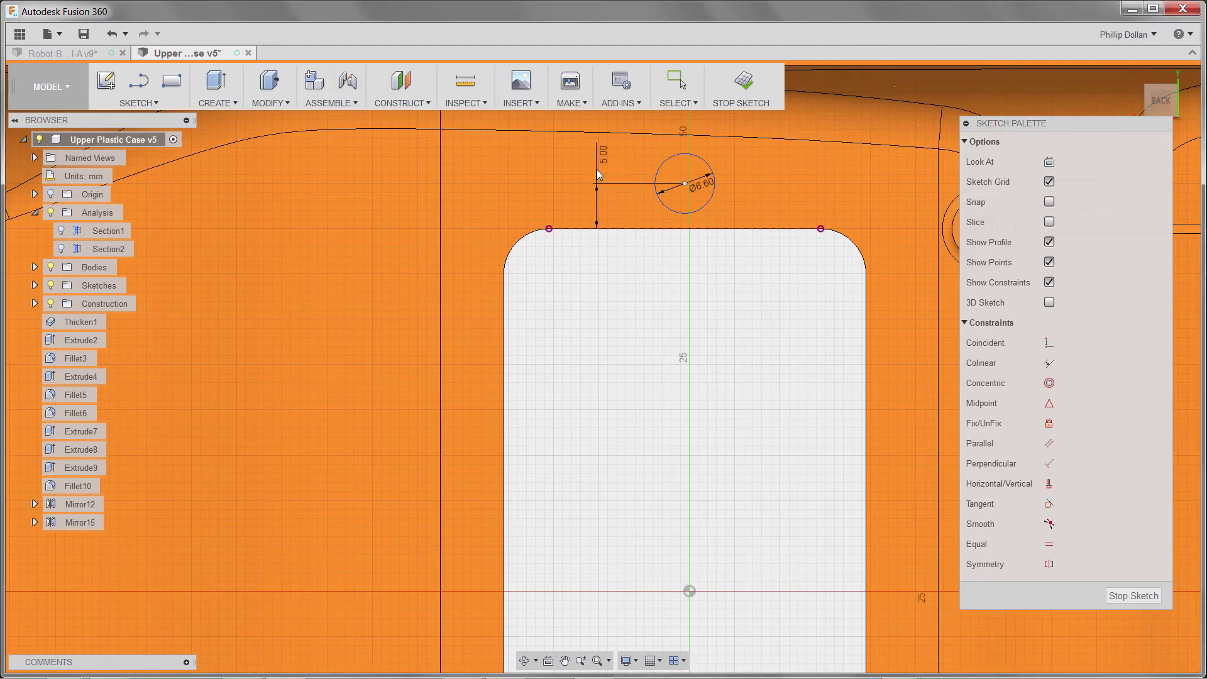
mouse_move(692, 406)
middle_mouse_down("shift")
mouse_move(673, 367)
mouse_move(618, 344)
mouse_move(625, 372)
middle_mouse_up("shift")
Extrude the circle To Object onto the floor face with a 2.5° taper, joined.
left_click(269, 80)
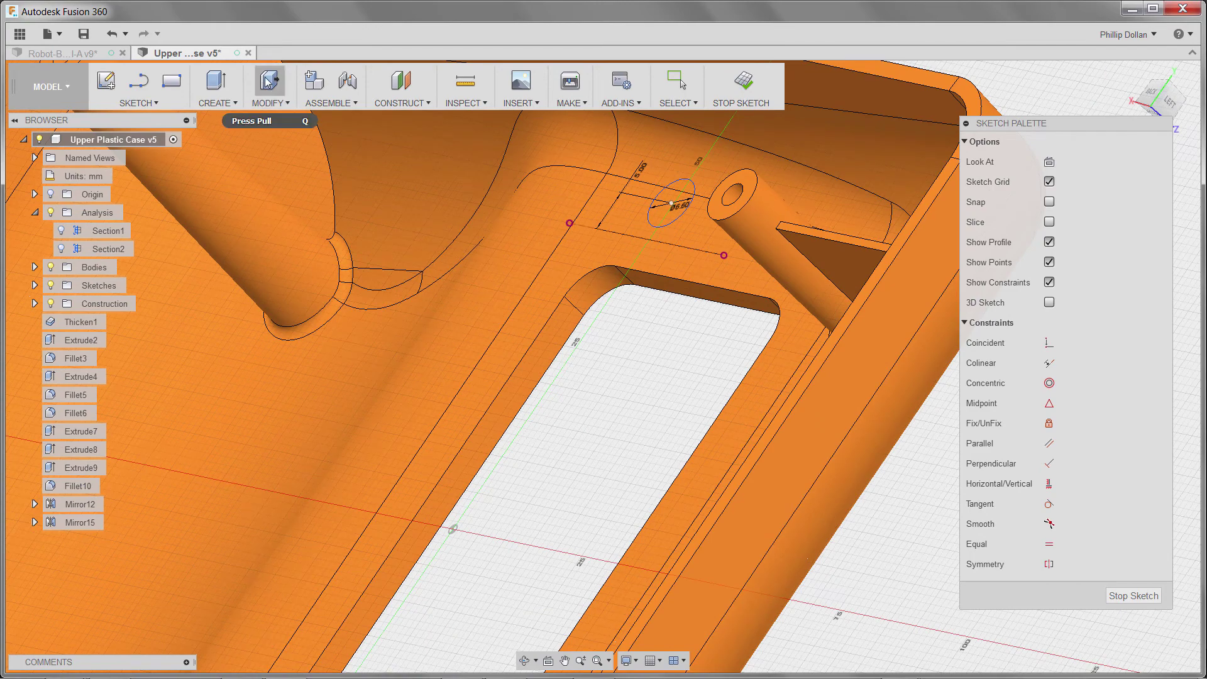
left_click(680, 198)
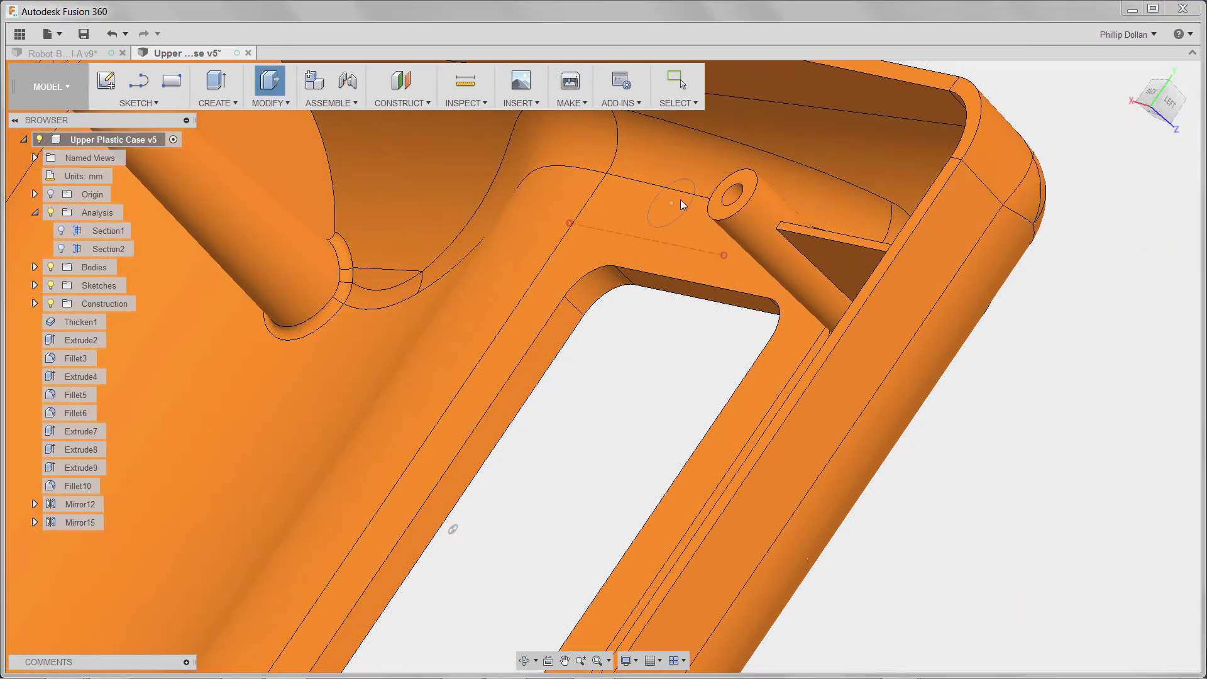
left_click_drag(681, 200, 696, 228)
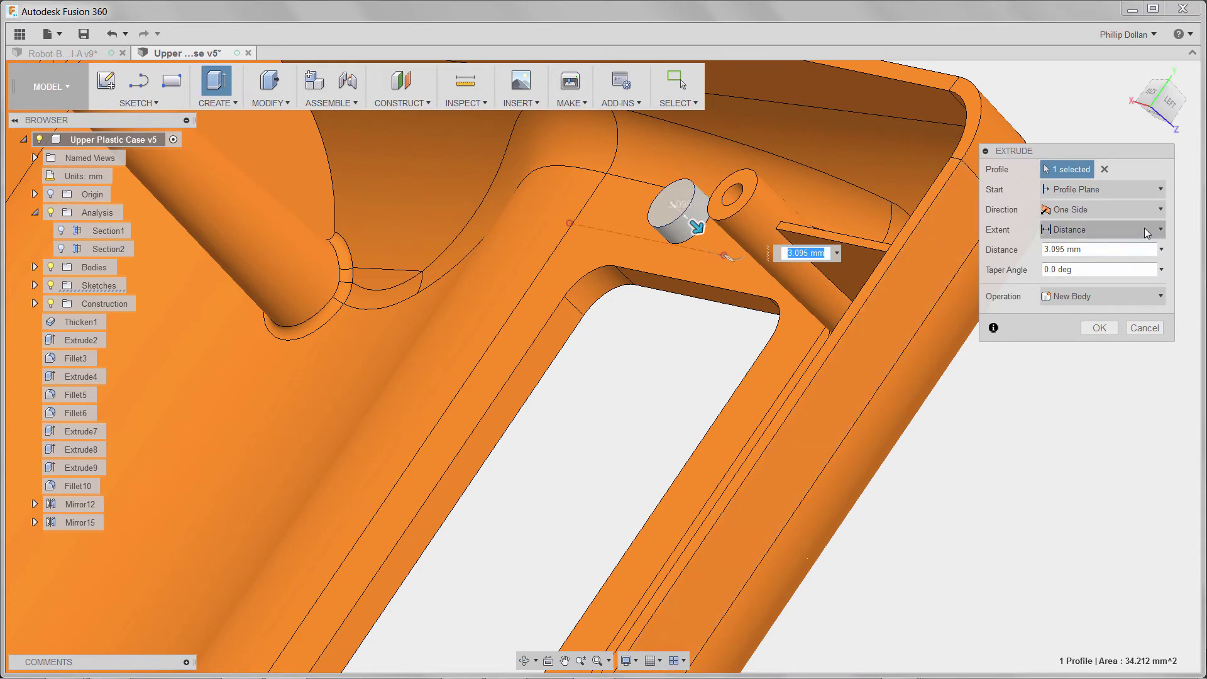
left_click(1146, 228)
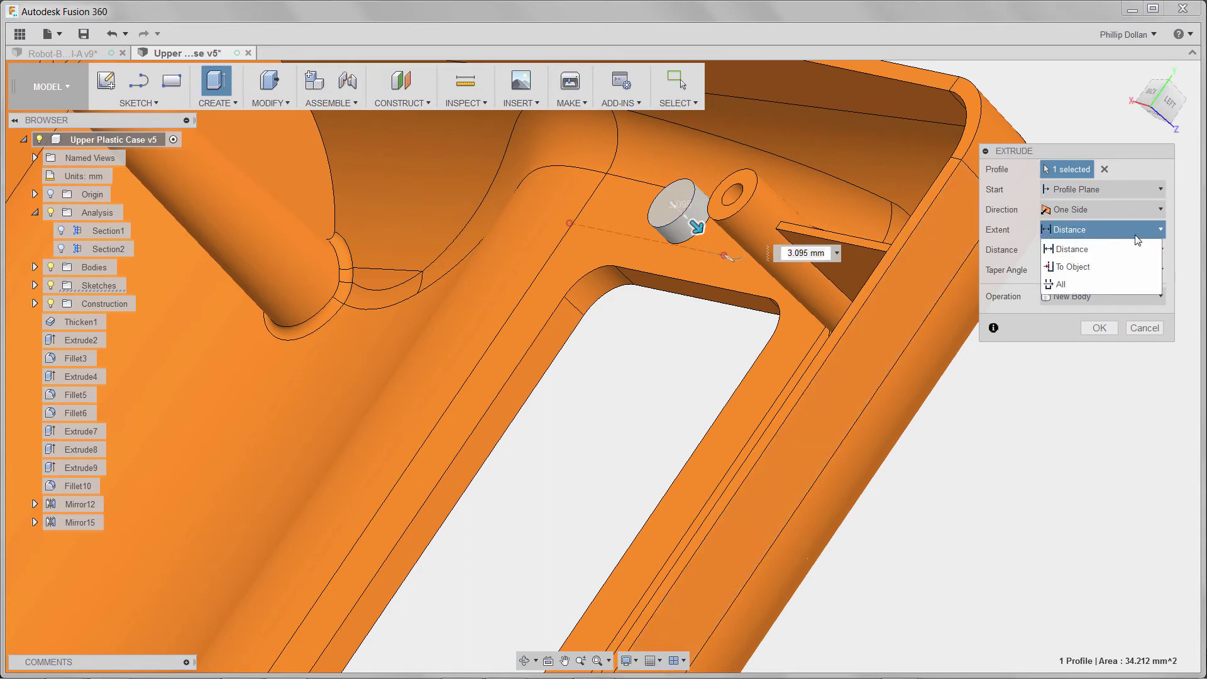
left_click(1090, 269)
left_click(738, 276)
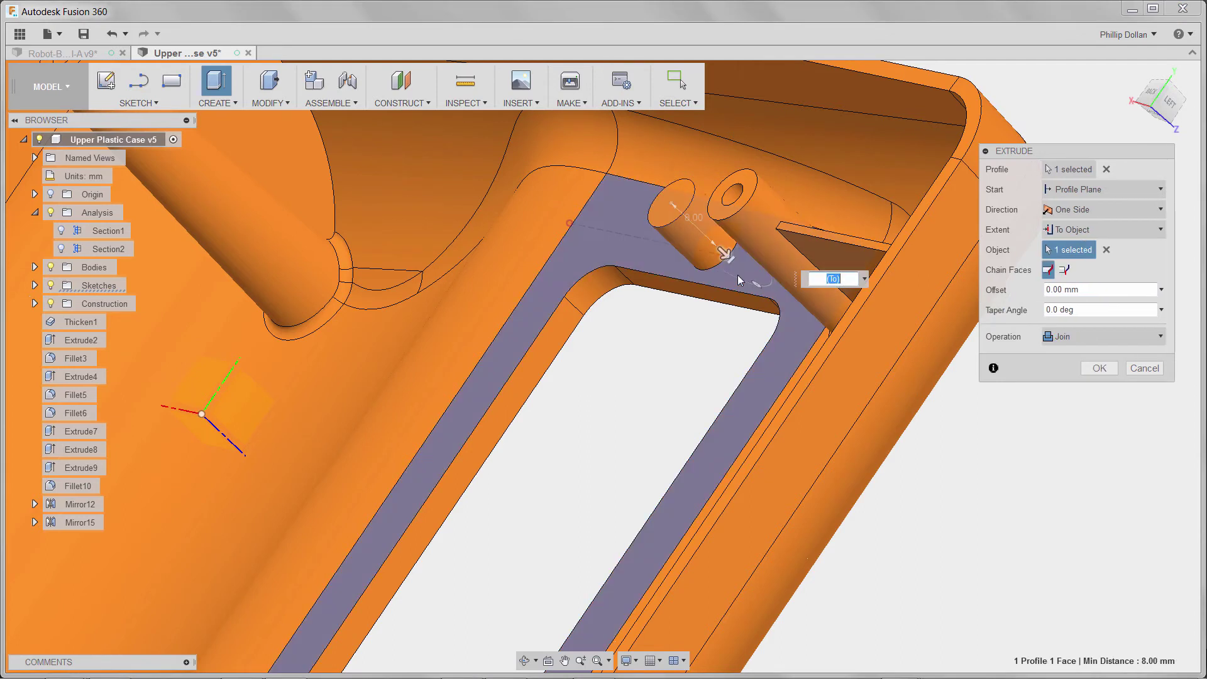
left_click(1044, 310)
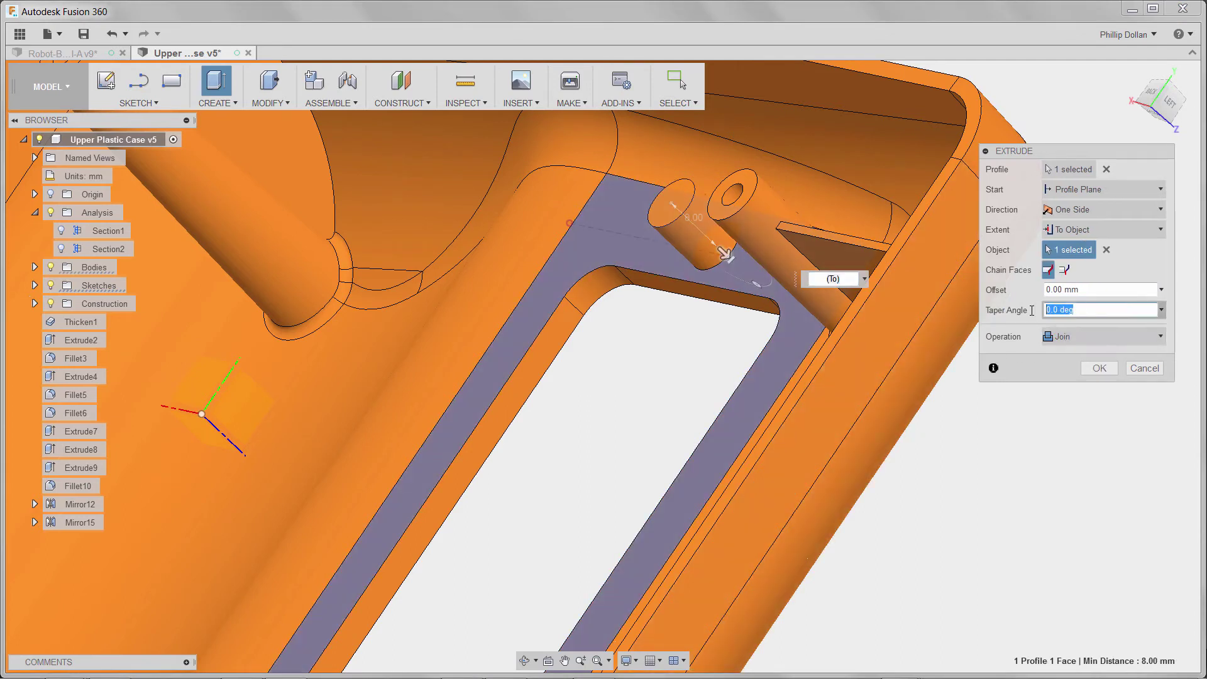
type("2.5")
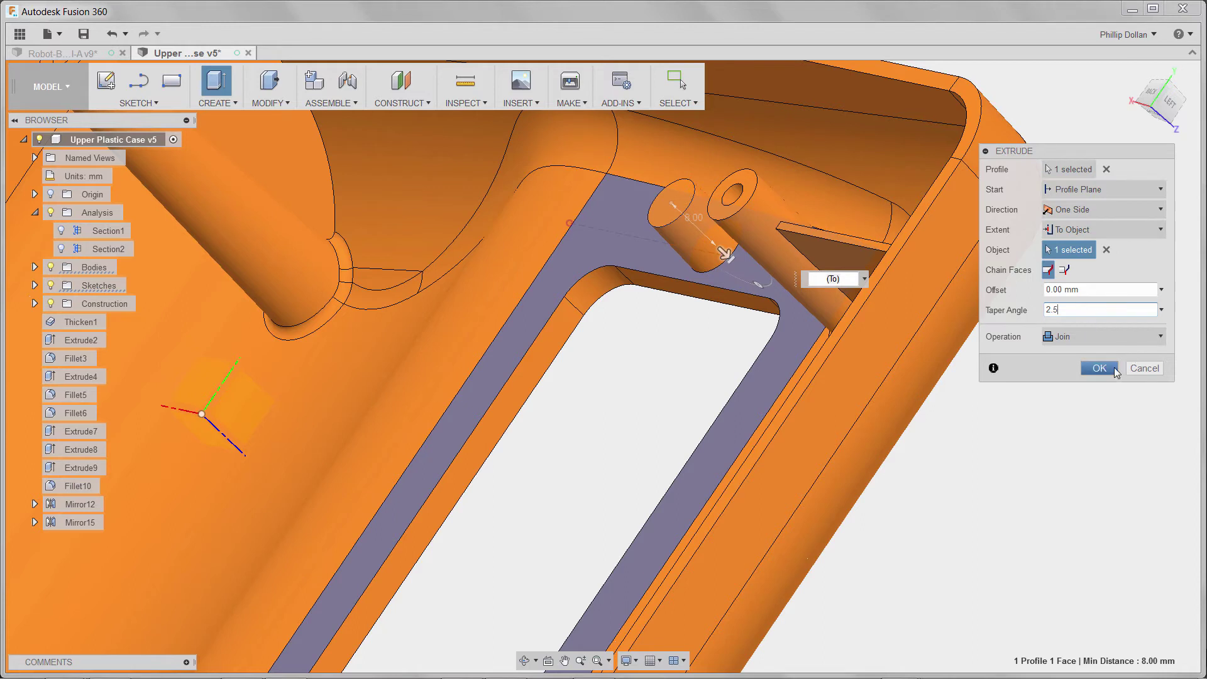
left_click(1100, 369)
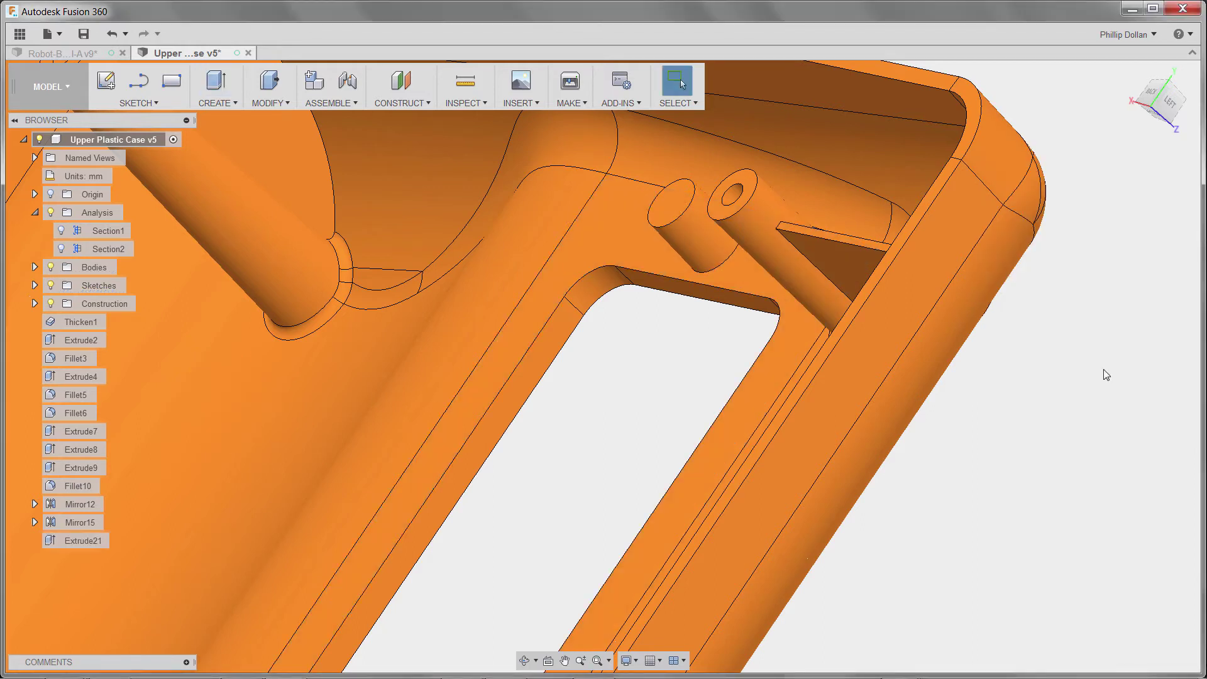
Start a sketch on the small boss's end face, viewed straight on.
left_click(102, 81)
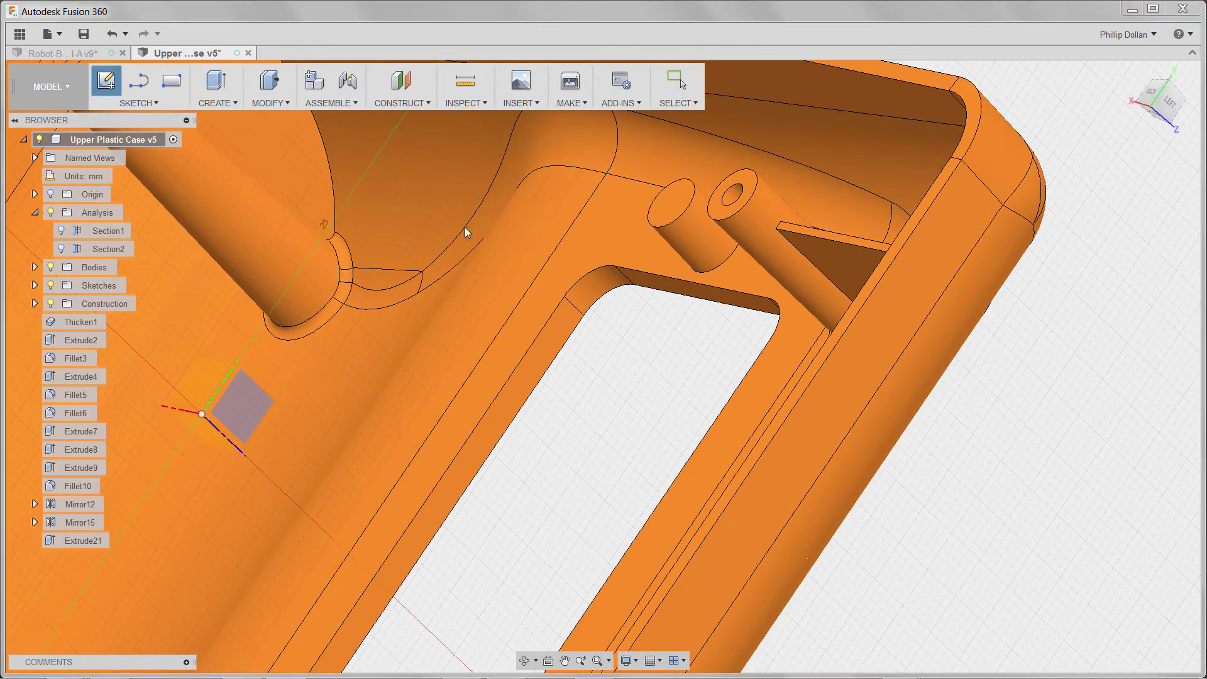
left_click(671, 211)
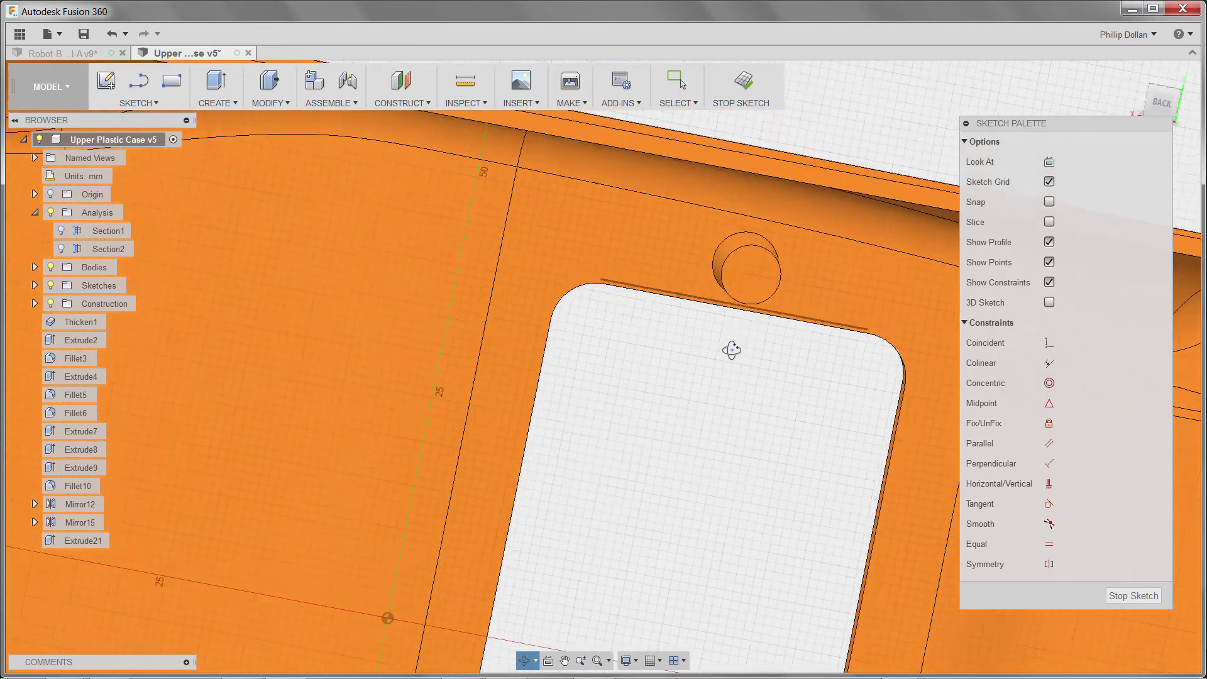
left_click(1158, 103)
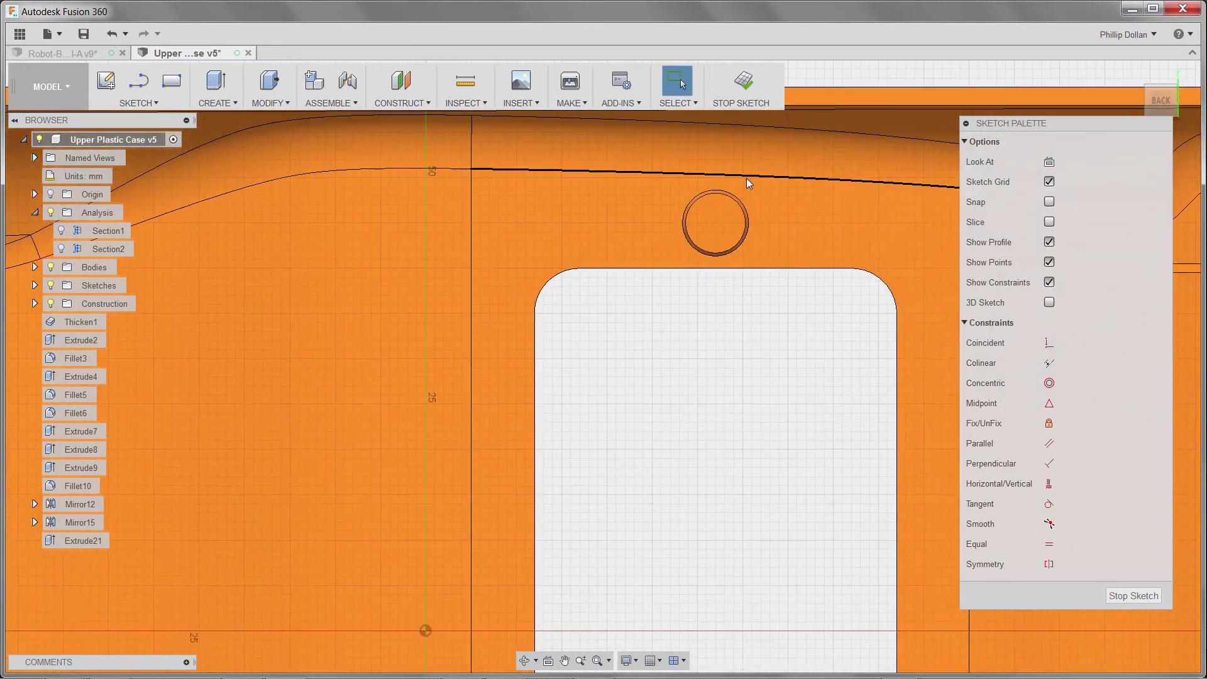
Draw a 3 mm centre-diameter circle centred on the boss.
left_click(137, 102)
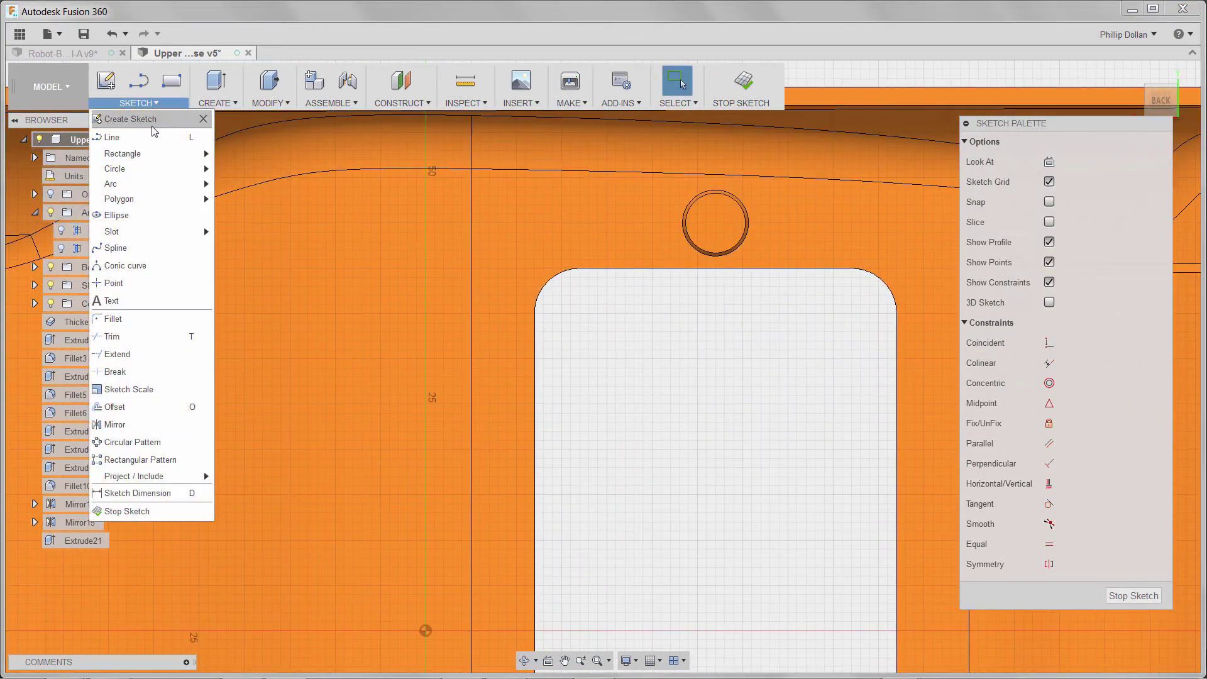
mouse_move(145, 175)
left_click(251, 169)
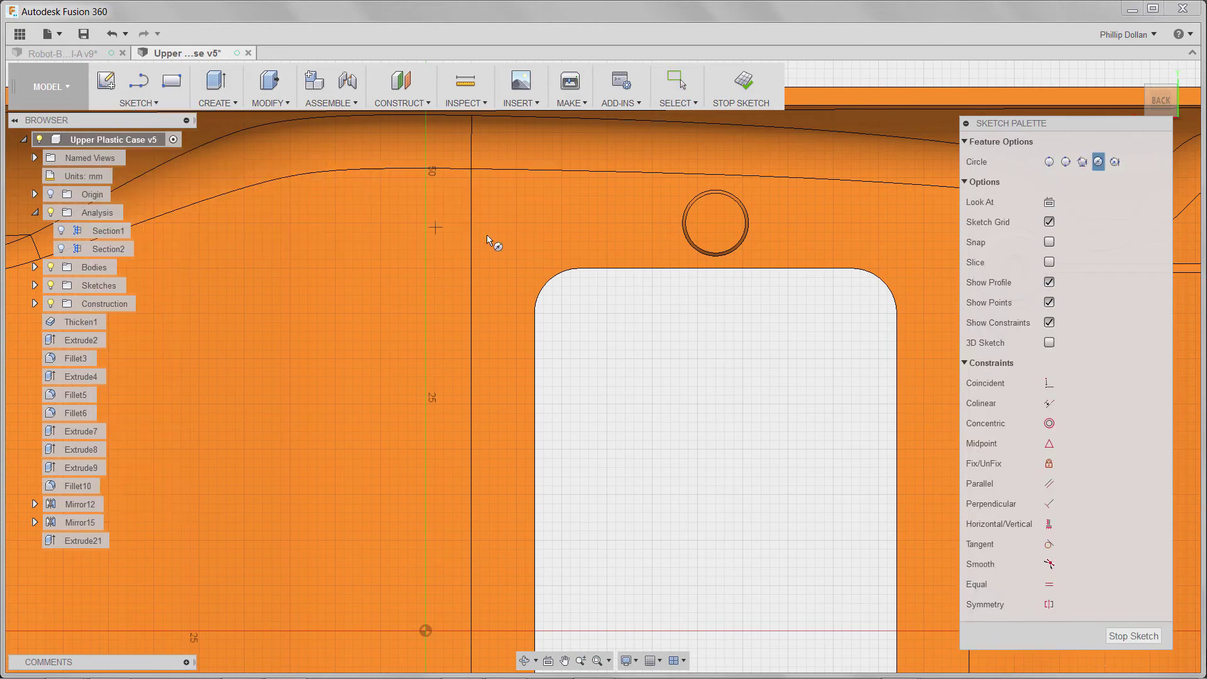
left_click(716, 224)
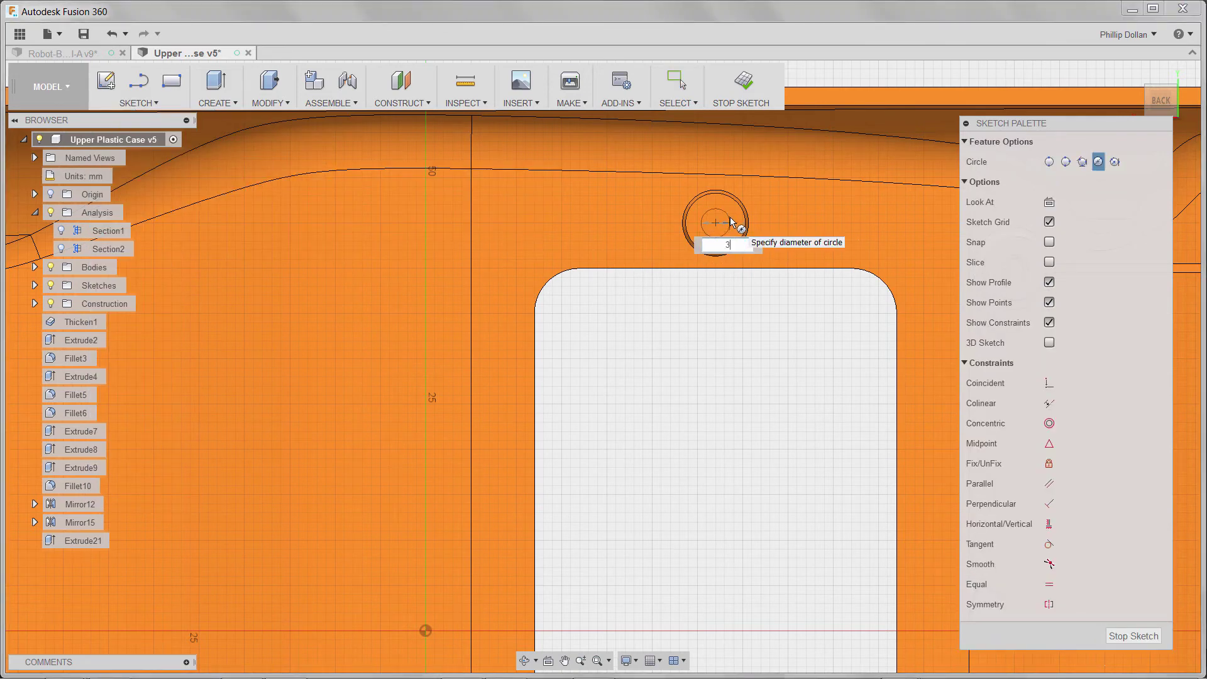
type("3")
key("Return")
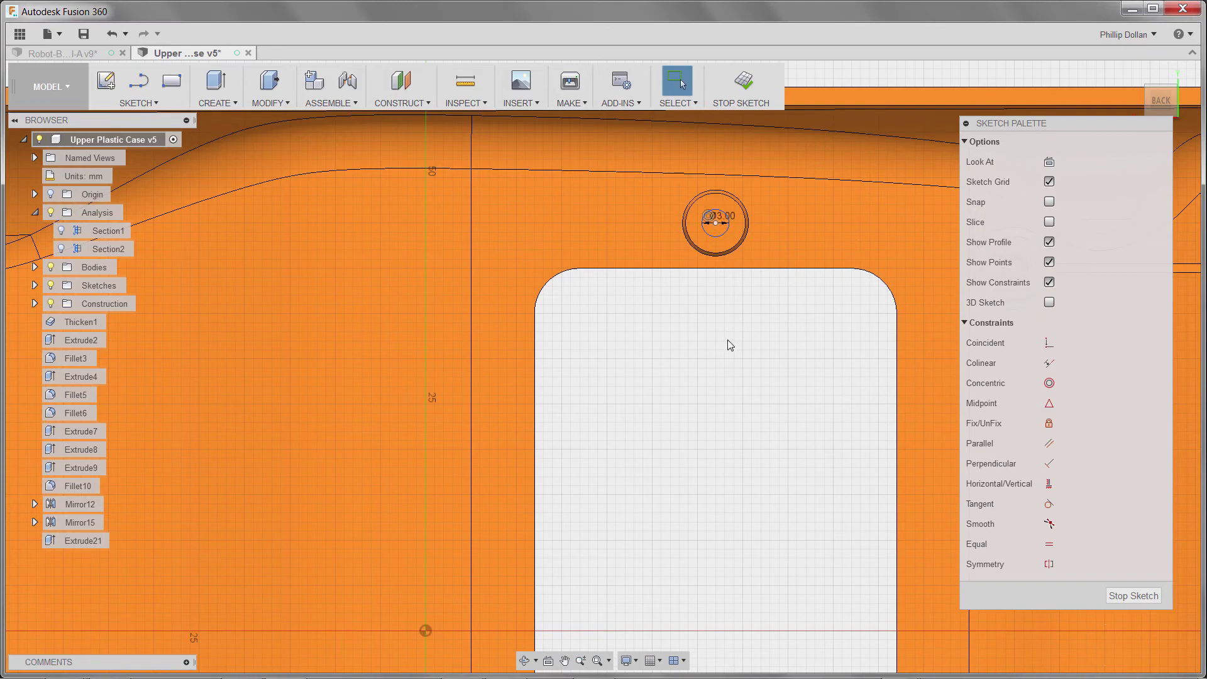
middle_click_drag(730, 345, 677, 297, "shift")
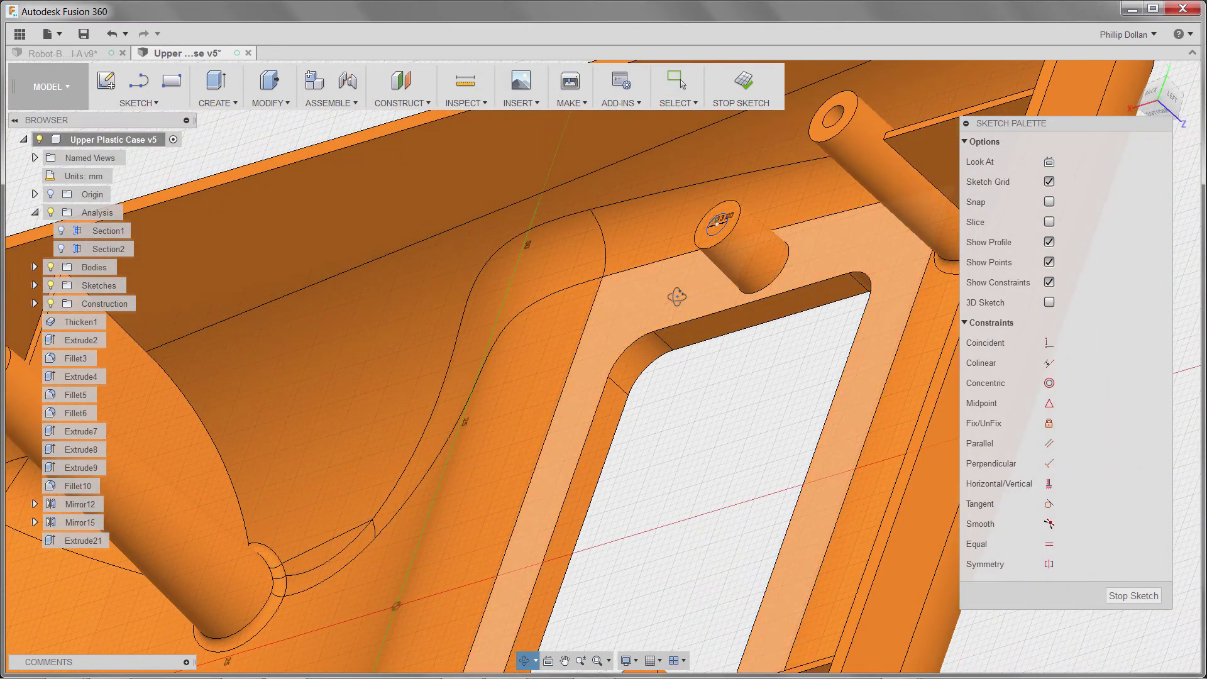
Extrude the 3 mm circle as a cut about 4.76 mm deep into the small boss, with a -2° taper.
key("q")
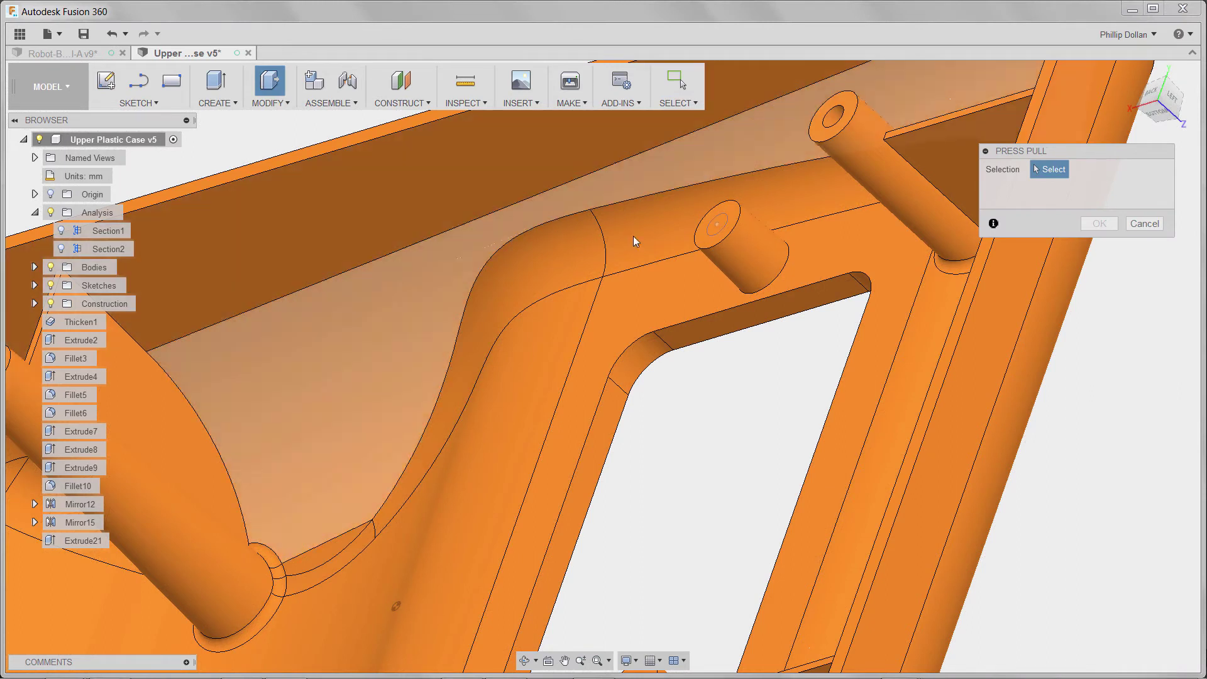
left_click(719, 228)
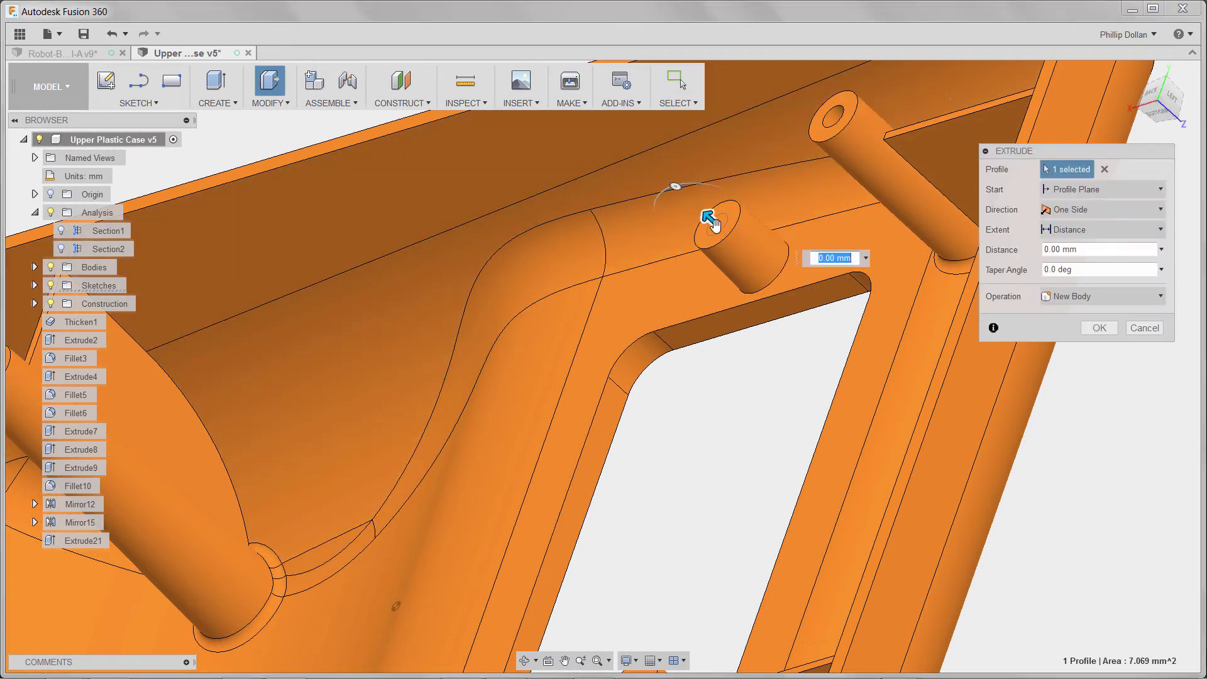
left_click_drag(709, 217, 742, 246)
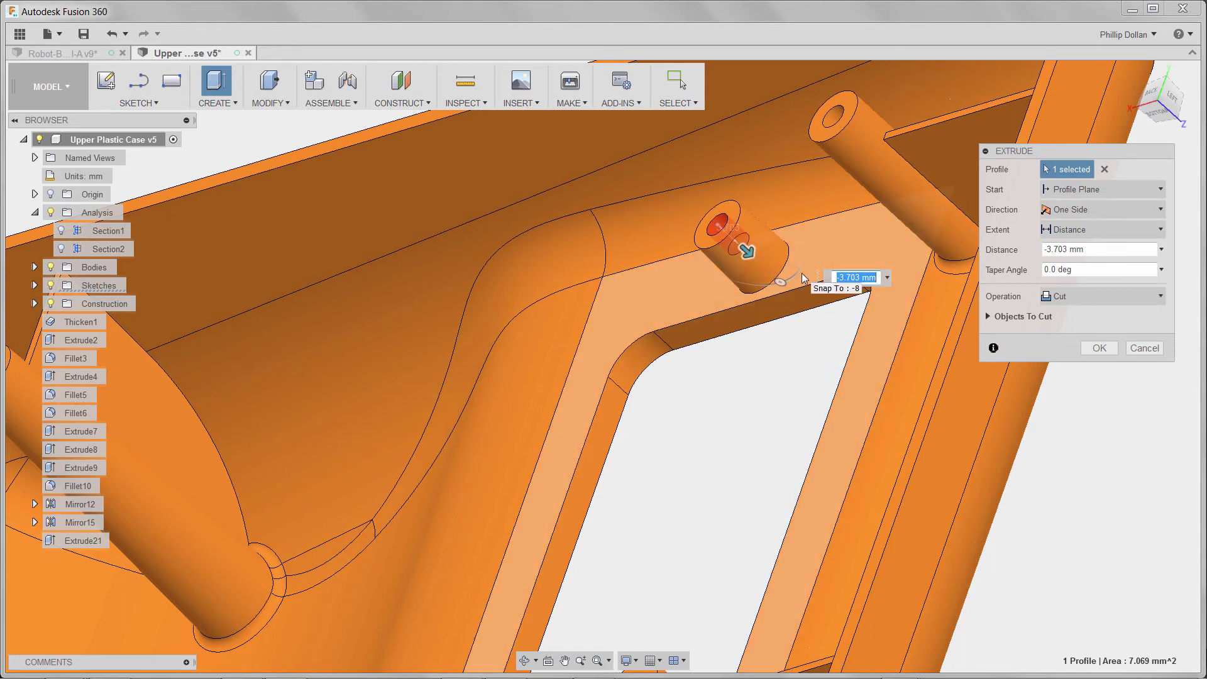
type("6")
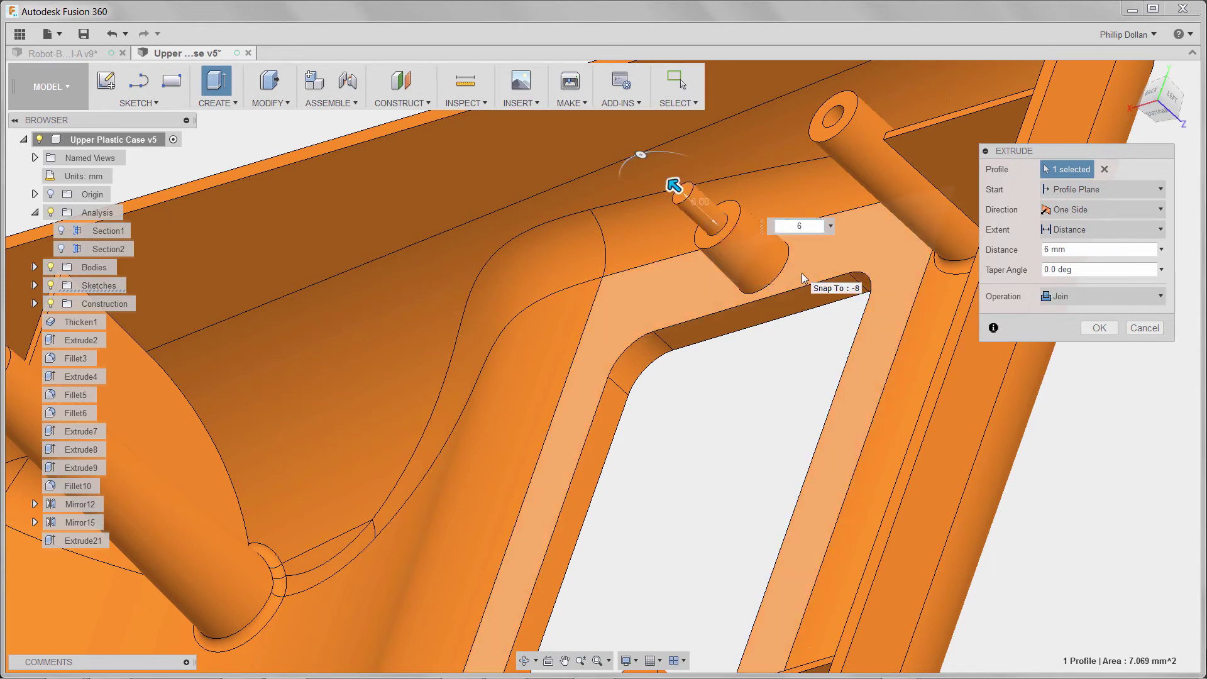
left_click_drag(674, 187, 734, 254)
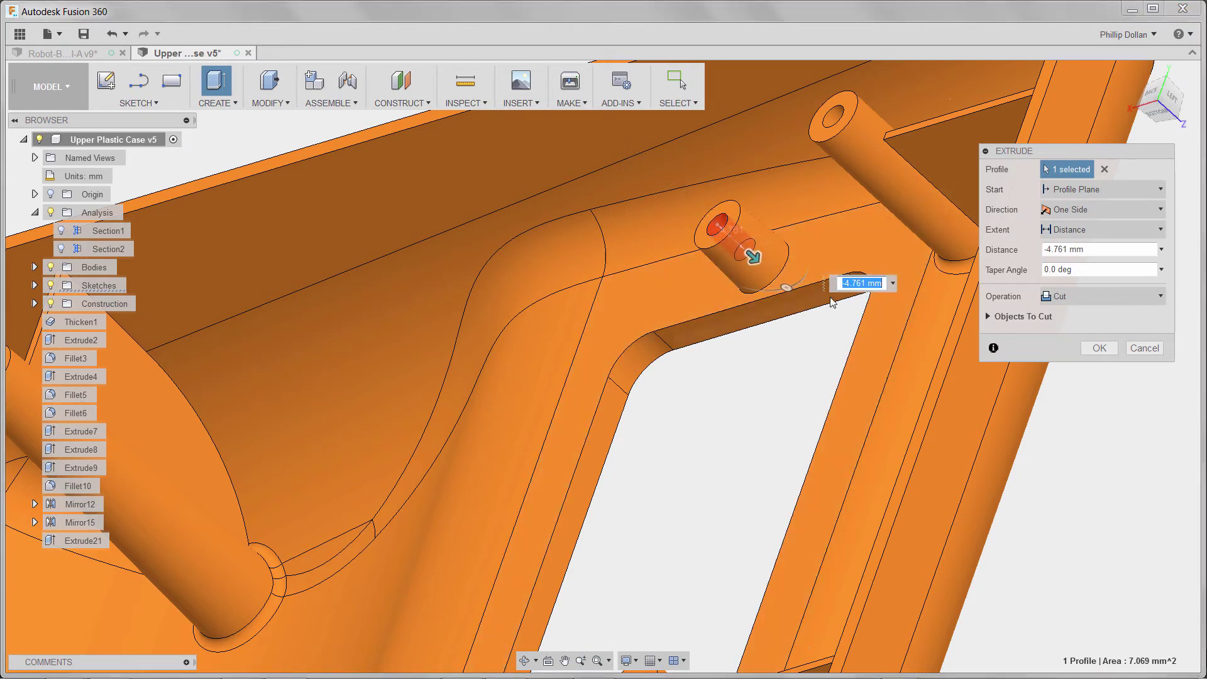
left_click_drag(787, 288, 779, 286)
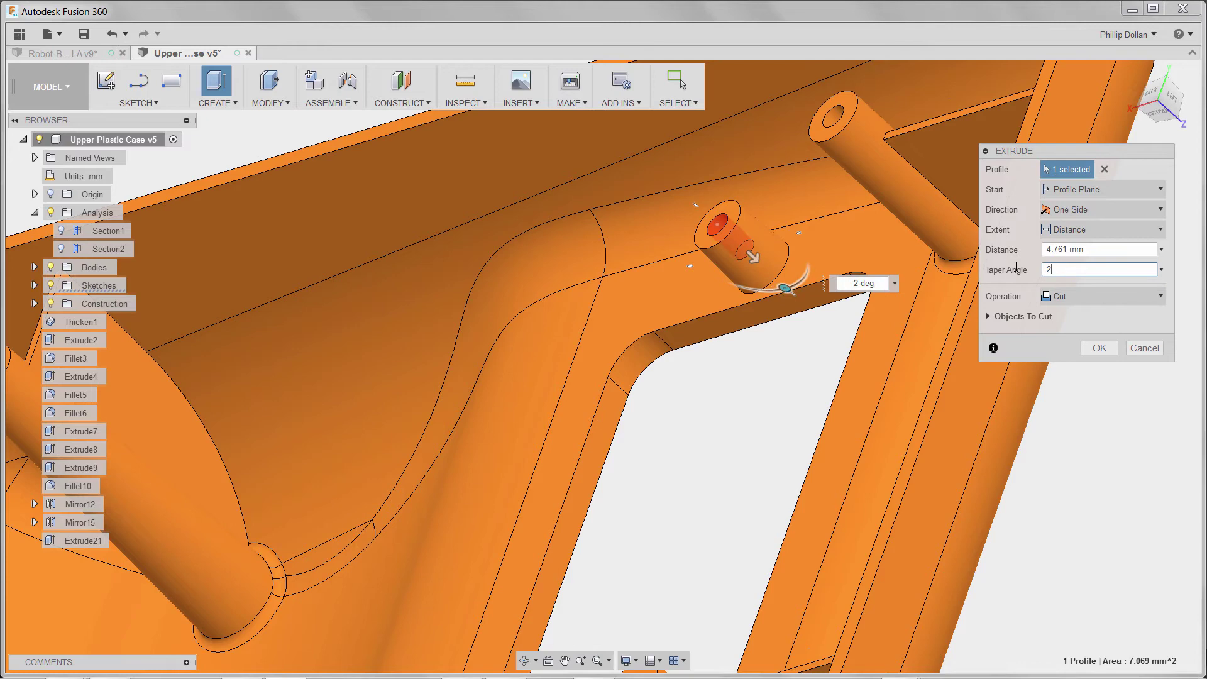
key("Return")
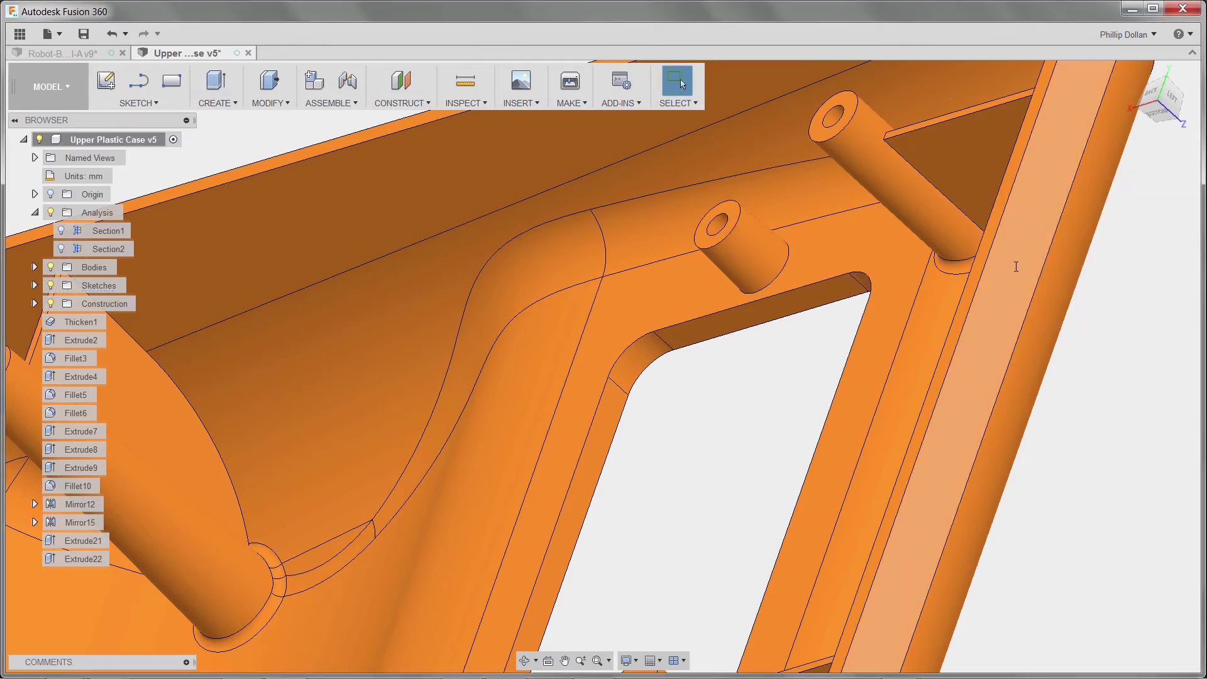
From the home view, add a construction axis through the small boss's cylinder.
left_click(1135, 71)
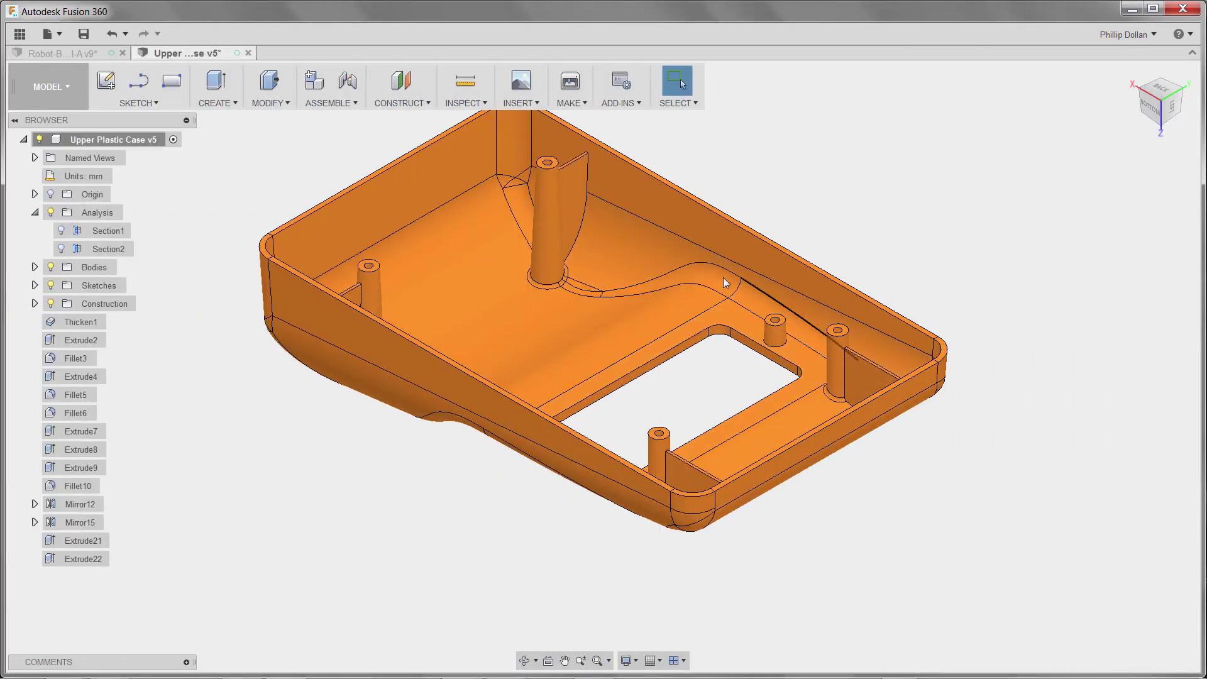
left_click(411, 104)
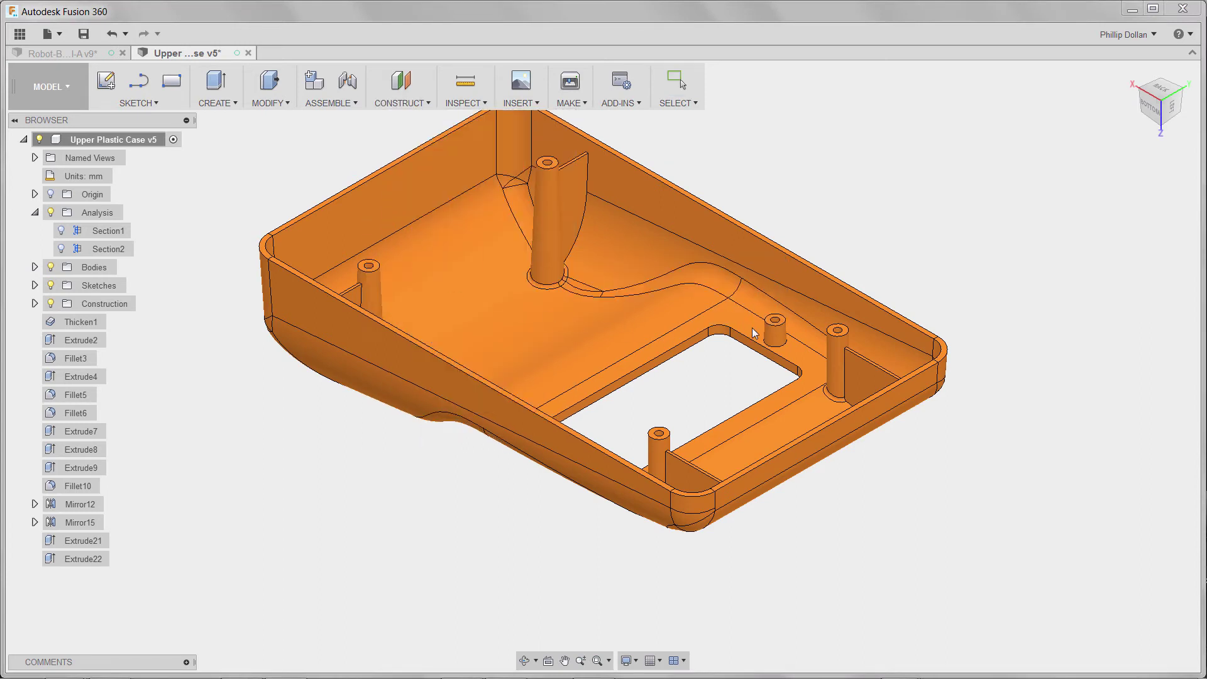
left_click(774, 334)
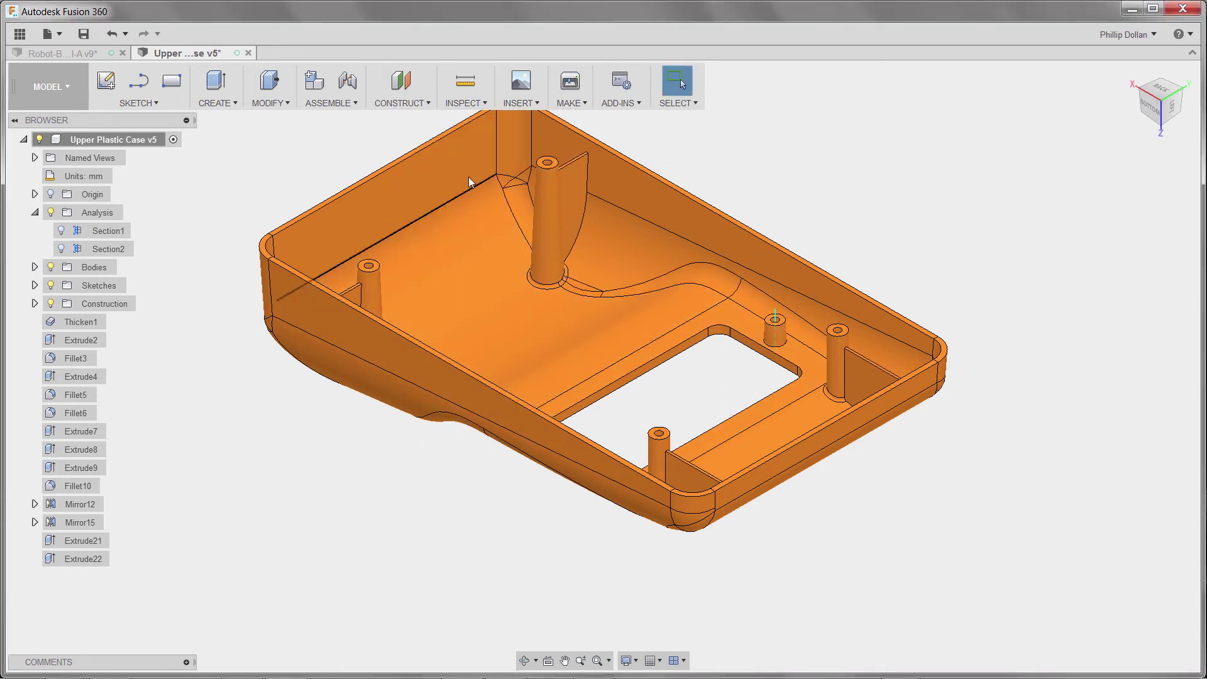
Create a Plane at Angle construction plane through the new boss axis.
left_click(418, 106)
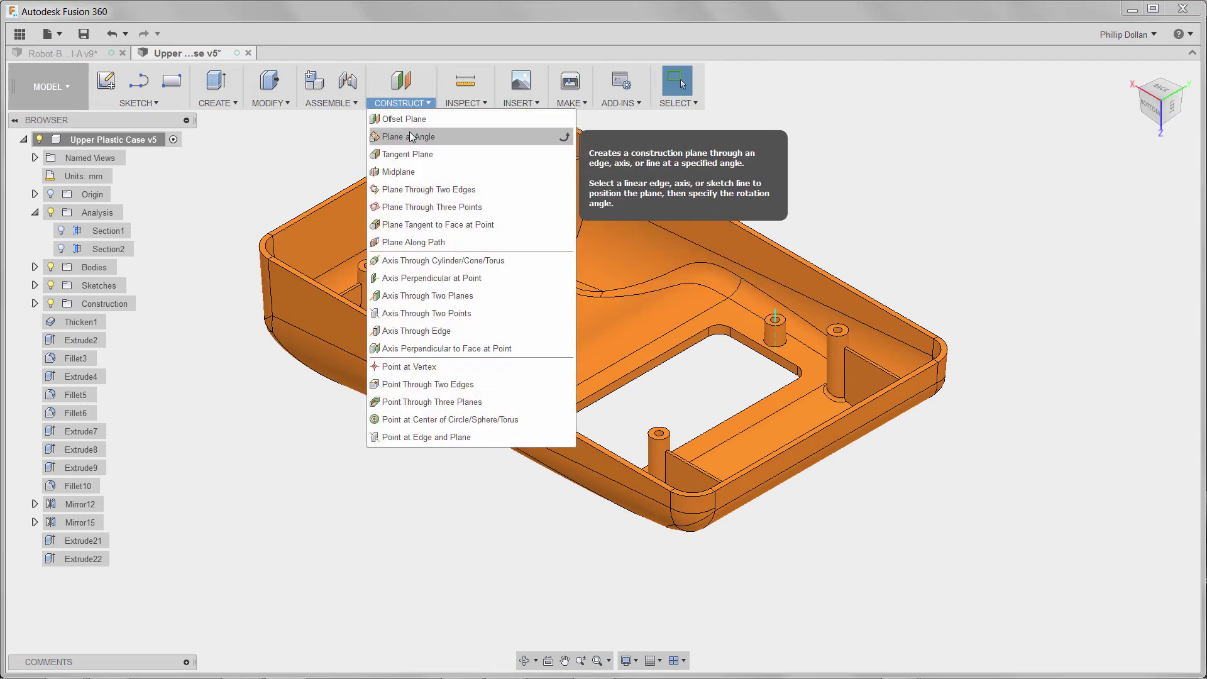
left_click(410, 138)
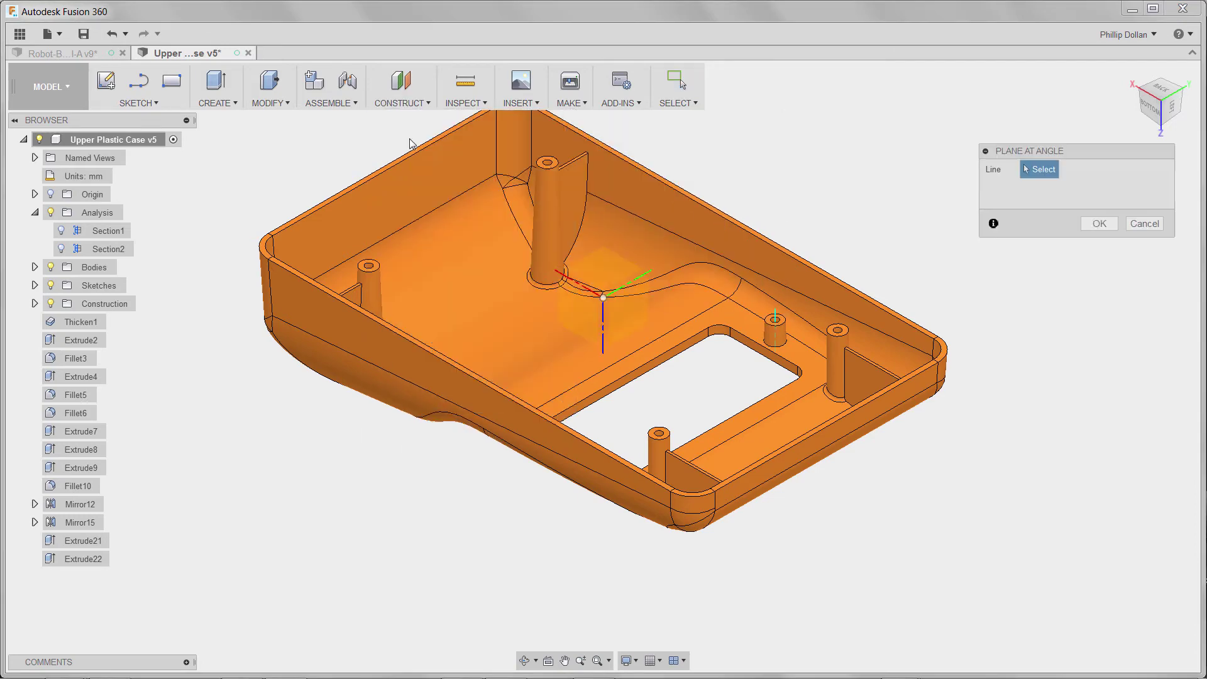
left_click(776, 321)
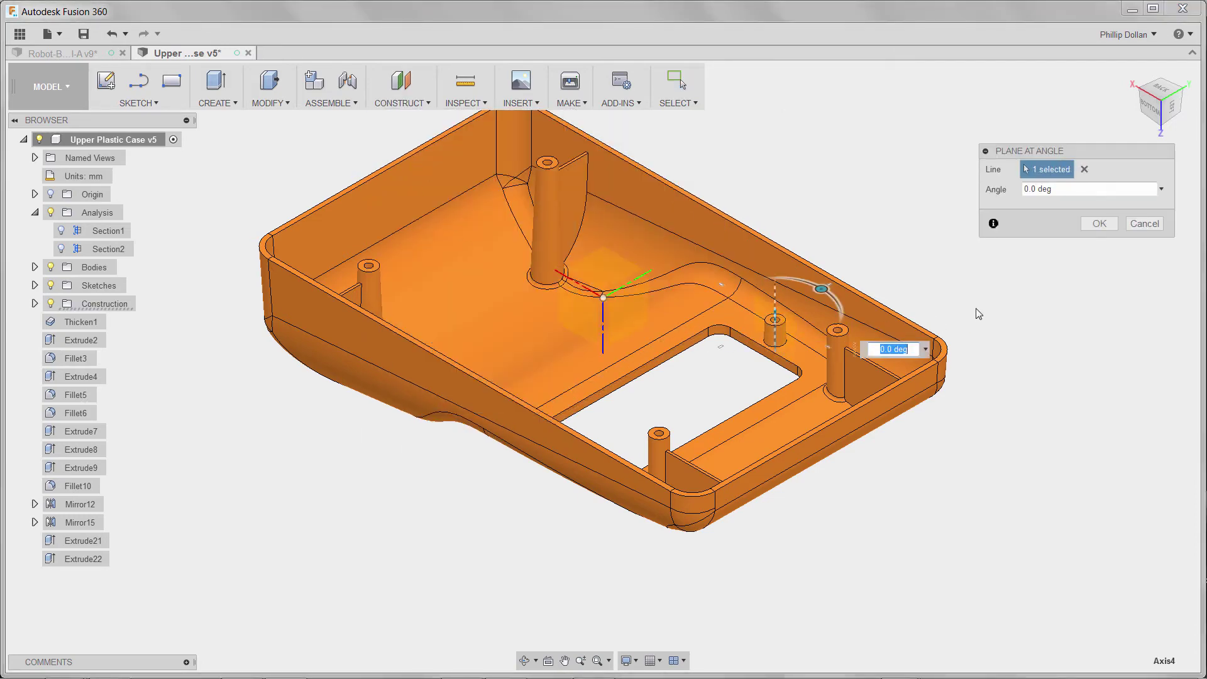
middle_click_drag(932, 324, 886, 367, "shift")
left_click(1099, 225)
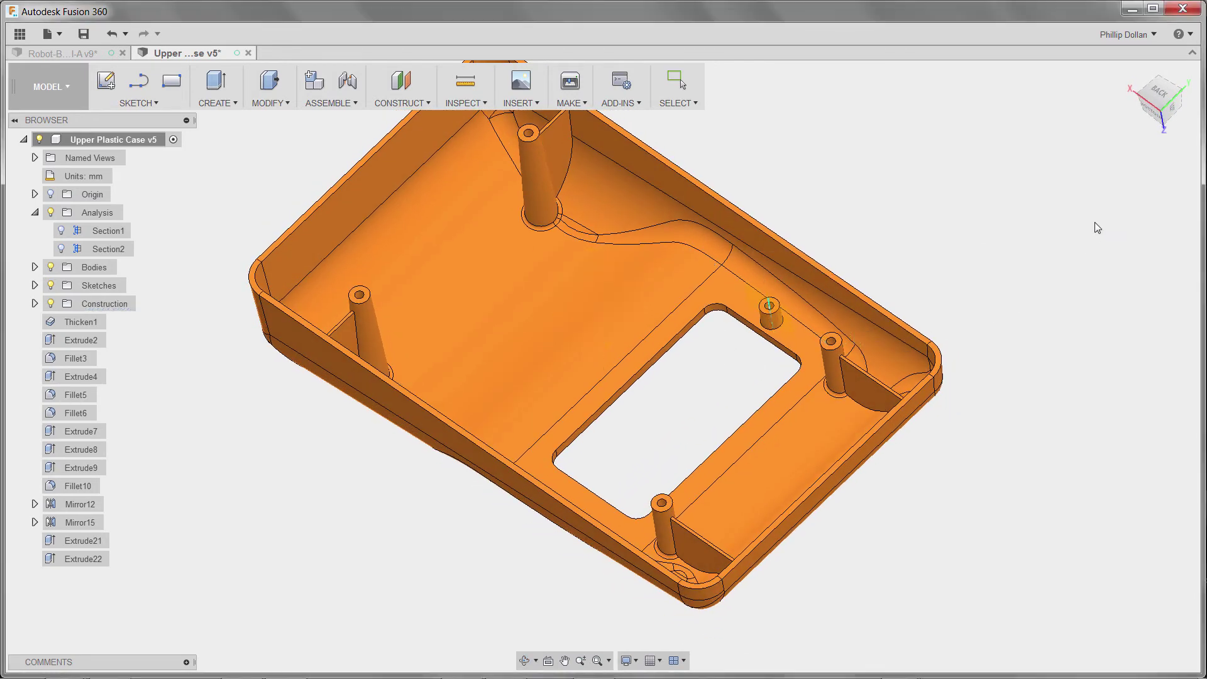
Add Section4, a section analysis along the new plane, viewed zoomed in from the bottom.
left_click(464, 101)
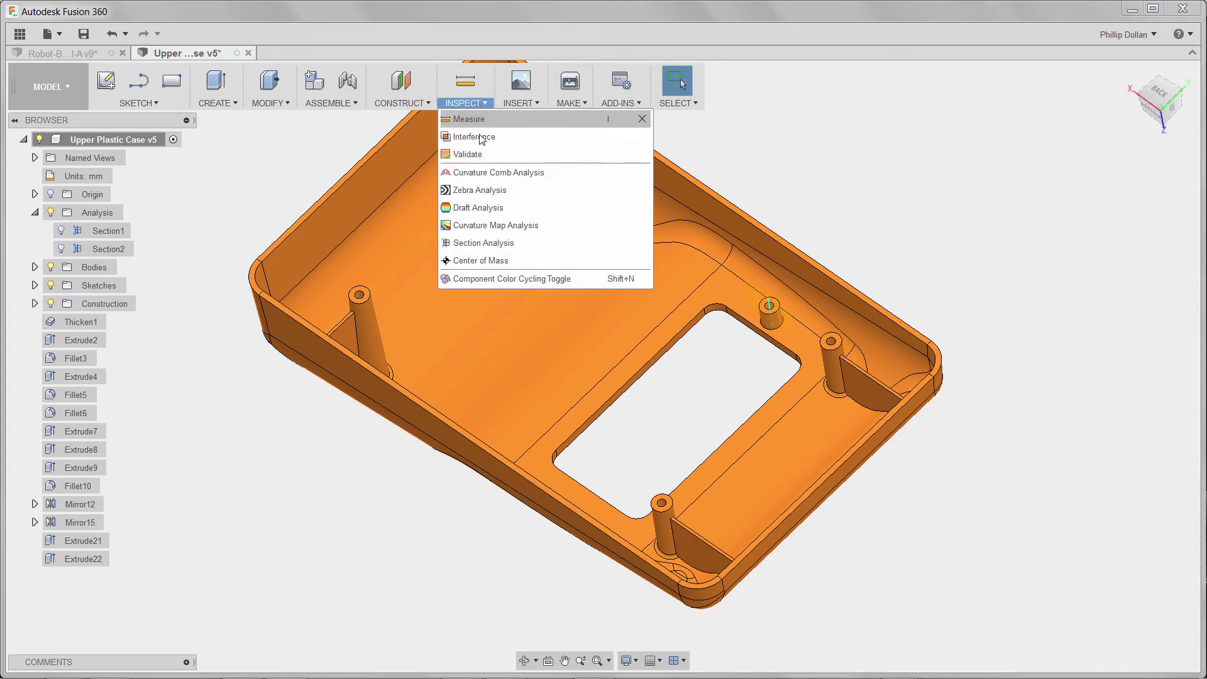
left_click(482, 243)
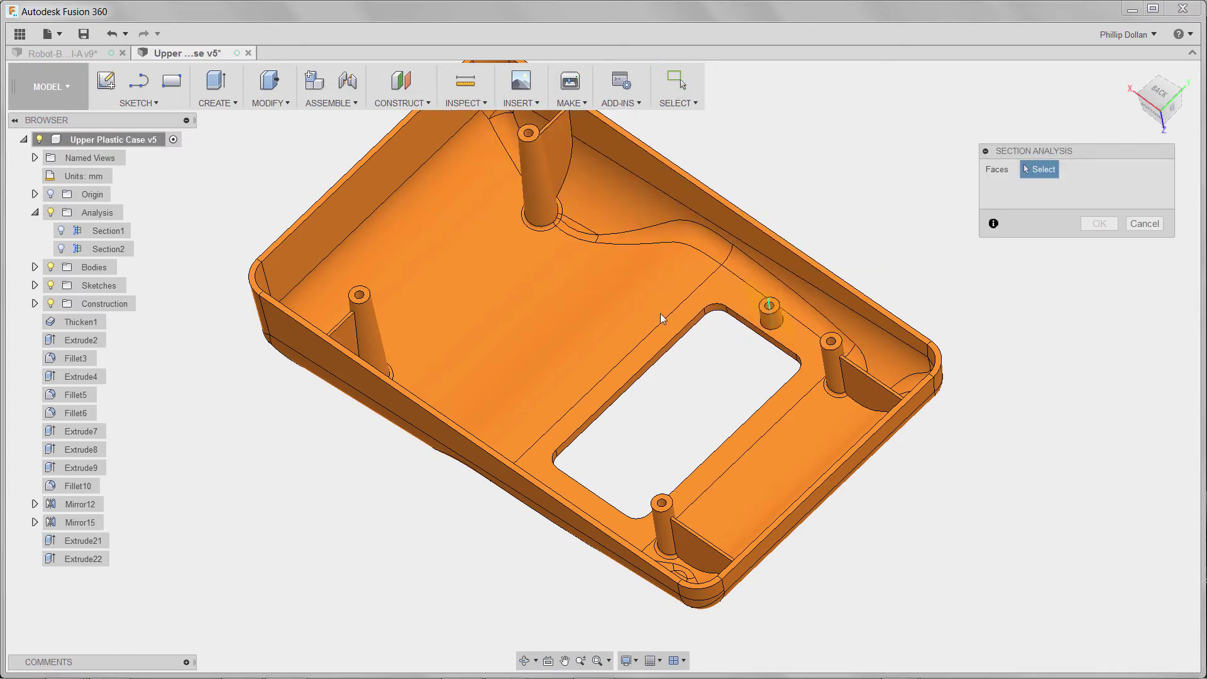
left_click(757, 306)
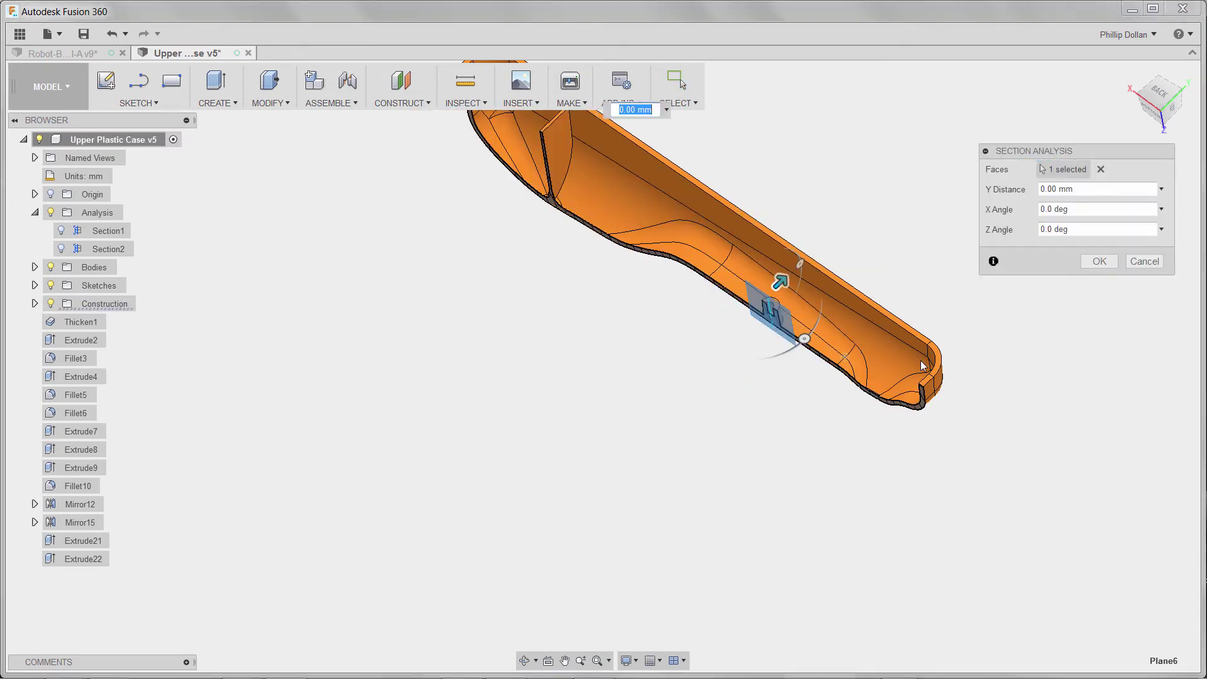
left_click(1149, 107)
scroll(707, 388, "up", 5)
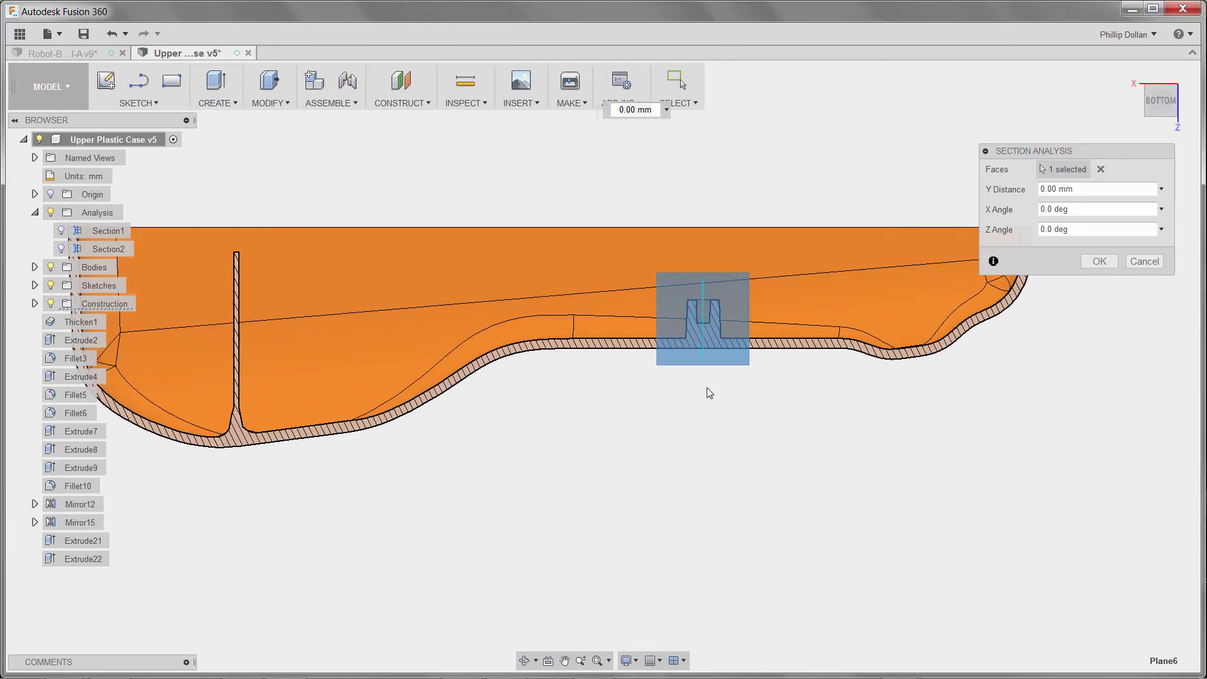
left_click(105, 81)
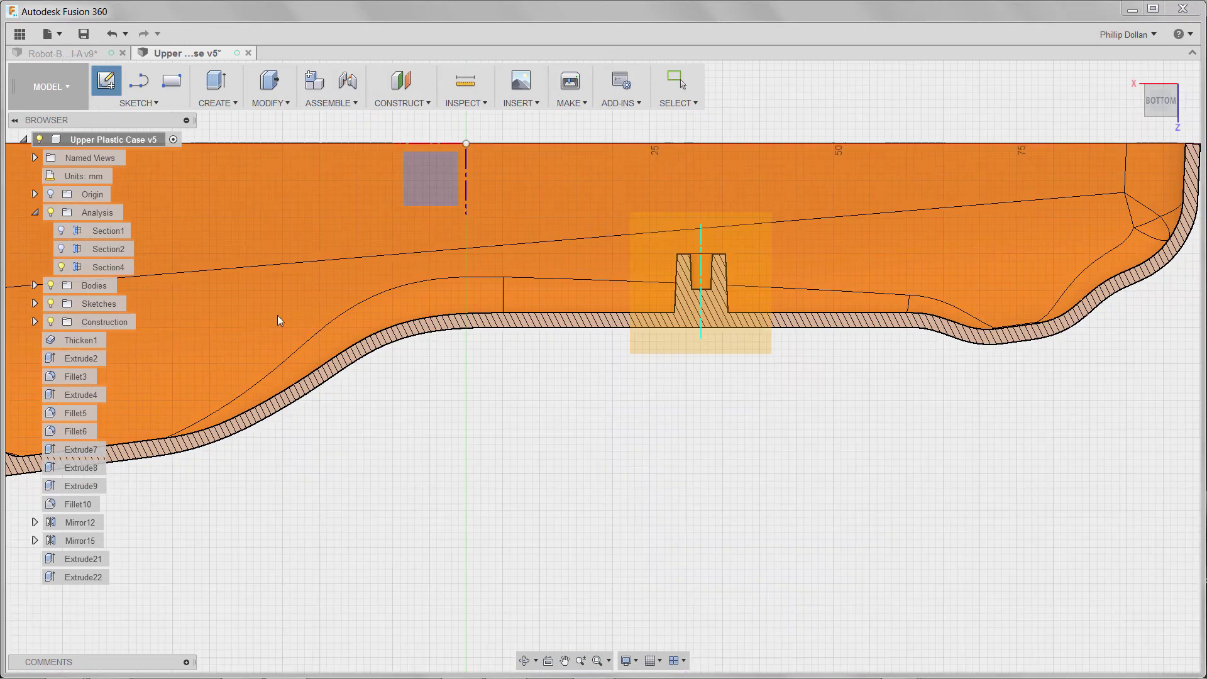
Sketch on the section plane and project the case floor and boss side edges into it.
left_click(753, 353)
scroll(653, 334, "up", 6)
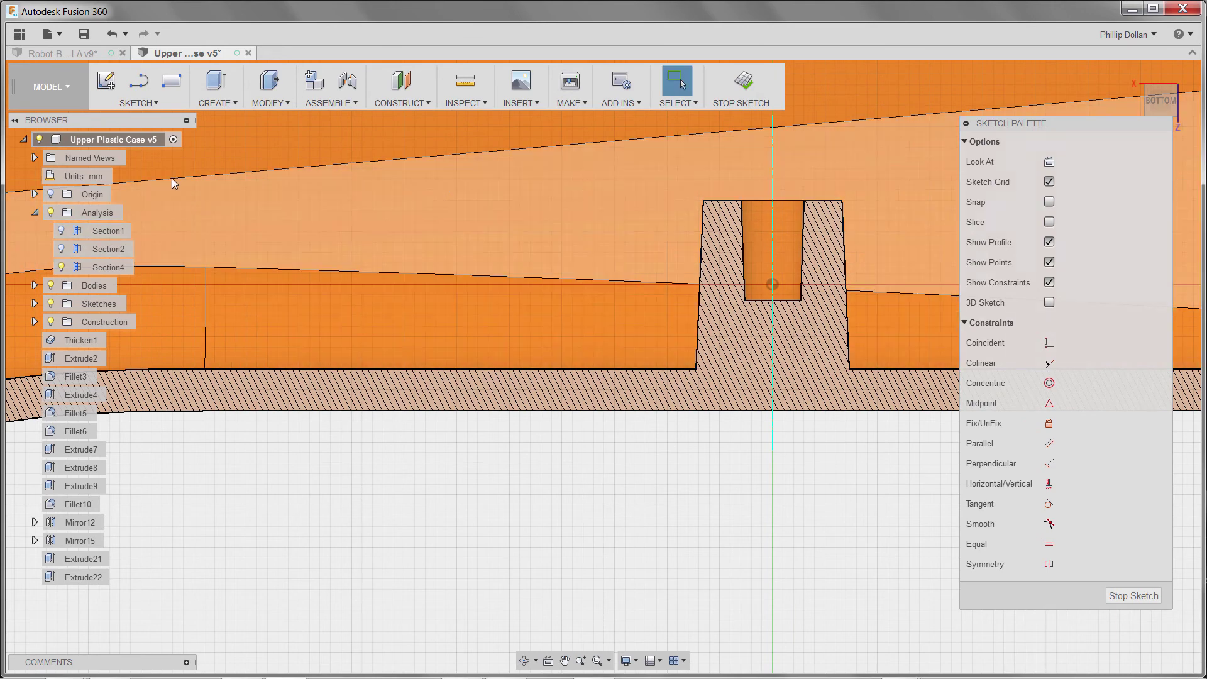
left_click(144, 103)
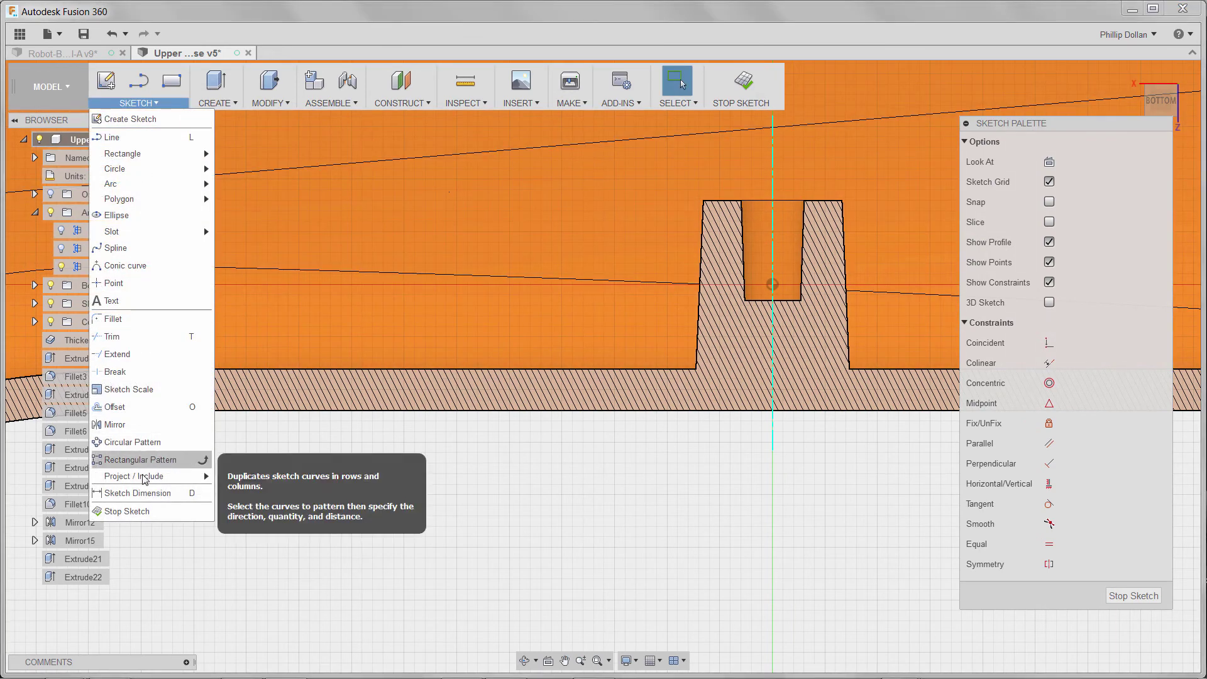
mouse_move(151, 476)
left_click(241, 480)
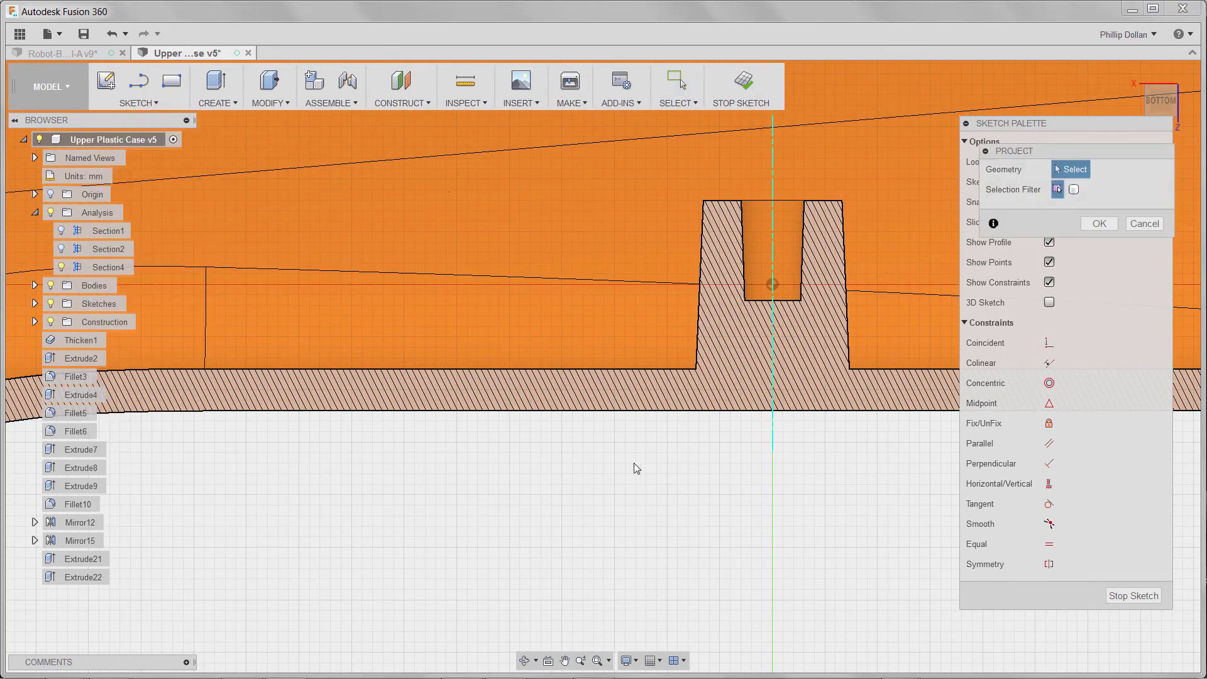
left_click(631, 370)
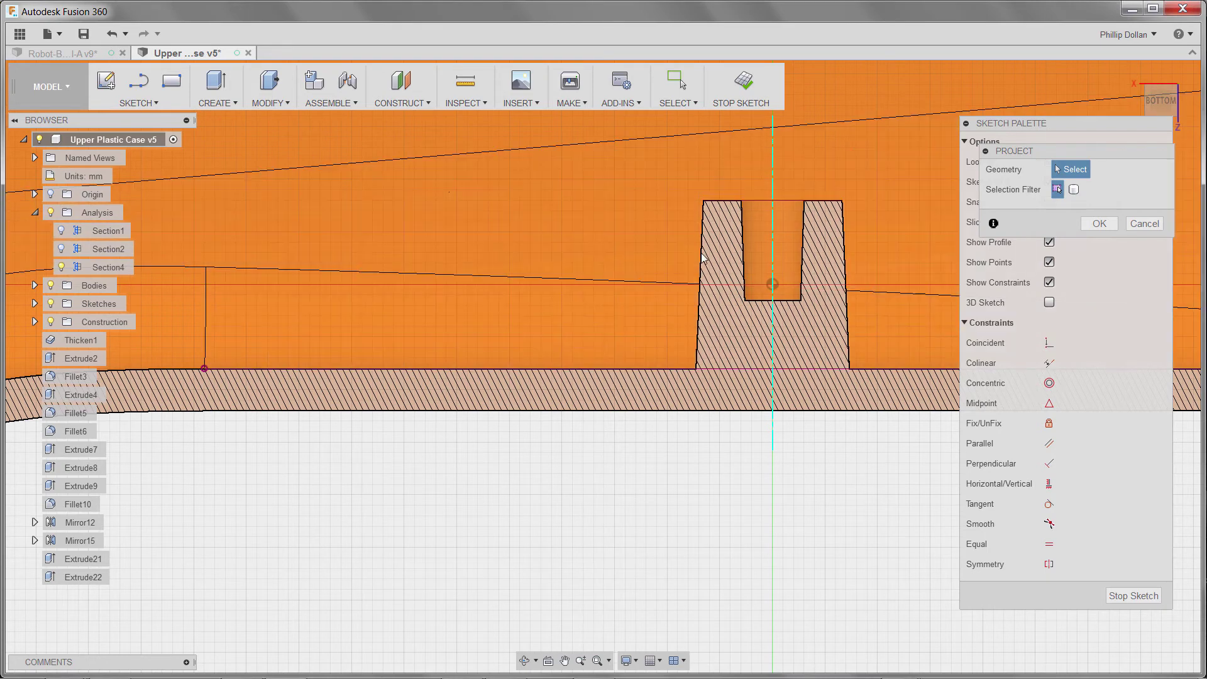
left_click(703, 259)
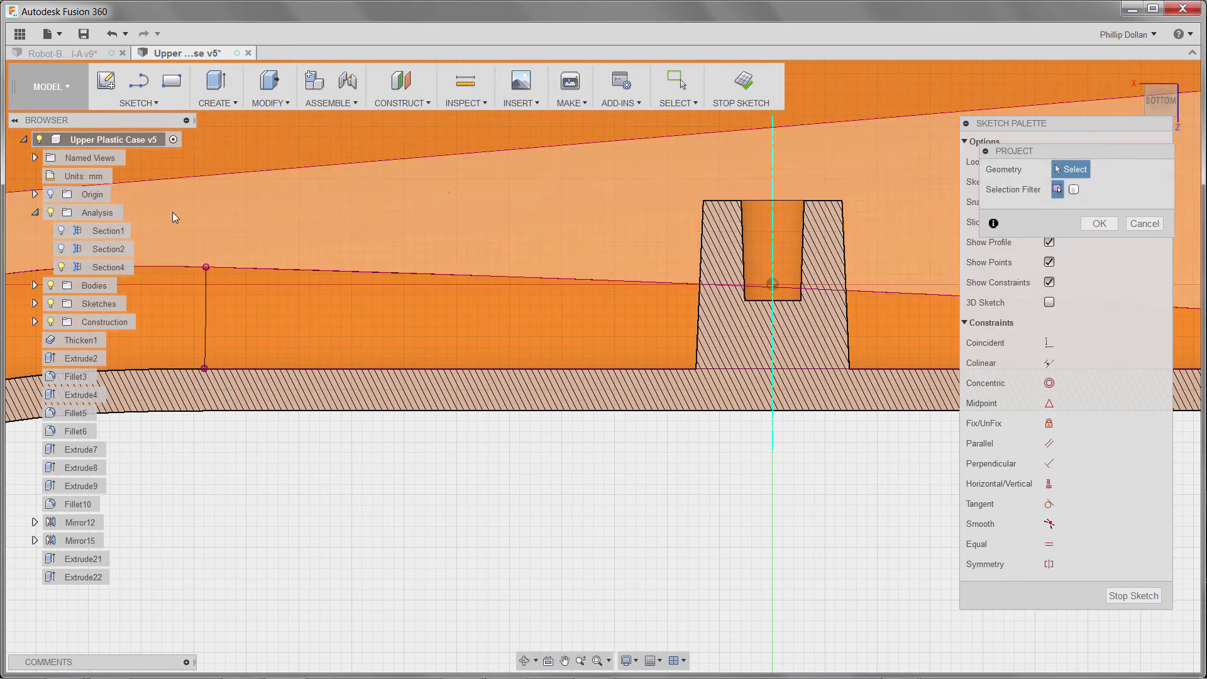
Draw the rib profile: a short horizontal line from the boss side, then a sloped line to the floor.
left_click(141, 83)
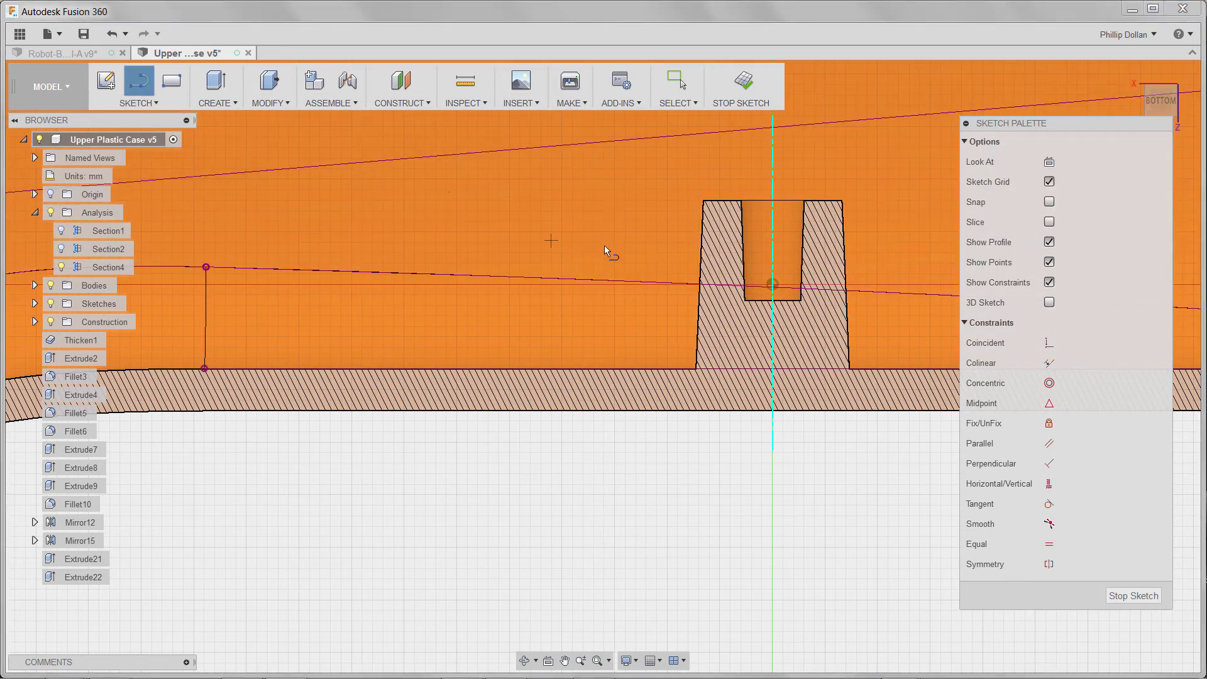
left_click(703, 232)
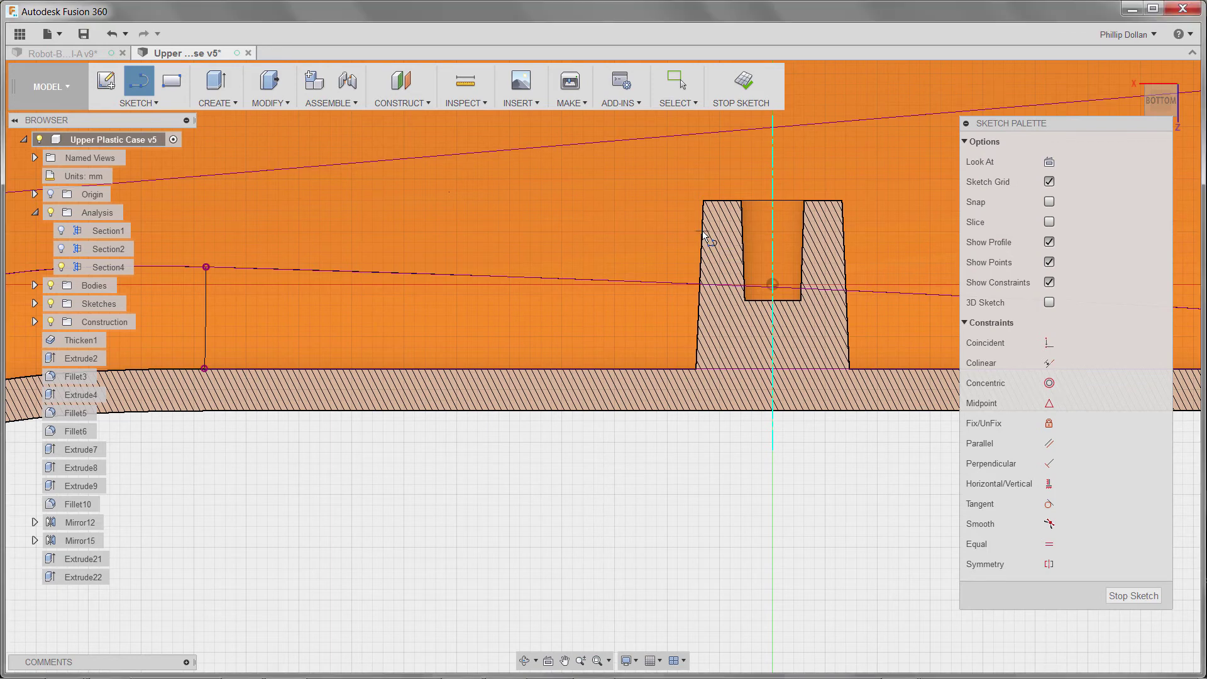
left_click(637, 231)
double_click(587, 370)
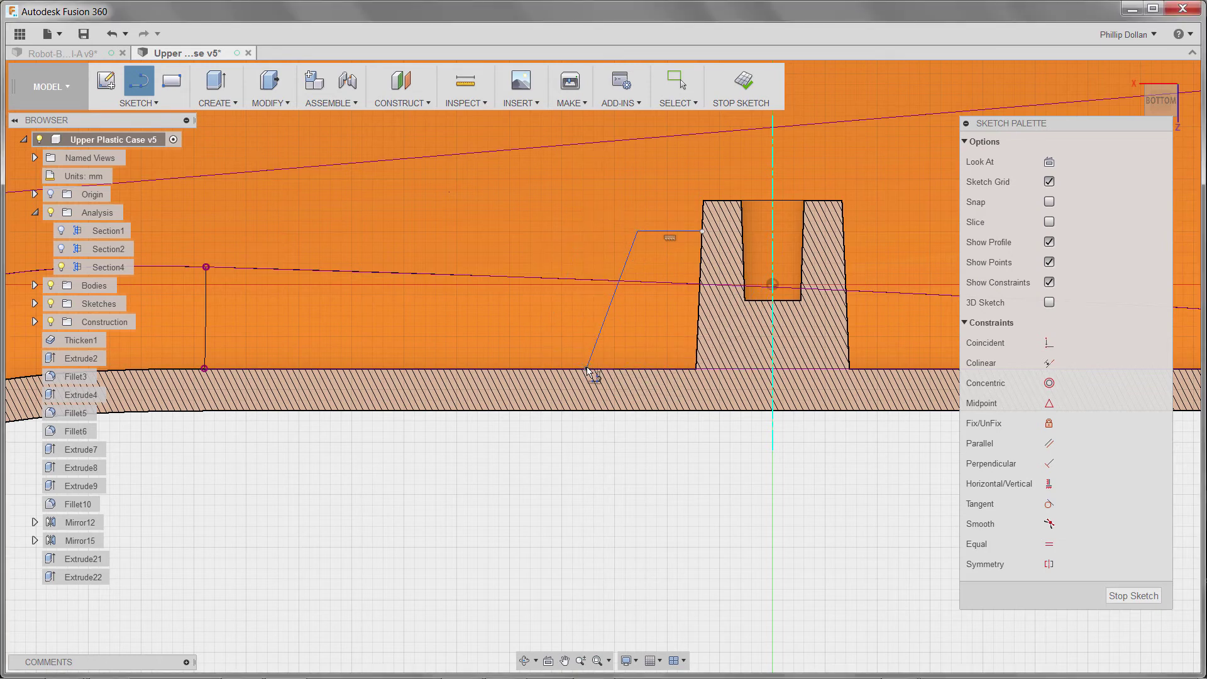
Round the corner between the sloped and horizontal lines with a 2 mm fillet.
left_click(164, 105)
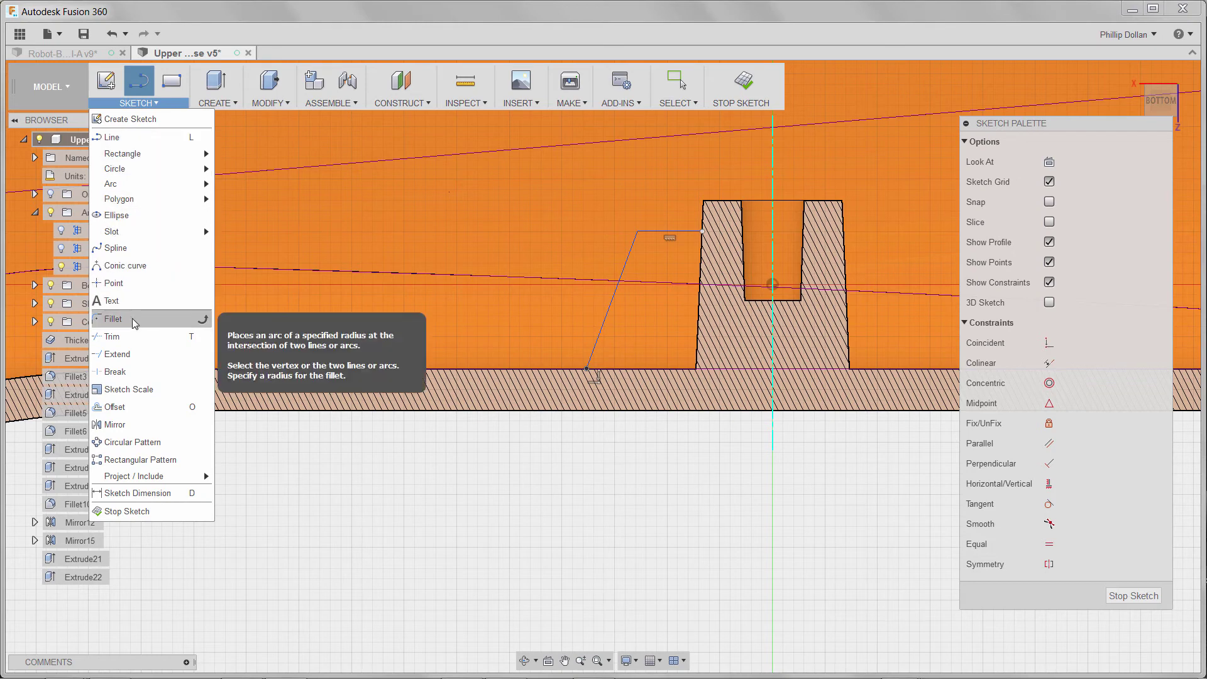
left_click(114, 319)
left_click(633, 259)
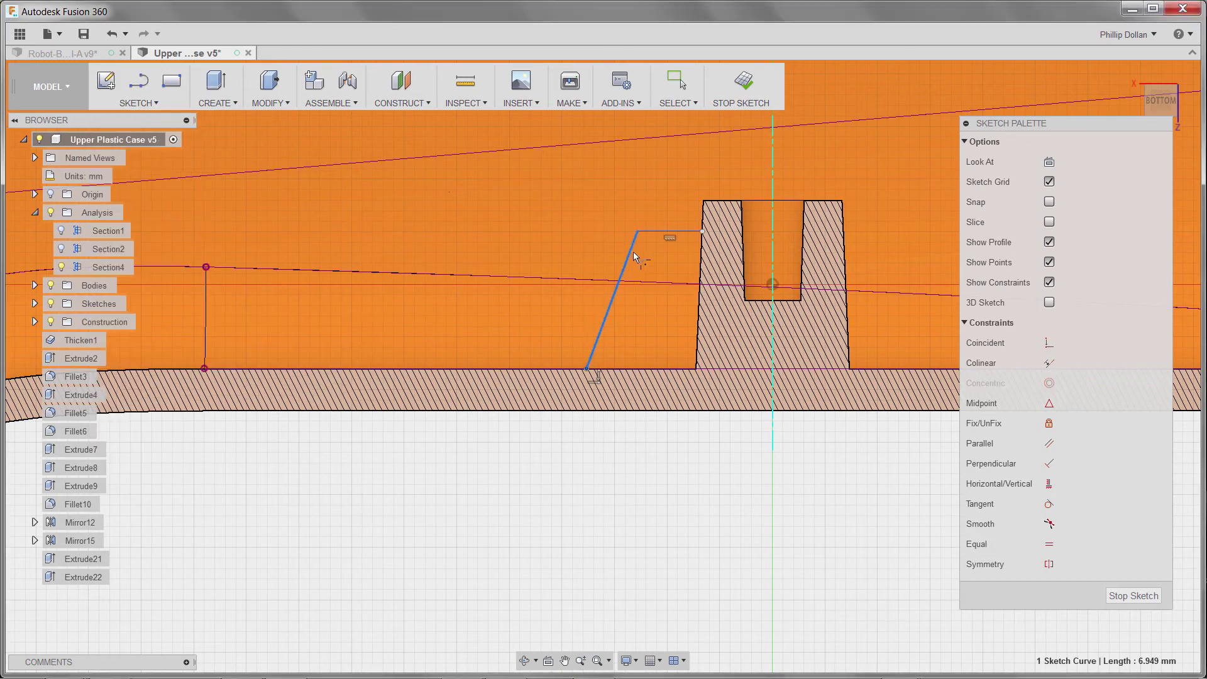
left_click(652, 238)
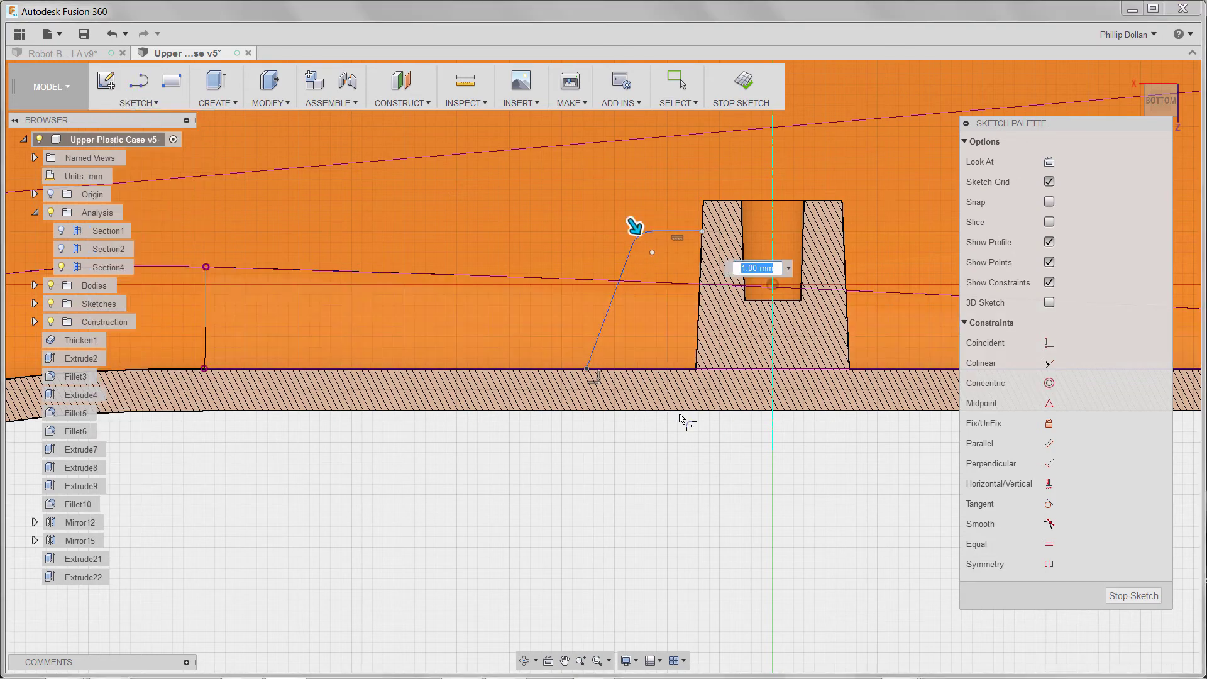
type("2")
key("Return")
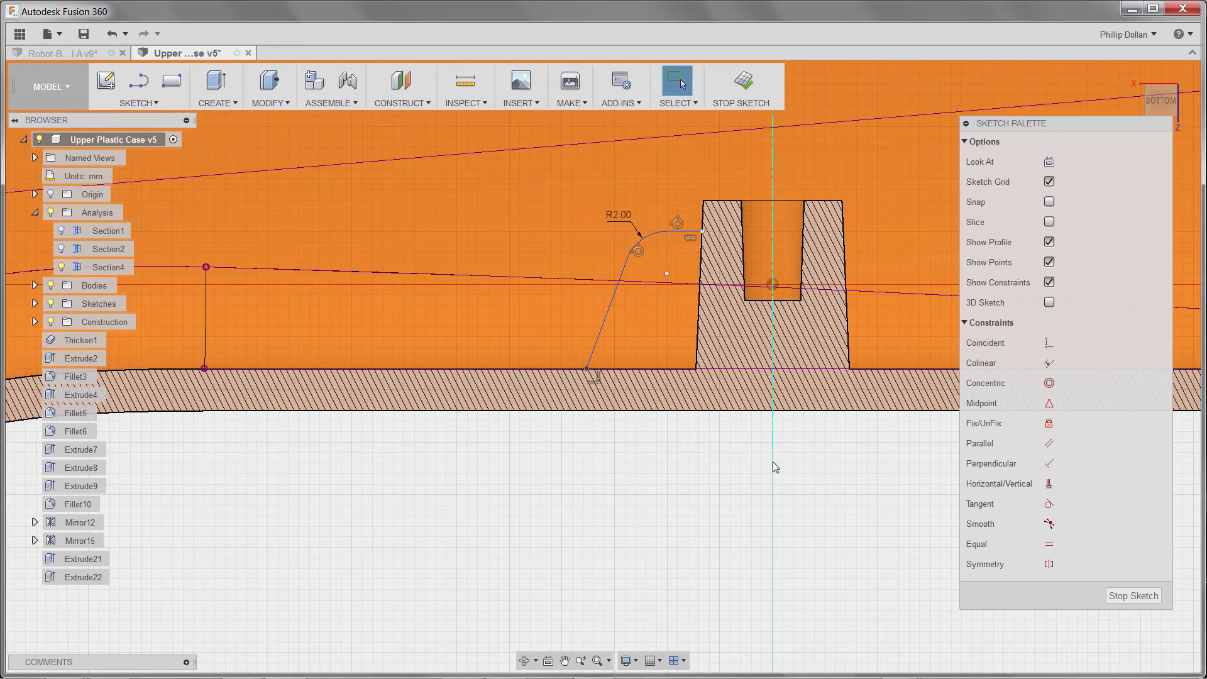
middle_click_drag(772, 461, 677, 491, "shift")
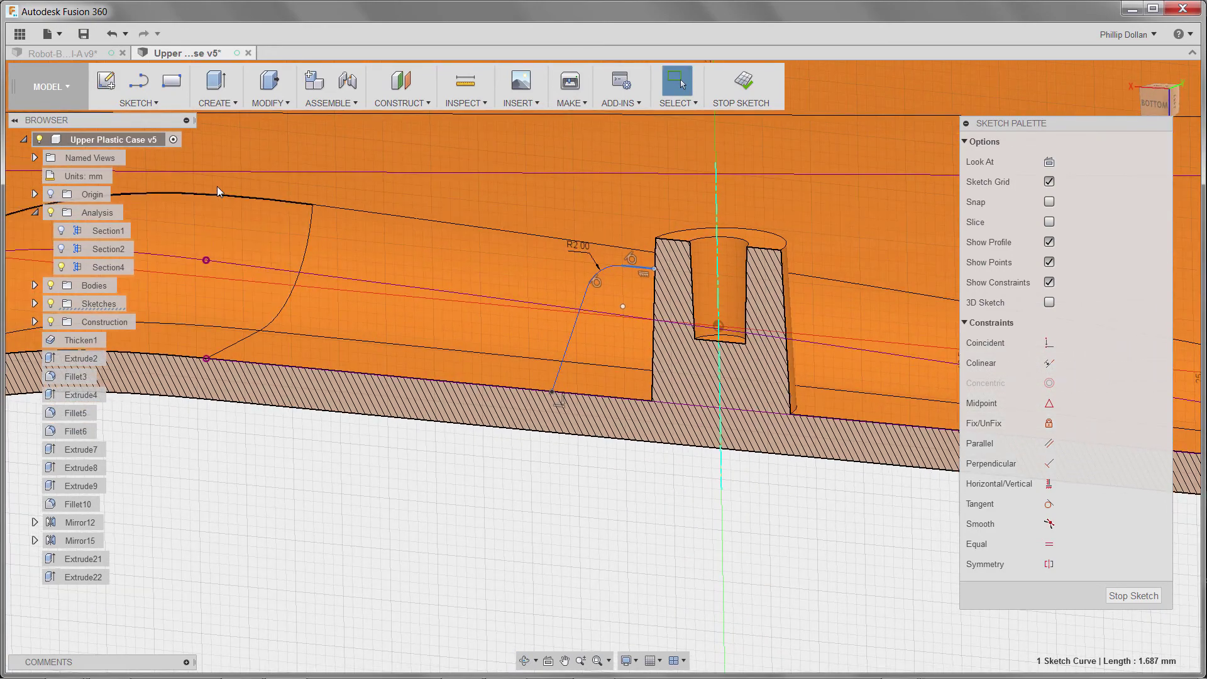
Create Rib23, a 2 mm thick symmetric rib from the sketched profile.
left_click(221, 104)
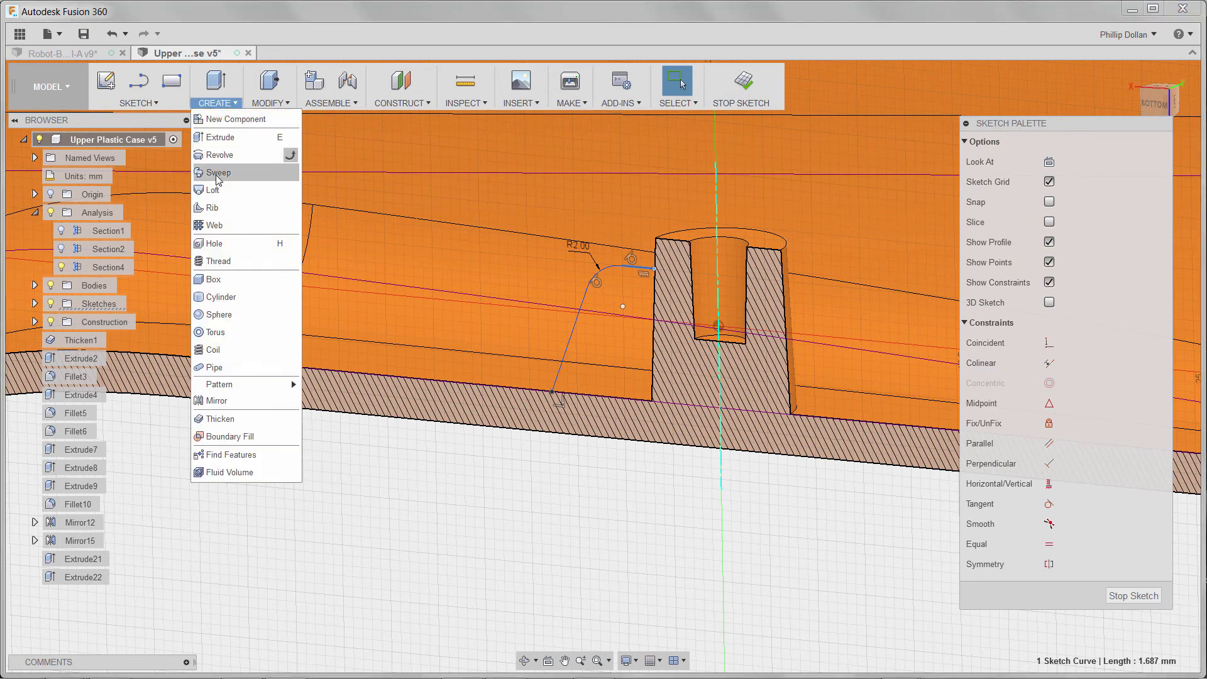
left_click(223, 209)
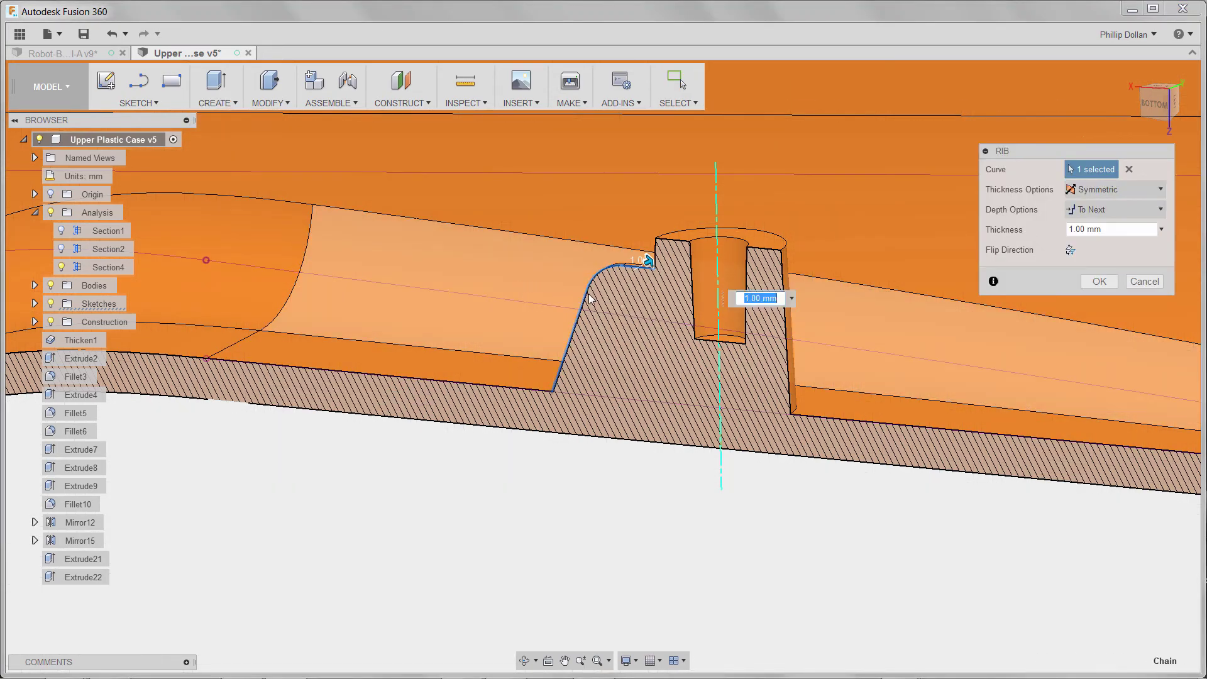
middle_click_drag(591, 299, 604, 343, "shift")
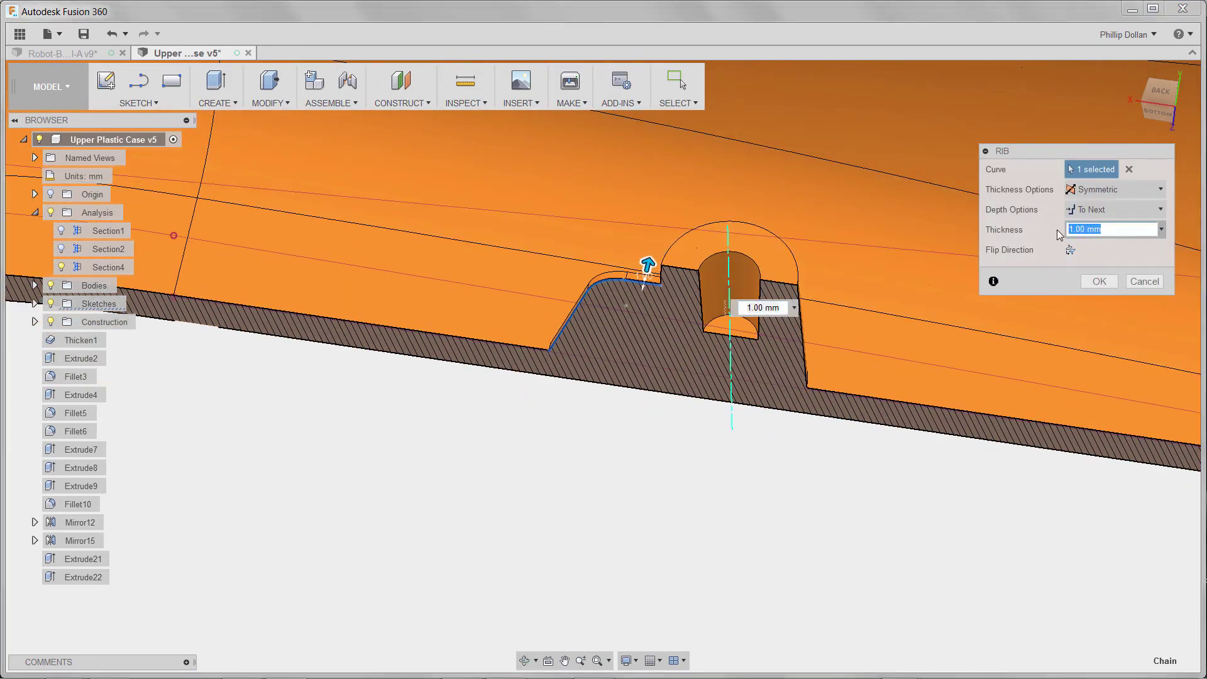
type("2")
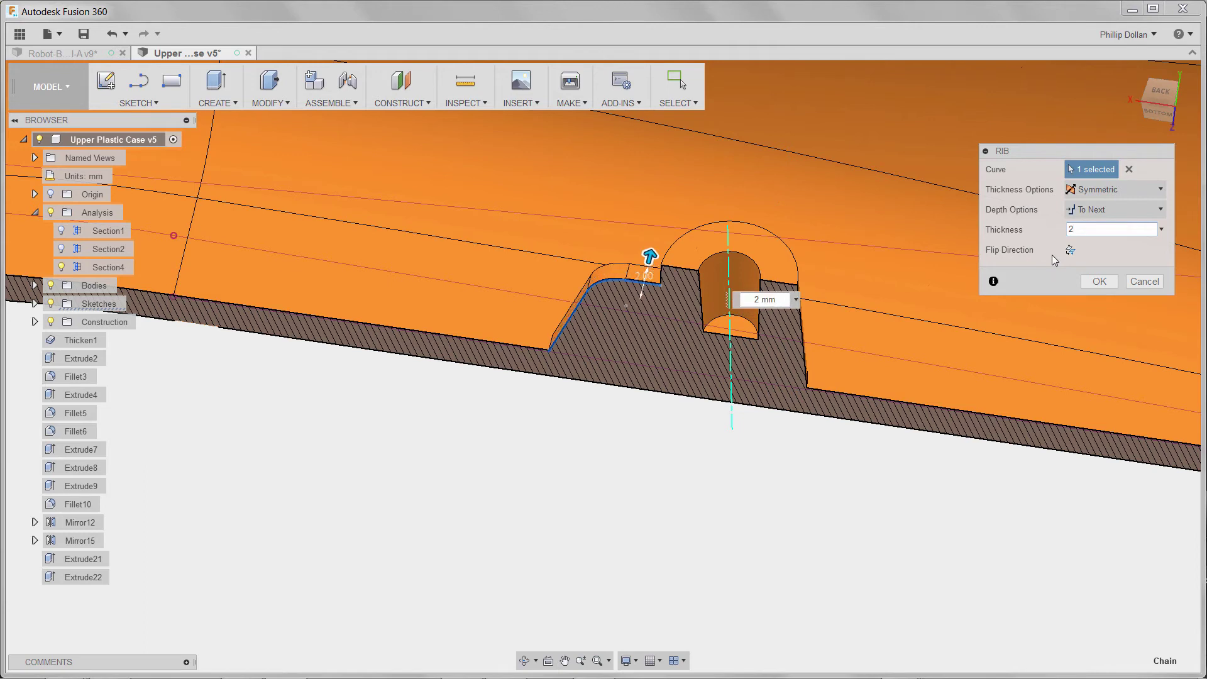
left_click(1097, 284)
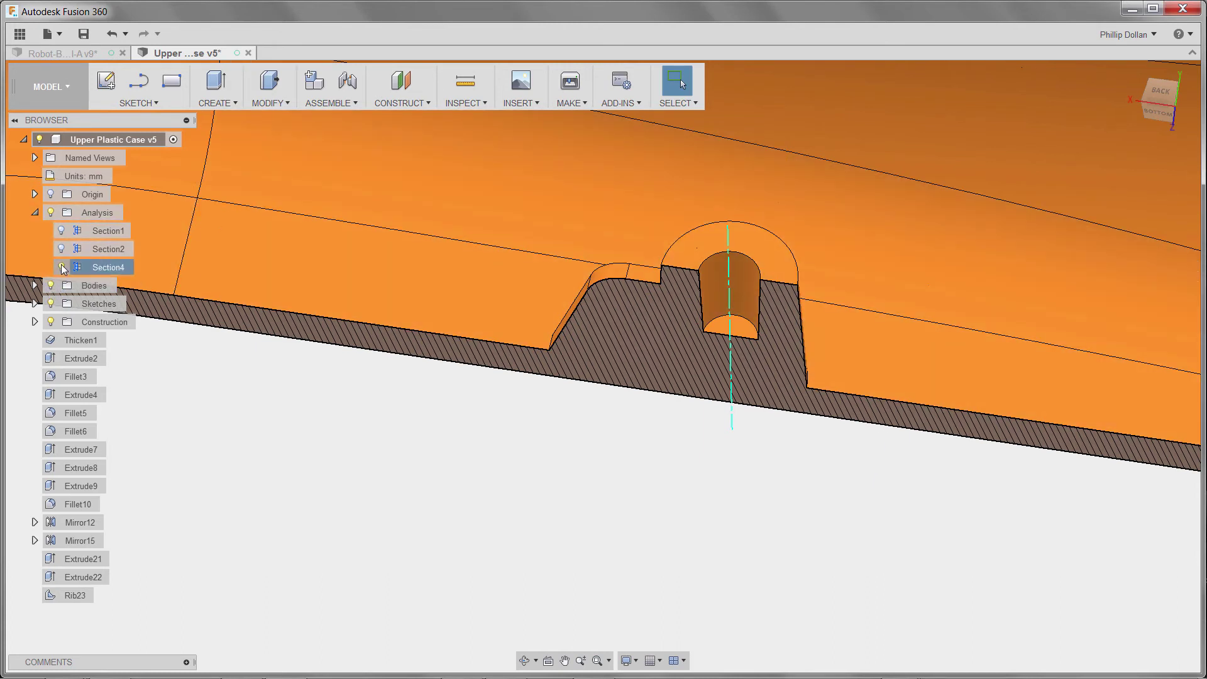
Turn off Section4 and orbit around the boss to view the new rib.
left_click(62, 267)
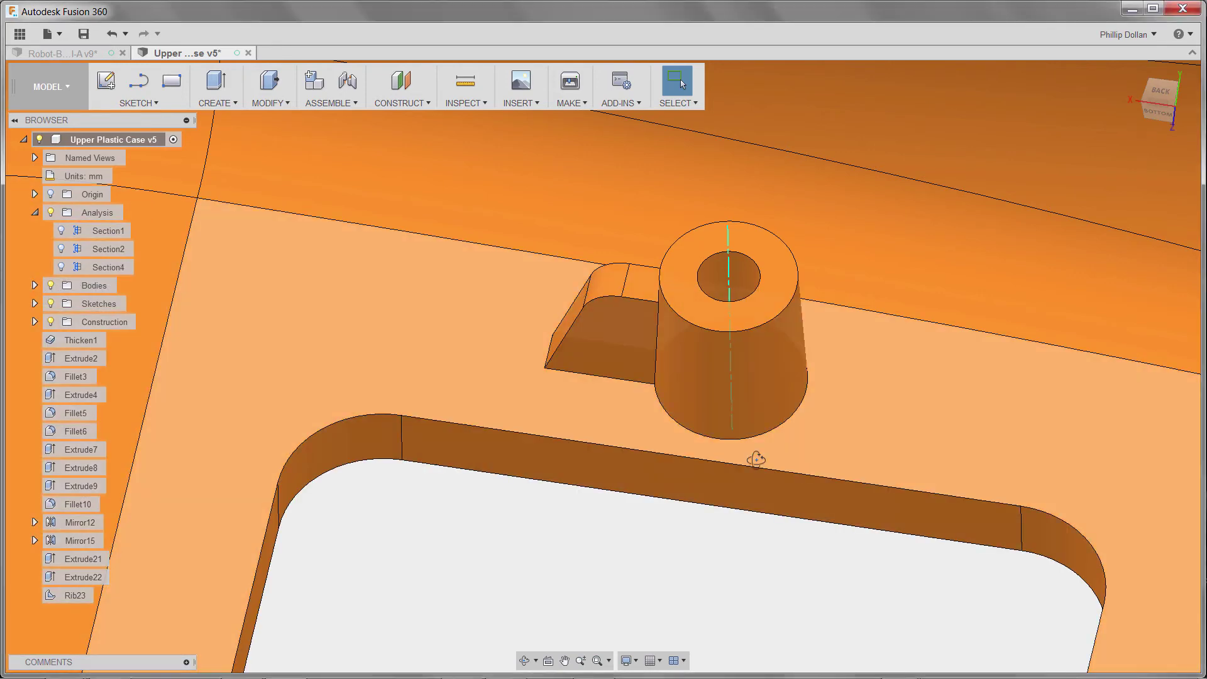
middle_click_drag(756, 460, 749, 423, "shift")
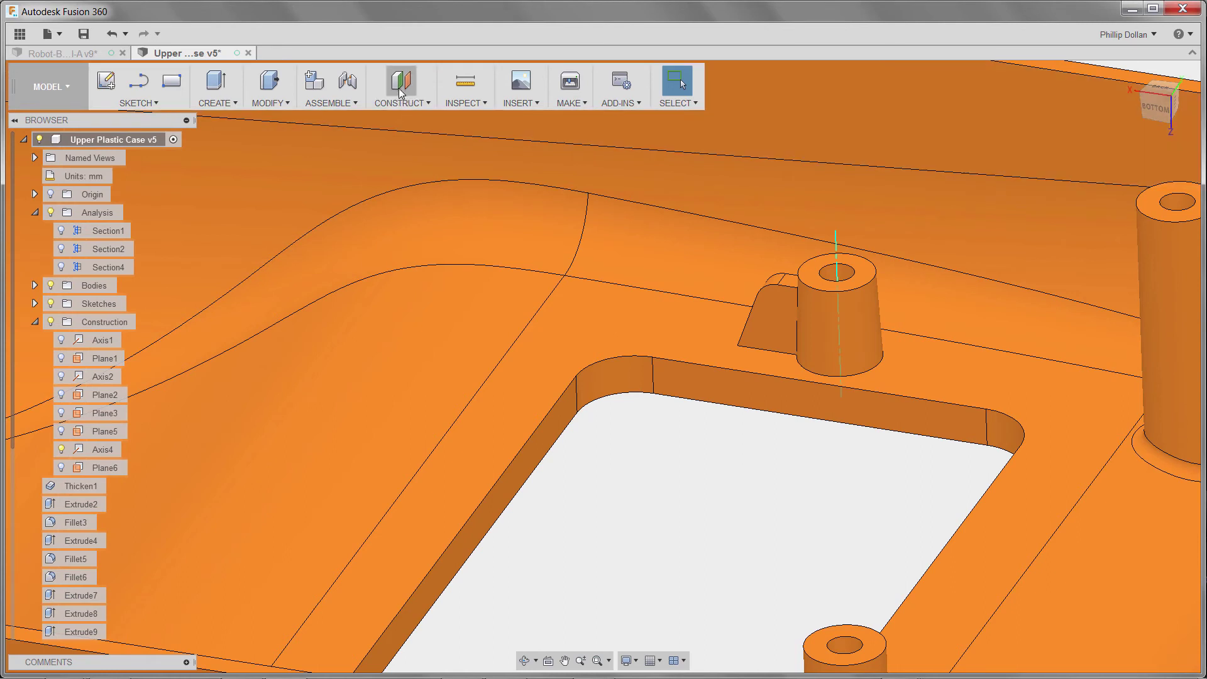
Create Plane7 through Axis4 at an angle of -90°.
left_click(400, 90)
left_click(412, 135)
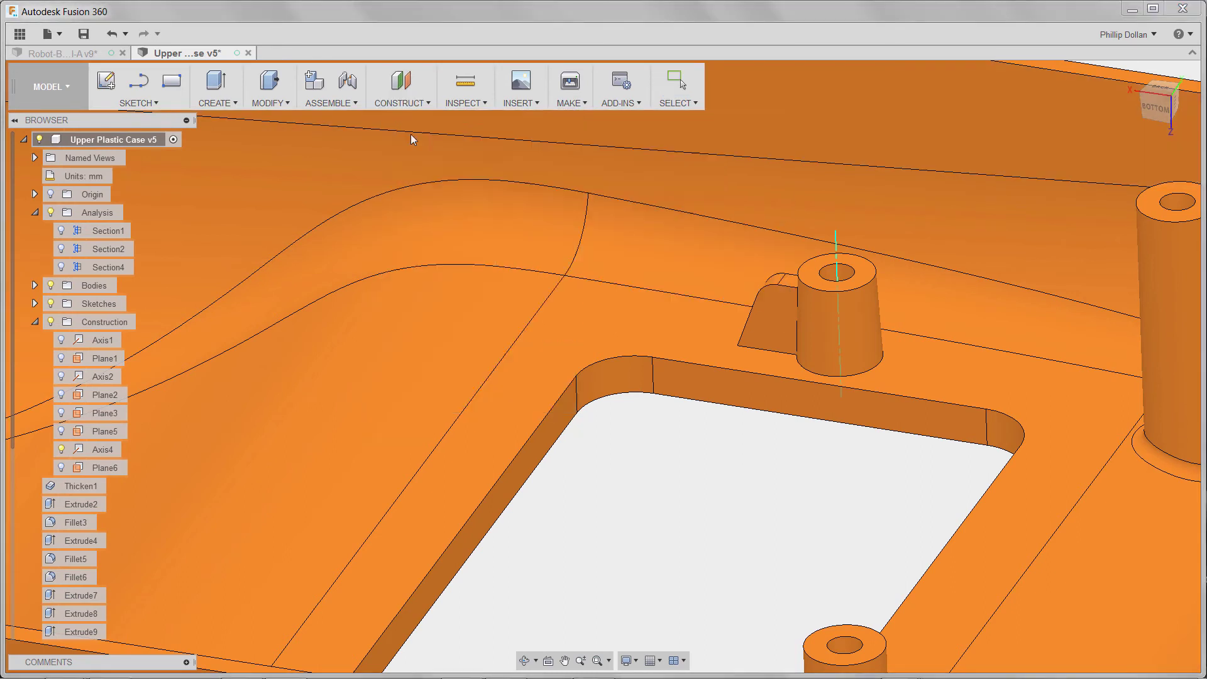
left_click(835, 247)
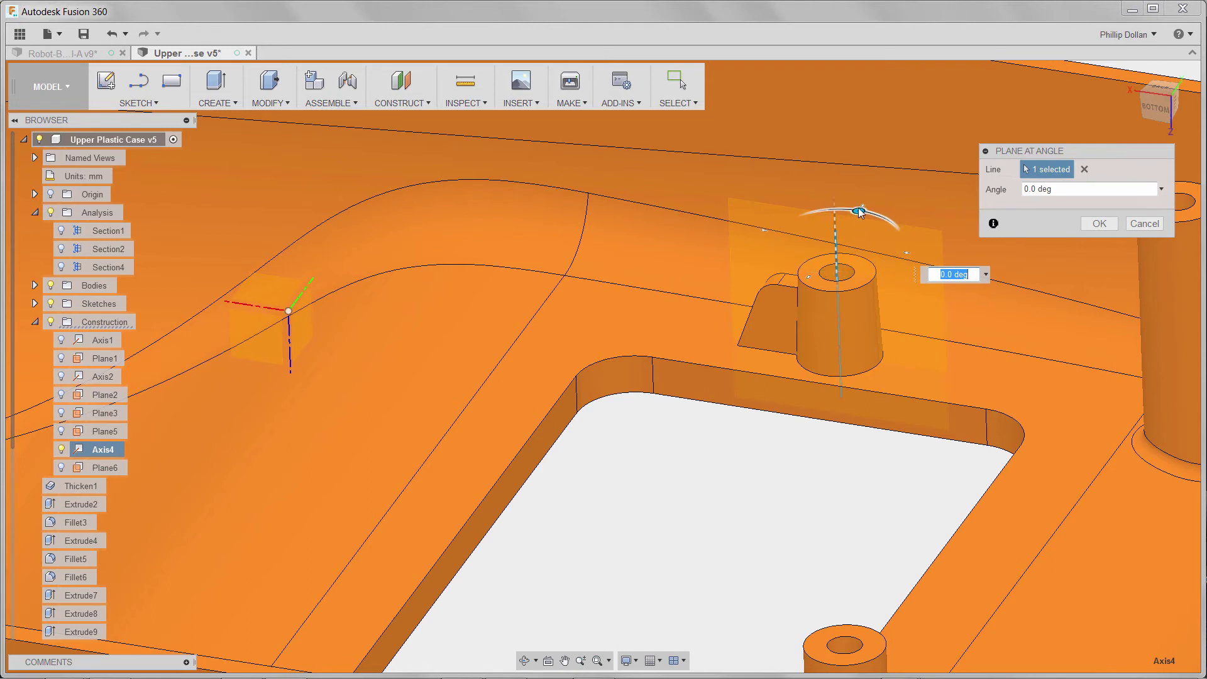
left_click_drag(860, 212, 808, 239)
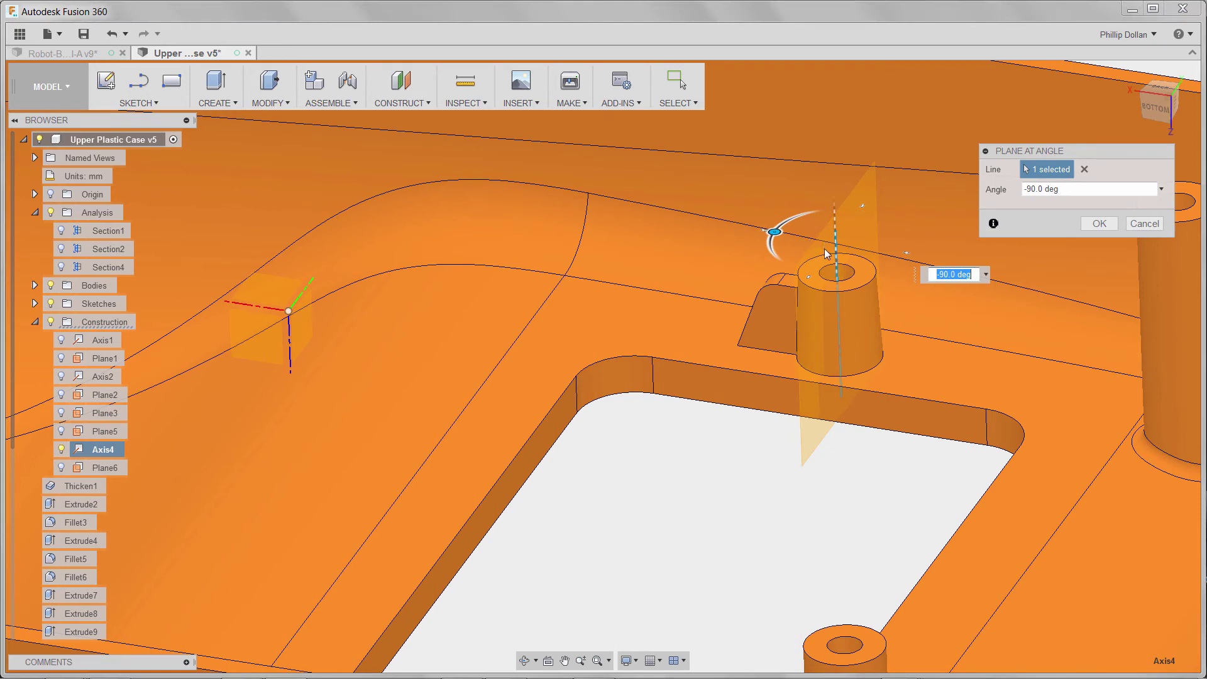
left_click(1093, 225)
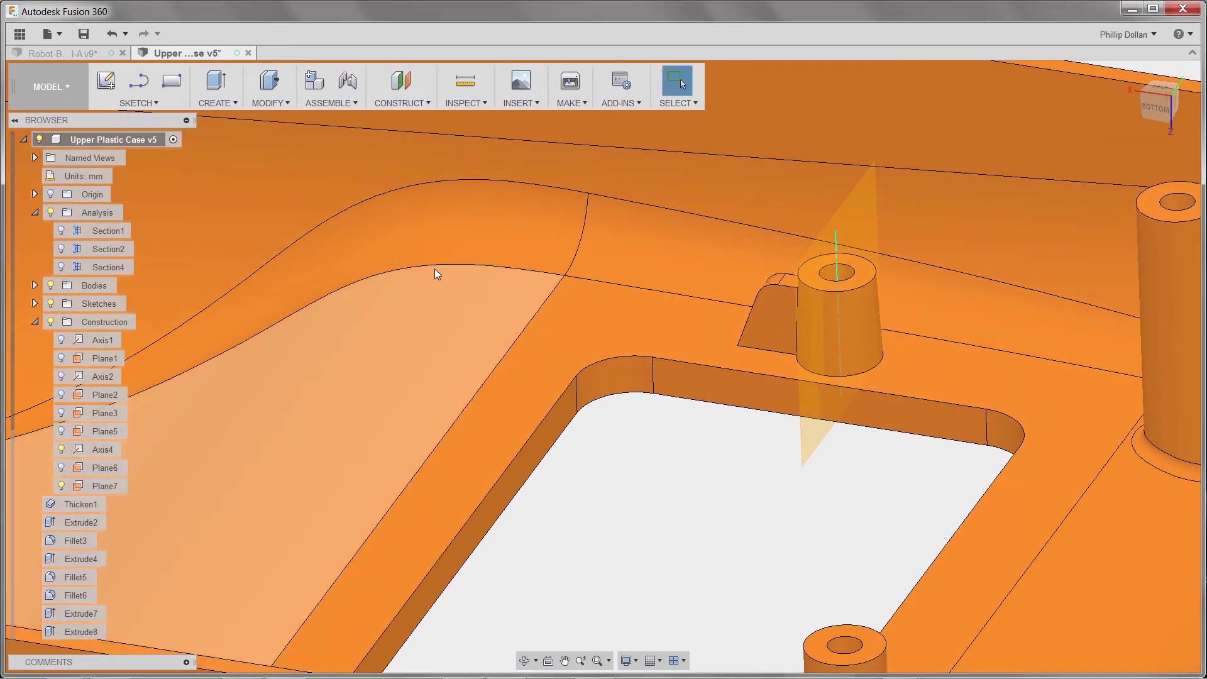
Mirror Rib23 across Plane7 as Mirror24, then hide Plane7.
left_click(216, 100)
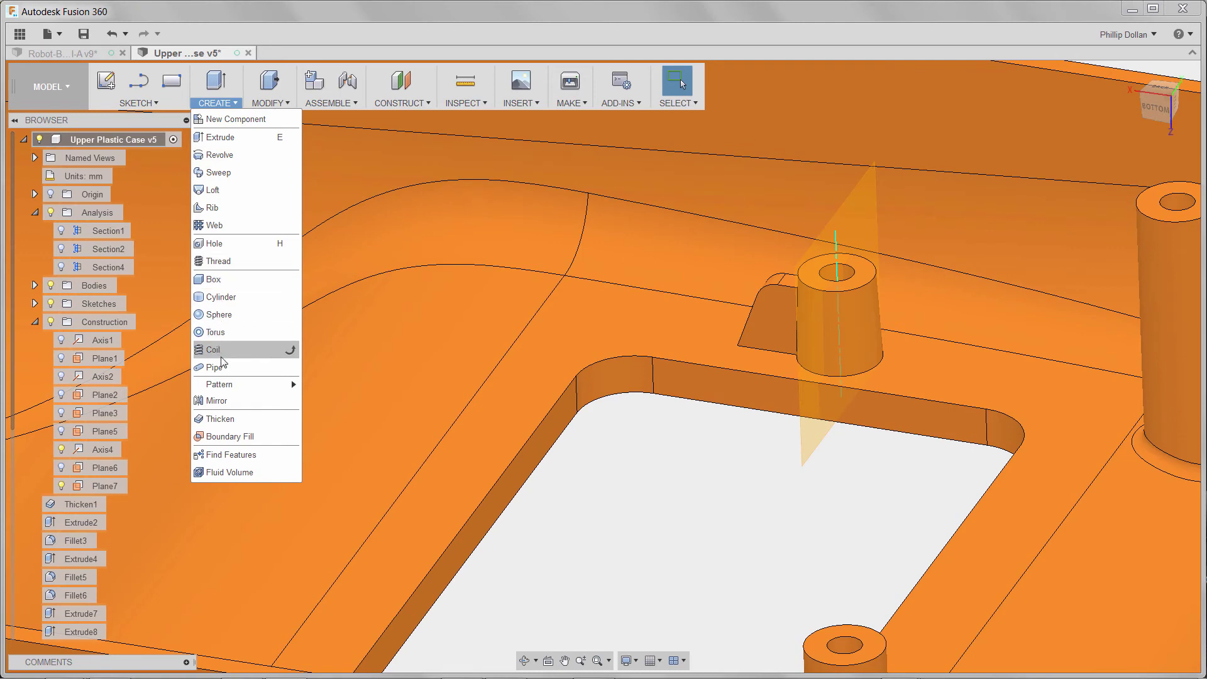
left_click(227, 403)
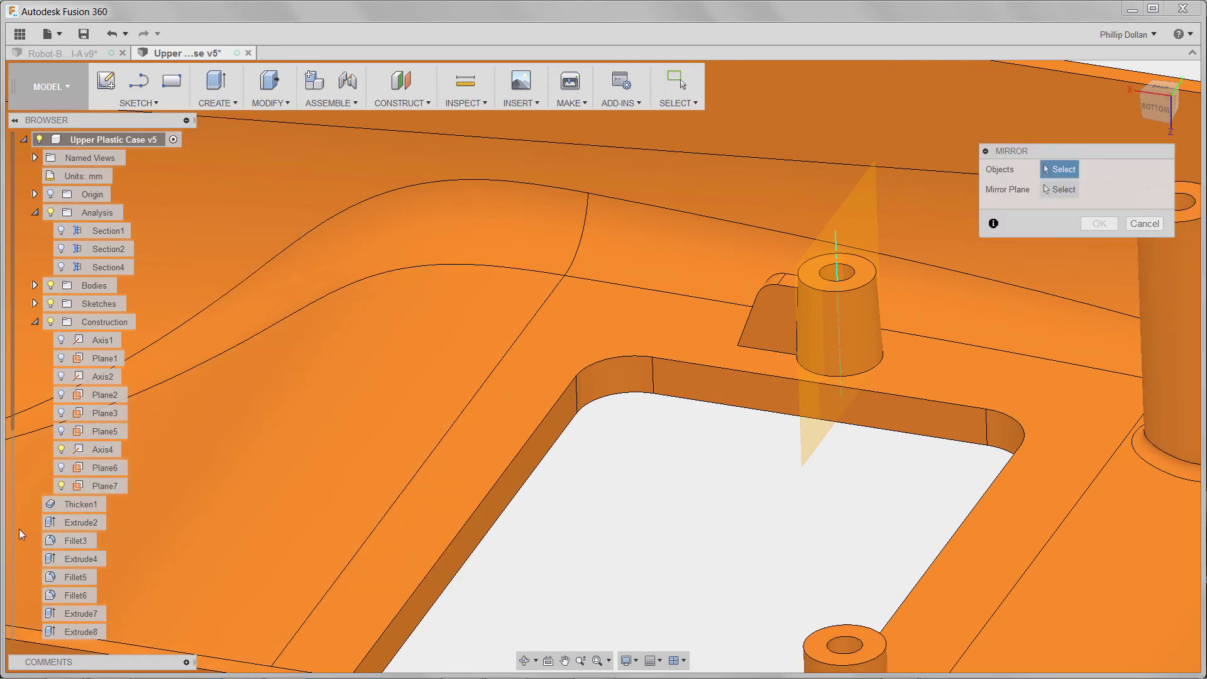
left_click_drag(12, 409, 1, 623)
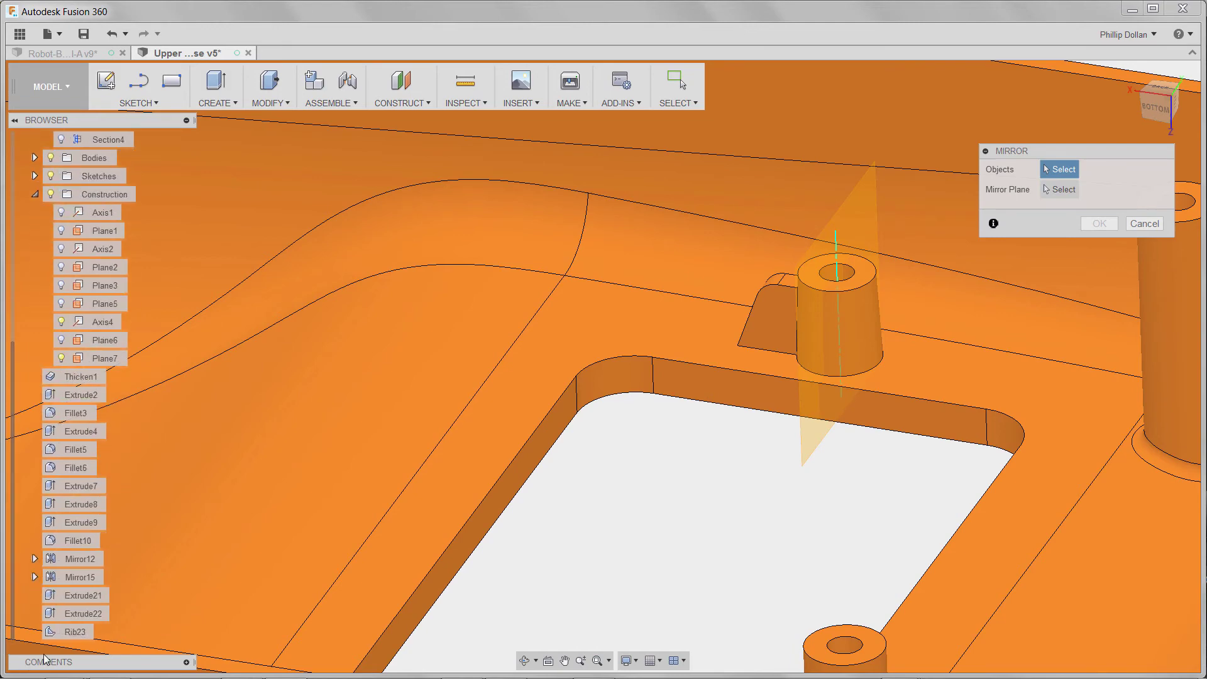
left_click(74, 633)
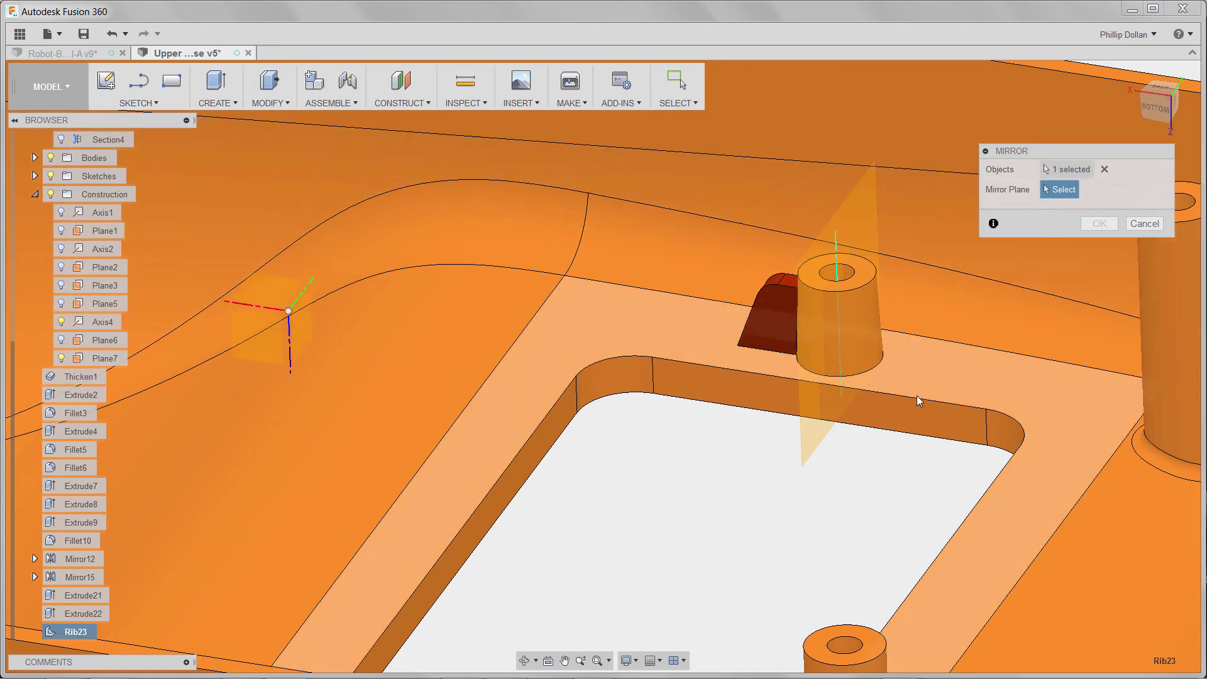
left_click(809, 440)
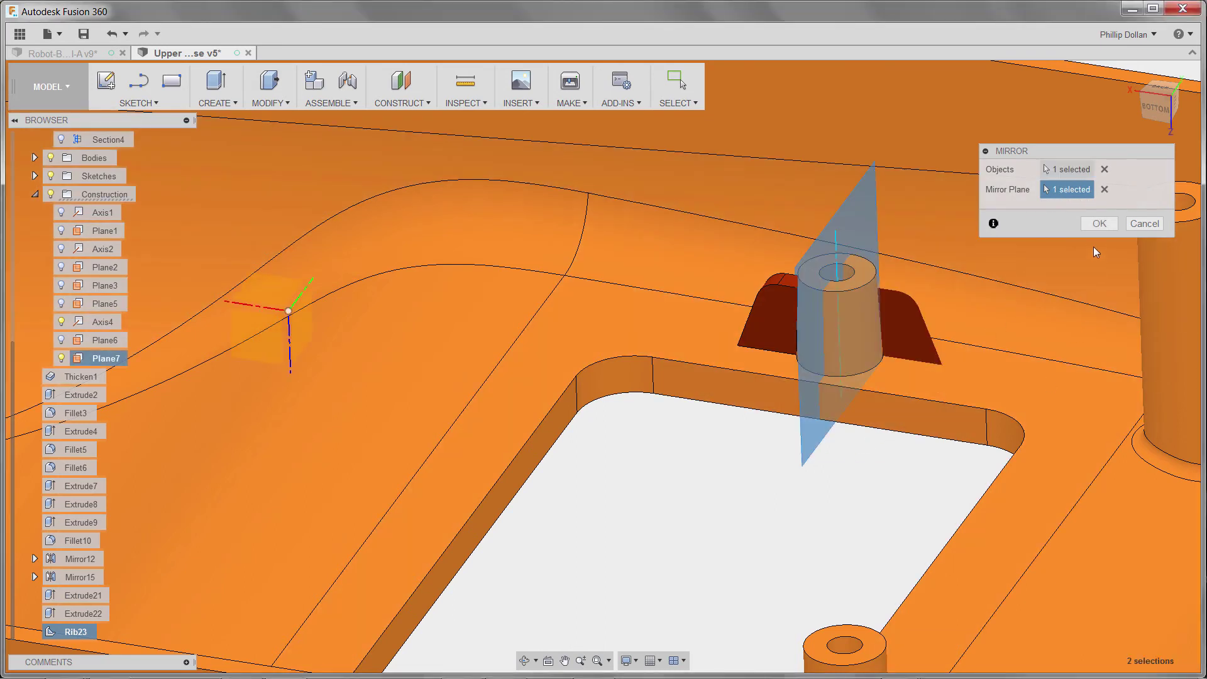
left_click(1100, 224)
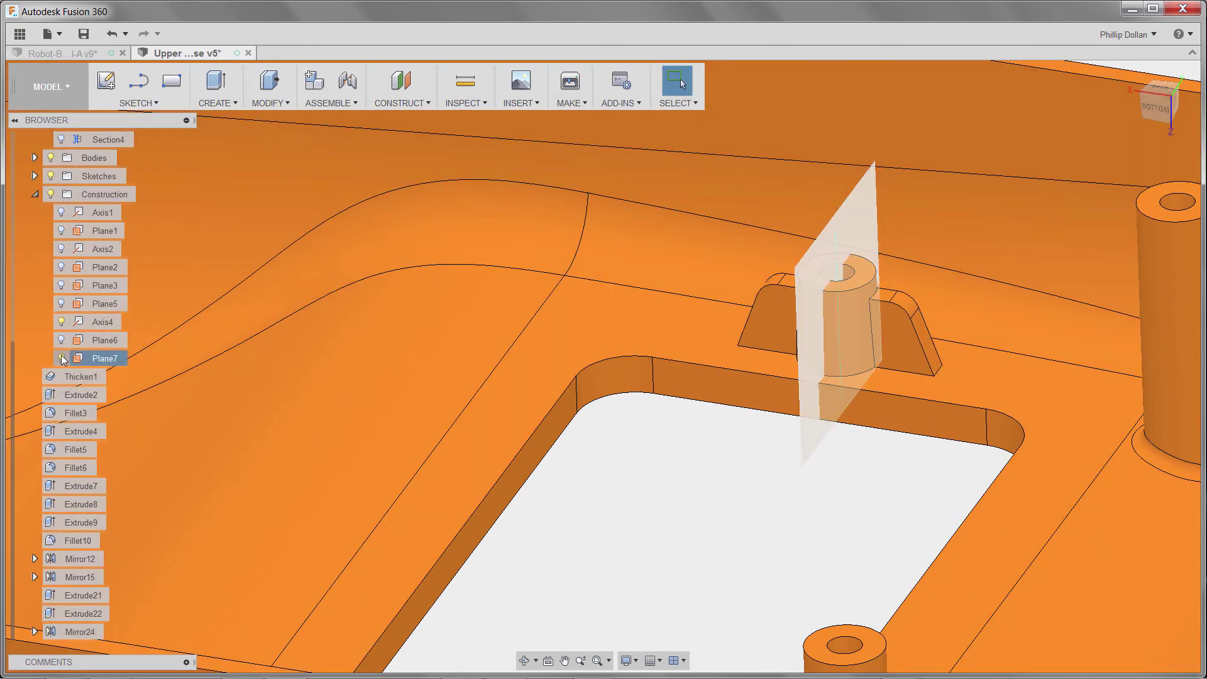
left_click(61, 357)
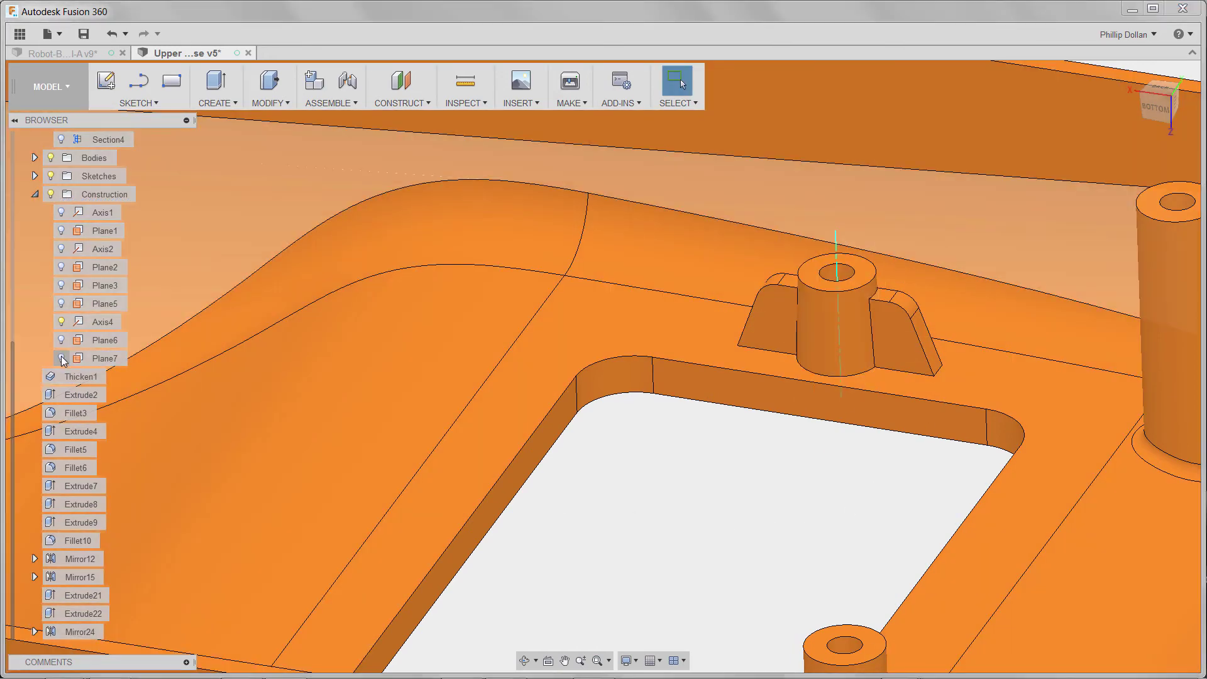
Create Plane8 as a midplane between the opening's two opposite wall faces.
scroll(686, 488, "down", 3)
scroll(707, 394, "down", 3)
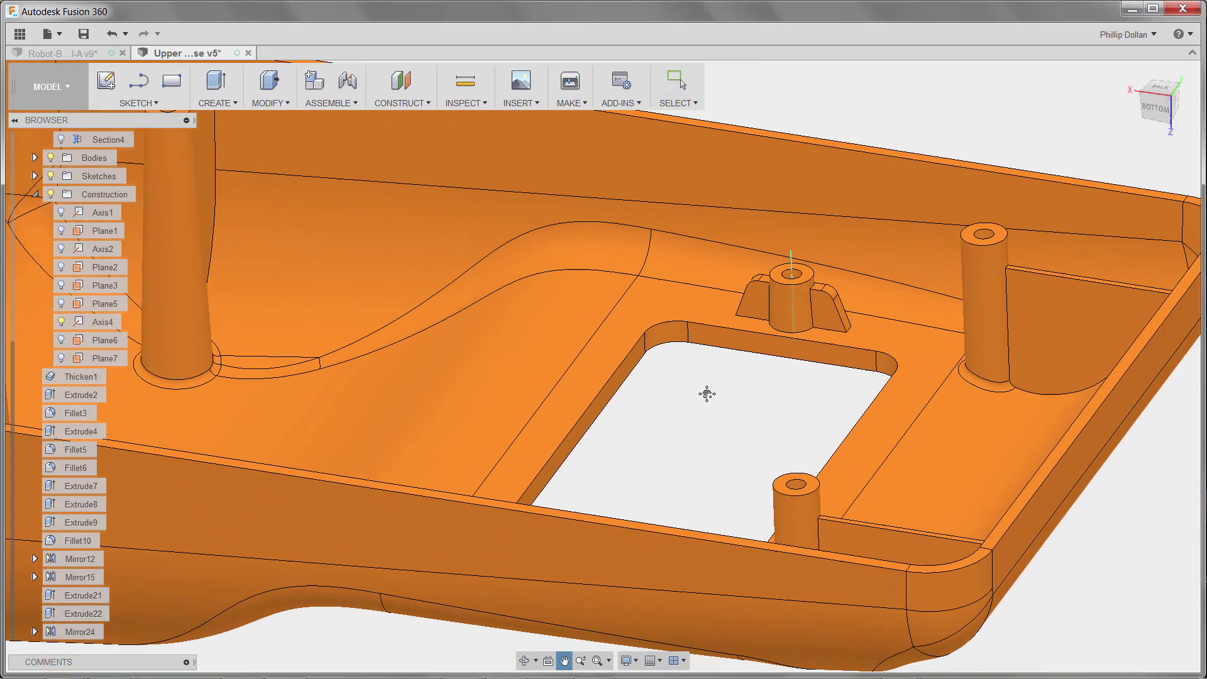
middle_click_drag(707, 395, 693, 417, "shift")
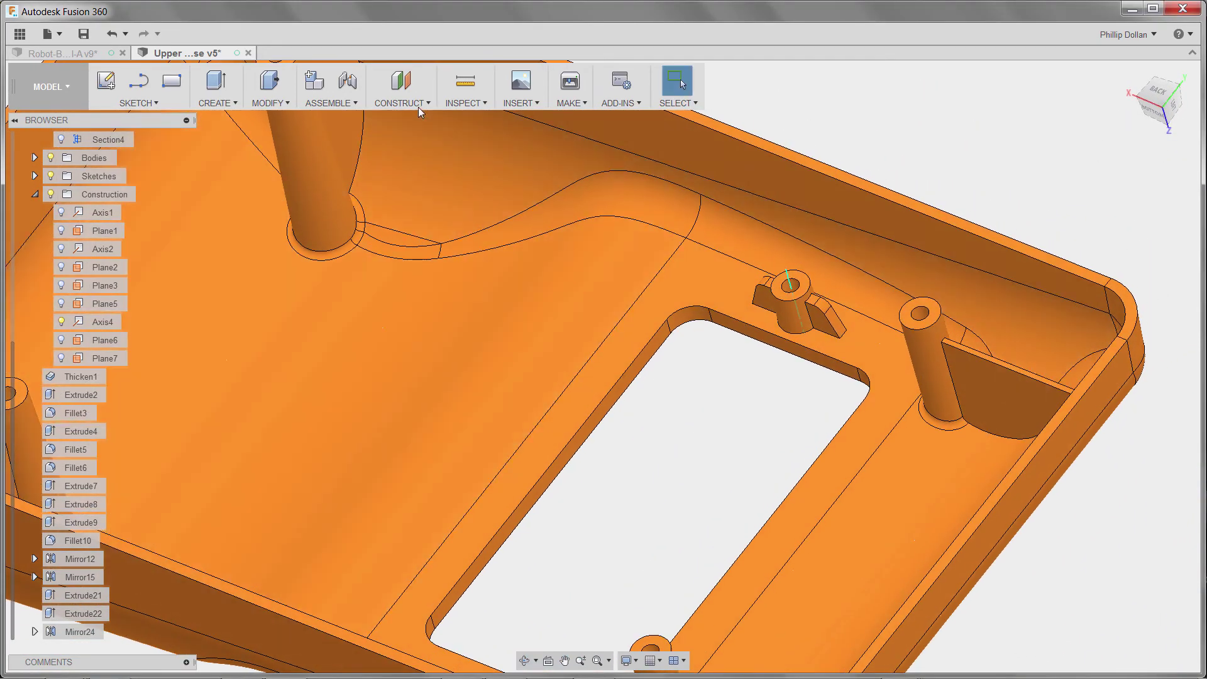
left_click(418, 104)
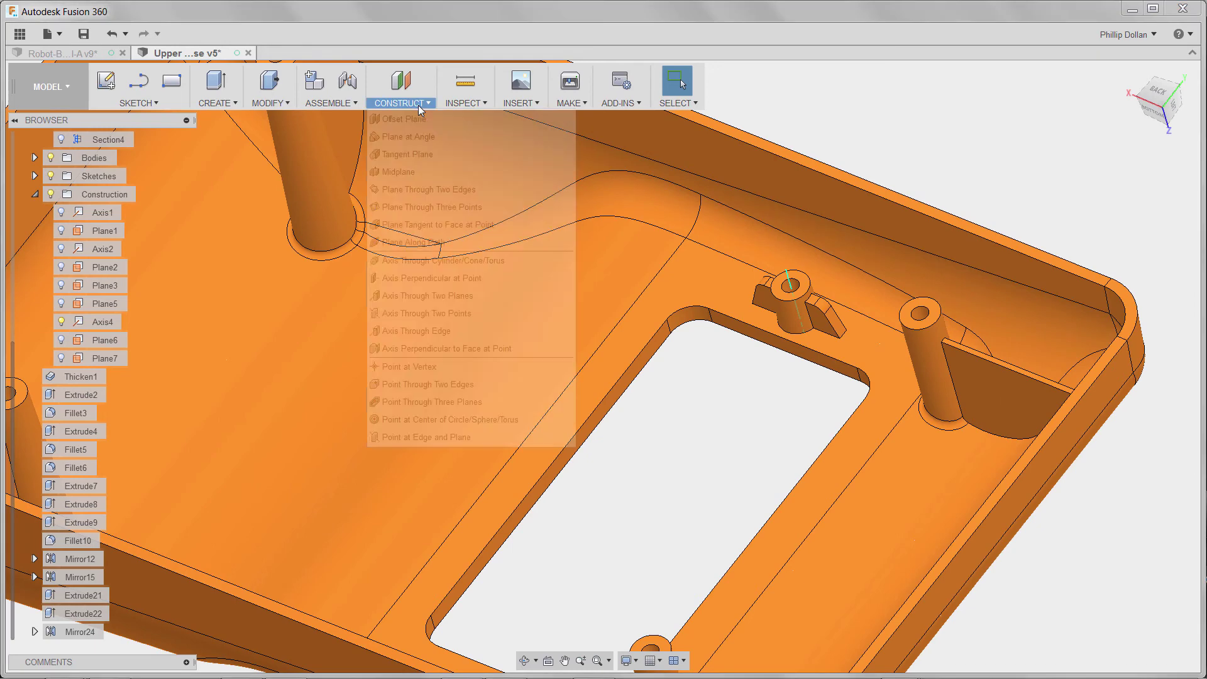
left_click(406, 173)
scroll(800, 386, "up", 4)
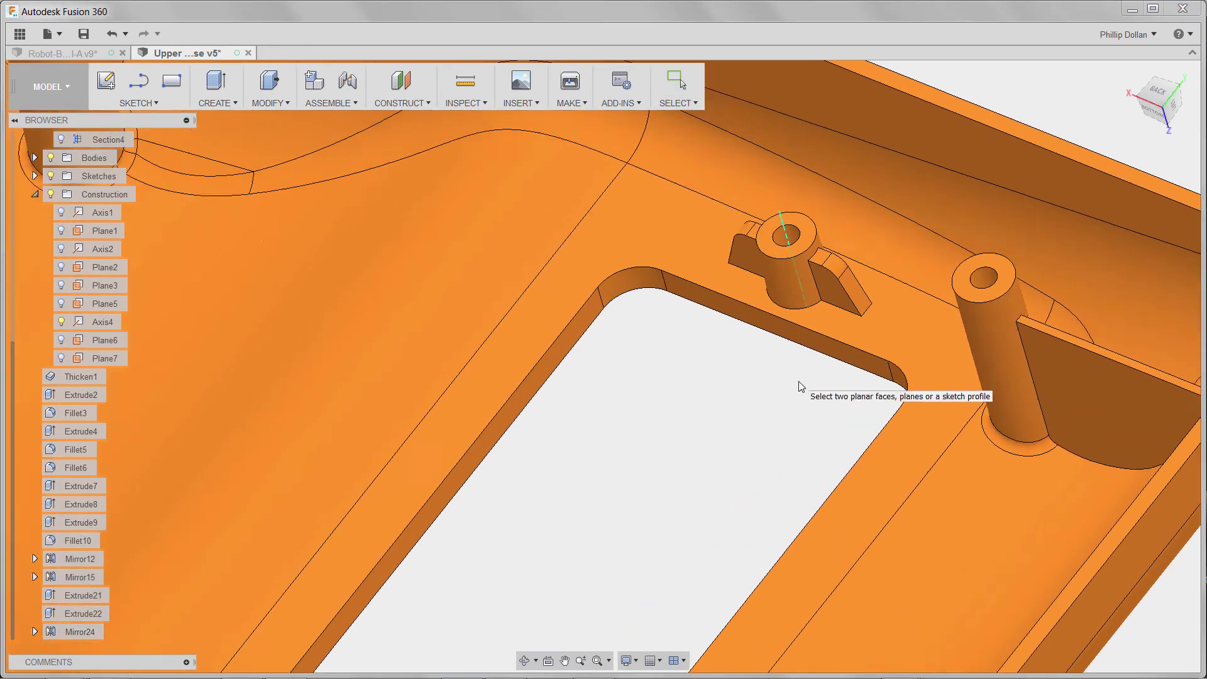
left_click(800, 339)
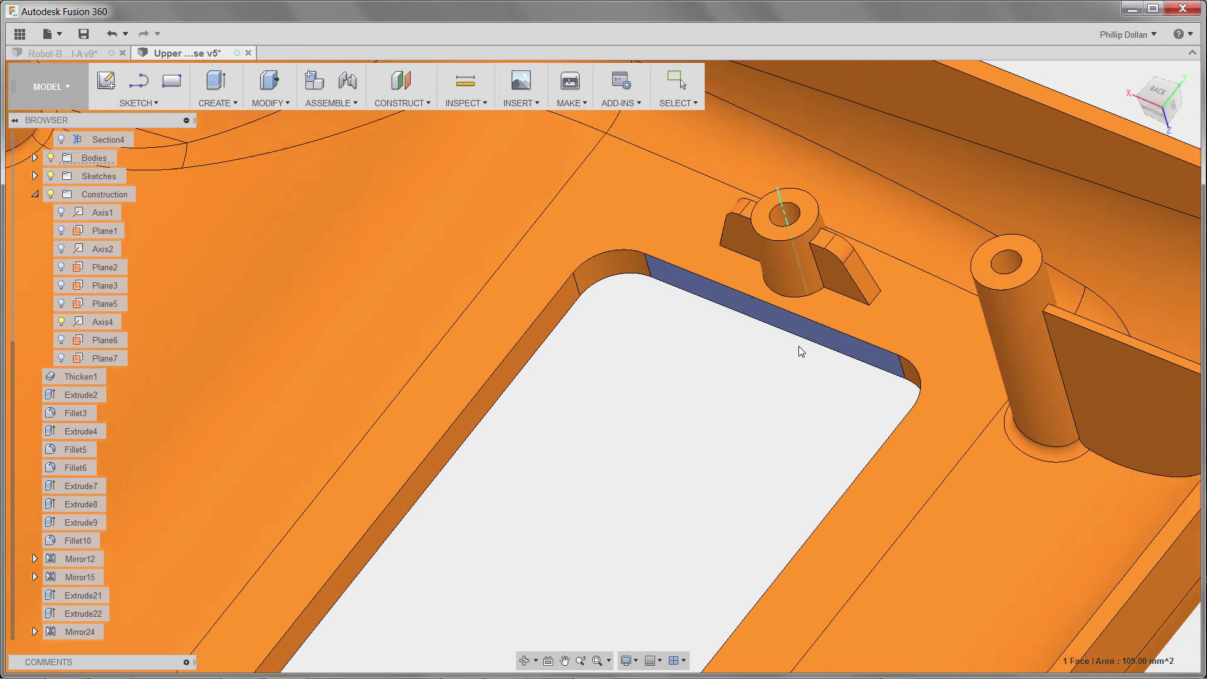
scroll(794, 352, "down", 5)
mouse_move(790, 369)
middle_mouse_down("shift")
mouse_move(753, 395)
mouse_move(720, 451)
mouse_move(787, 351)
middle_mouse_up("shift")
scroll(595, 498, "up", 5)
scroll(594, 498, "up", 2)
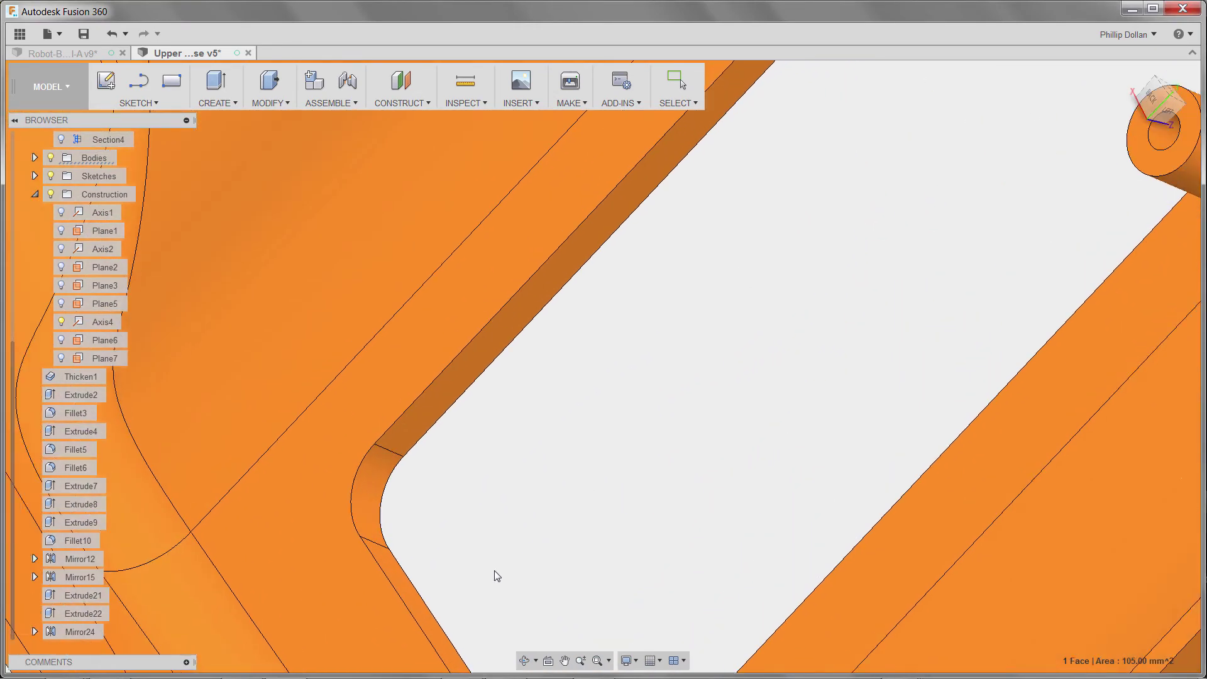
scroll(617, 549, "down", 5)
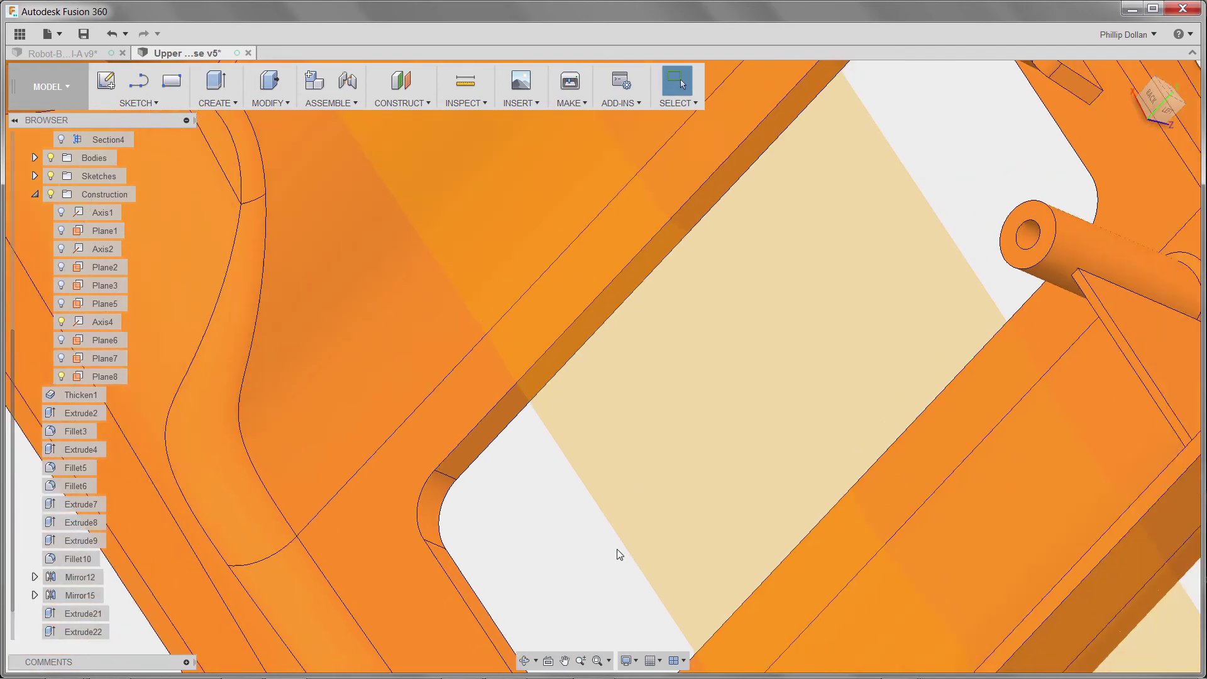
middle_click_drag(625, 544, 822, 299, "shift")
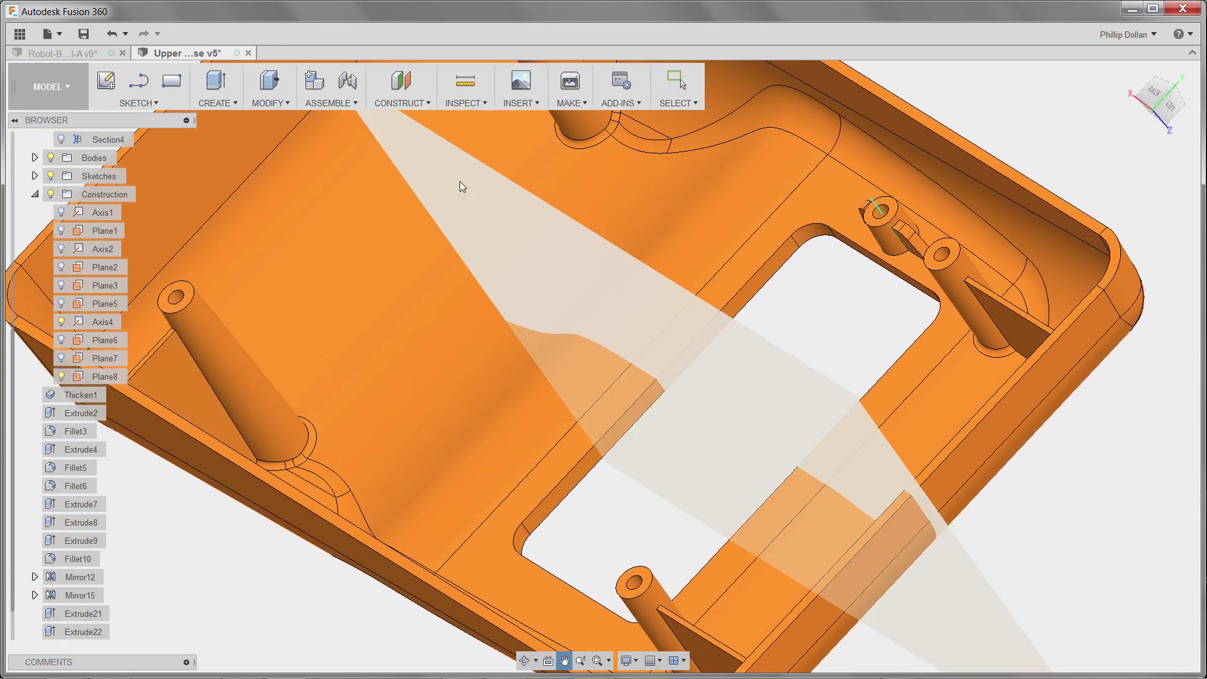
Mirror Mirror24, Extrude22 and Extrude21 across Plane8 to copy the ribbed boss to the opening's other end.
left_click(215, 101)
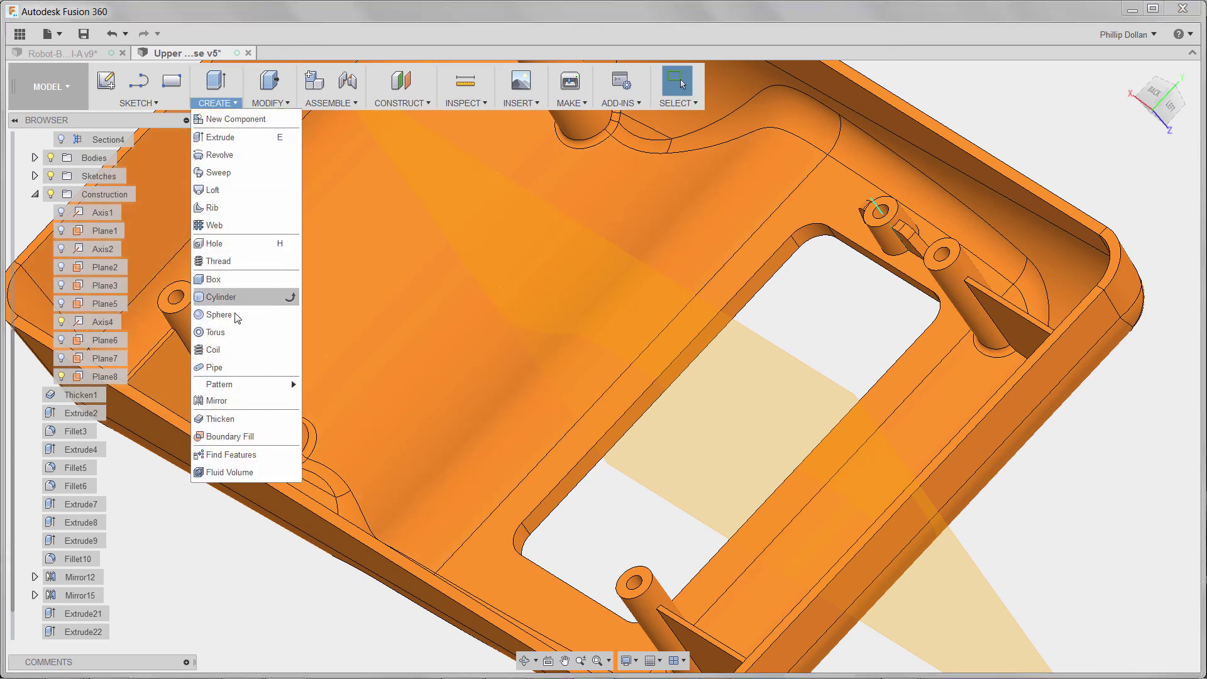
left_click(217, 400)
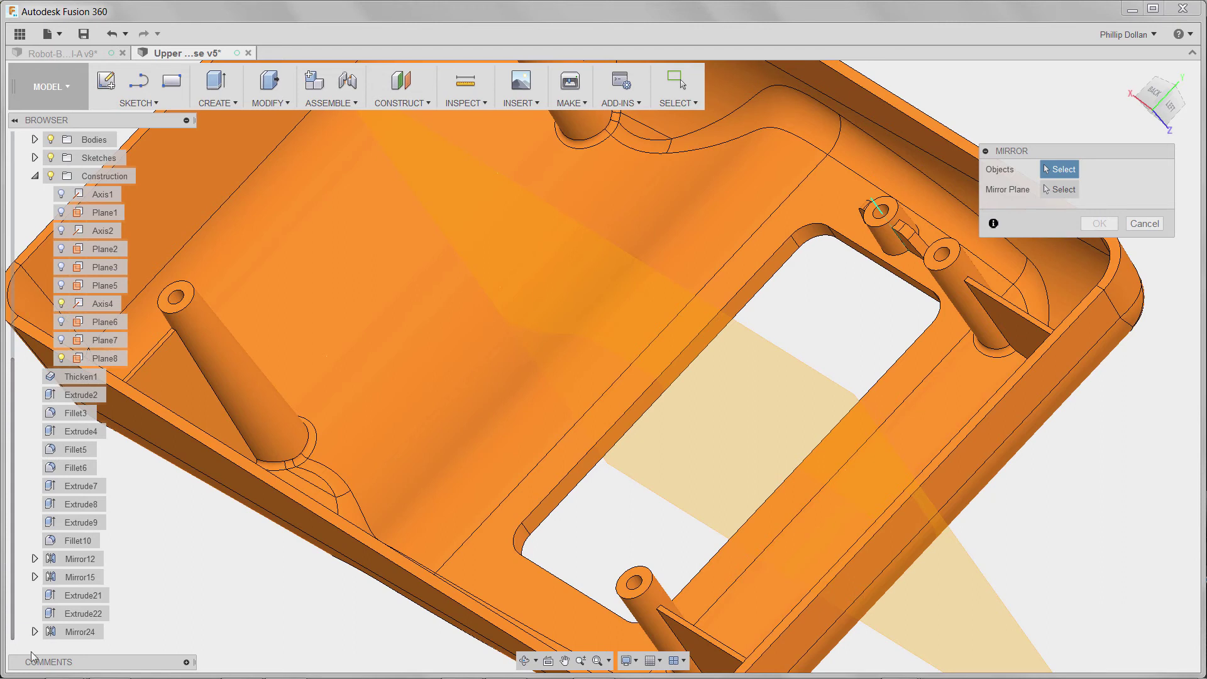
left_click(82, 632)
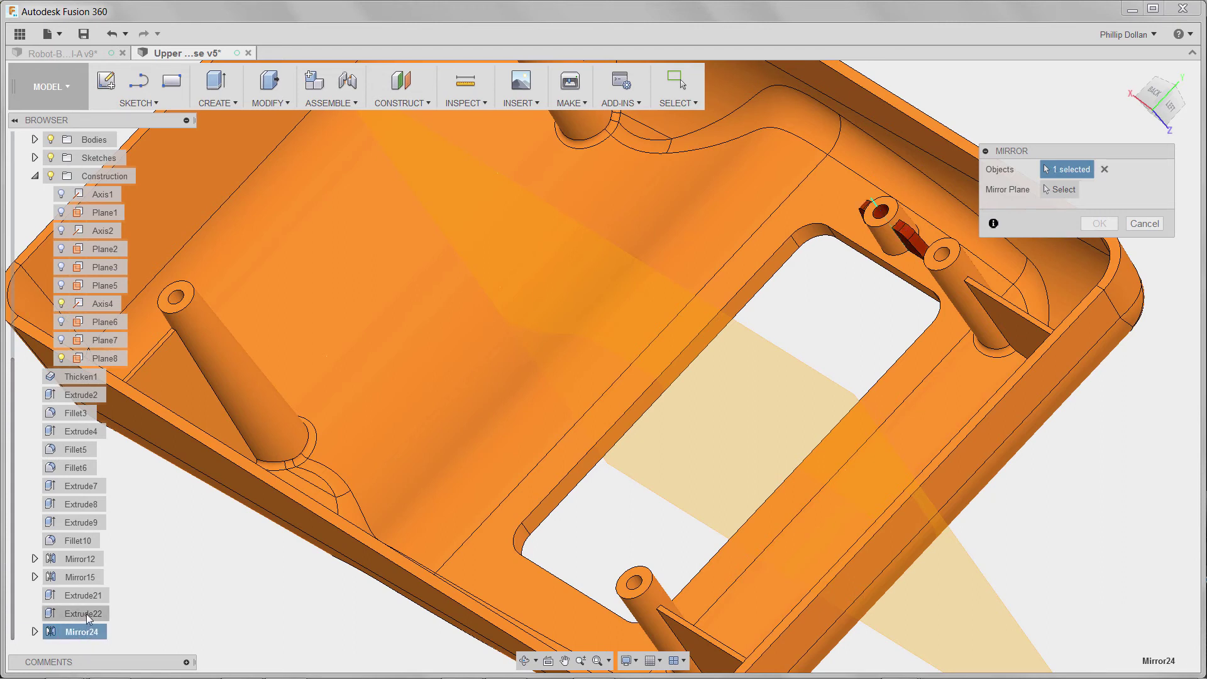
left_click(85, 614)
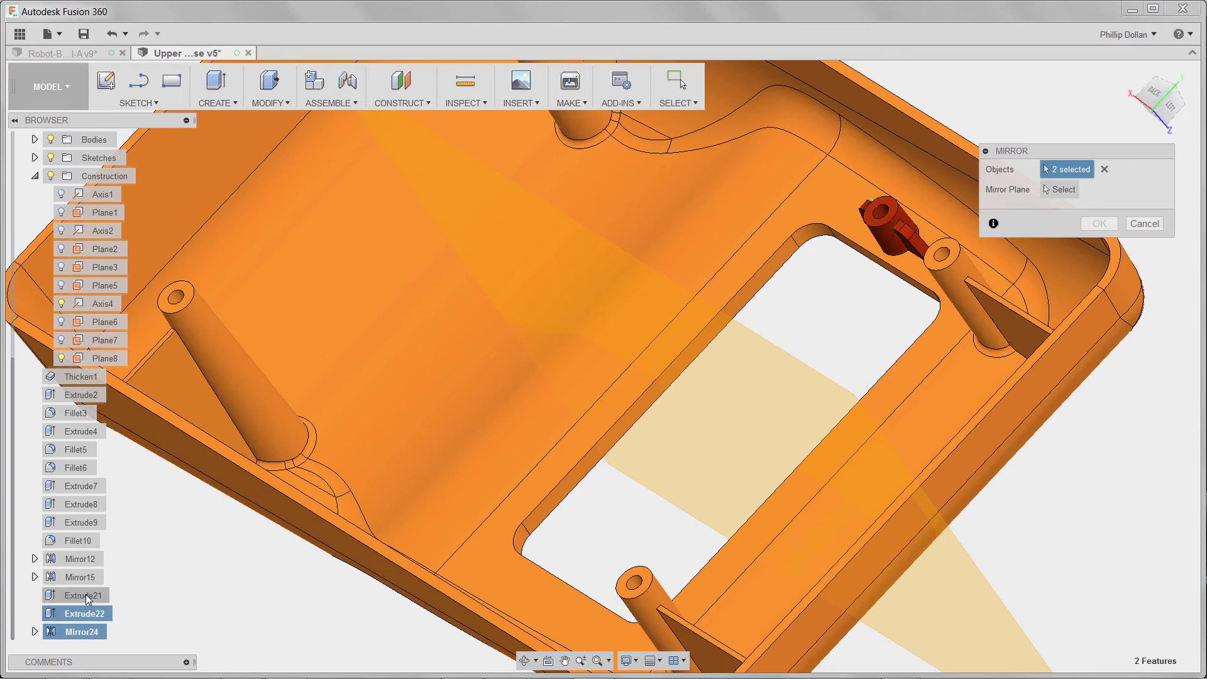
left_click(86, 596)
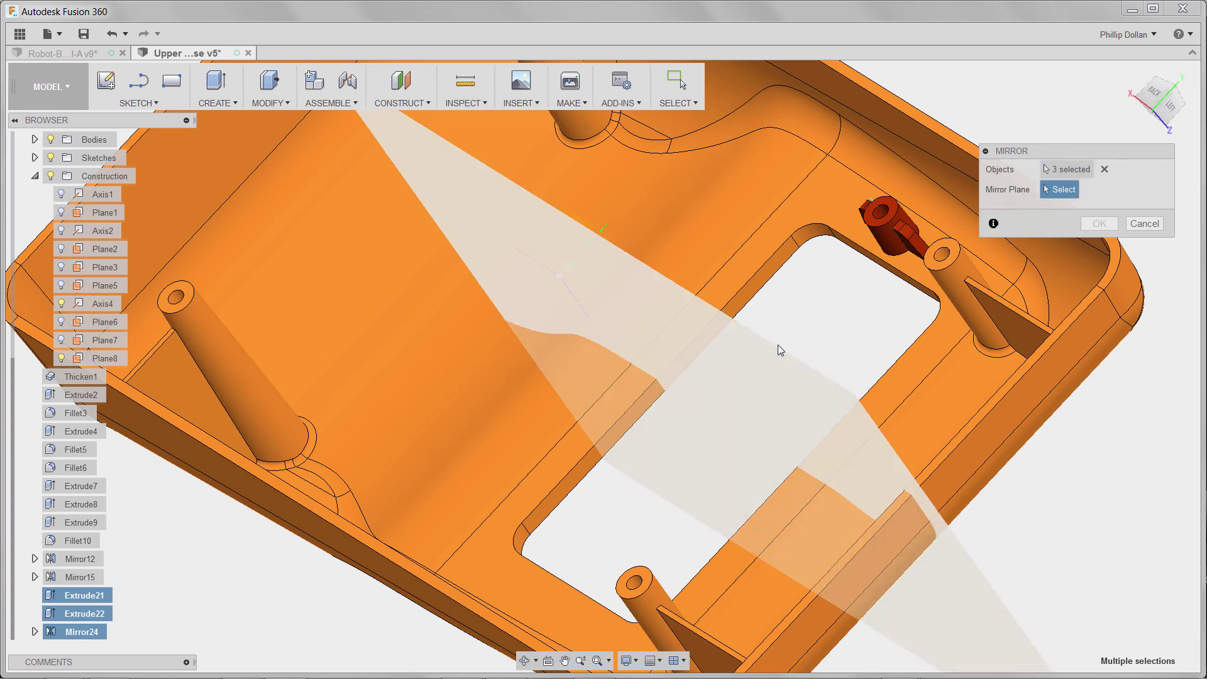
left_click(778, 346)
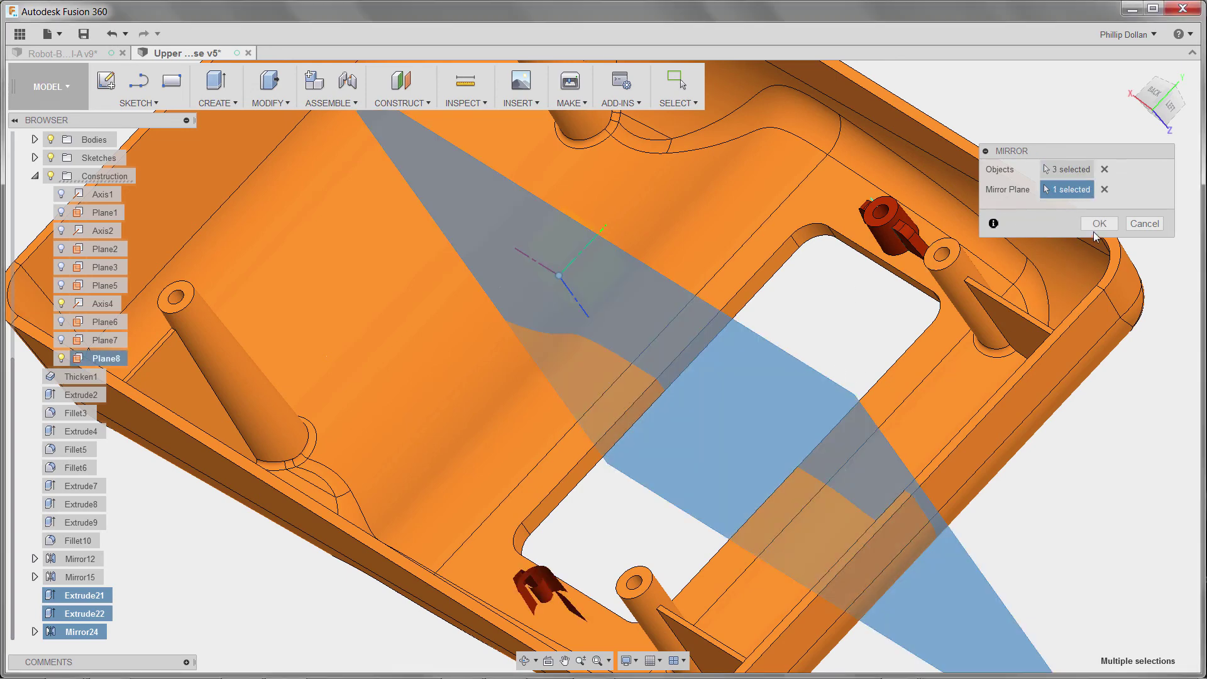
left_click(1097, 225)
scroll(1007, 459, "up", 3)
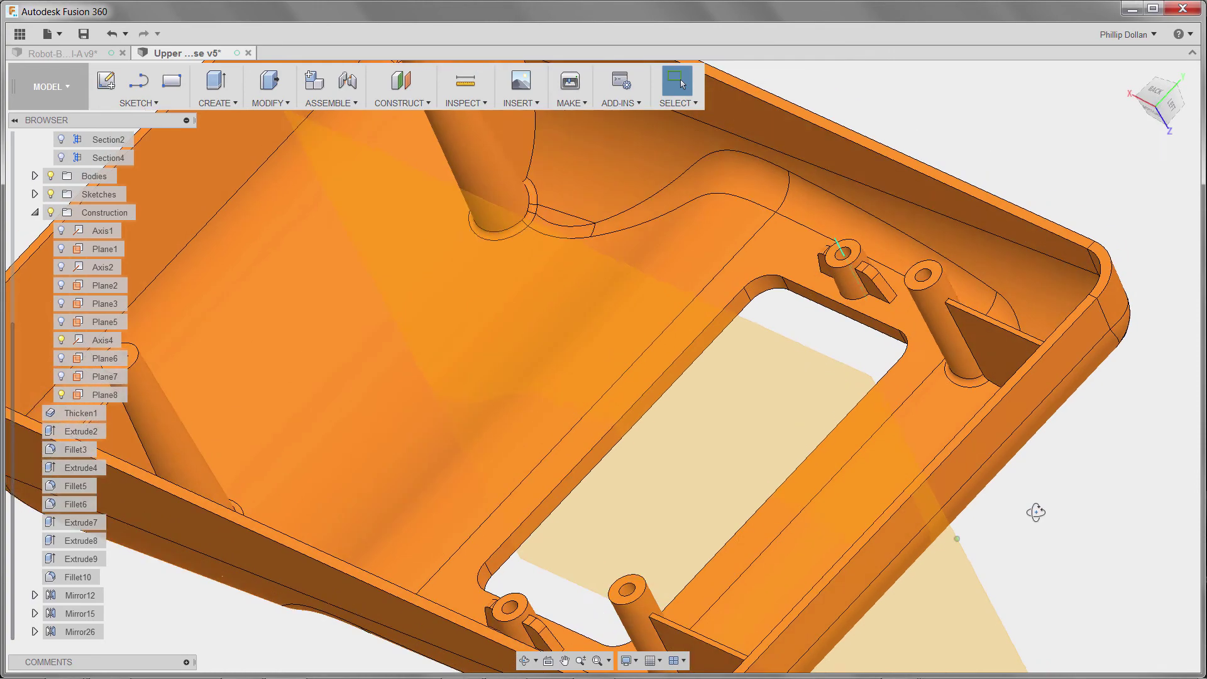
mouse_move(1036, 512)
middle_mouse_down("shift")
mouse_move(1062, 485)
mouse_move(1042, 523)
middle_mouse_up("shift")
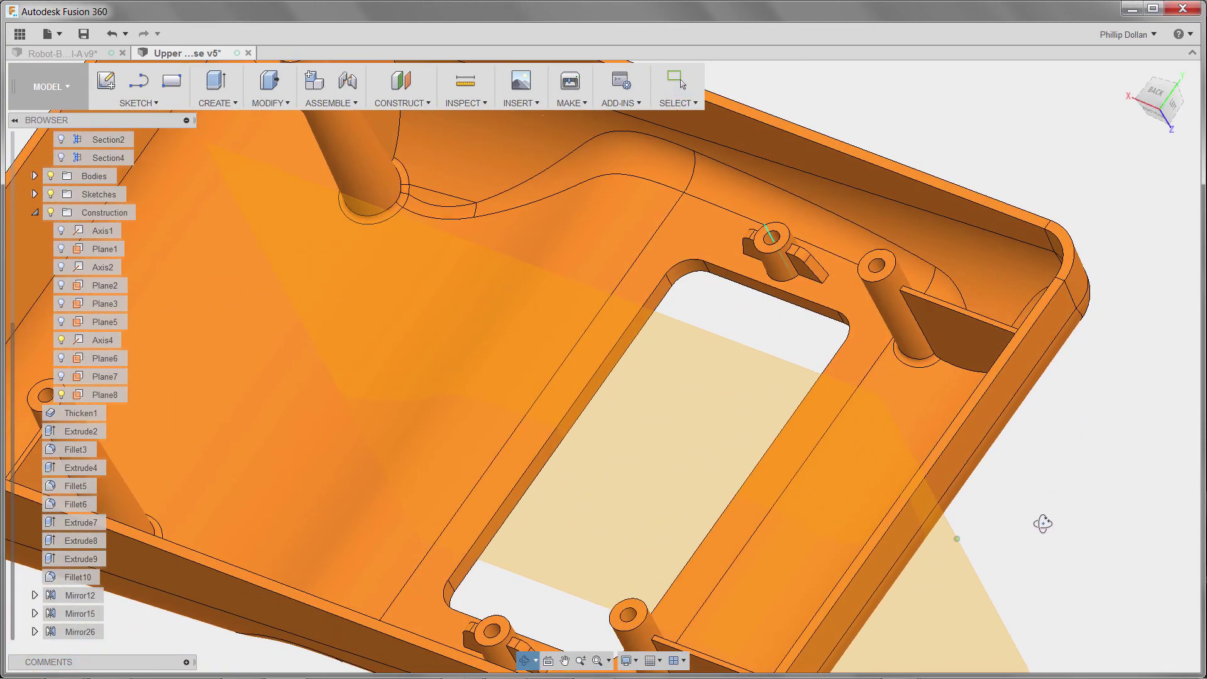
key("Escape")
Hide Plane8, zoom in on the four ribbed bosses, then return to the home view.
left_click(95, 395)
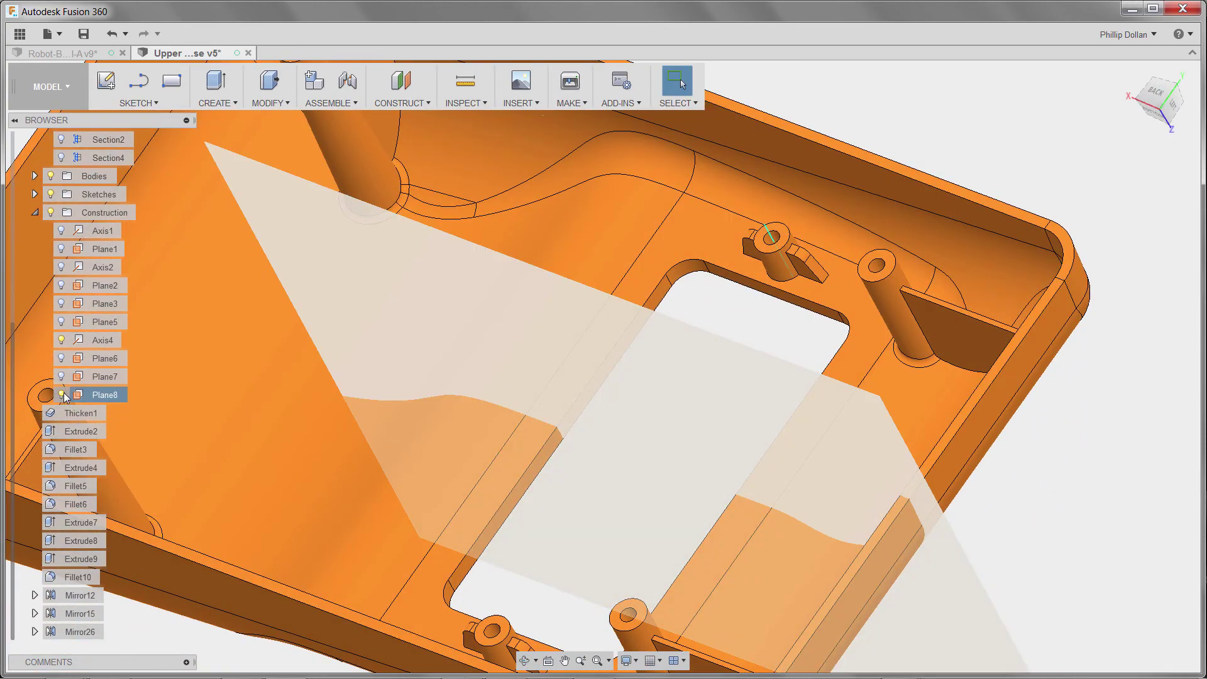
left_click(61, 395)
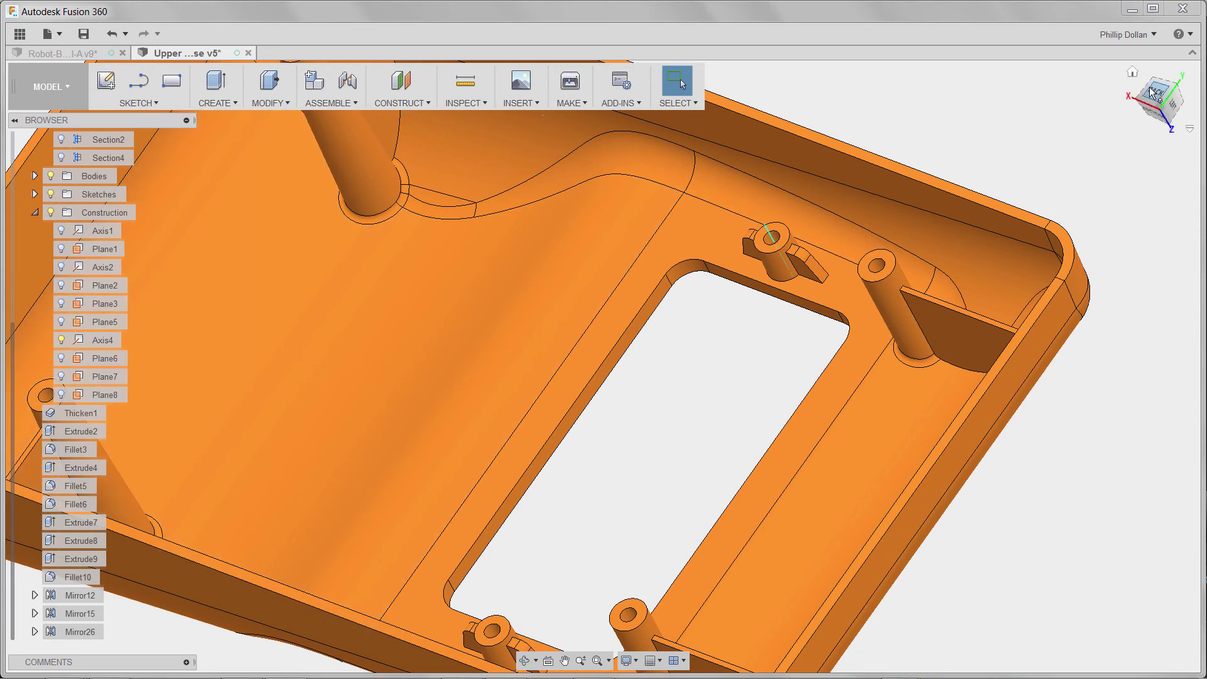
left_click(1153, 92)
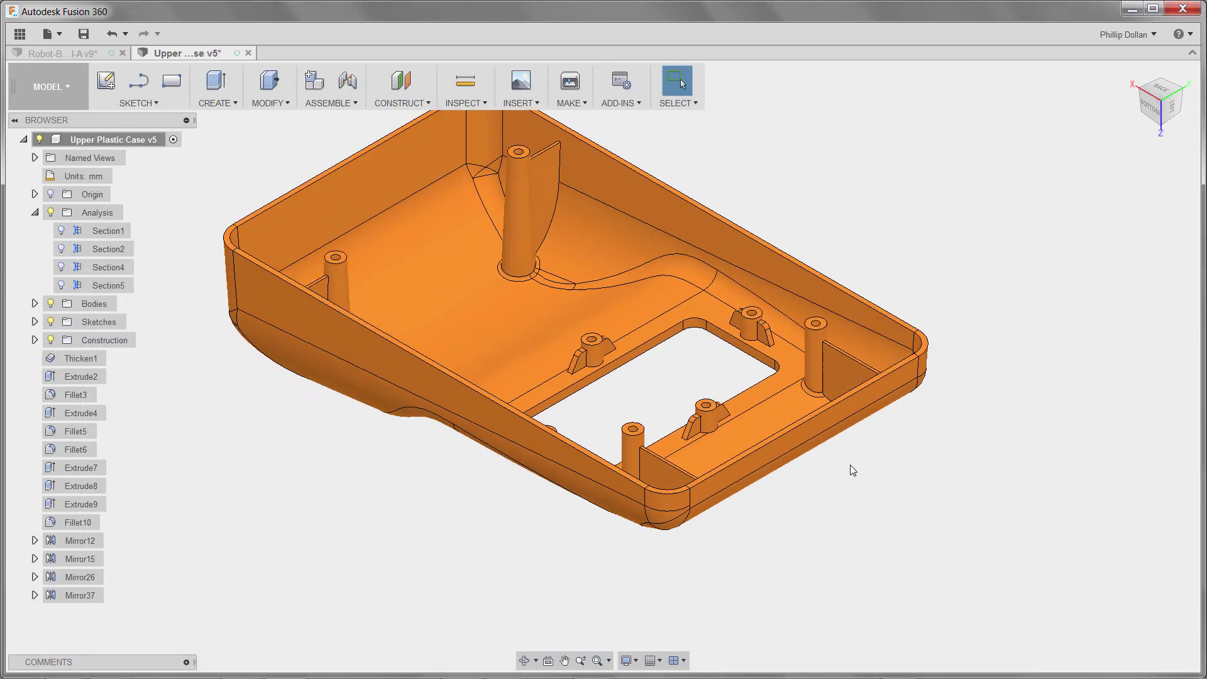
scroll(851, 466, "up", 5)
middle_click_drag(851, 465, 776, 425)
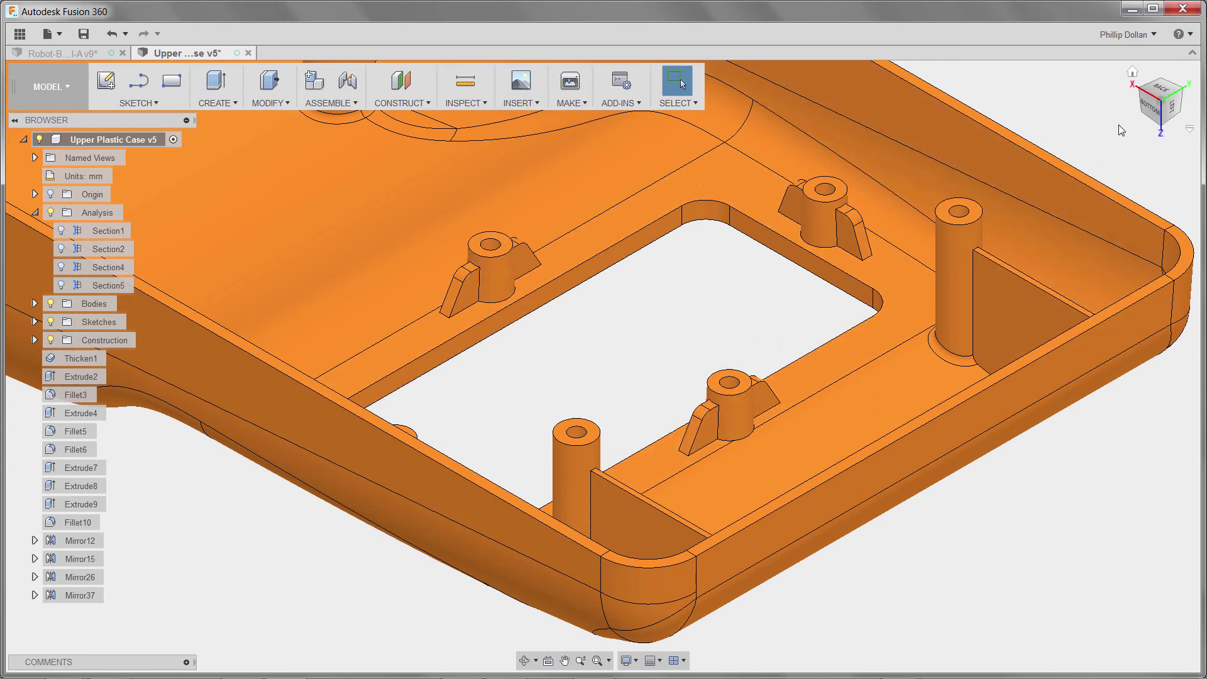
left_click(1132, 72)
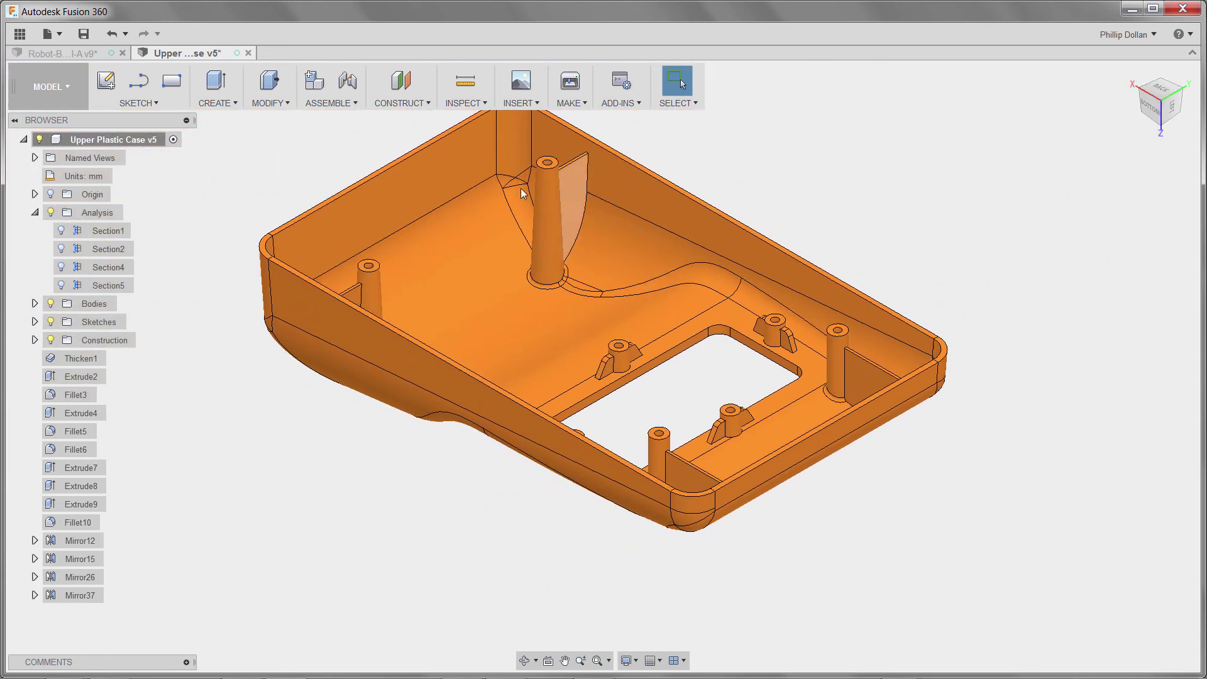
left_click(50, 34)
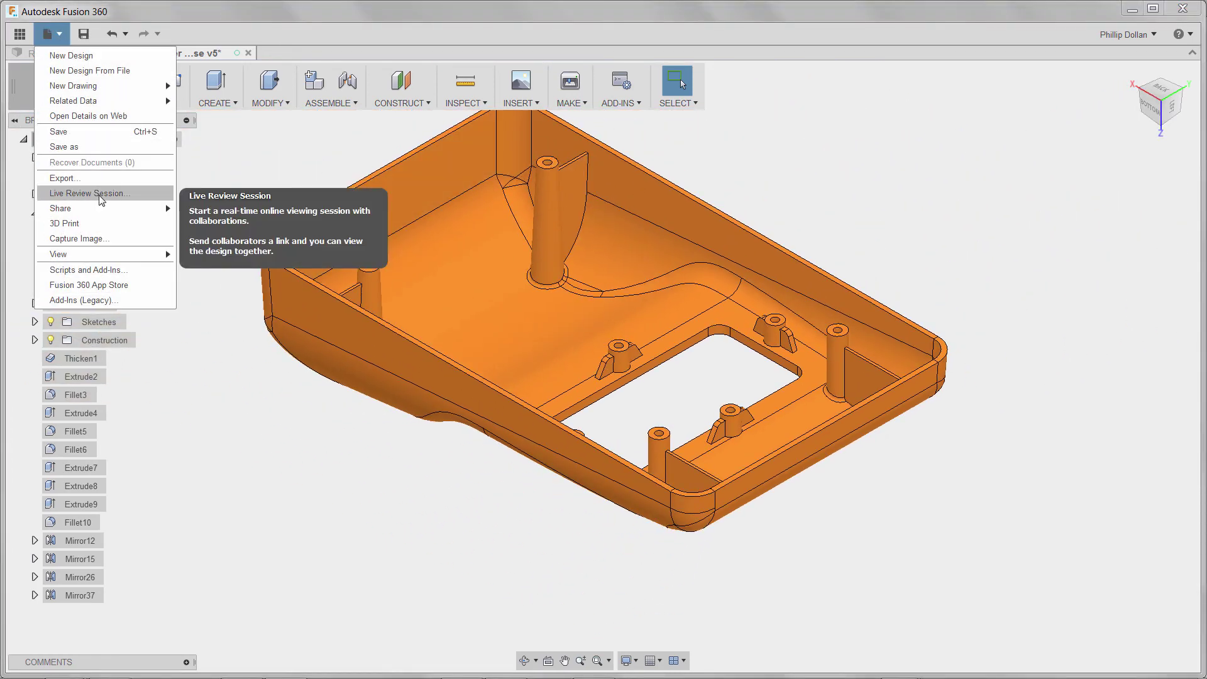
left_click(224, 415)
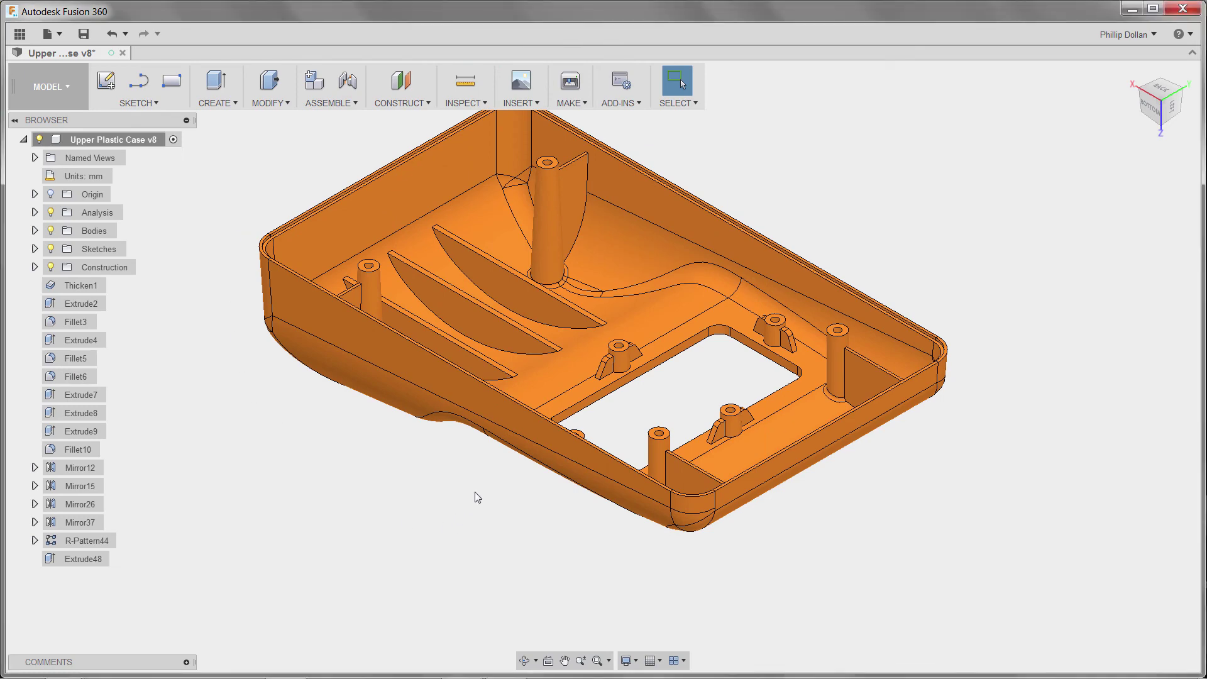
Orbit, pan and zoom to inspect the curved ribs and rim lip, then return home.
middle_click_drag(478, 497, 484, 437, "shift")
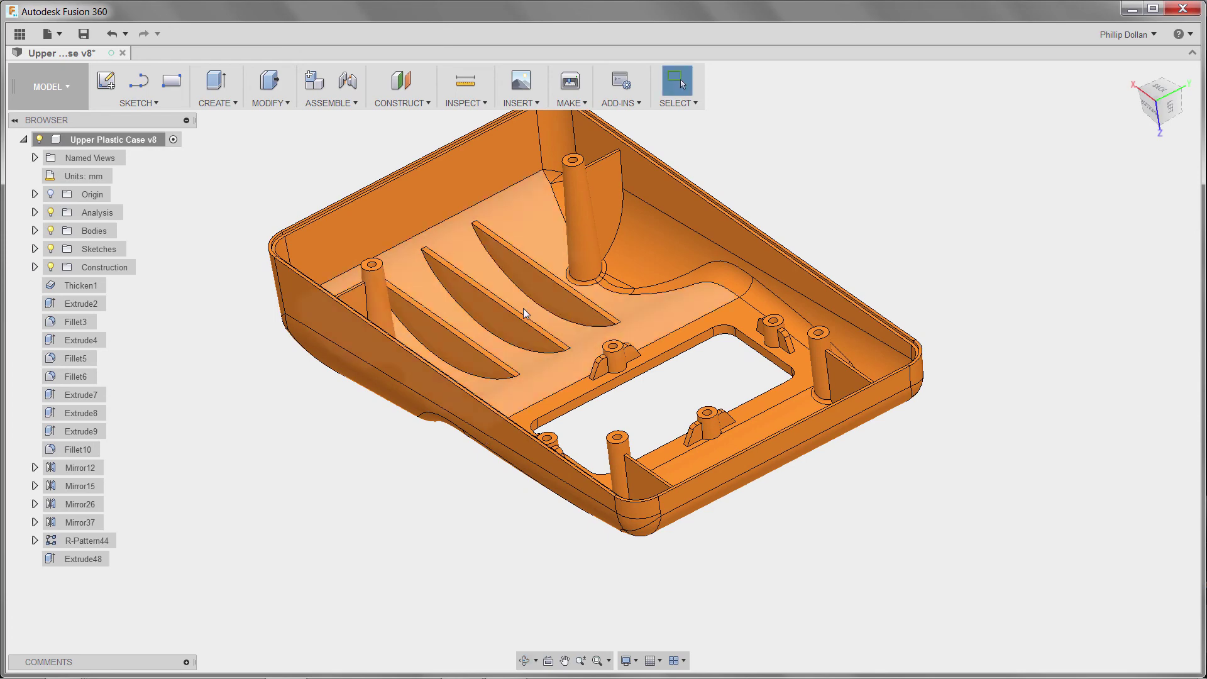
middle_click_drag(474, 345, 517, 414)
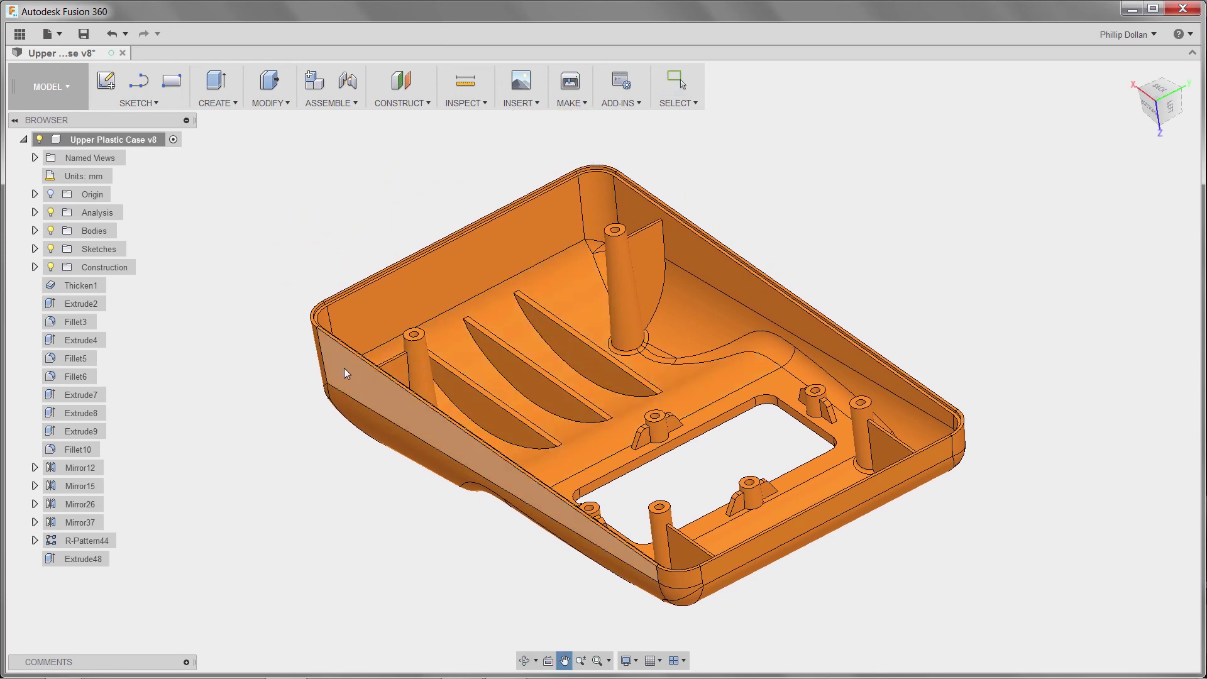
scroll(344, 368, "up", 10)
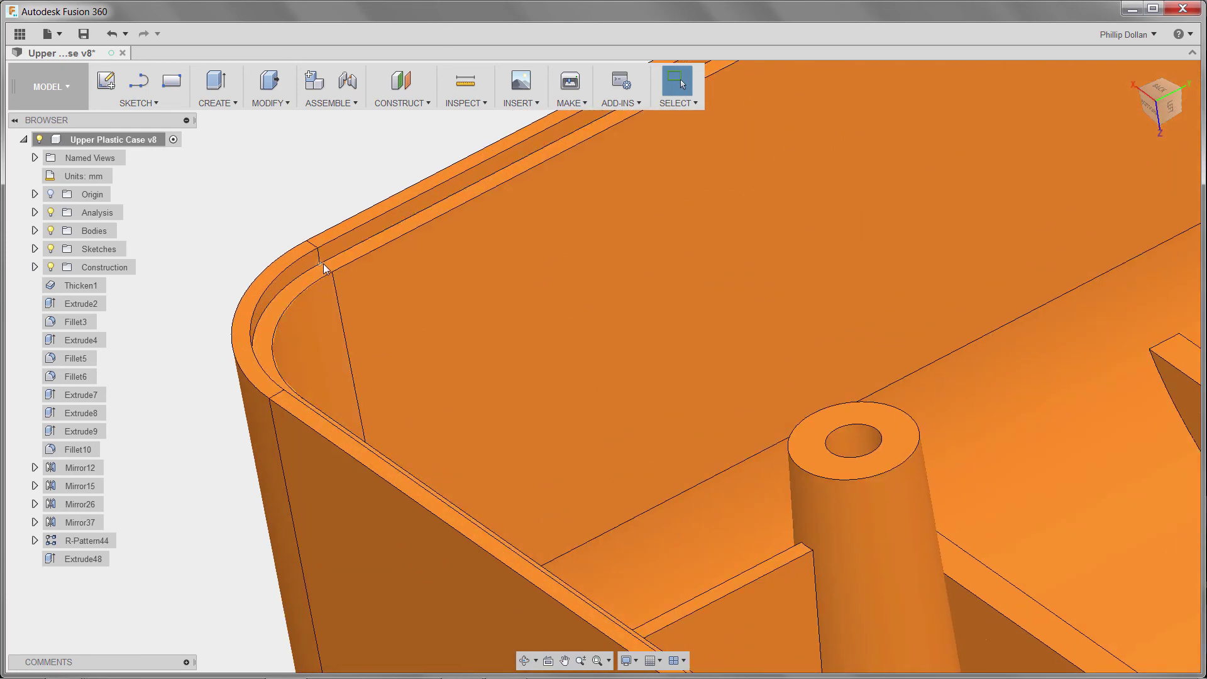
scroll(399, 293, "down", 4)
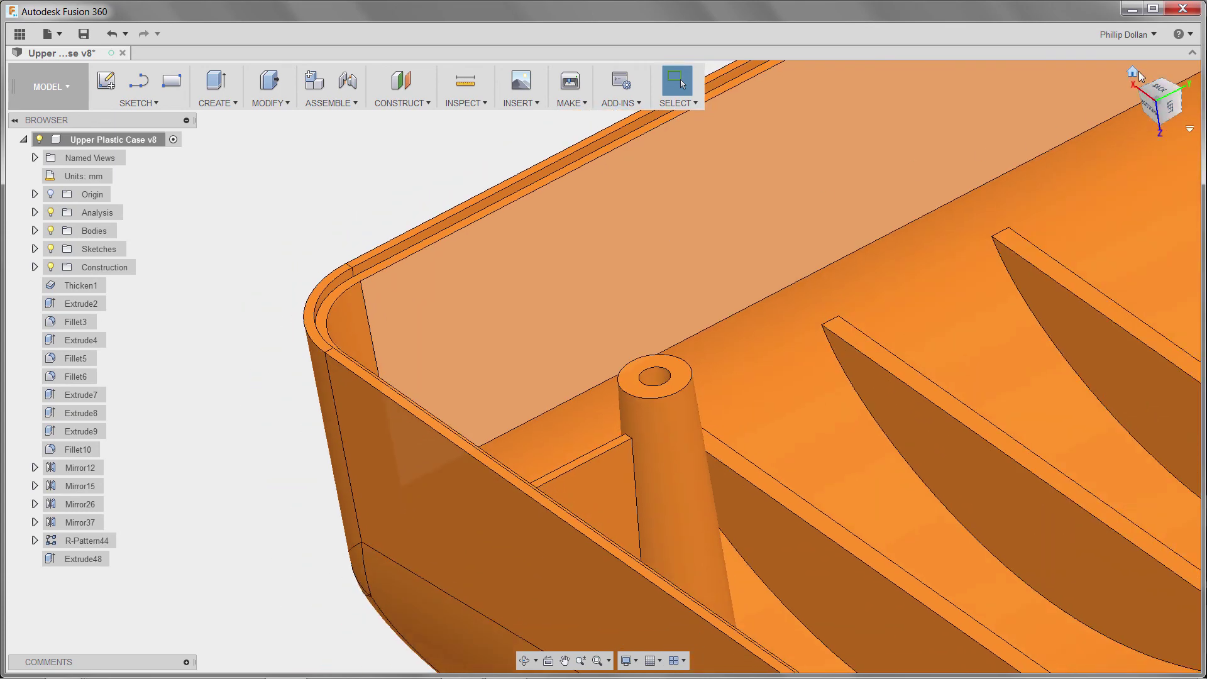
left_click(1135, 73)
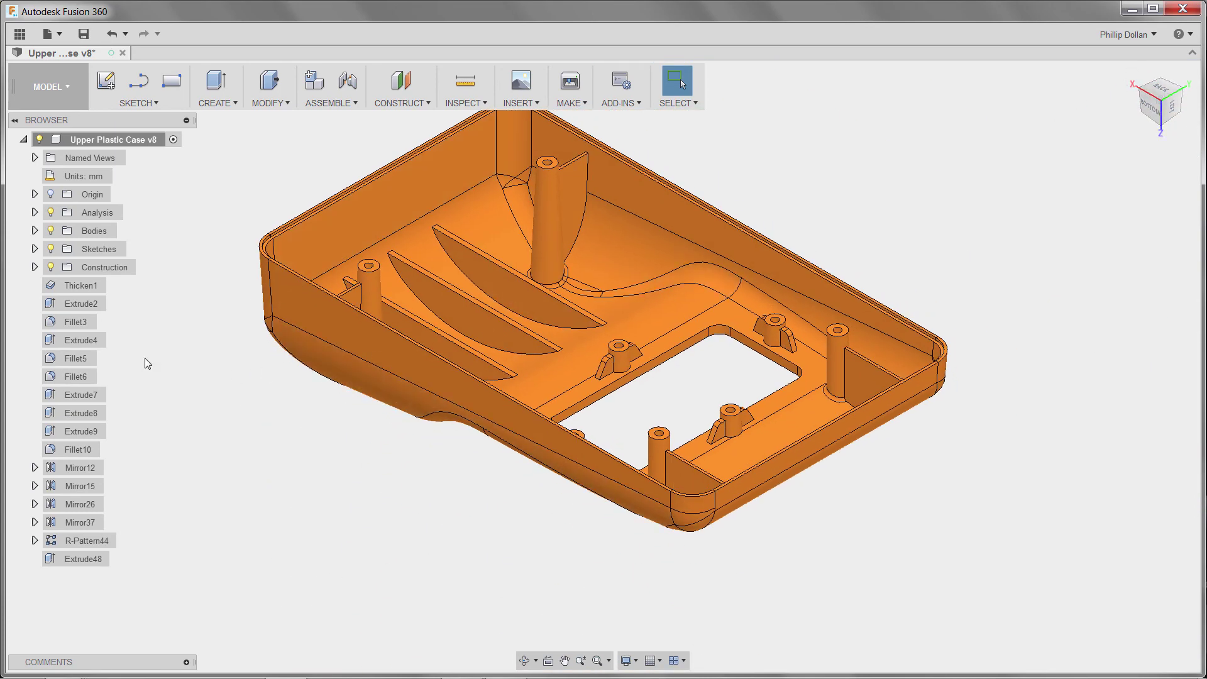
Make Sketch15 visible on the case from the Sketches folder.
left_click(35, 249)
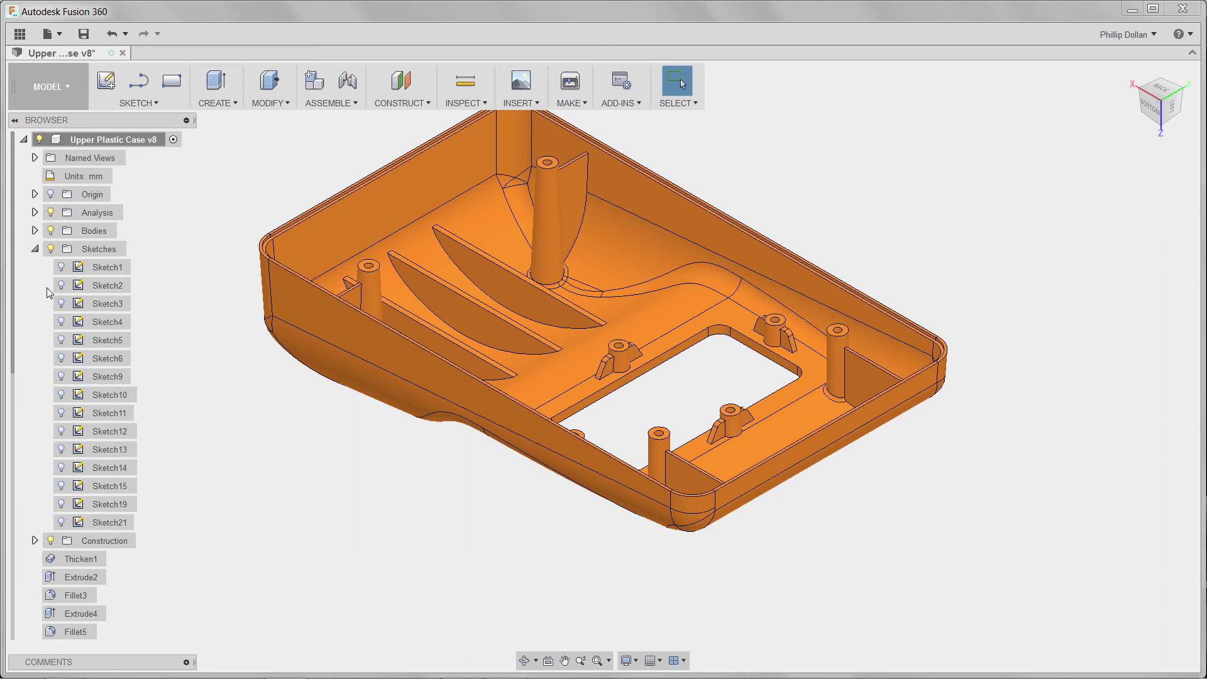
left_click(62, 488)
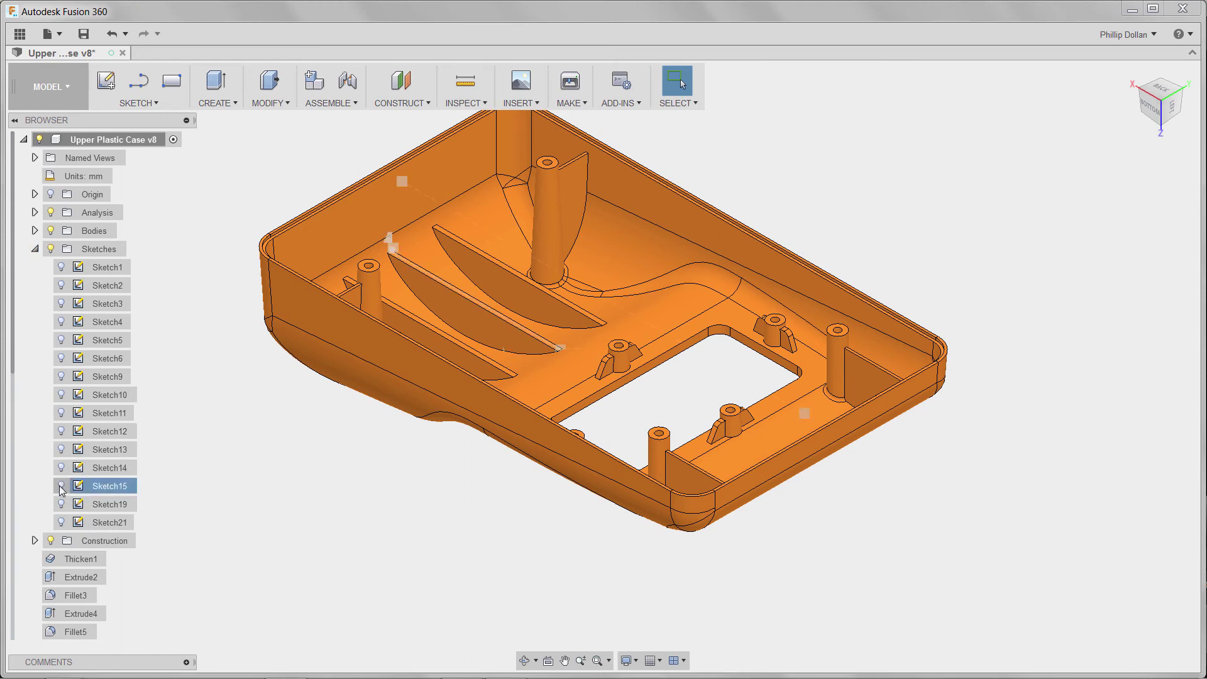
left_click(62, 486)
Edit Sketch15 to check its 30 mm dimension face-on, then stop the sketch.
right_click(95, 489)
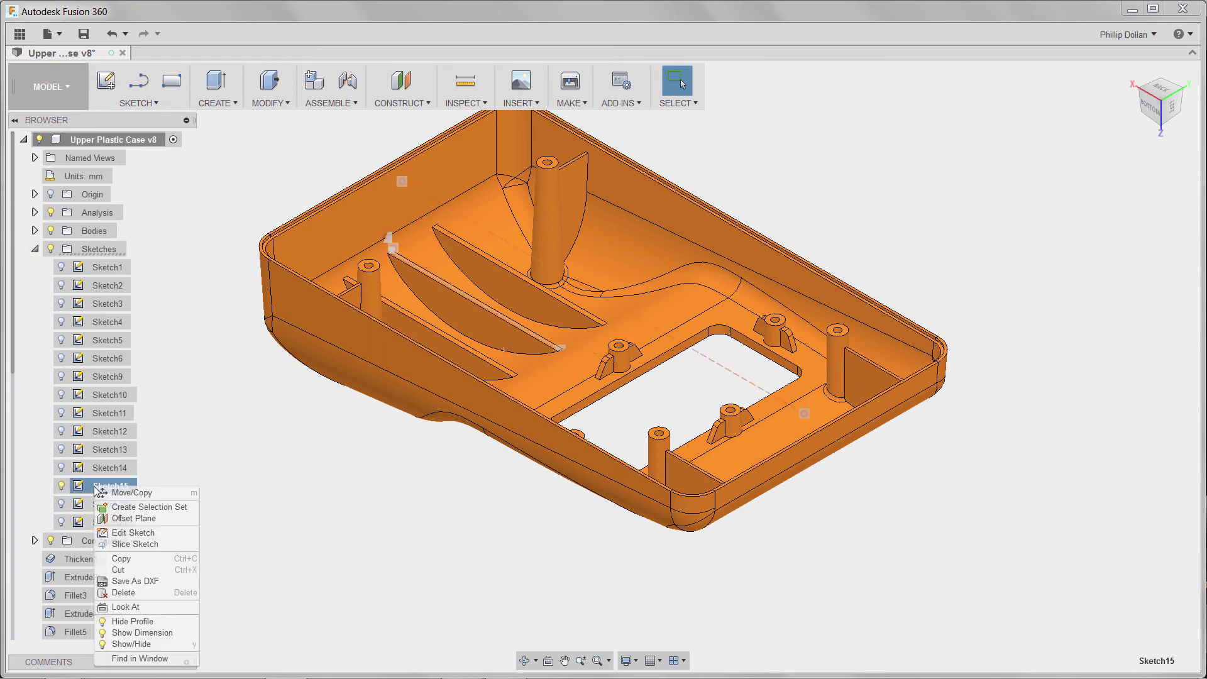
left_click(140, 533)
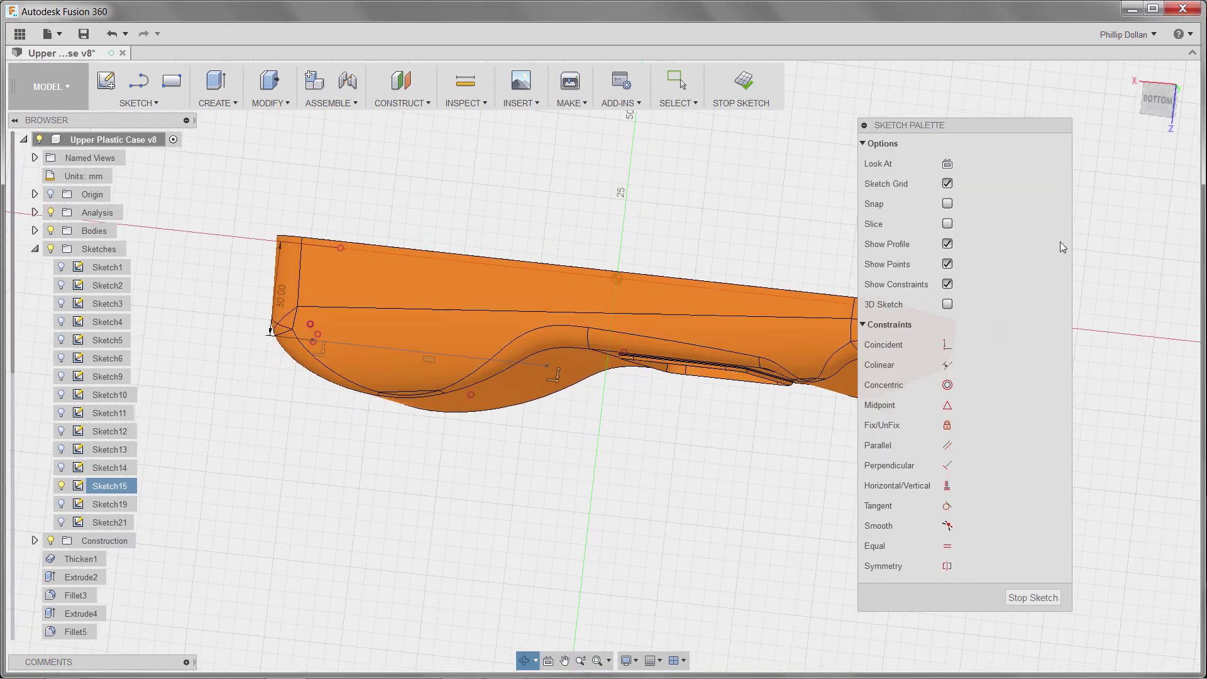
left_click(1142, 107)
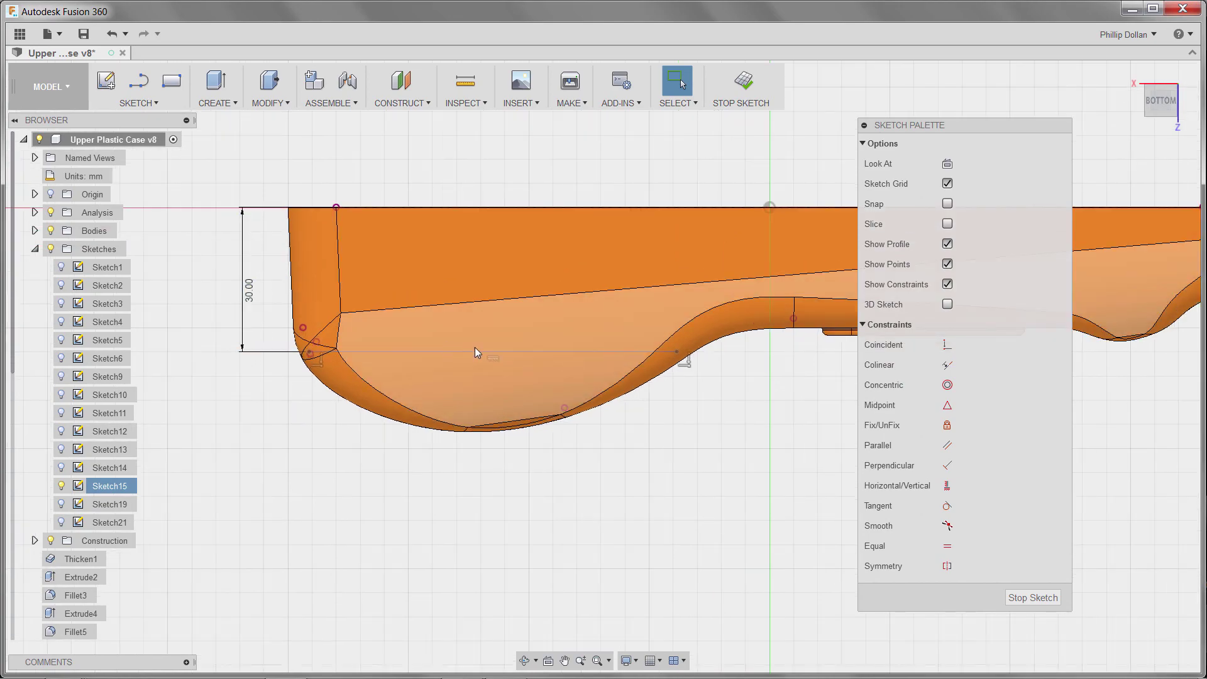
mouse_move(474, 347)
middle_mouse_down("shift")
mouse_move(531, 359)
mouse_move(503, 382)
mouse_move(548, 371)
middle_mouse_up("shift")
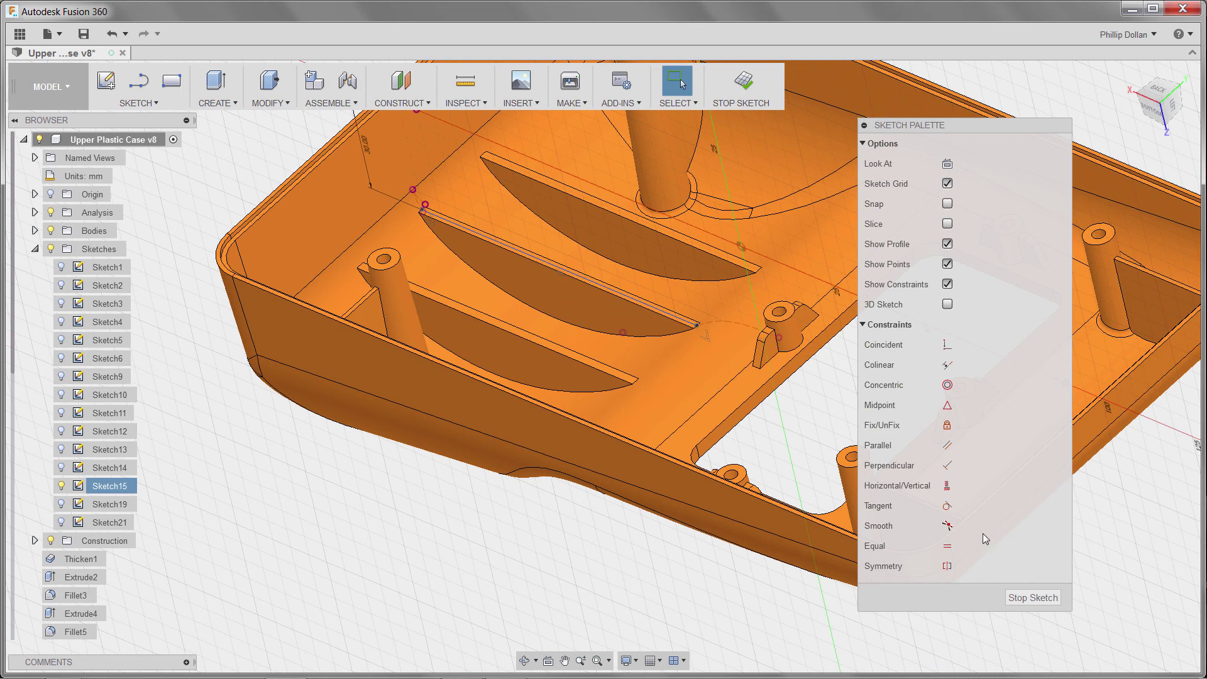
left_click(1024, 597)
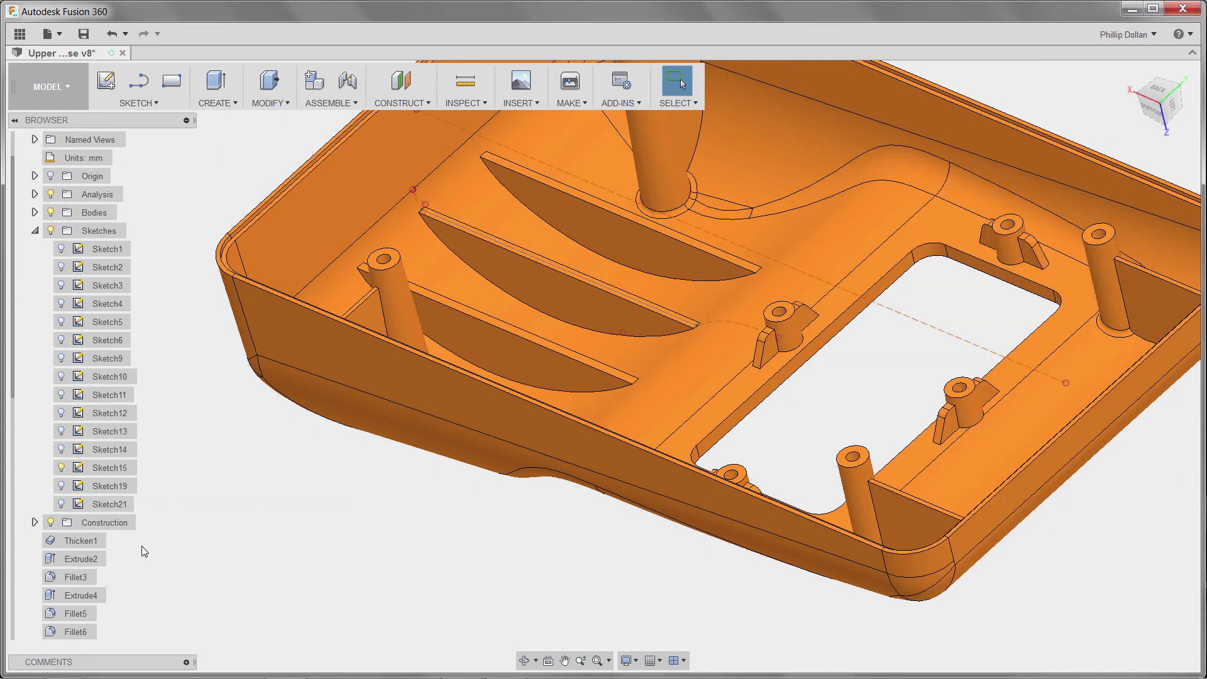
Select Rib43 under R-Pattern44's Occurrence2, return to the home view and clear the selection.
left_click(34, 231)
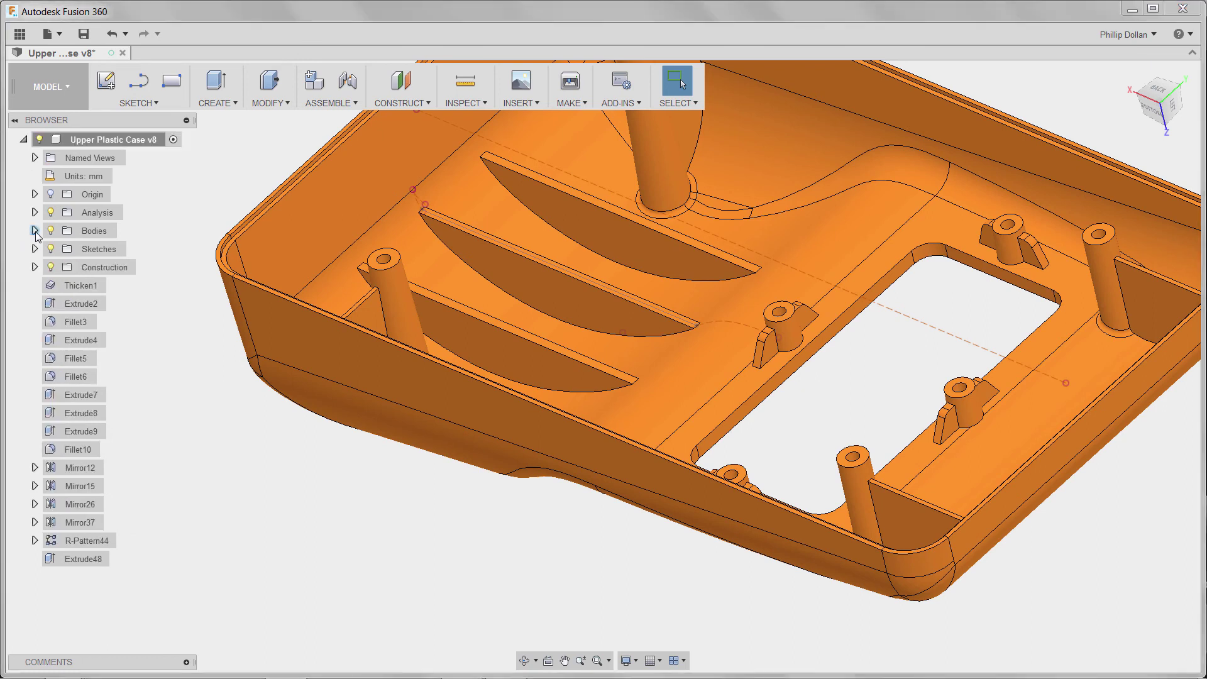
left_click(34, 541)
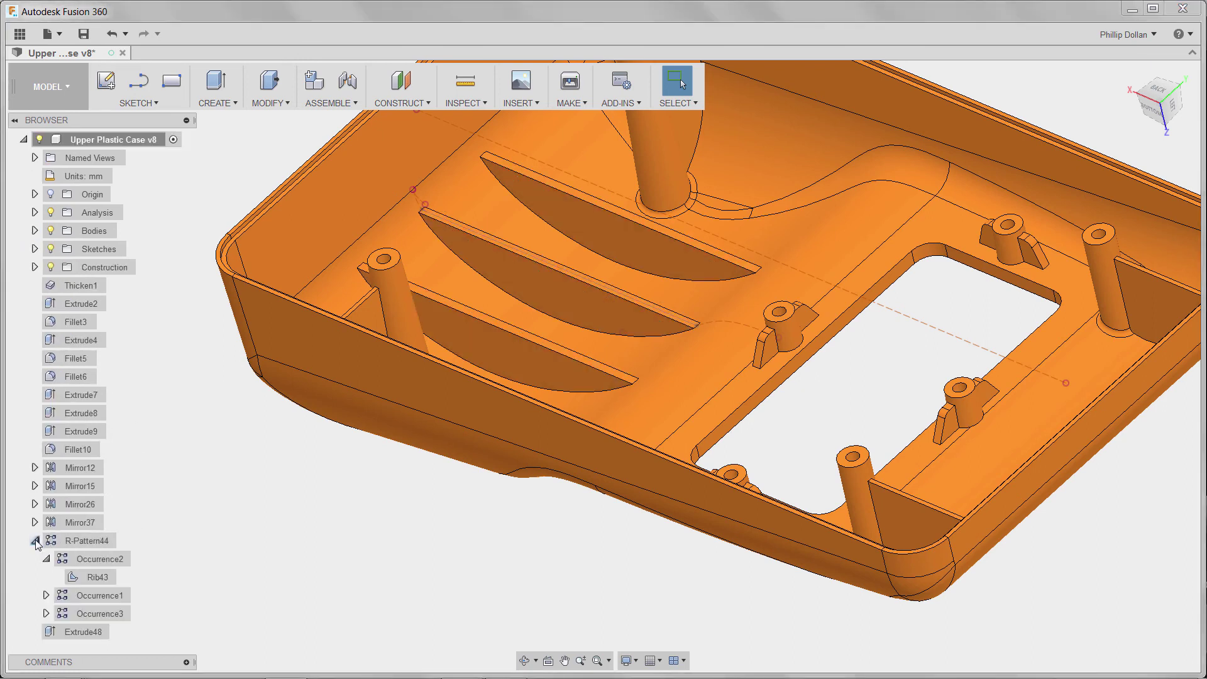
left_click(94, 578)
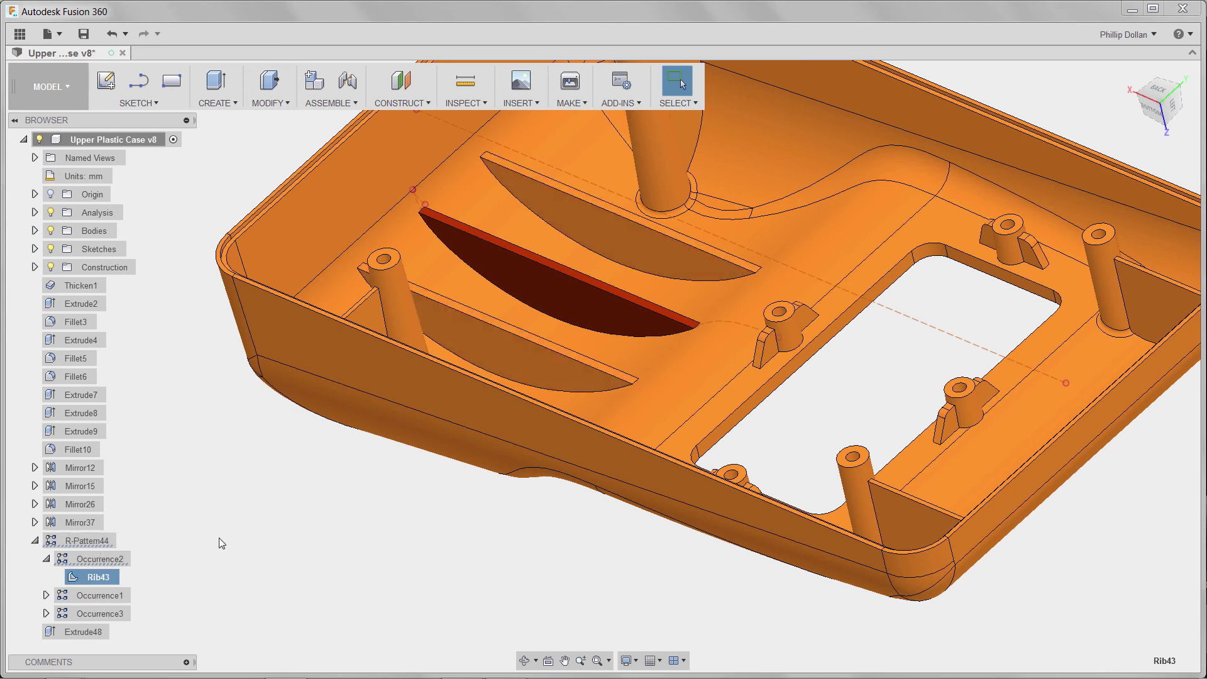
left_click(1136, 73)
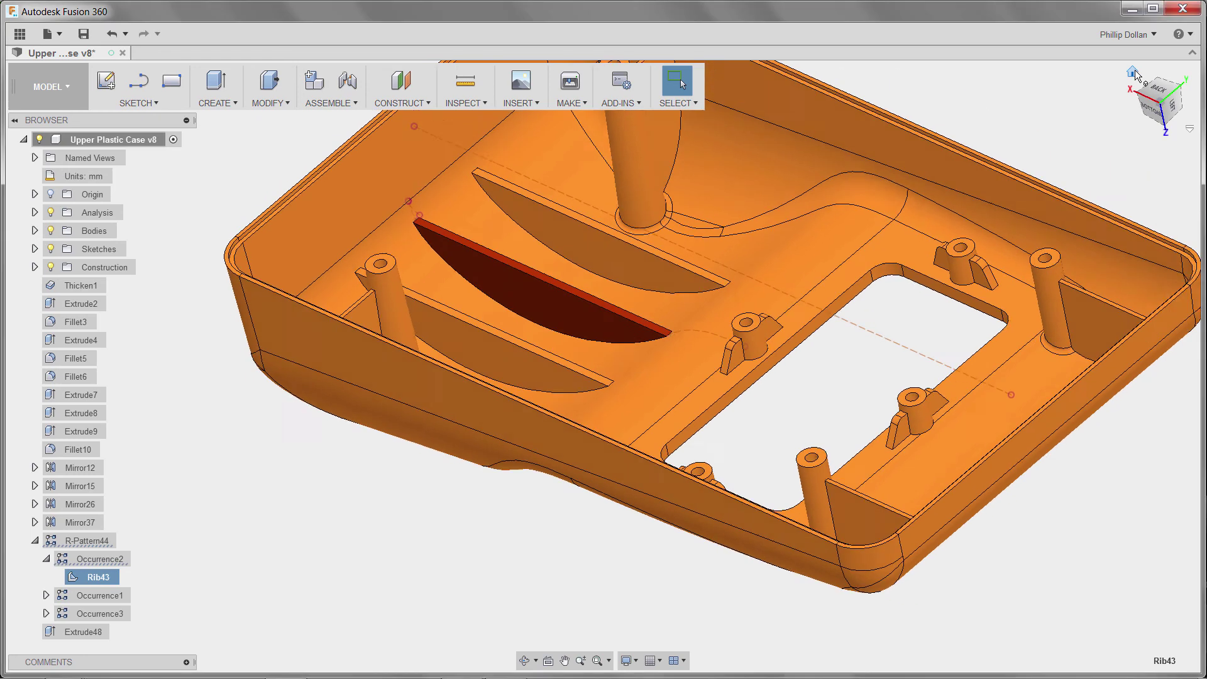
left_click(966, 197)
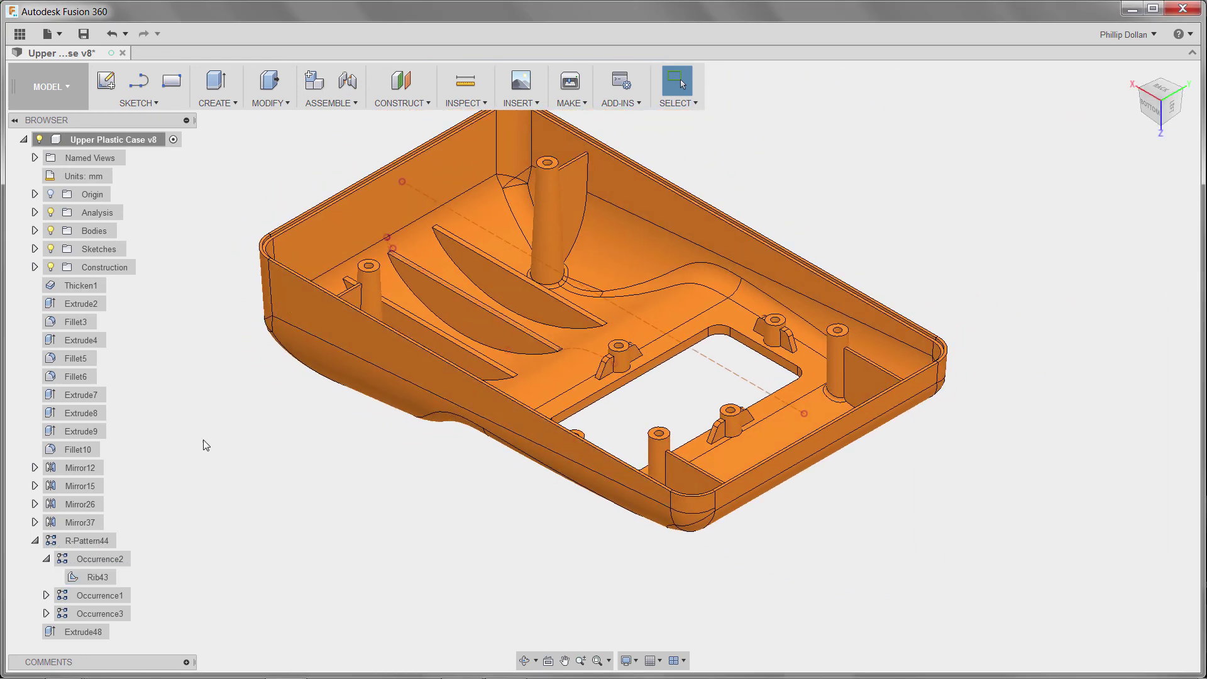
left_click(35, 249)
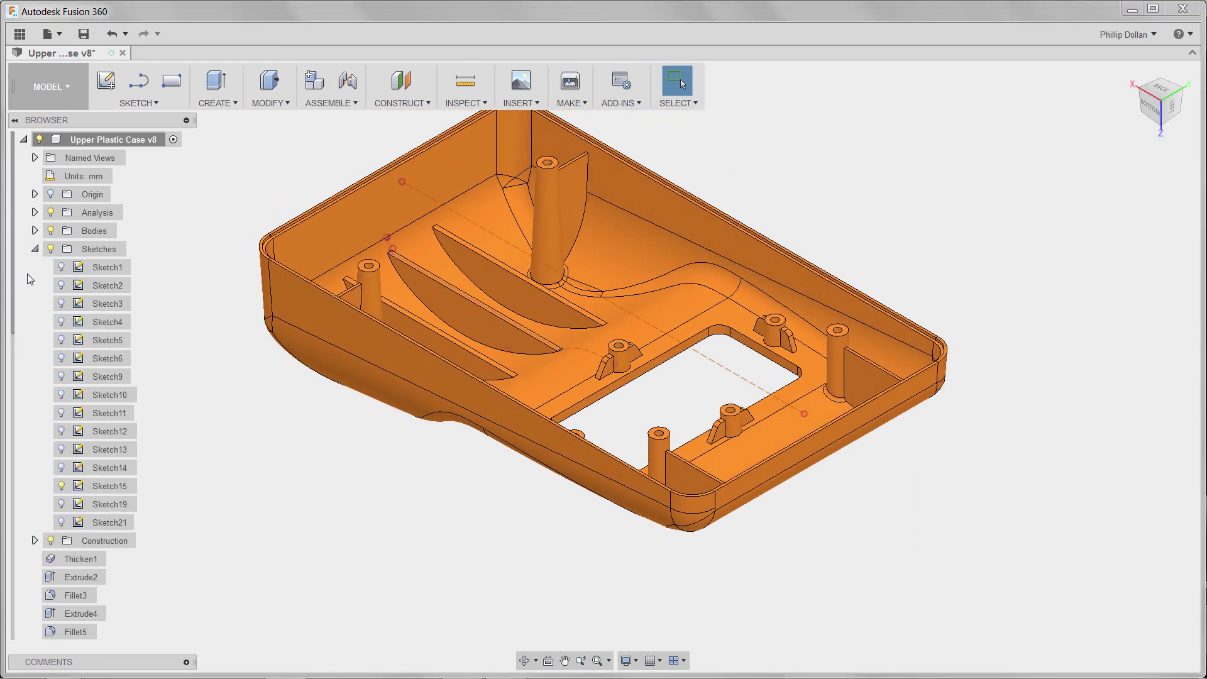
Show Sketch21 and confirm from a flat side view it sits just above the rim.
left_click(61, 522)
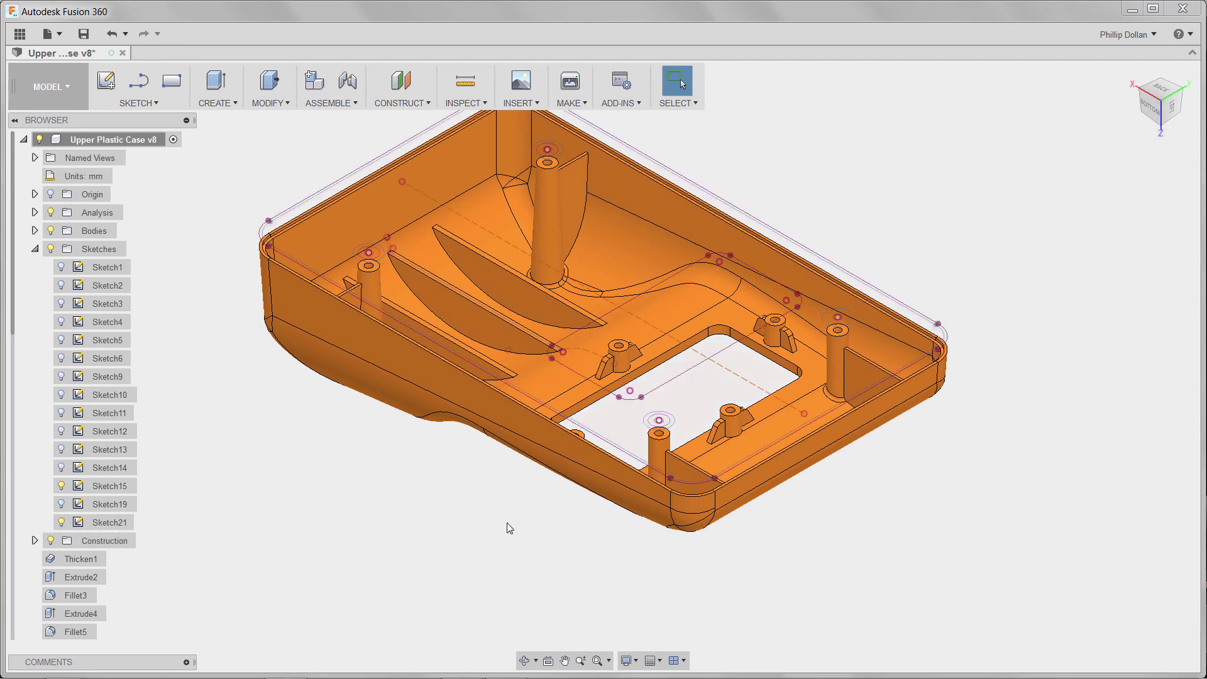
middle_click_drag(509, 528, 542, 497, "shift")
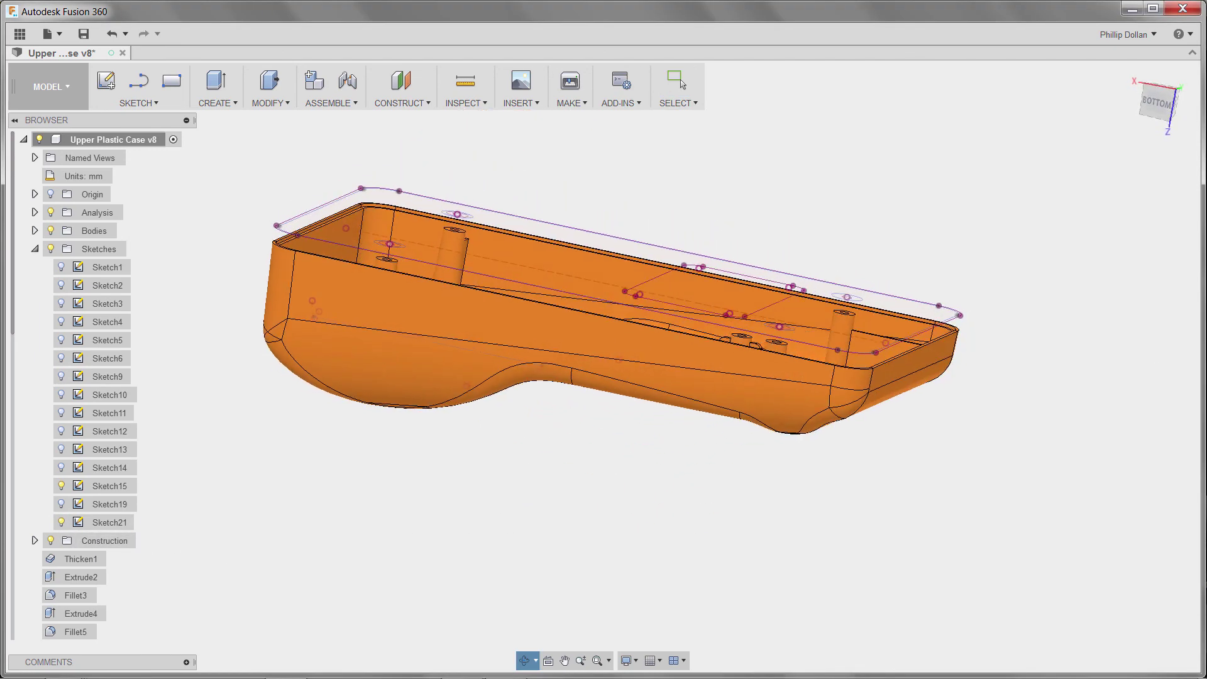
left_click(1175, 126)
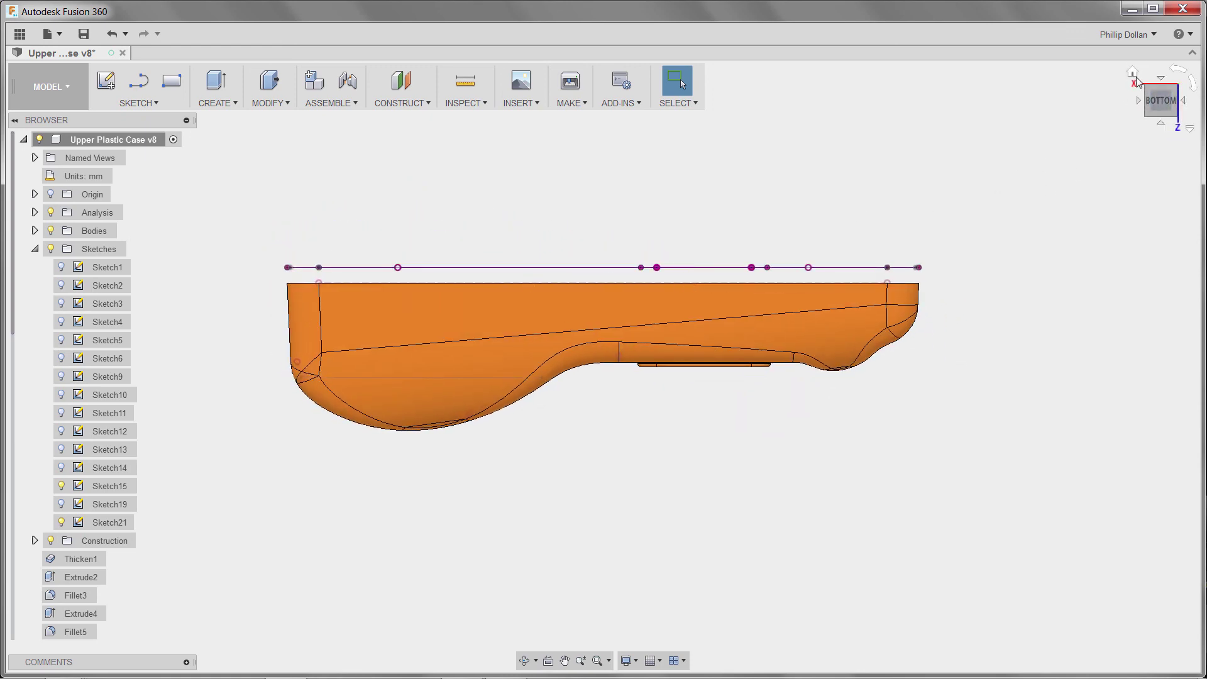
left_click(1134, 74)
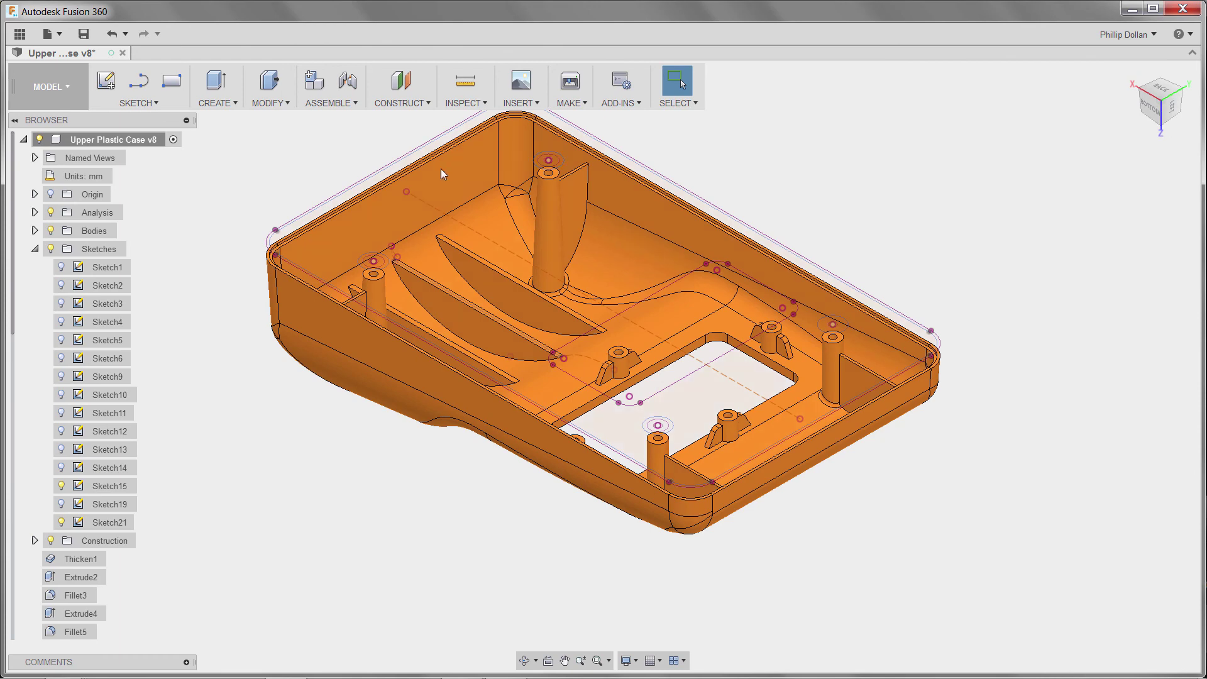
scroll(426, 243, "up", 5)
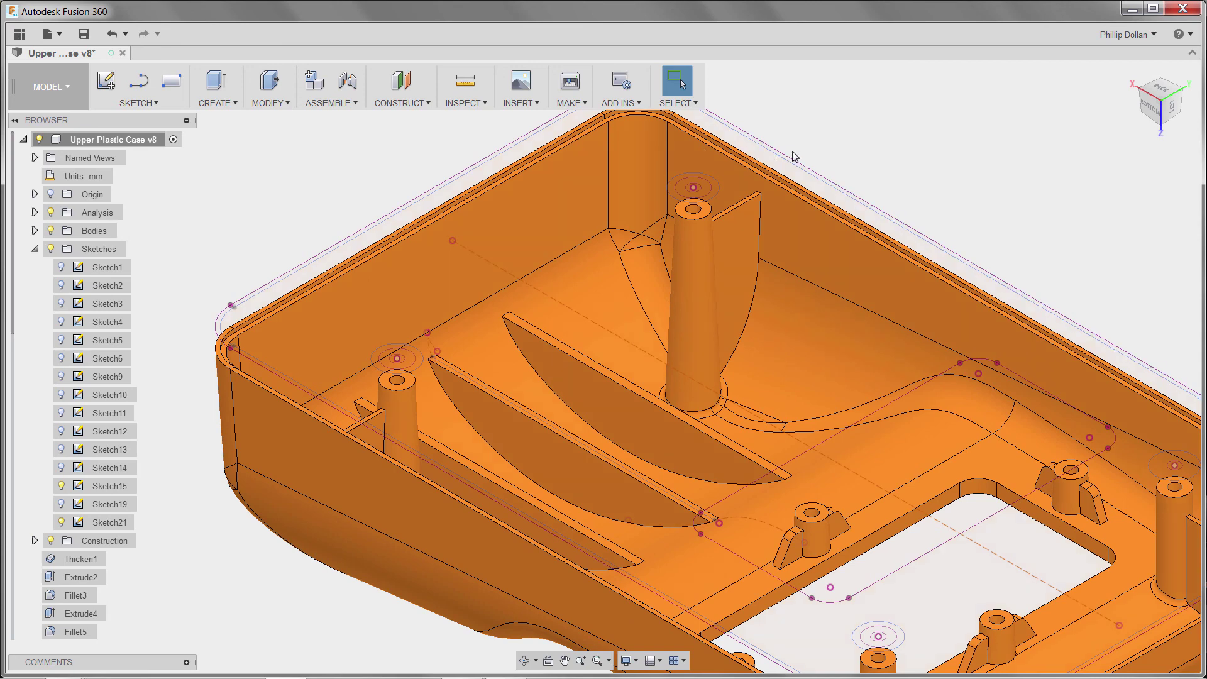
scroll(811, 156, "up", 5)
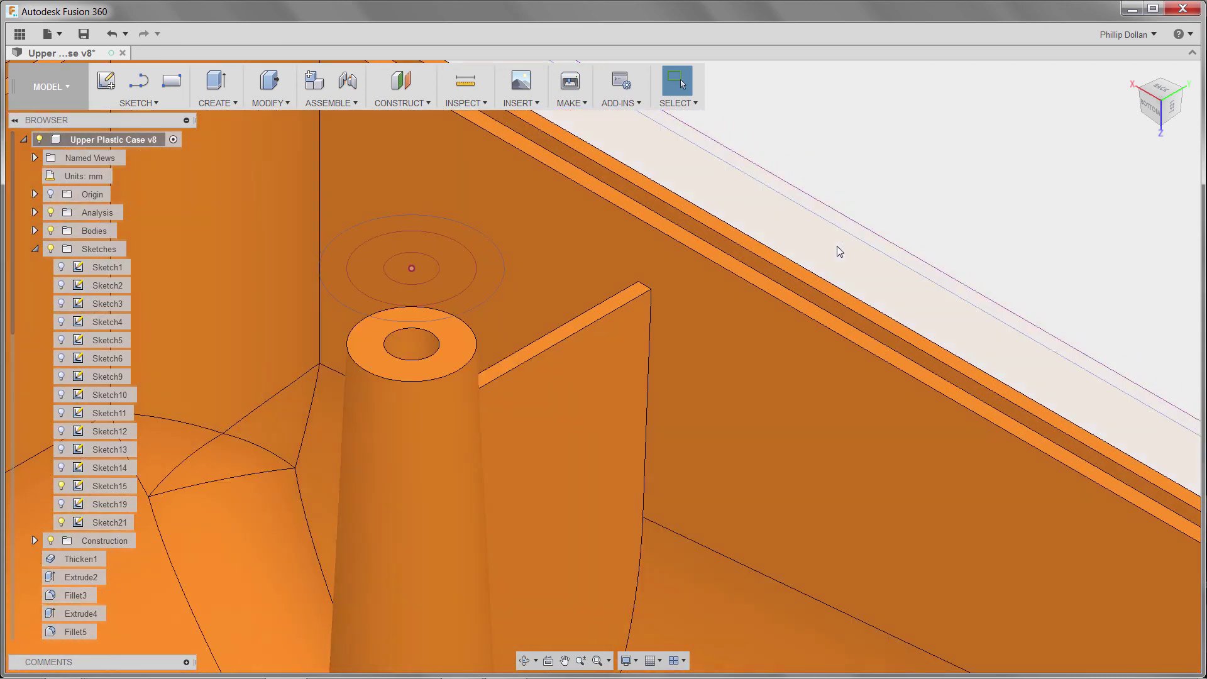
scroll(837, 247, "down", 3)
scroll(837, 253, "down", 5)
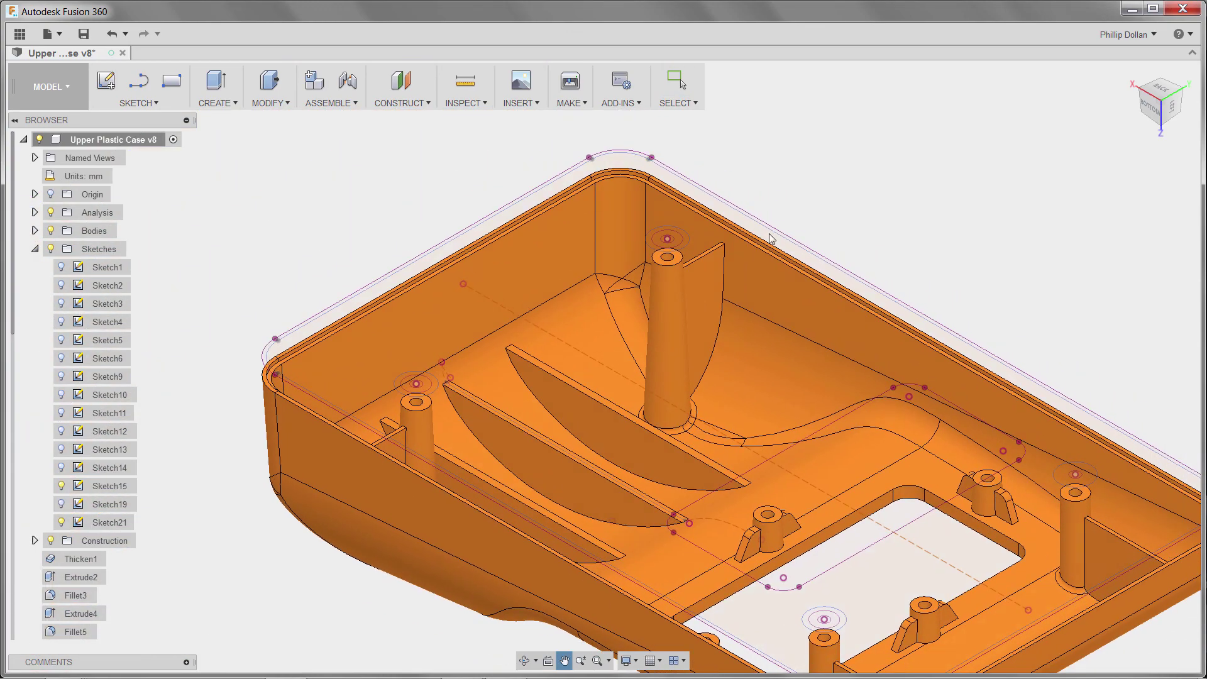
scroll(777, 238, "up", 3)
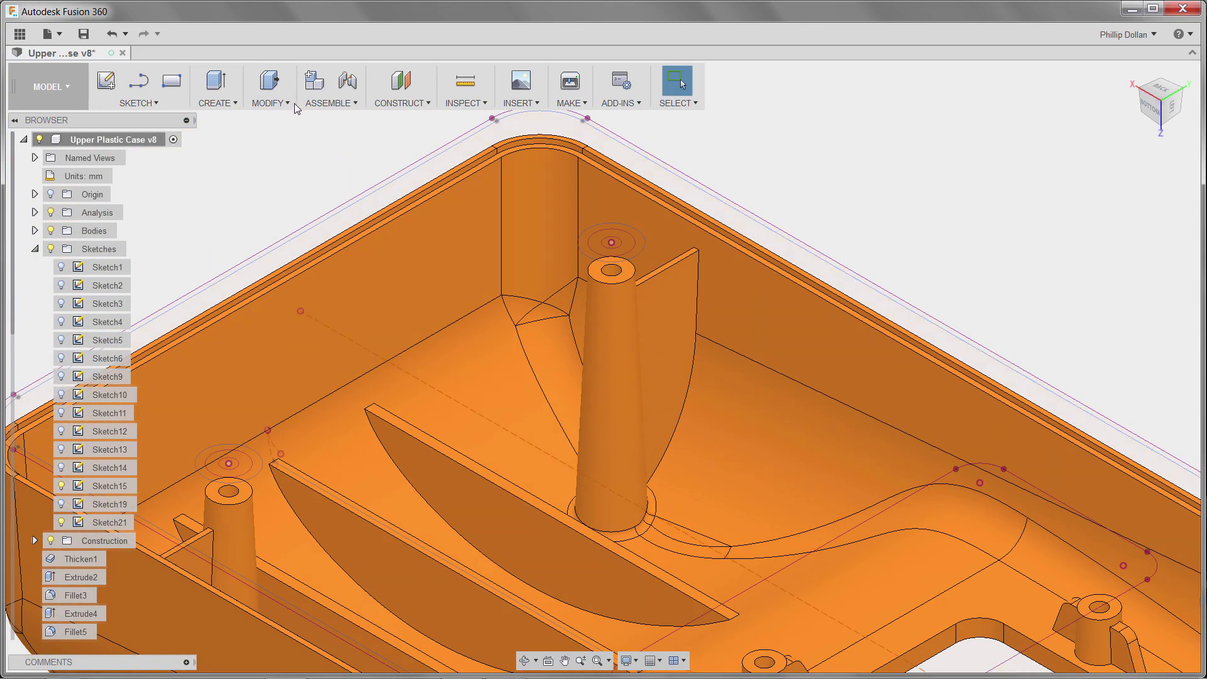
left_click(280, 86)
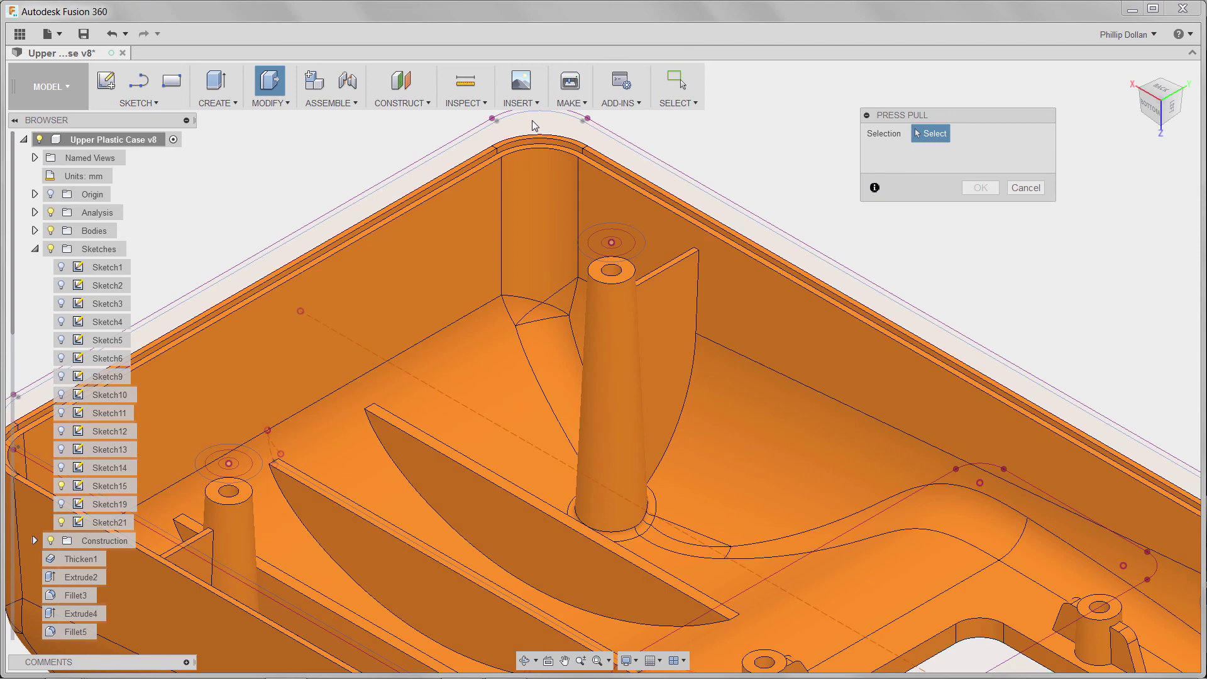
left_click(541, 137)
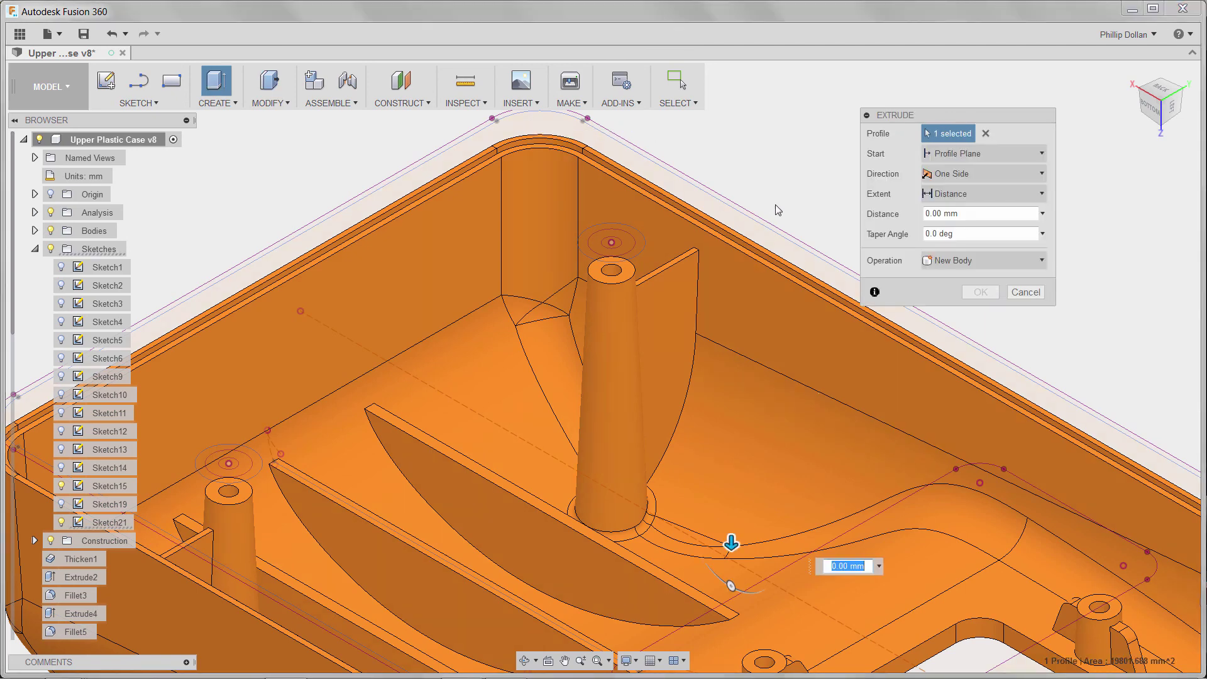
left_click_drag(731, 540, 732, 567)
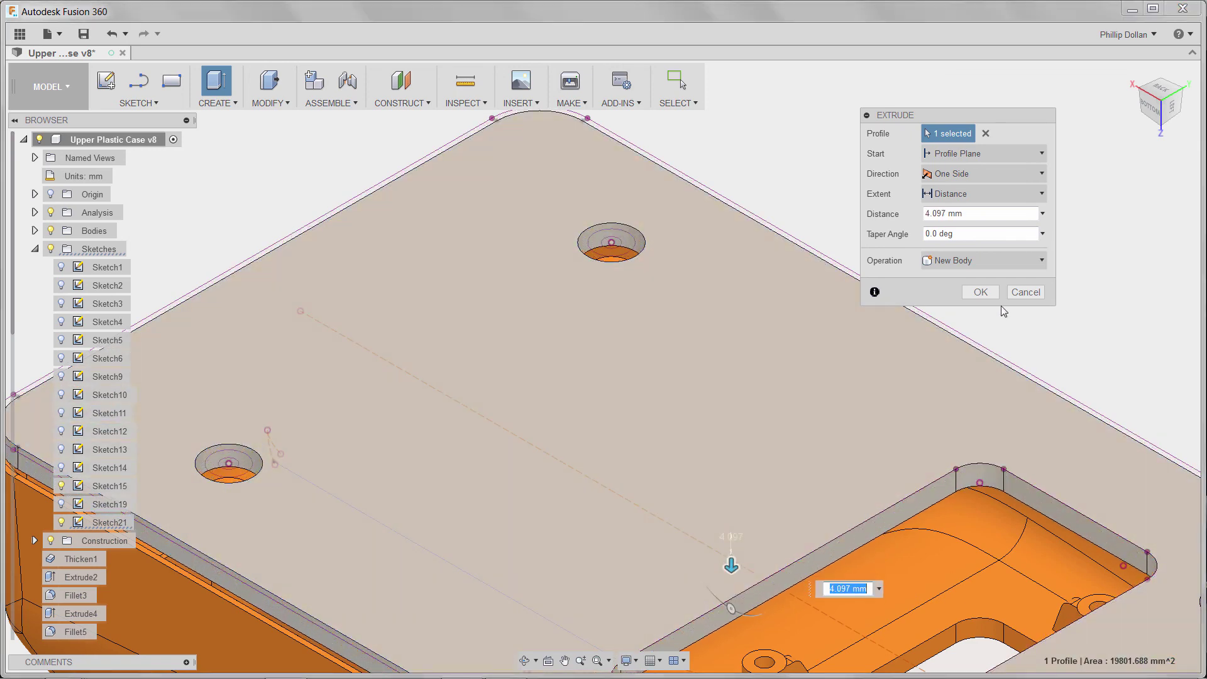
left_click(1021, 293)
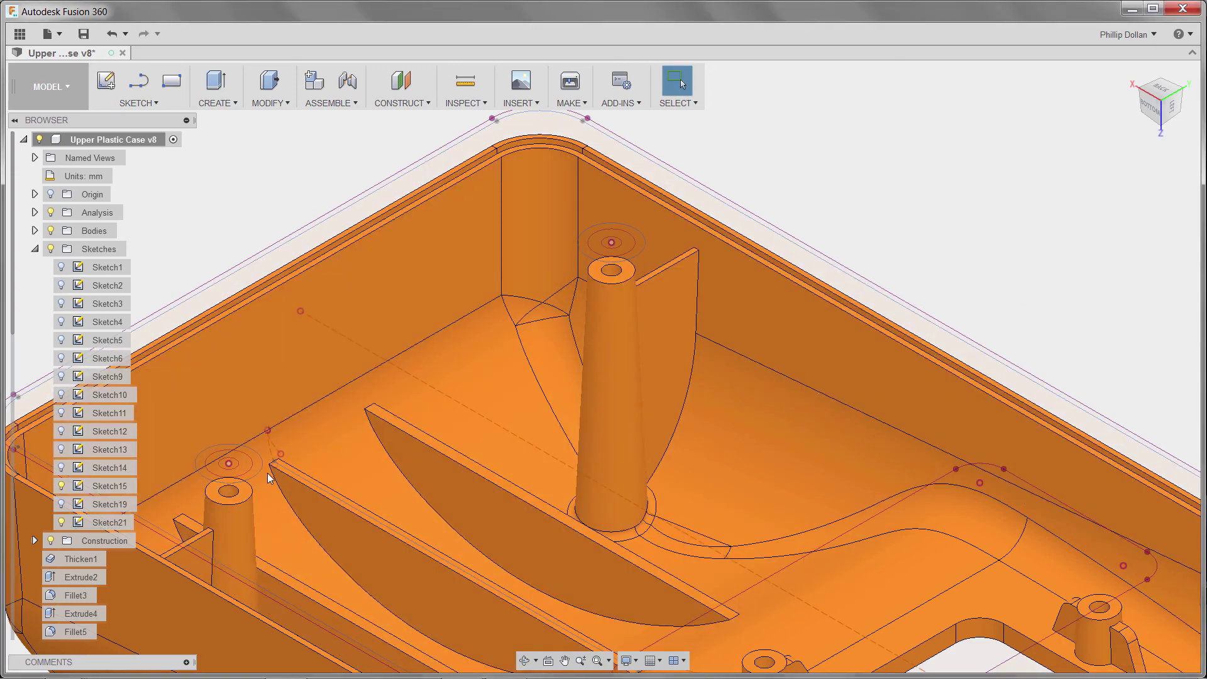
Hide Sketch15 and Sketch21, then collapse Sketches and expand the Construction folder.
middle_click_drag(571, 436, 670, 228)
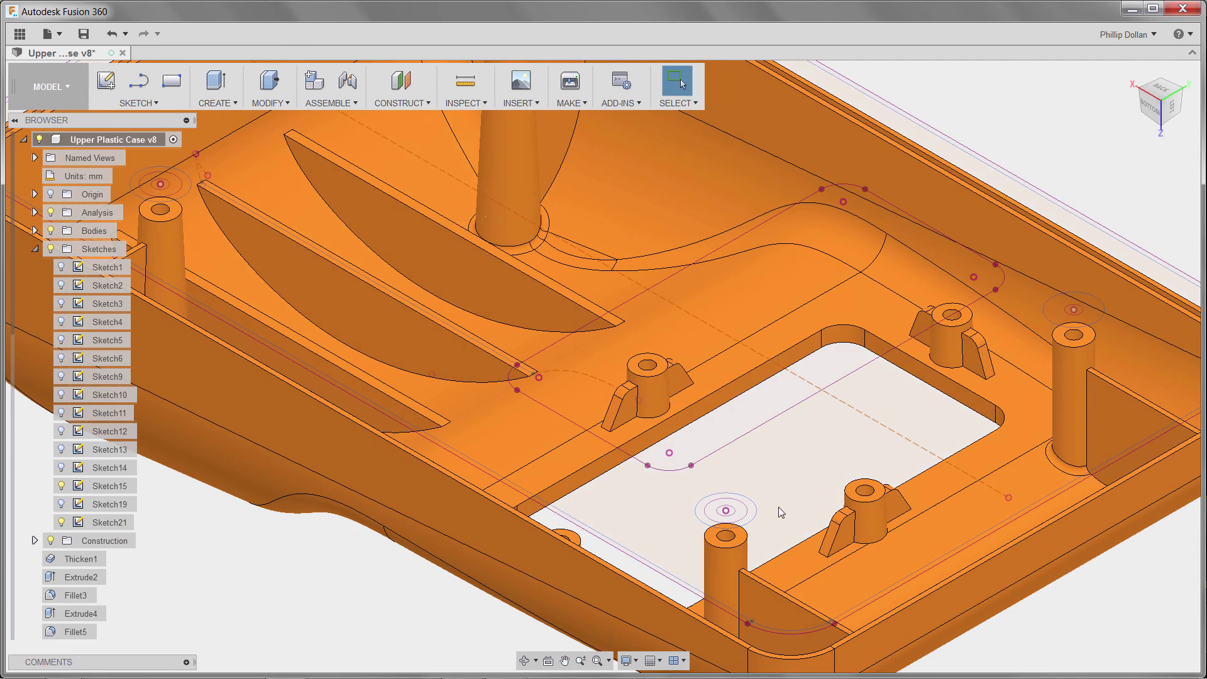
left_click(1134, 73)
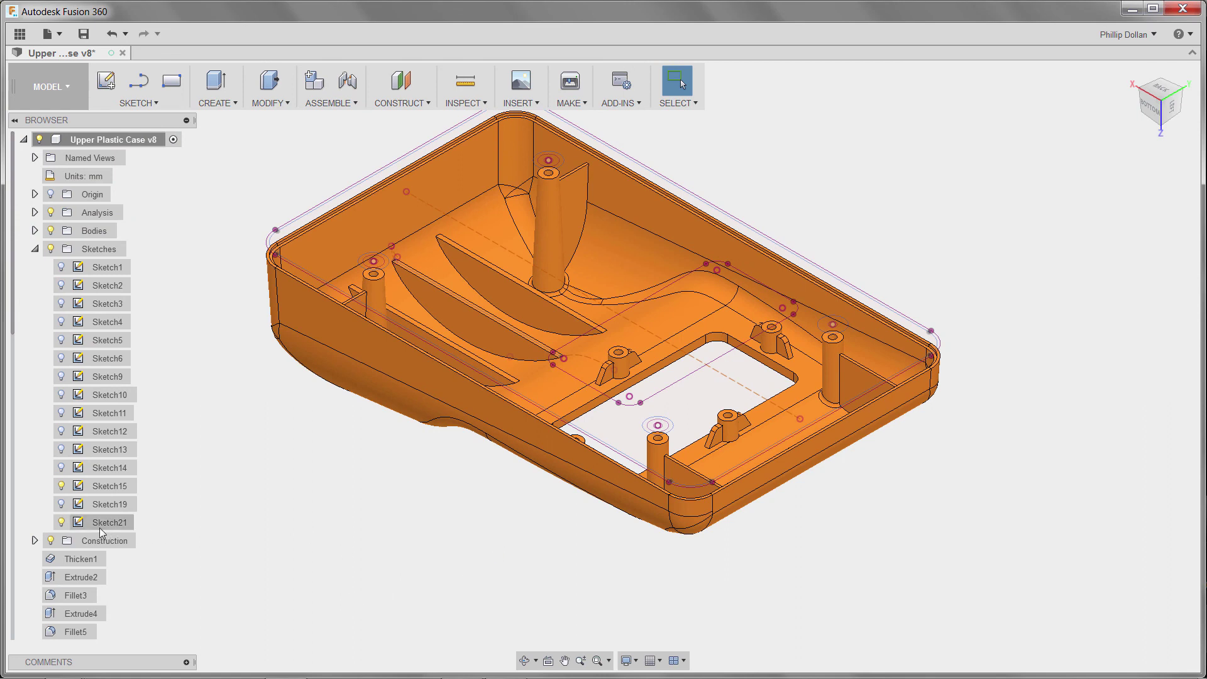
left_click(61, 485)
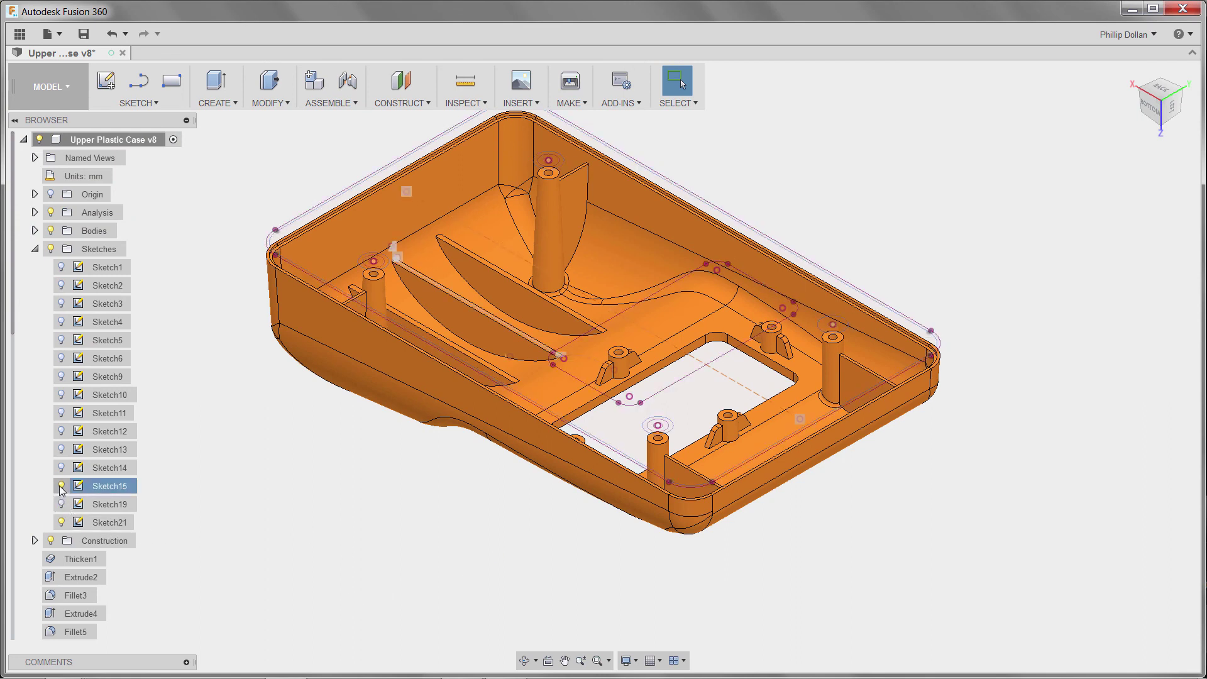
left_click(61, 522)
left_click(35, 249)
left_click(35, 267)
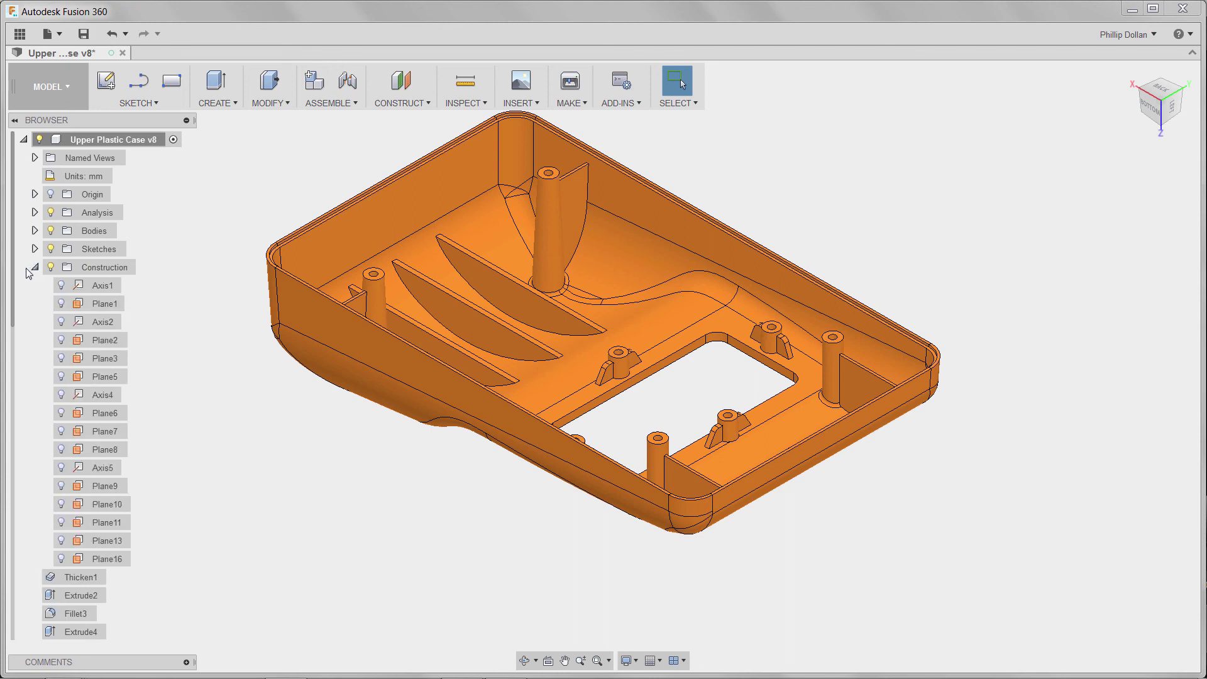
Show the File menu's Share options for the case.
left_click(62, 38)
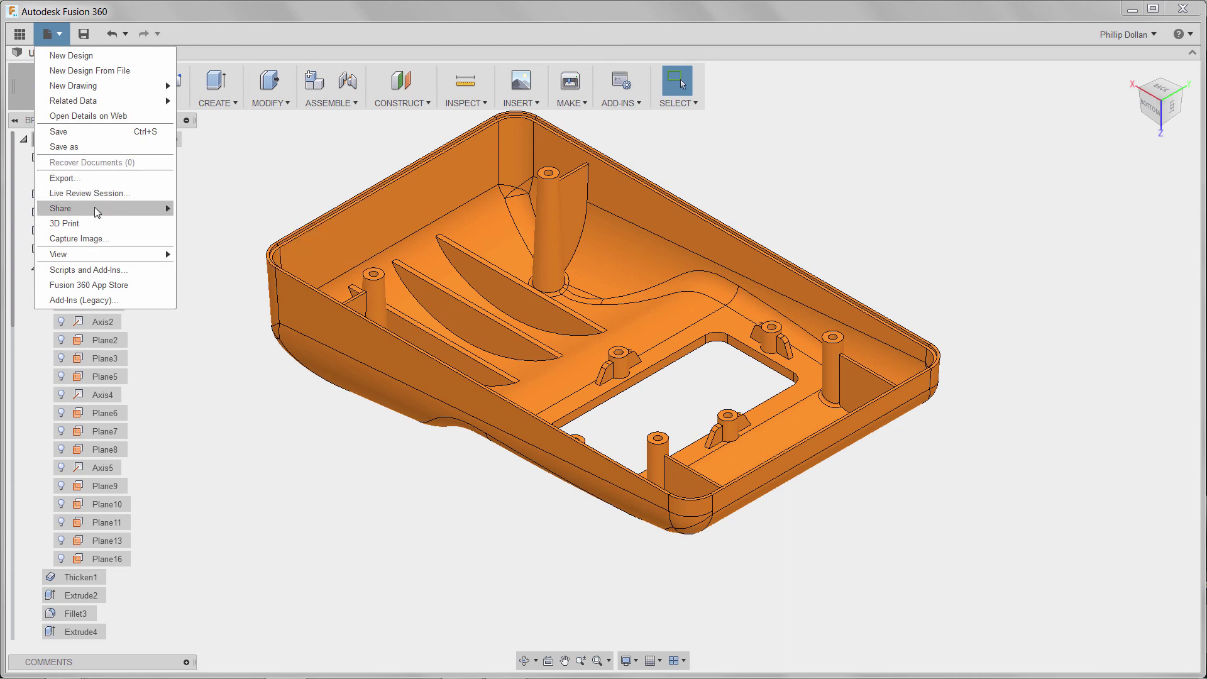
mouse_move(98, 213)
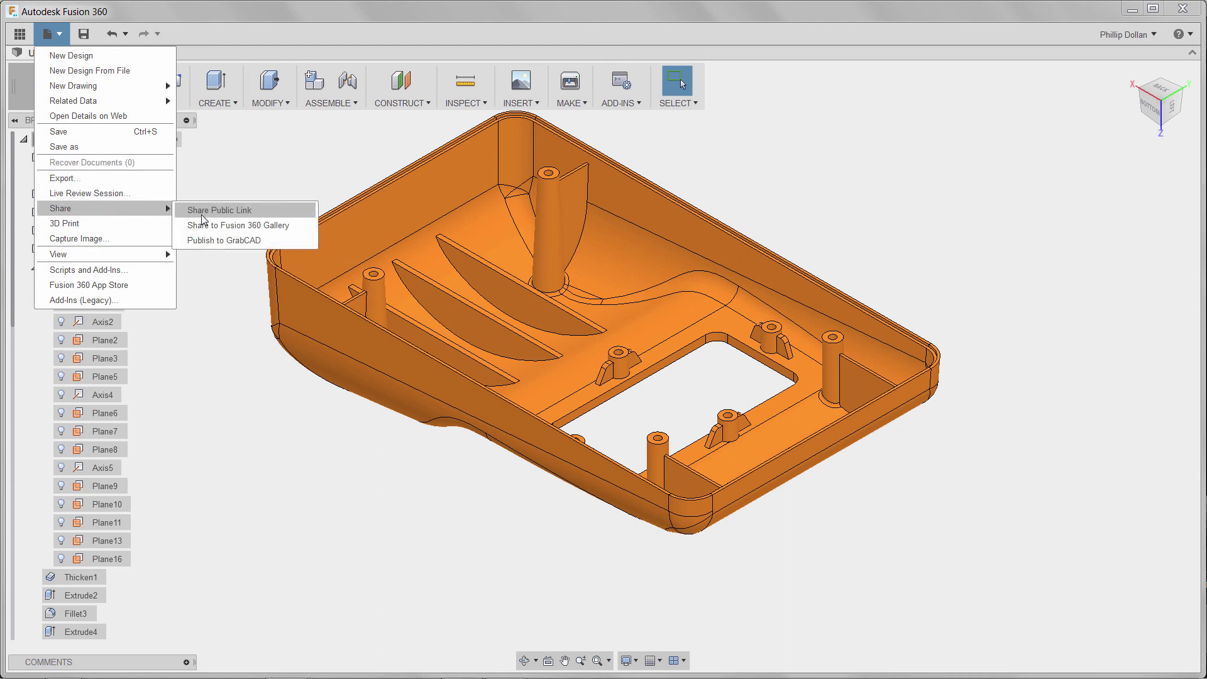